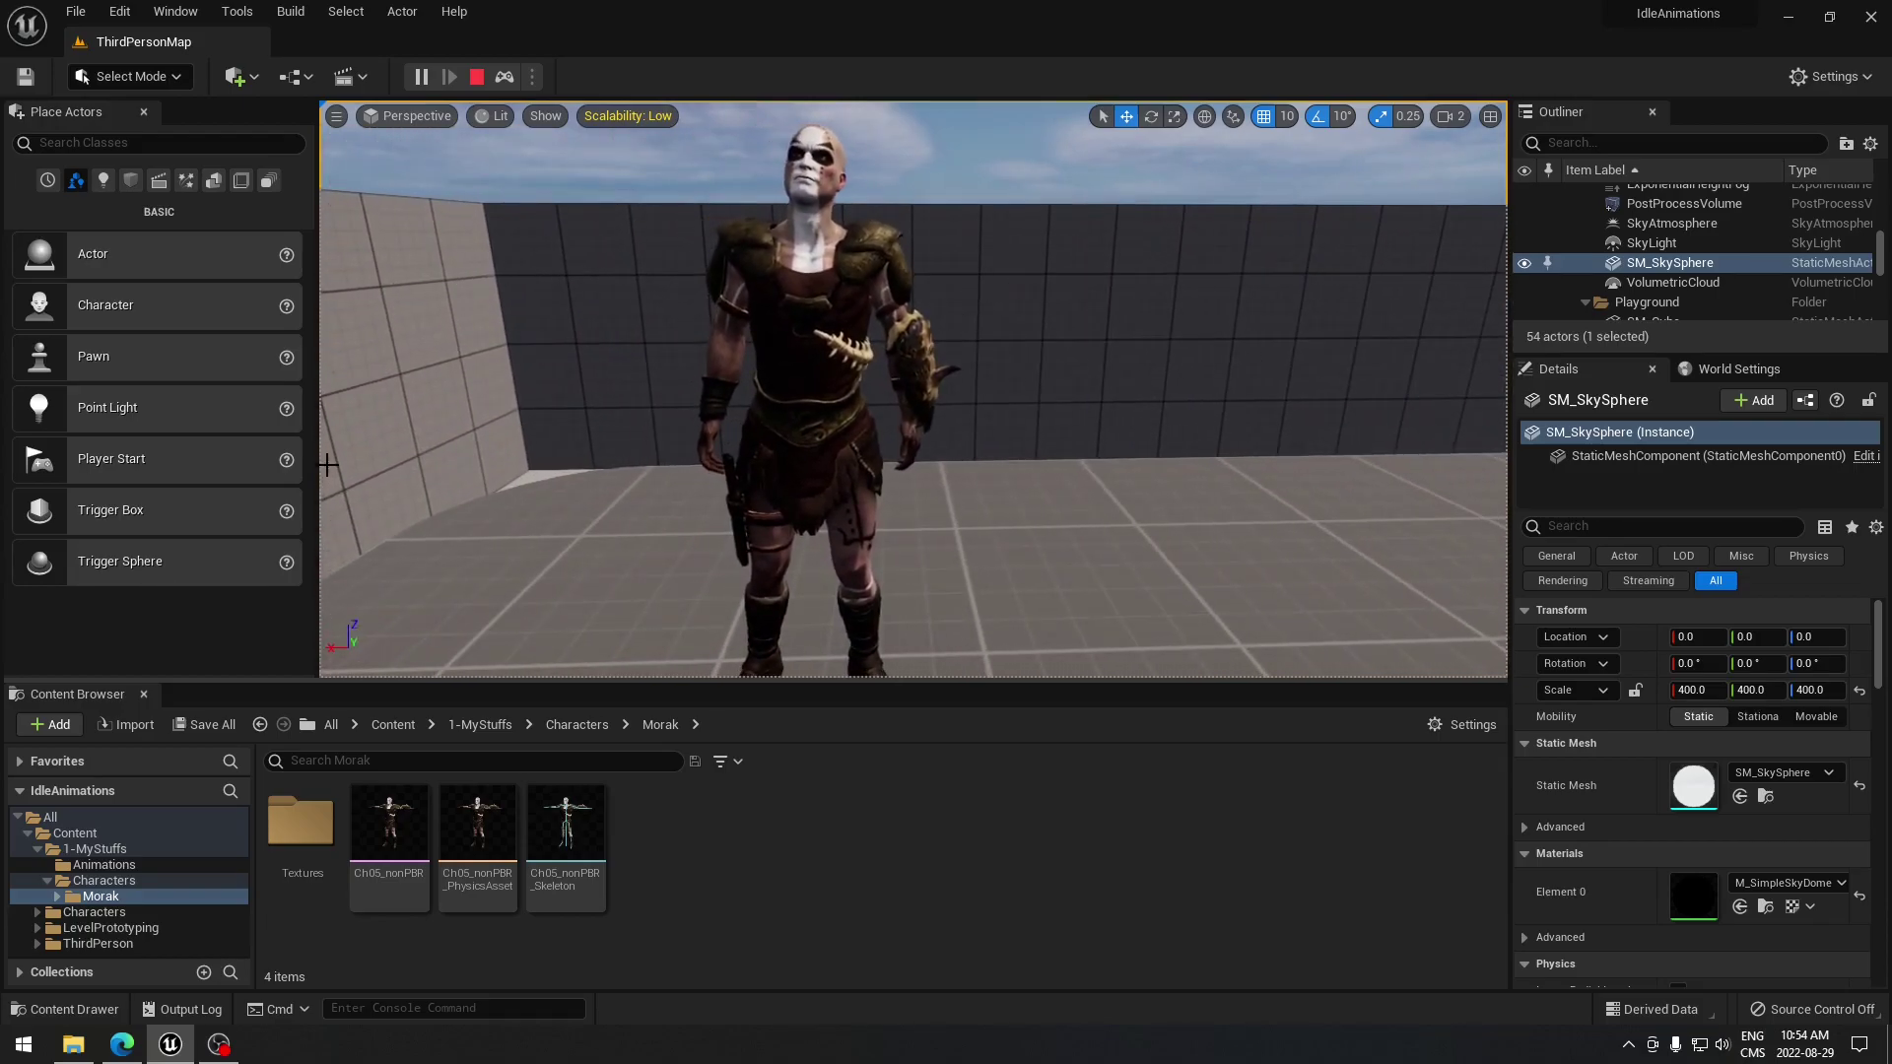
- Import the Ch05_nonPBR character file from Downloads into the Morak folder as a skeletal mesh, then dismiss the message log
click(121, 1044)
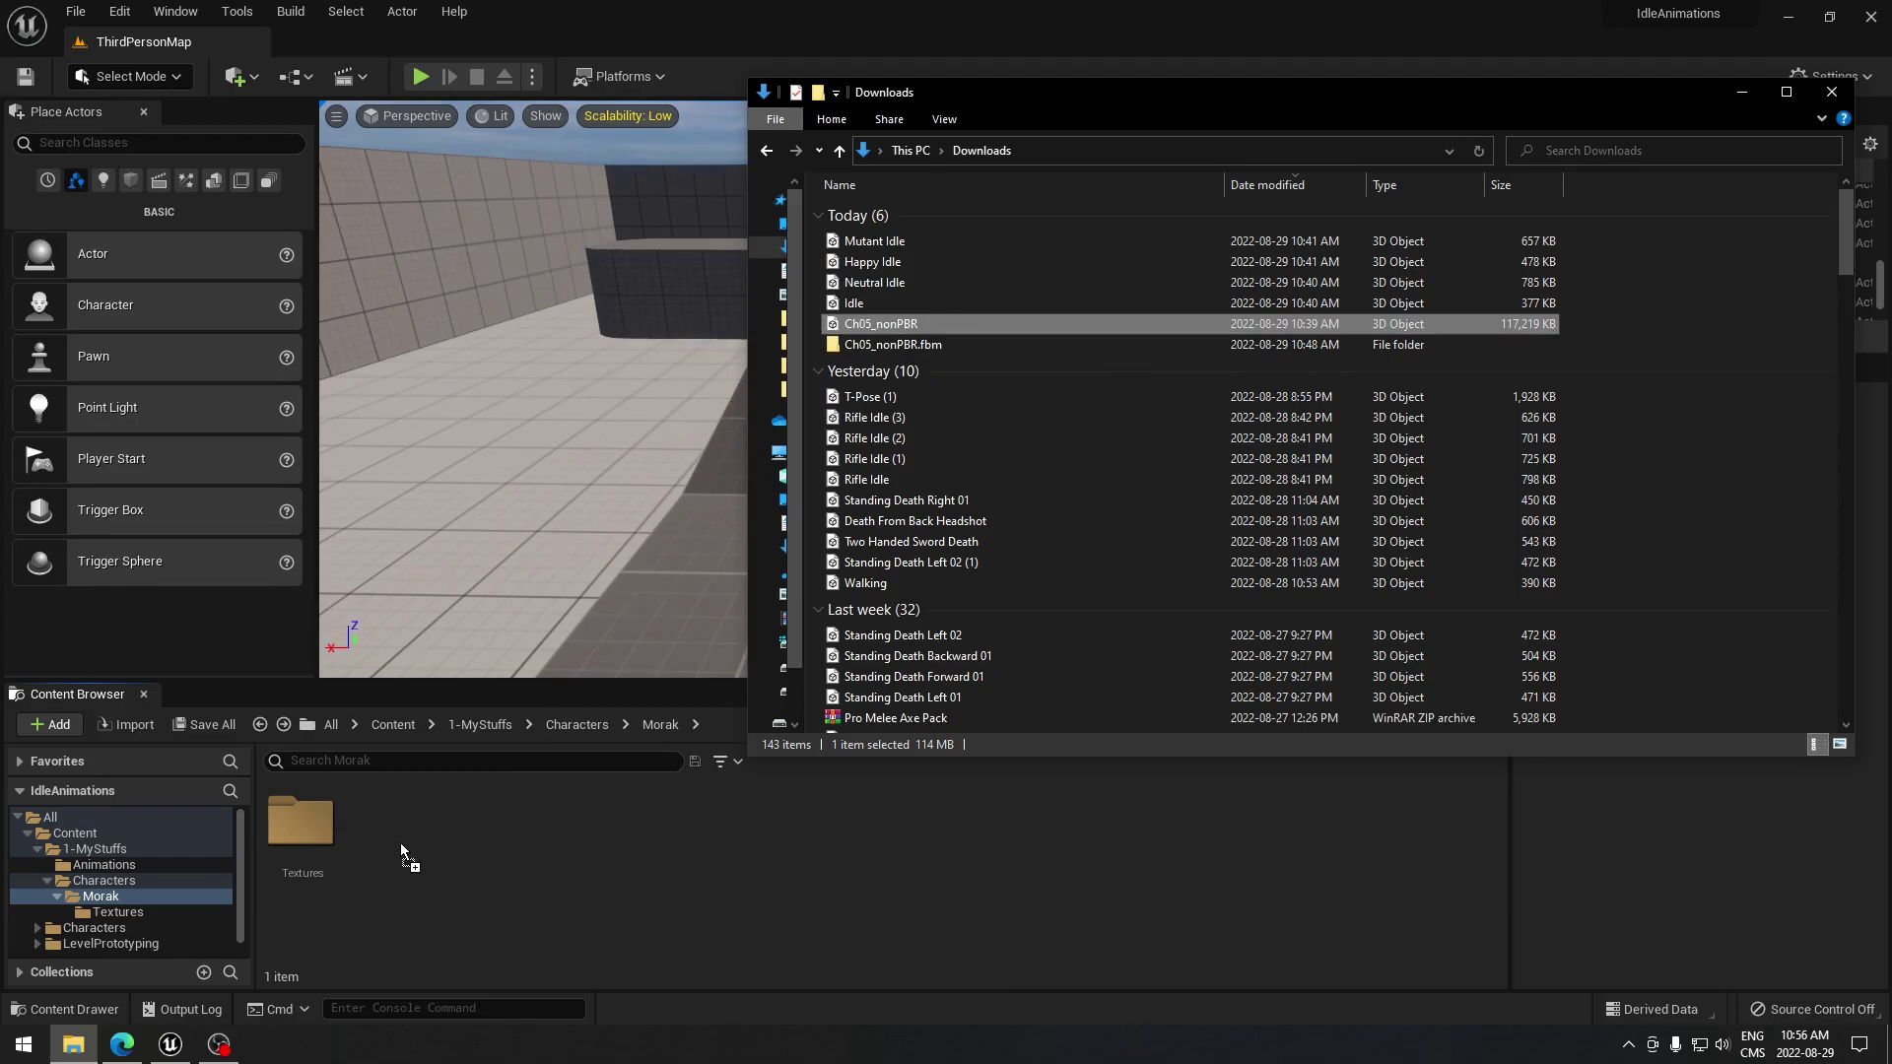
drag(400, 843, 400, 842)
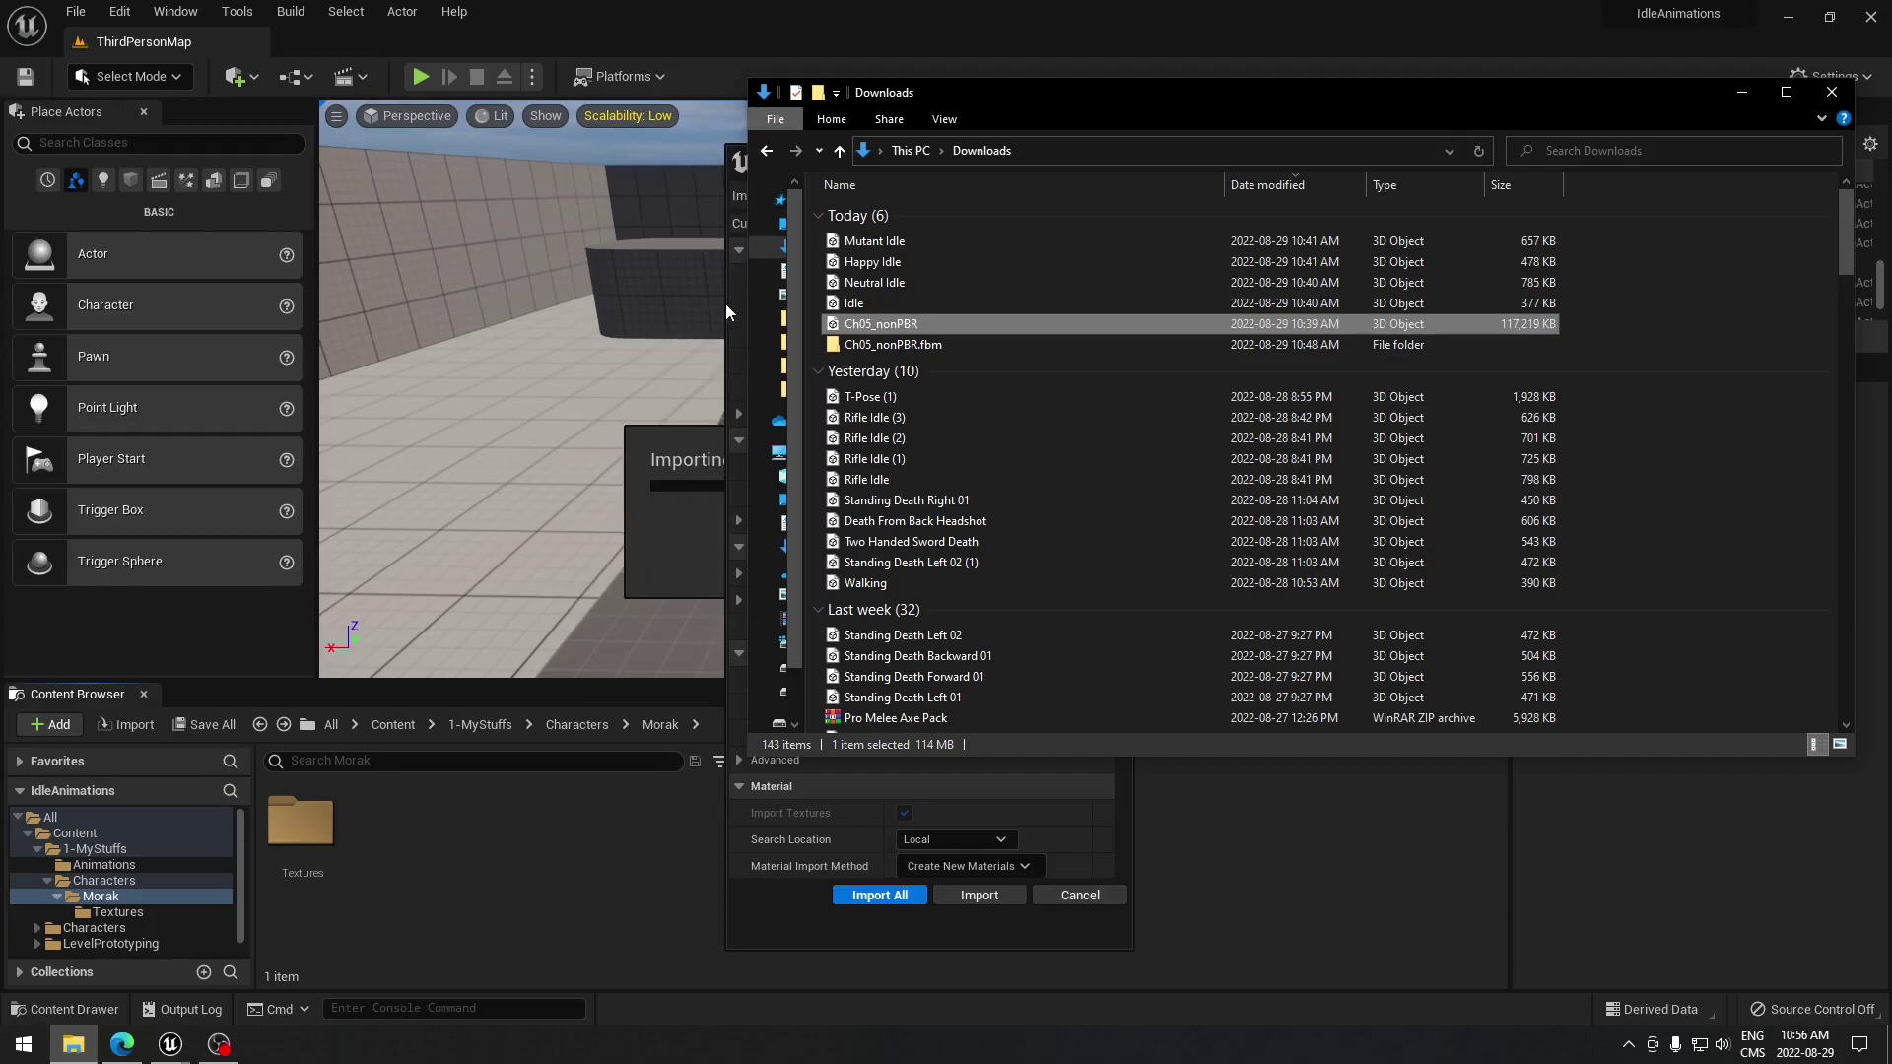
click(739, 155)
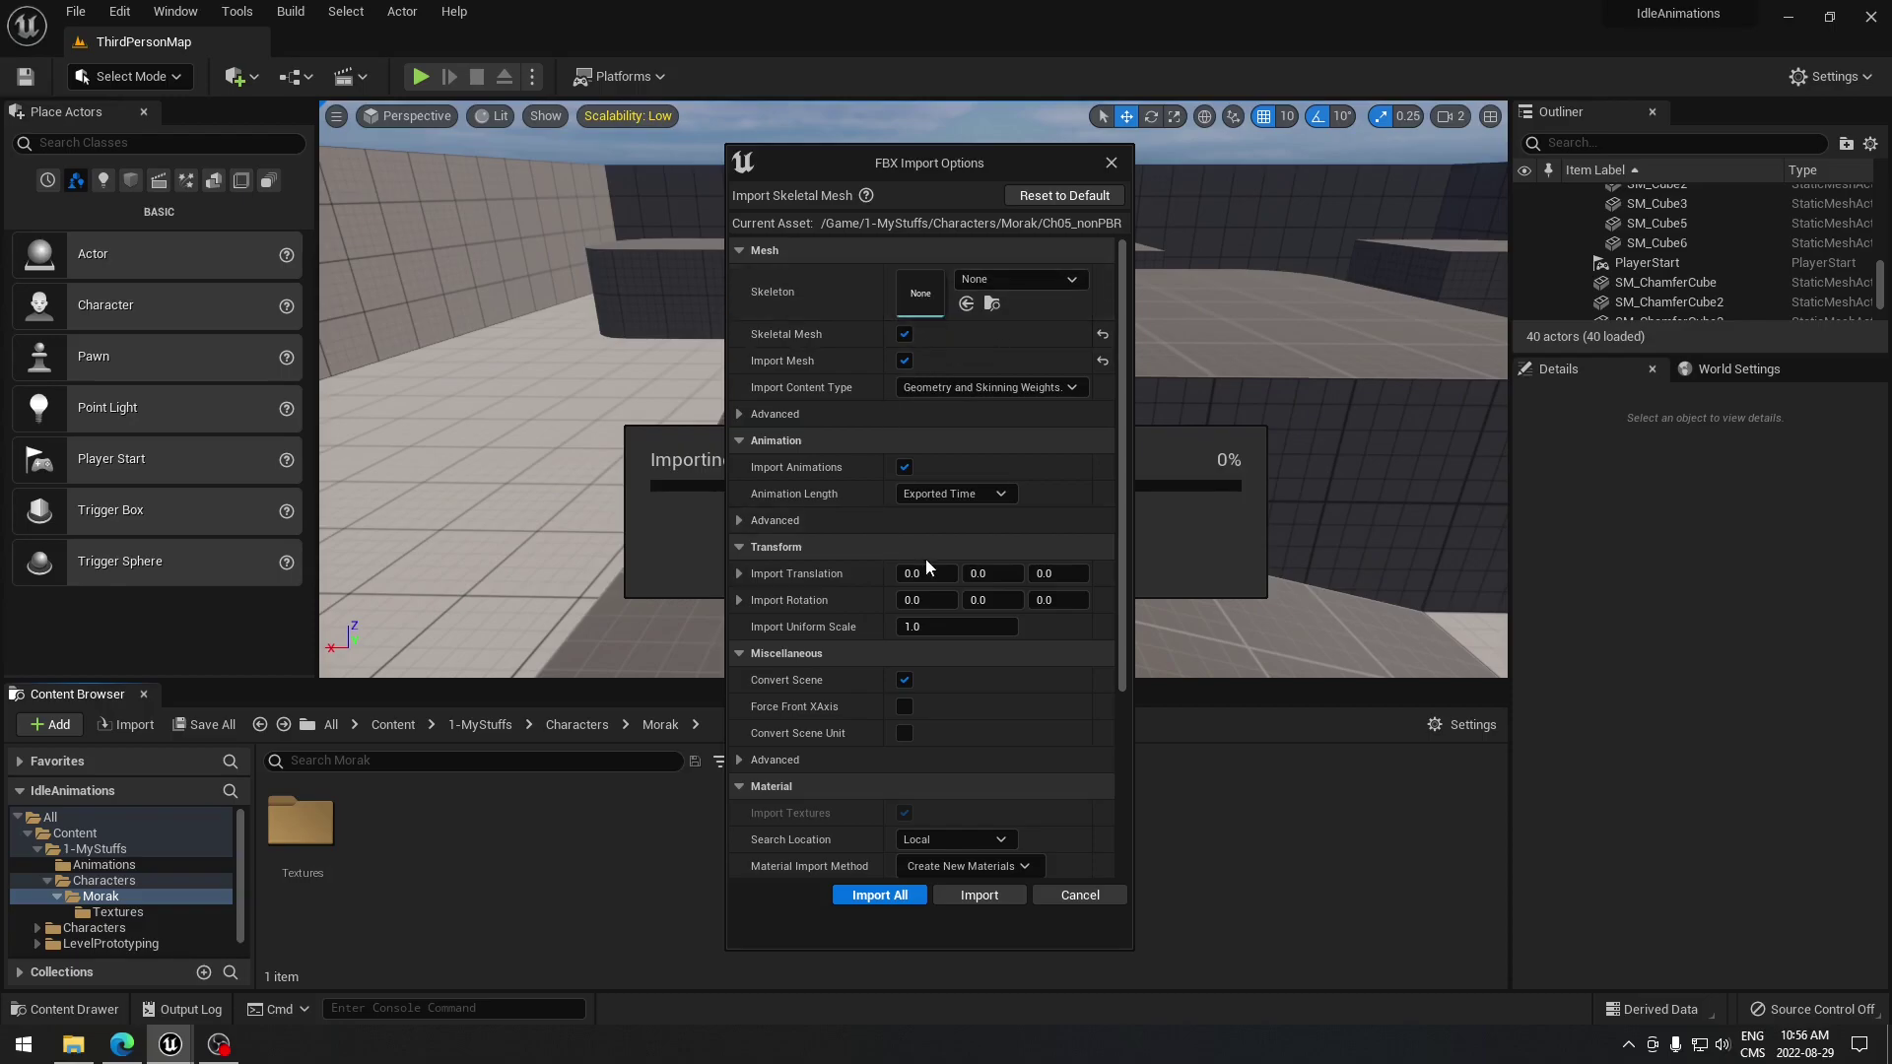
click(840, 897)
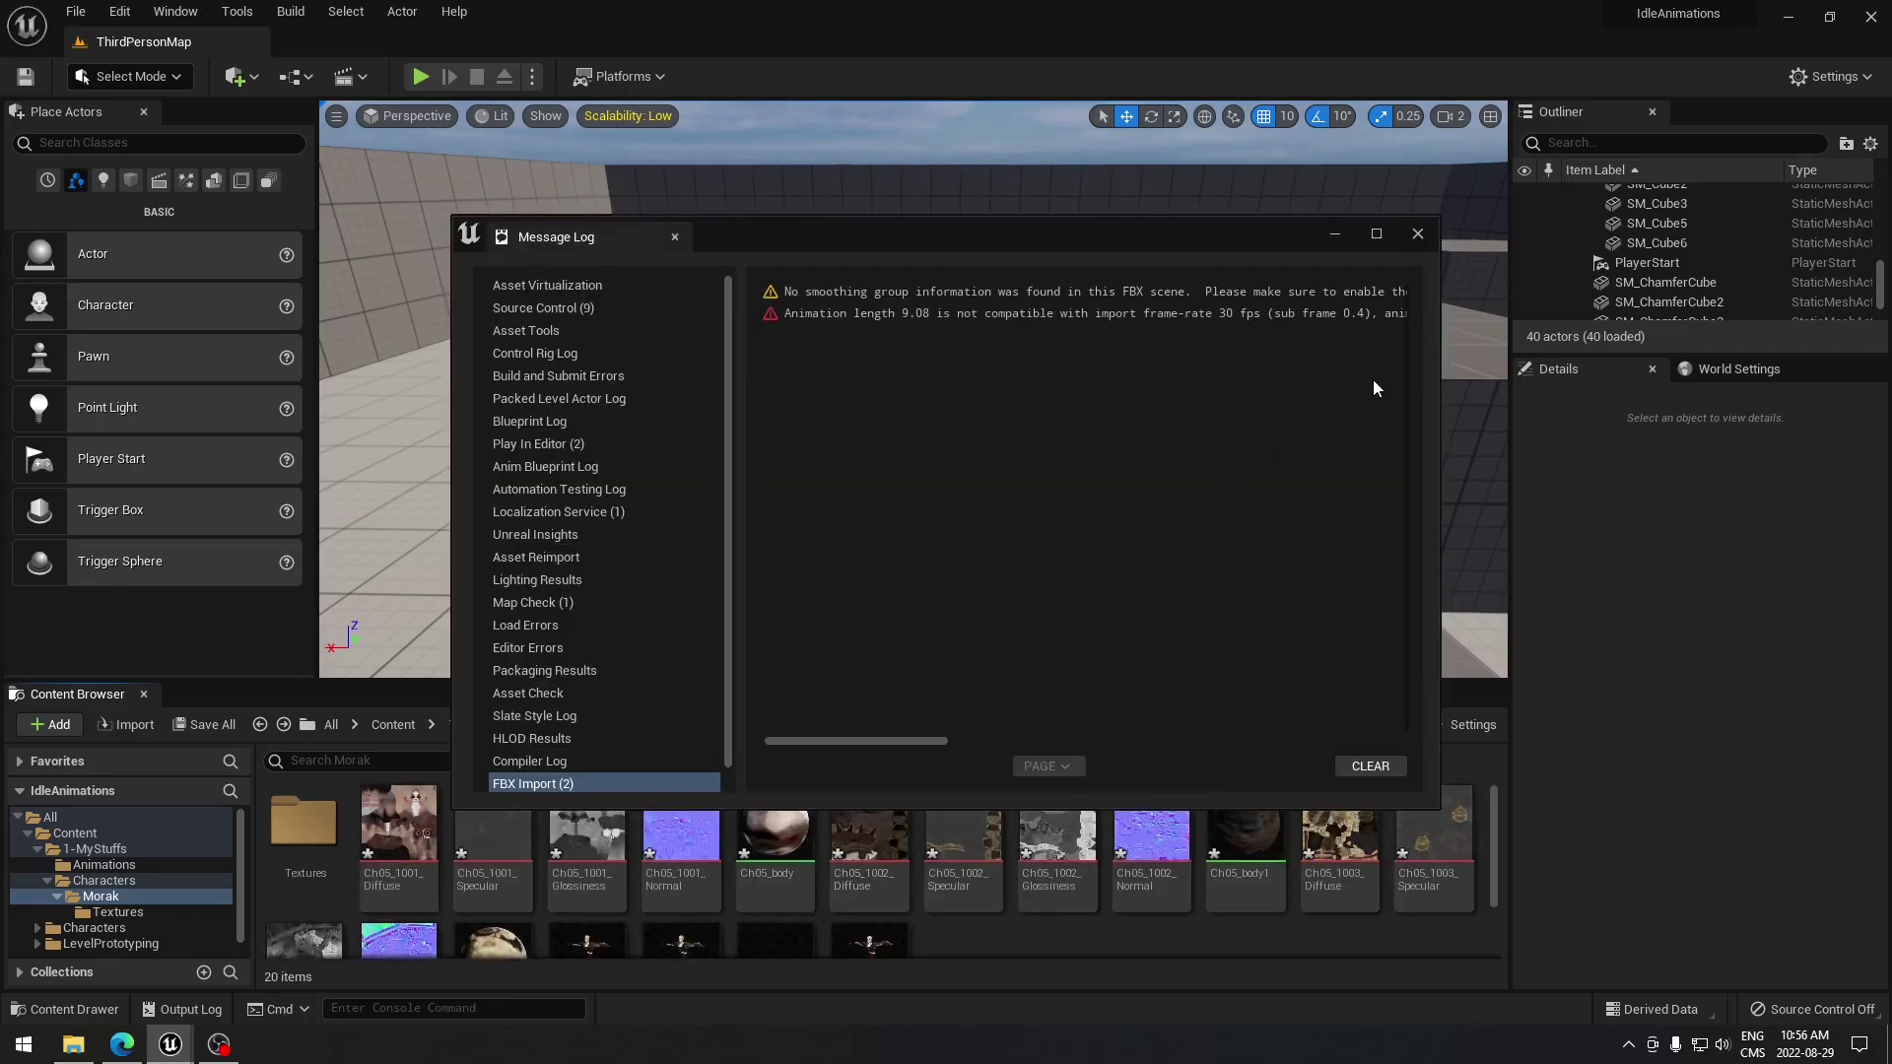
click(1420, 235)
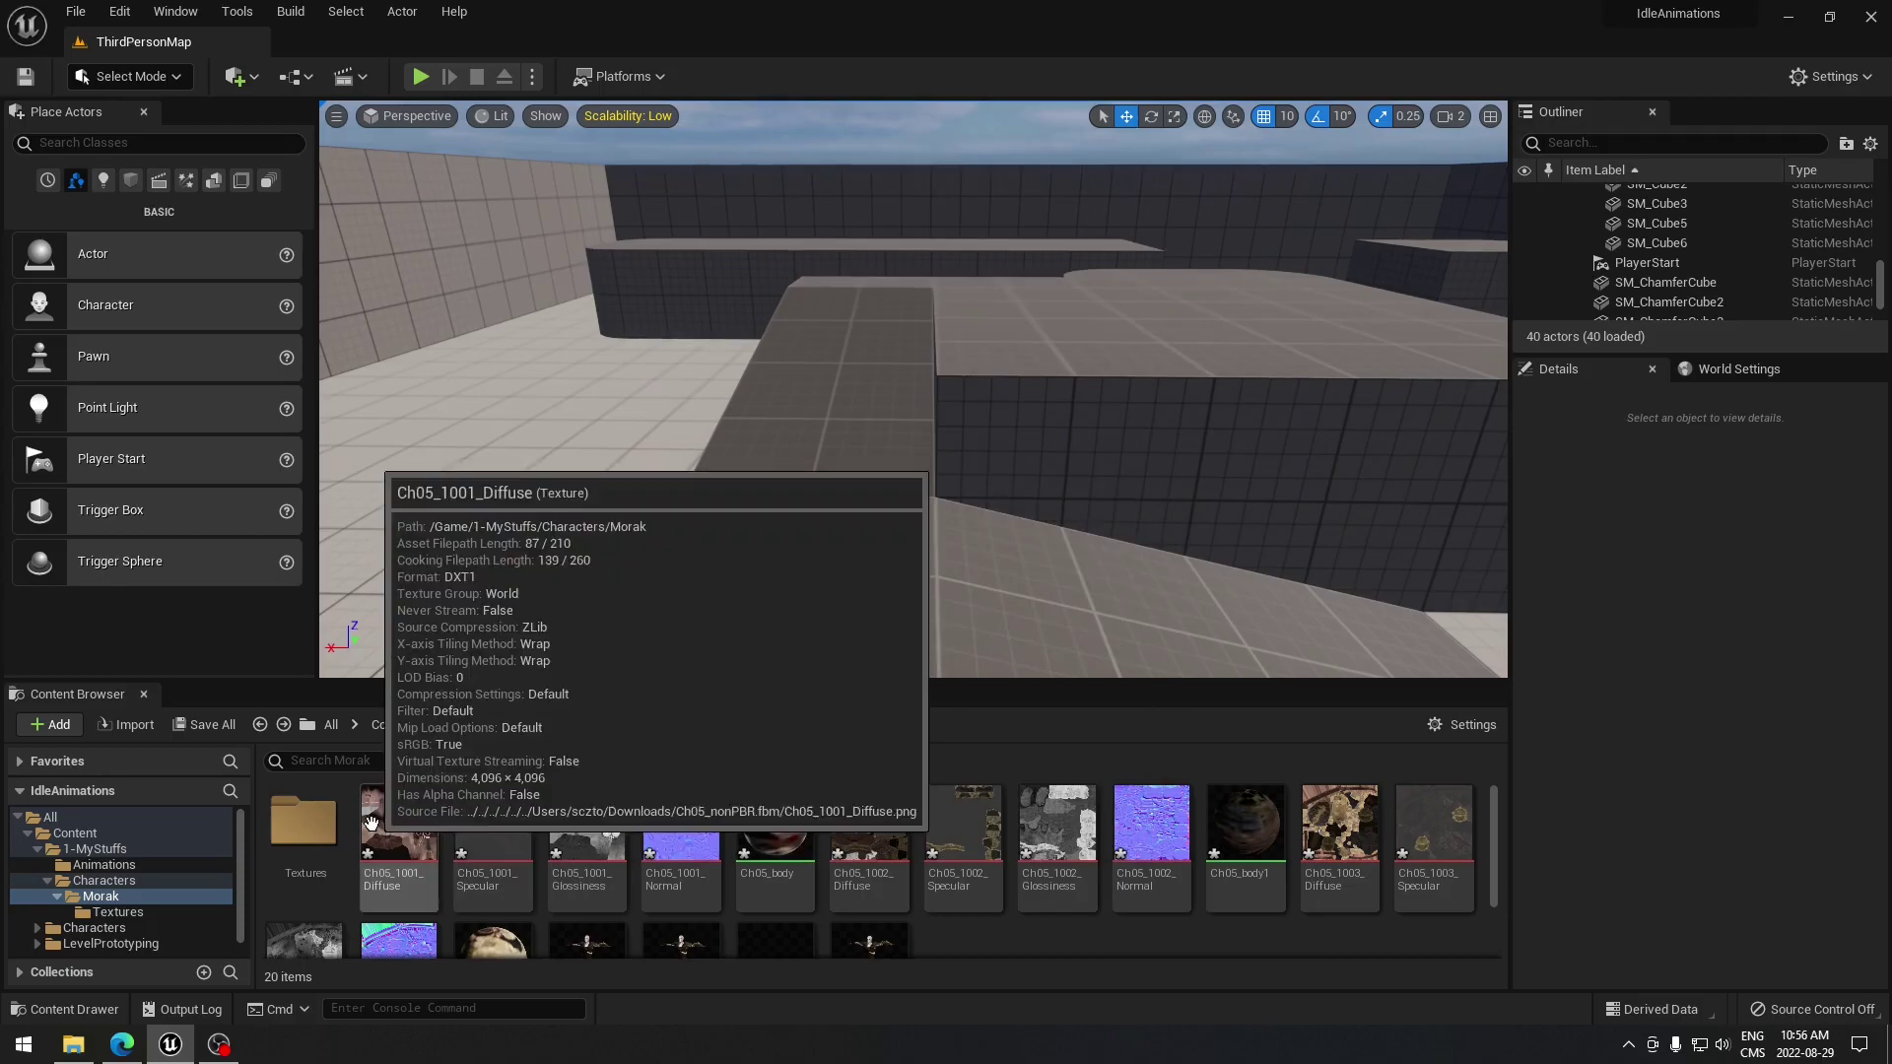
- Move all imported Ch05 textures and materials from the Morak folder into its Textures folder, and save all assets
click(399, 833)
scroll(443, 857, down, 1)
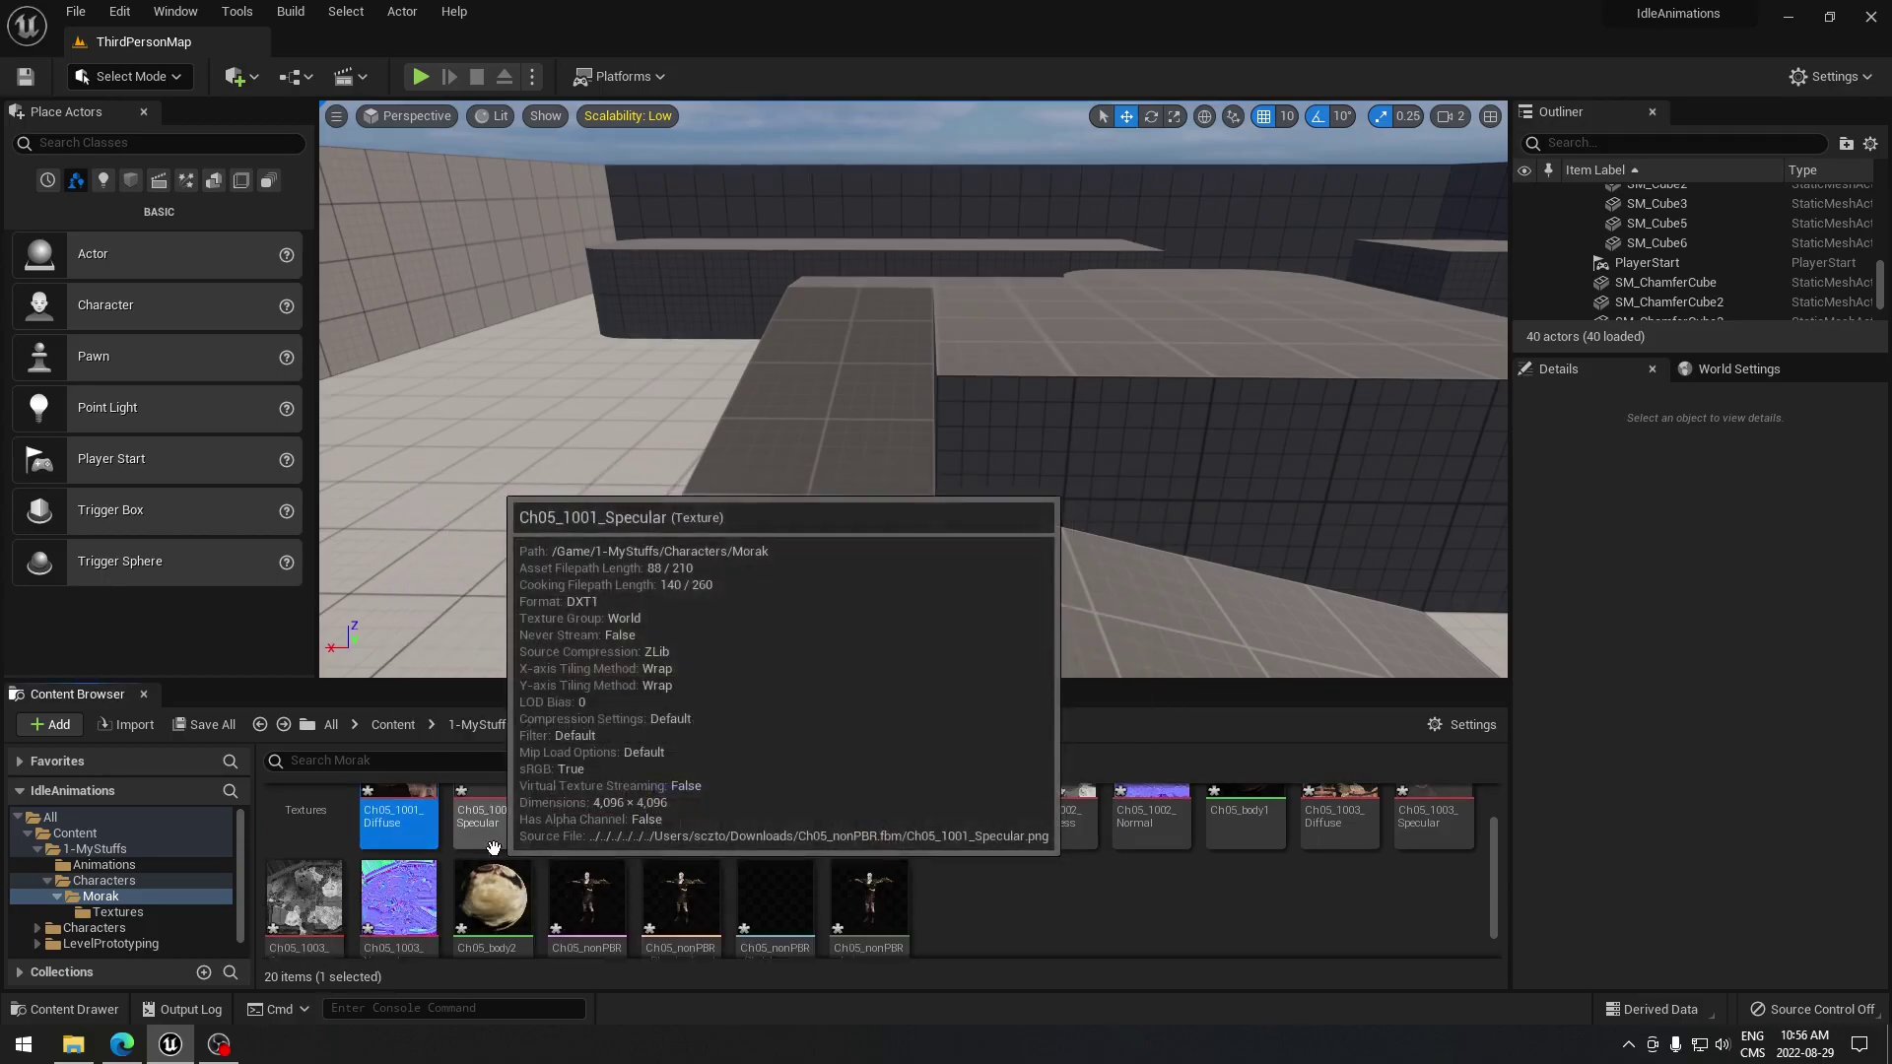
shift+click(465, 858)
scroll(465, 857, up, 1)
drag(465, 857, 285, 832)
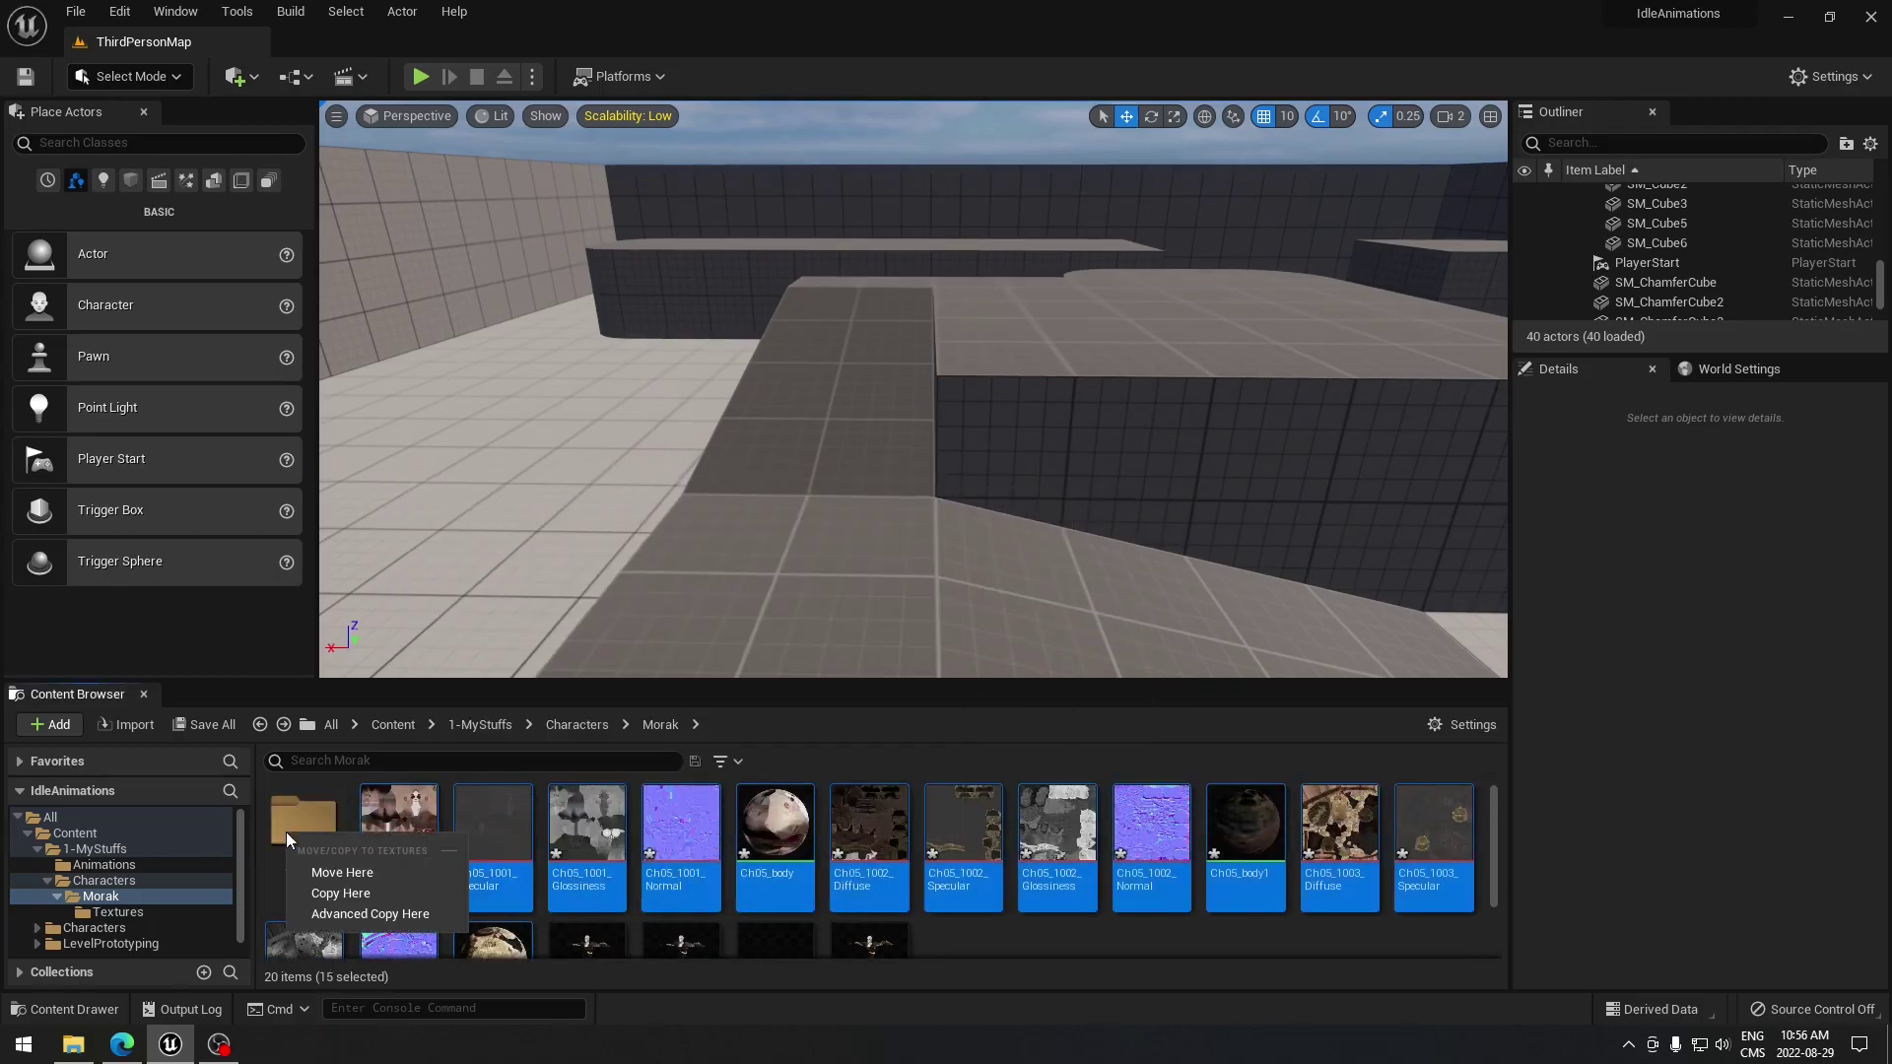
click(353, 867)
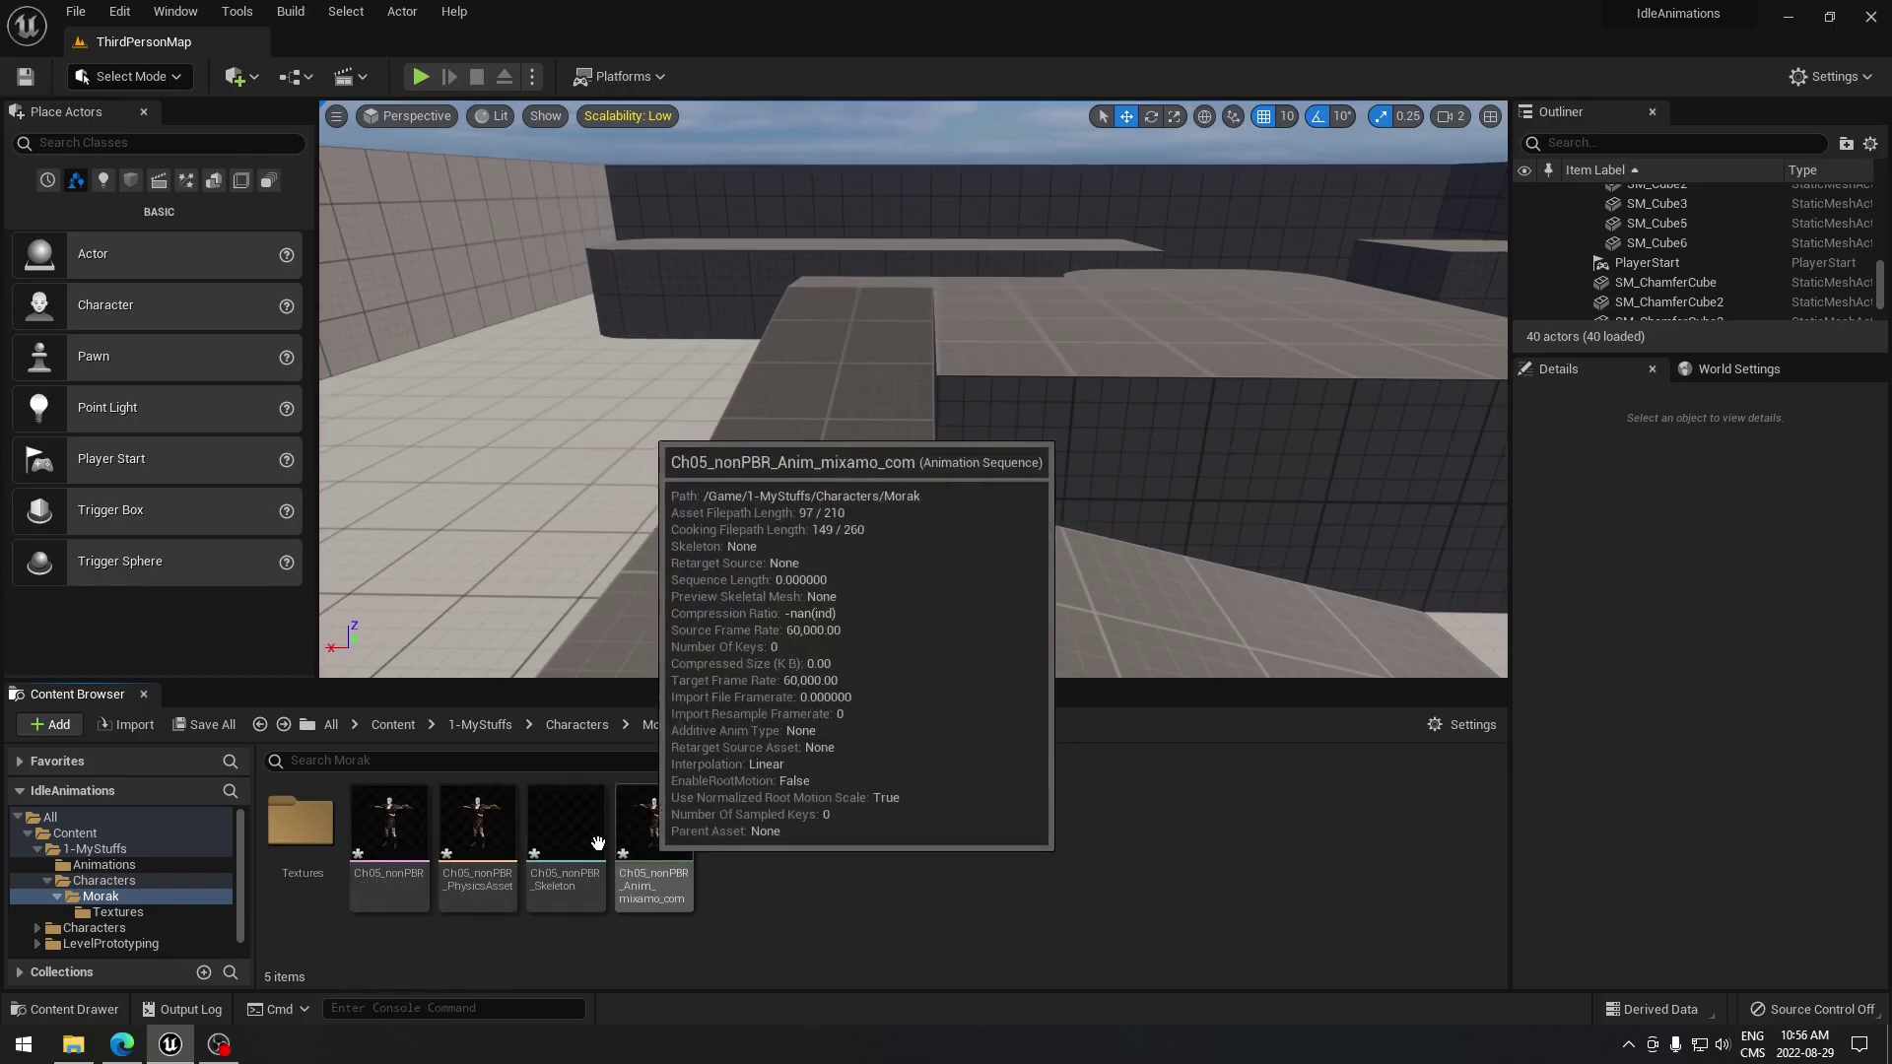
click(194, 726)
click(1093, 737)
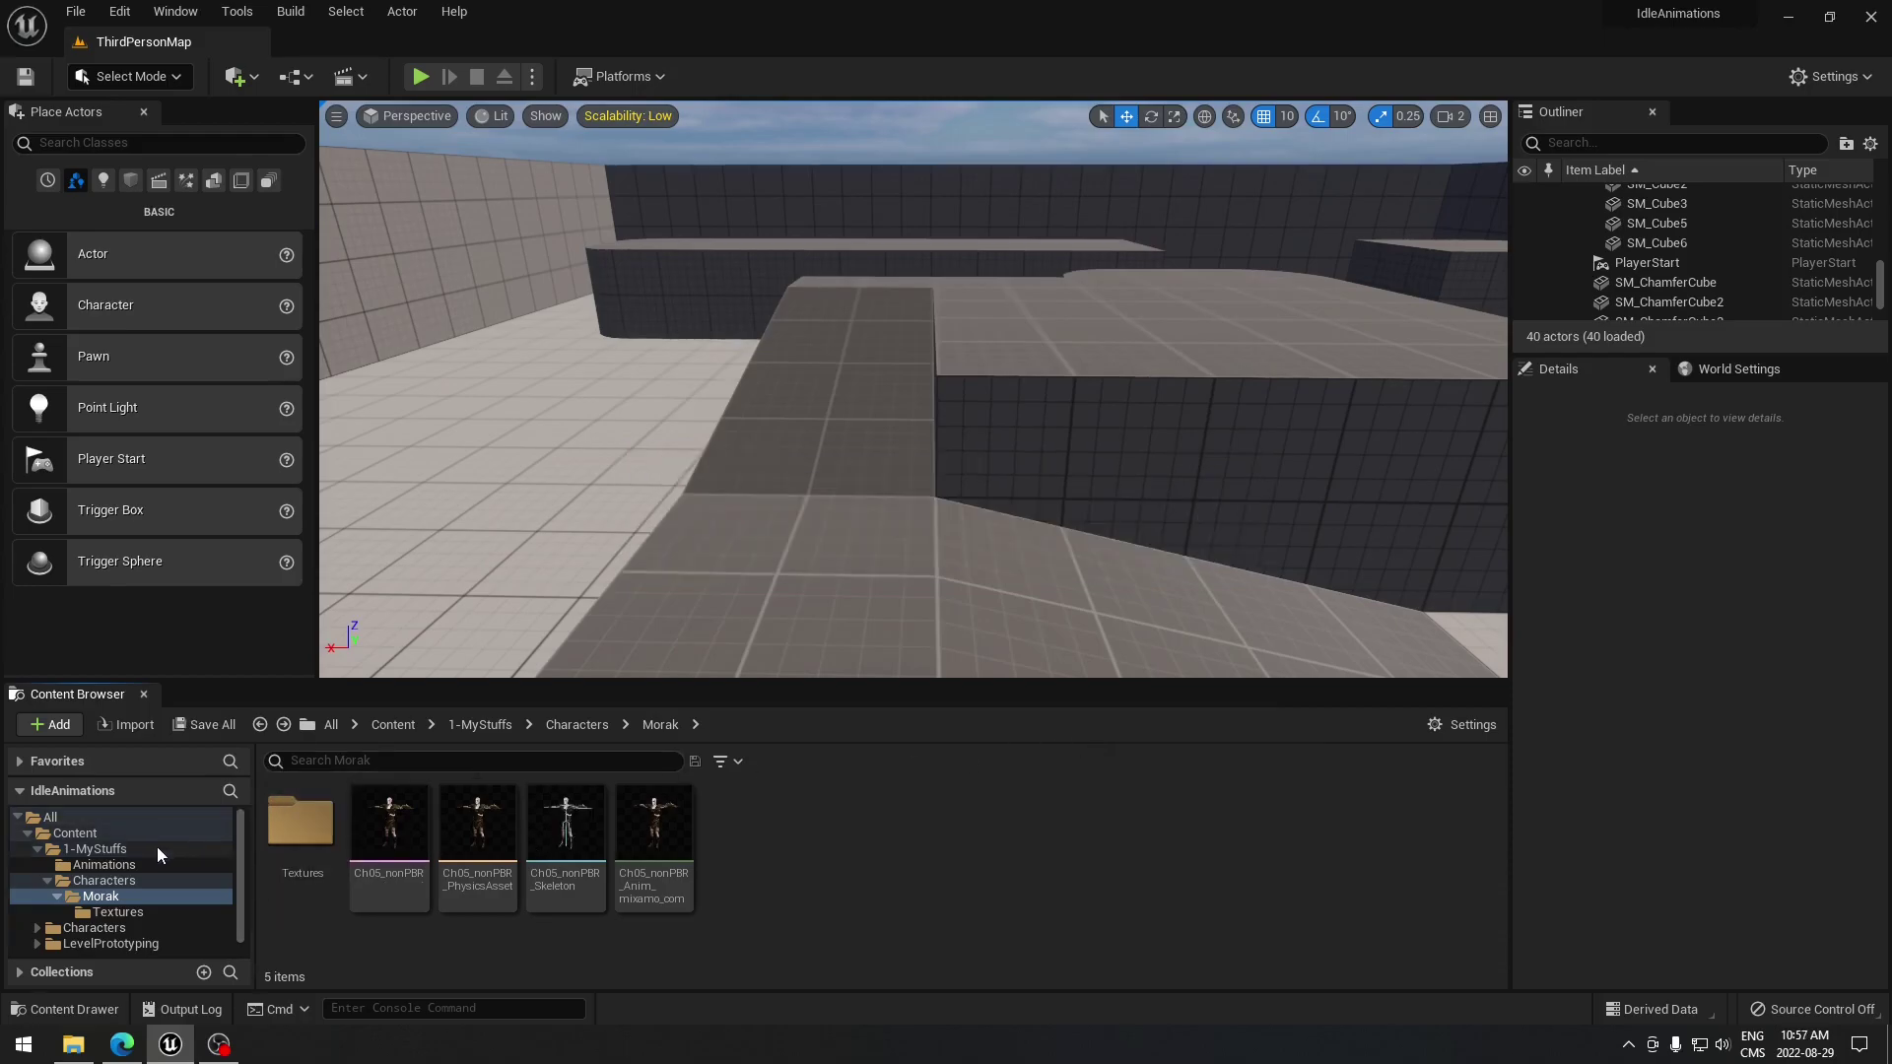
- Delete the Happy_Idle, Idle, Mutant_Idle and Neutral_Idle assets from the Animations folder
click(103, 865)
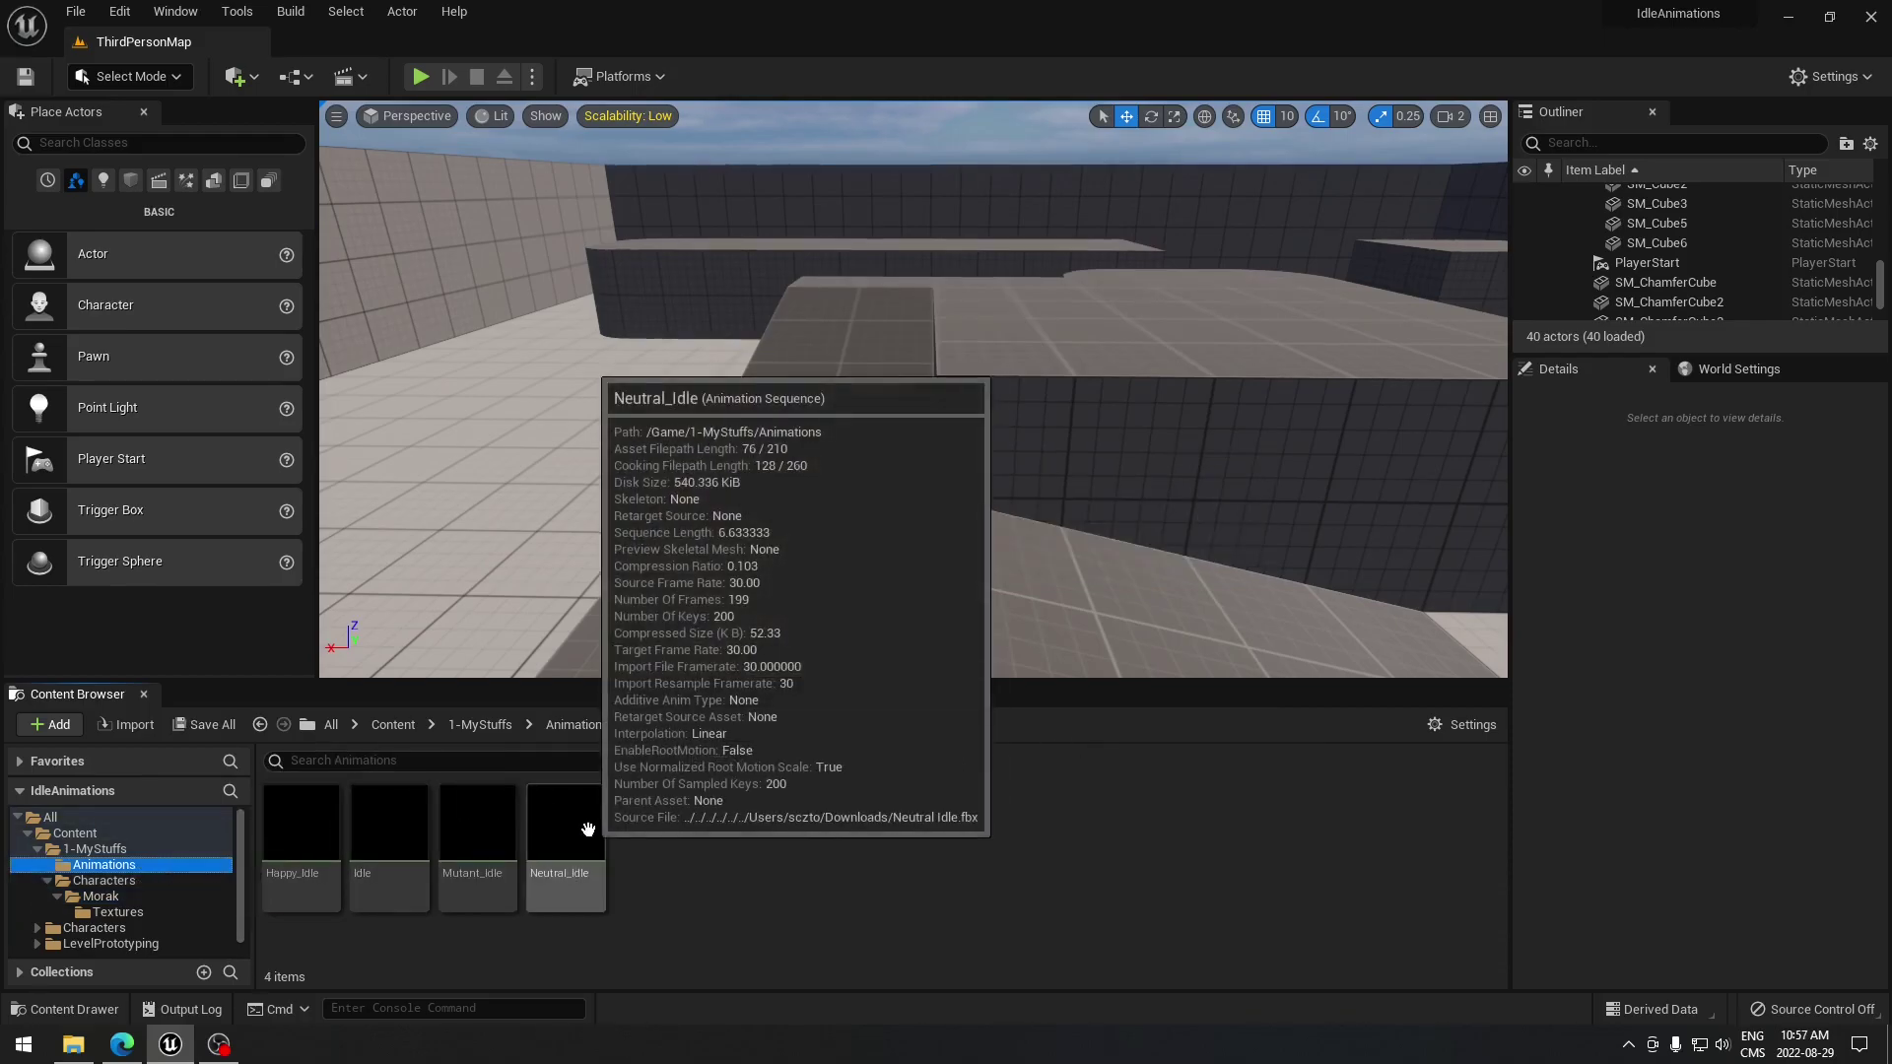
click(326, 857)
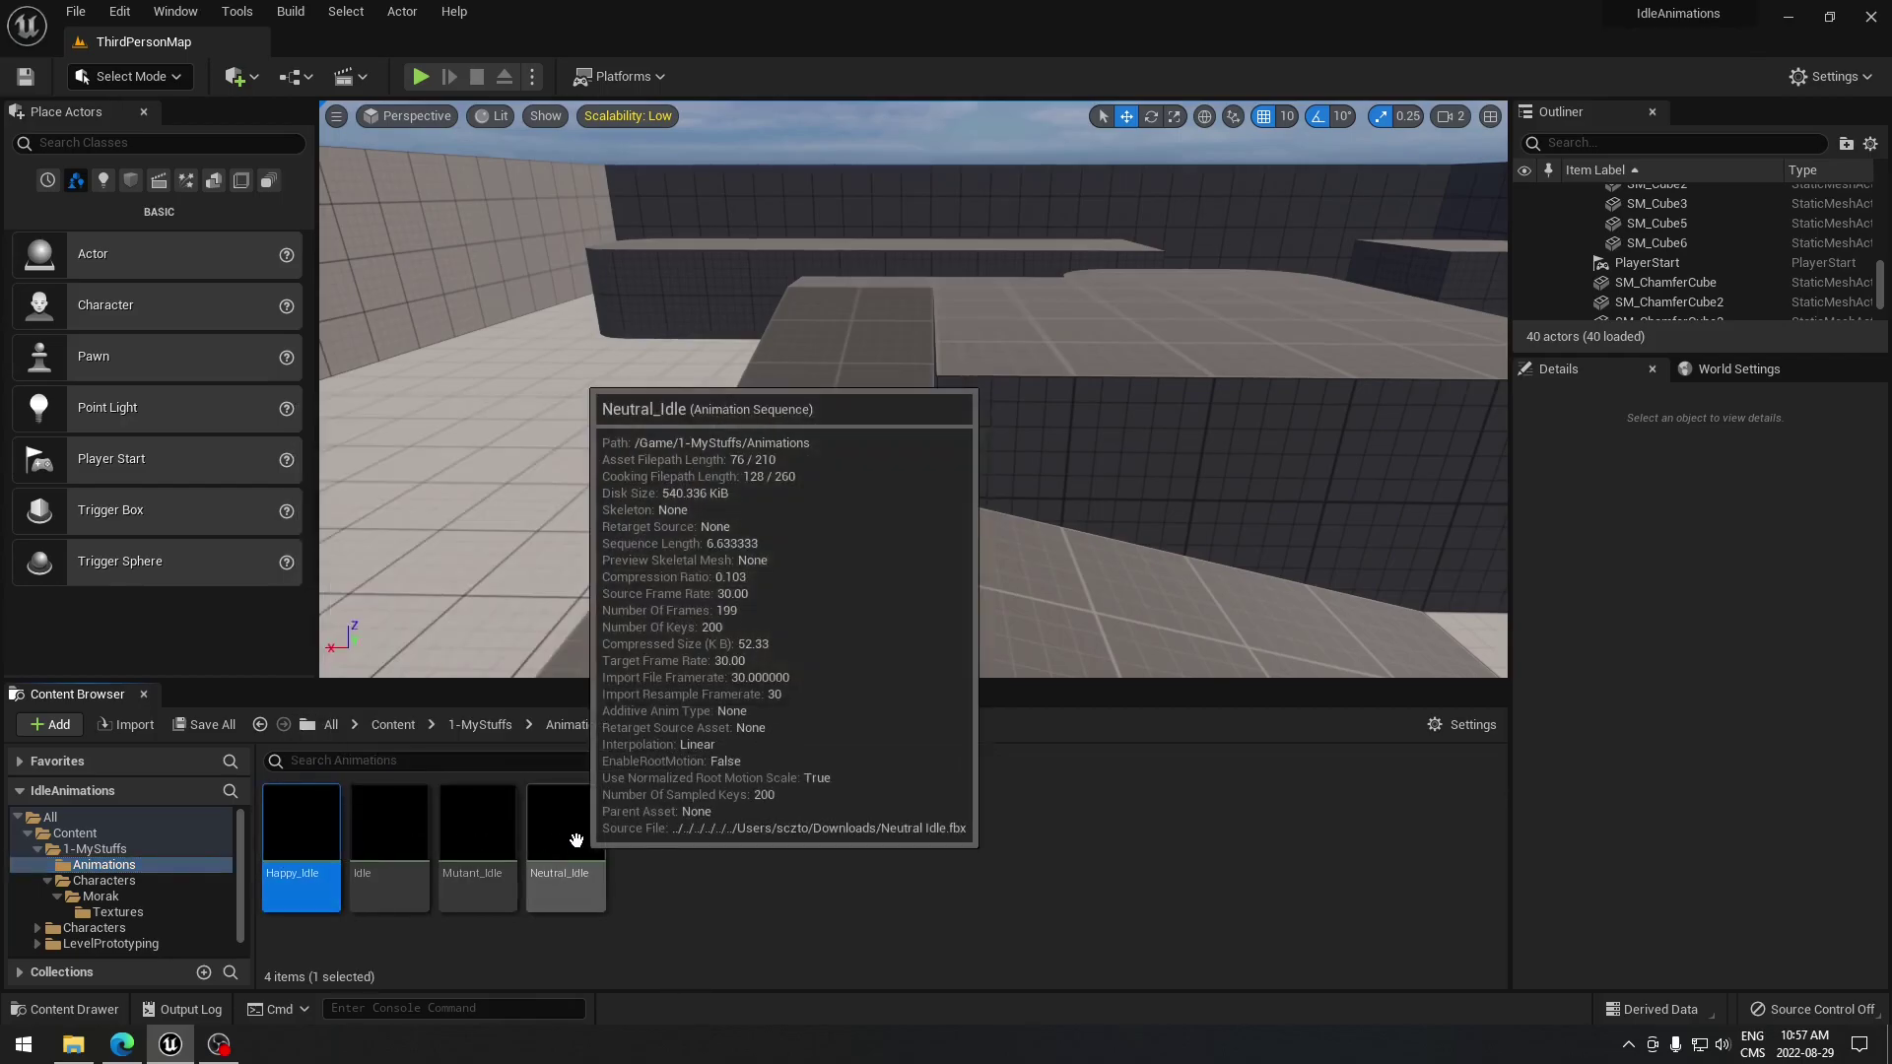
shift+click(574, 844)
key(Delete)
click(761, 847)
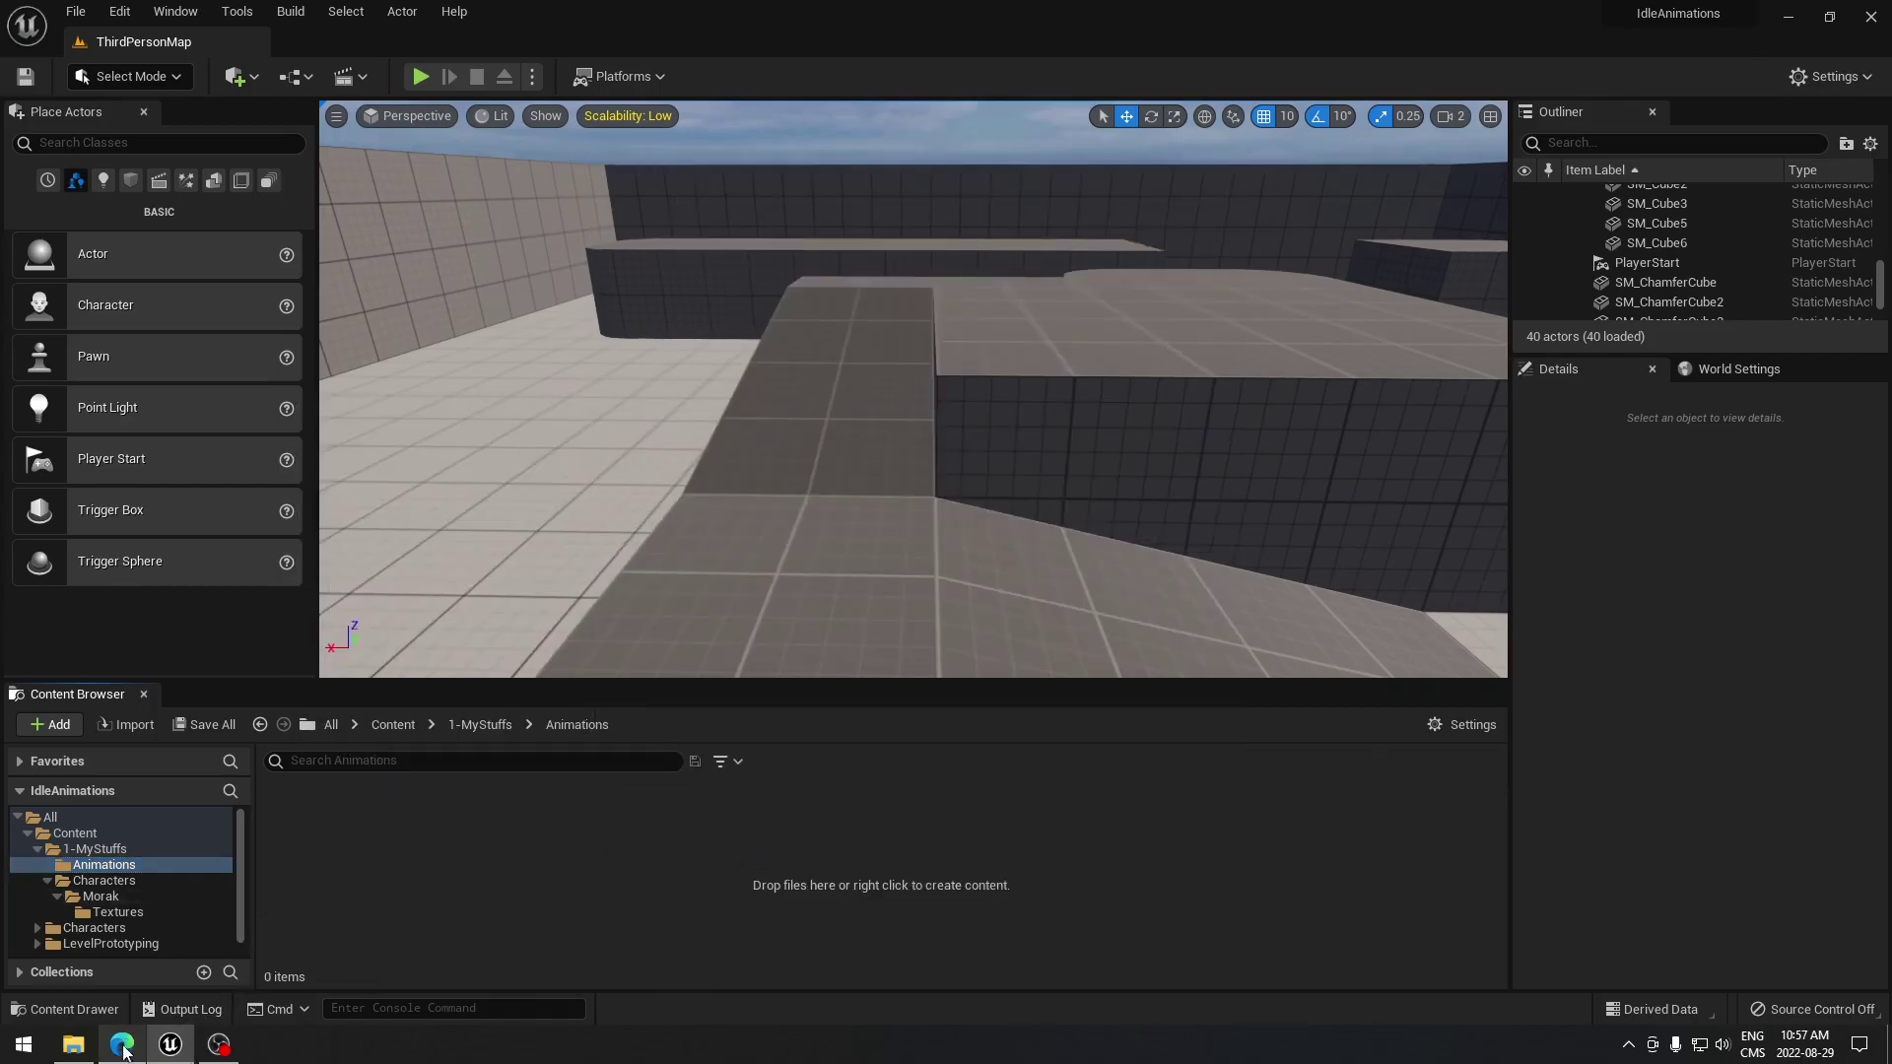
- Import the Mutant Idle, Happy Idle, Neutral Idle and Idle files from Downloads into Animations using Ch05_nonPBR_Skeleton, and save all assets
click(77, 1054)
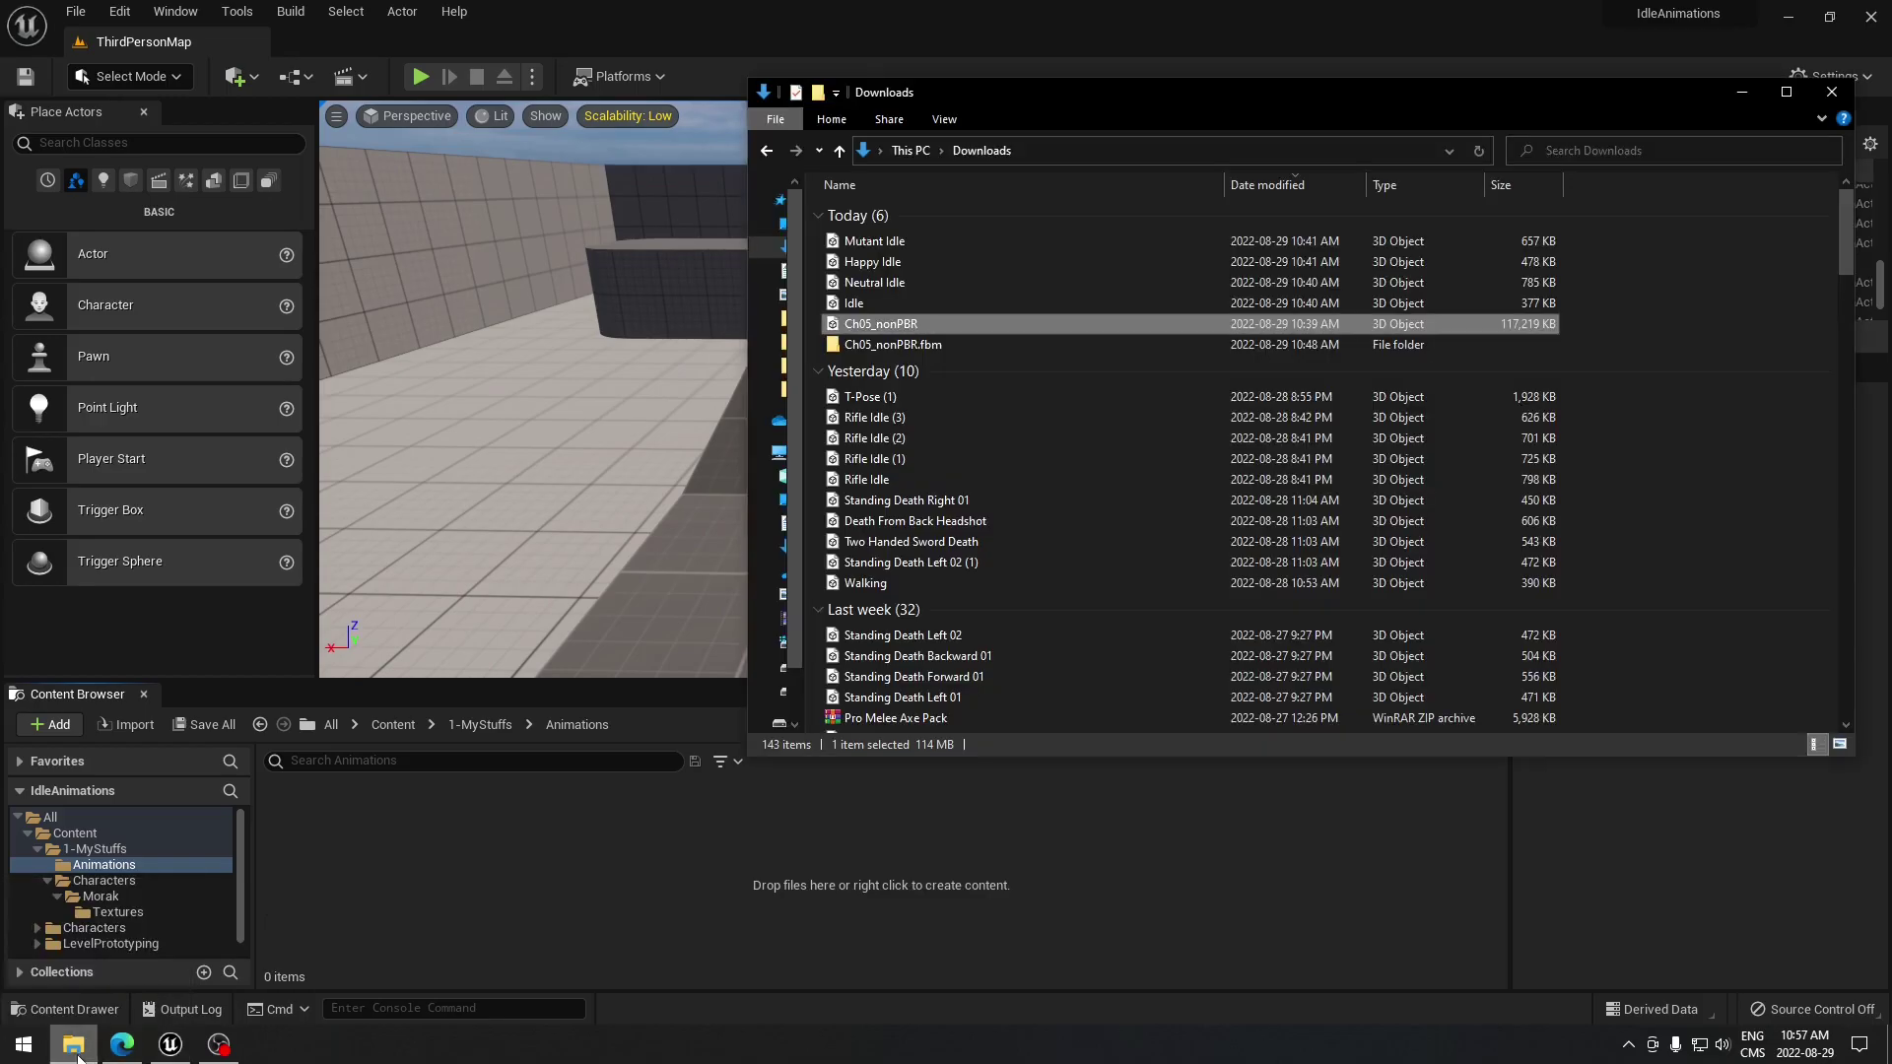
click(882, 244)
shift+click(899, 300)
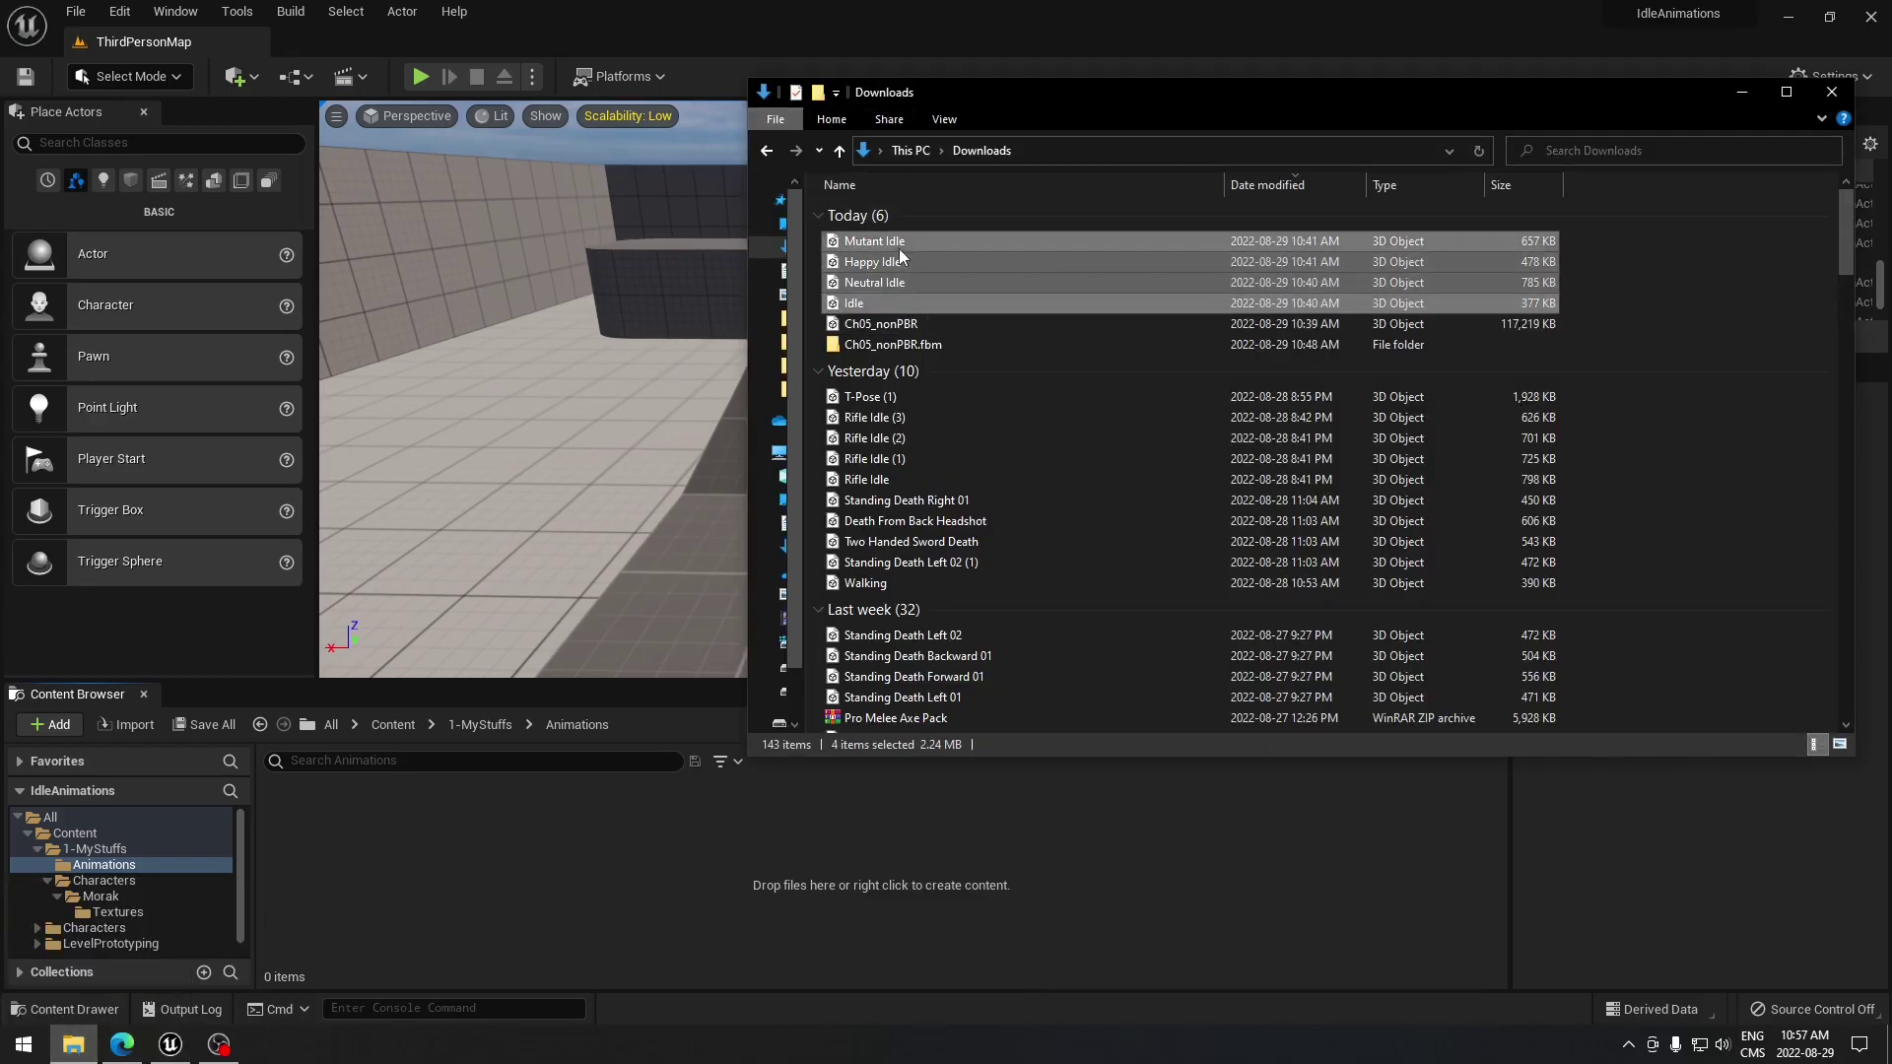
drag(897, 241, 378, 713)
drag(318, 849, 322, 848)
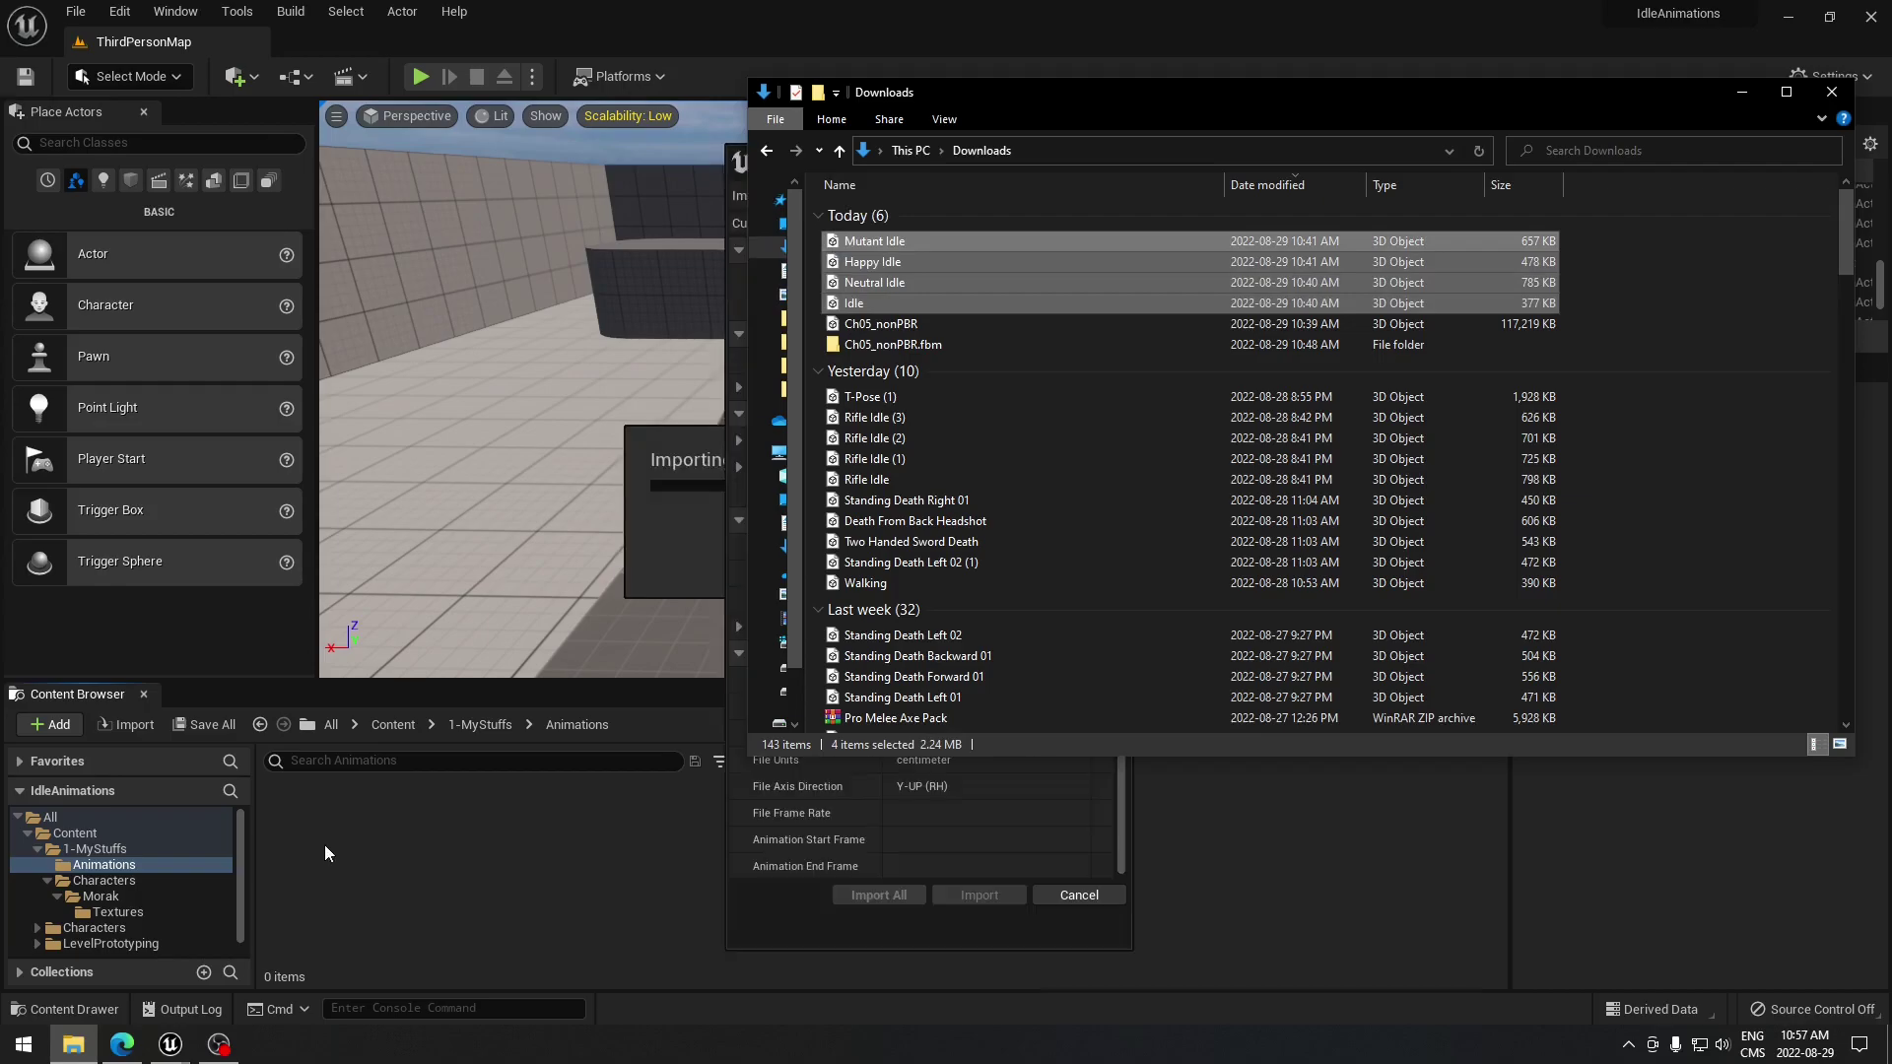
click(734, 173)
click(1048, 282)
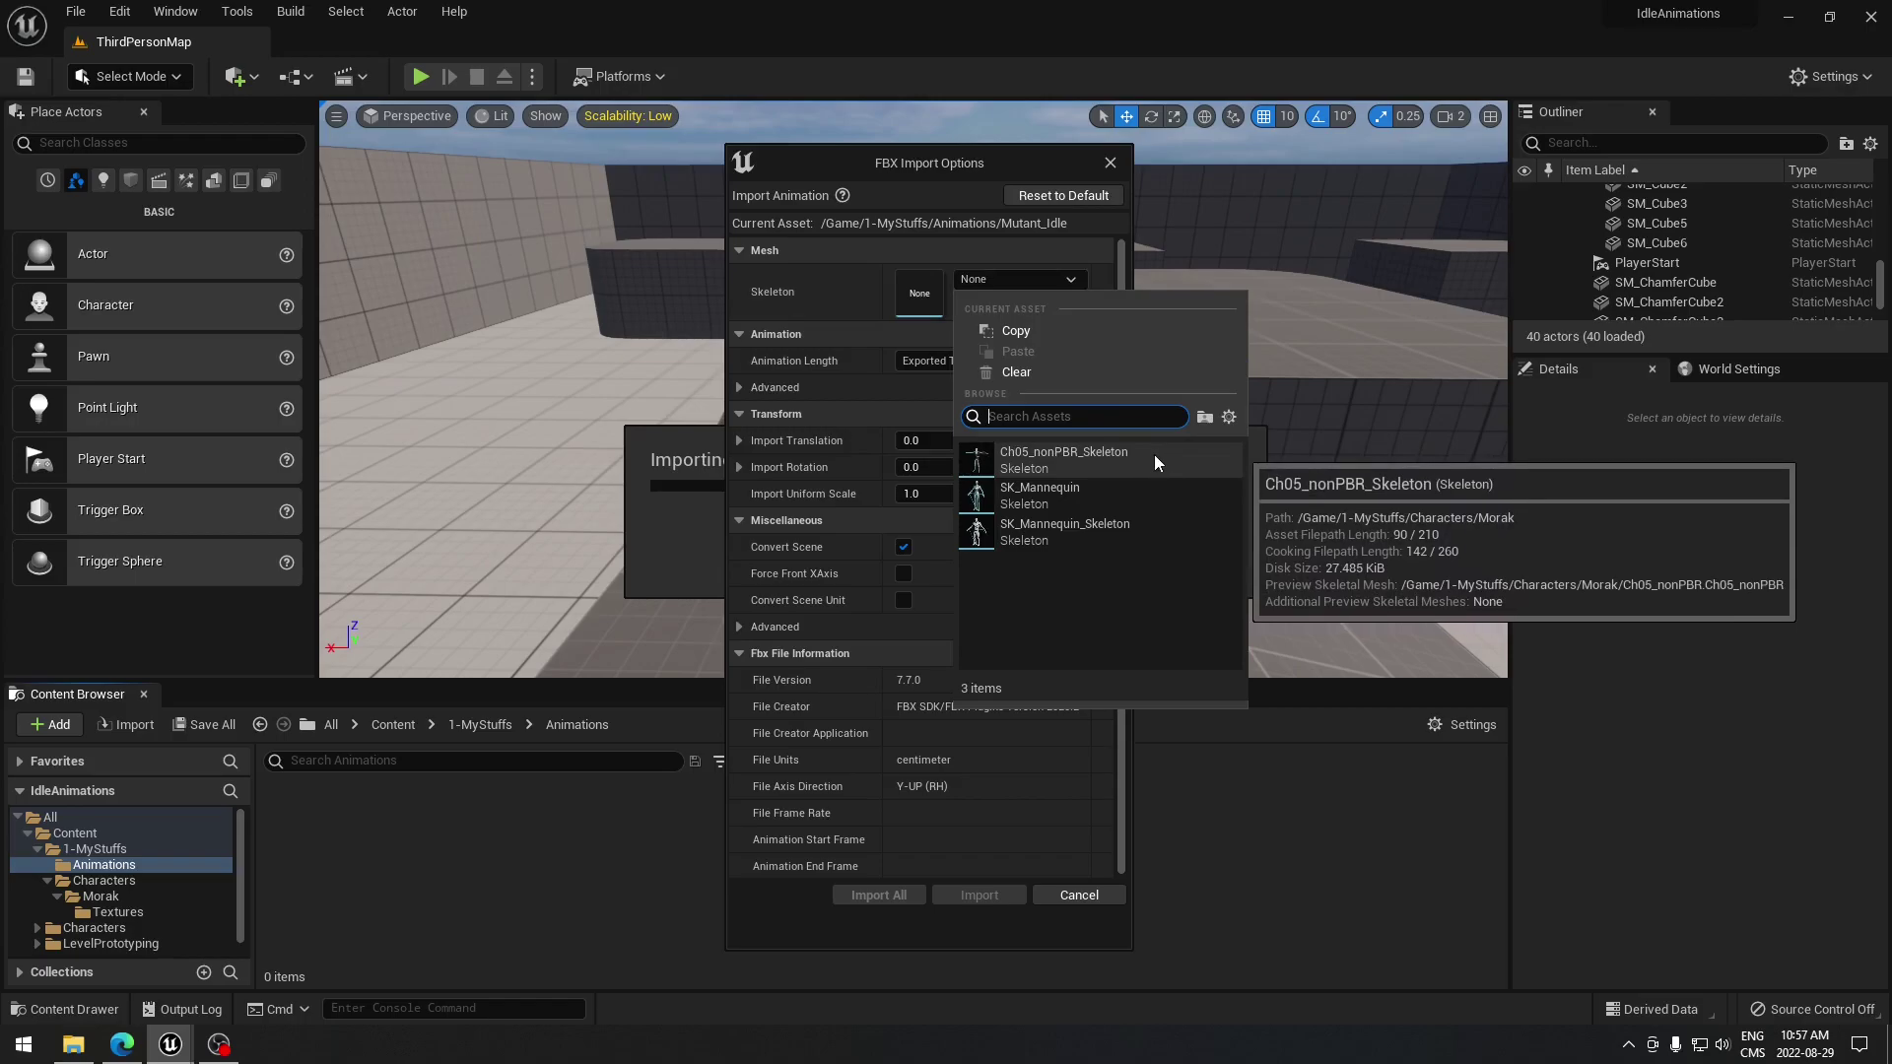
click(1038, 457)
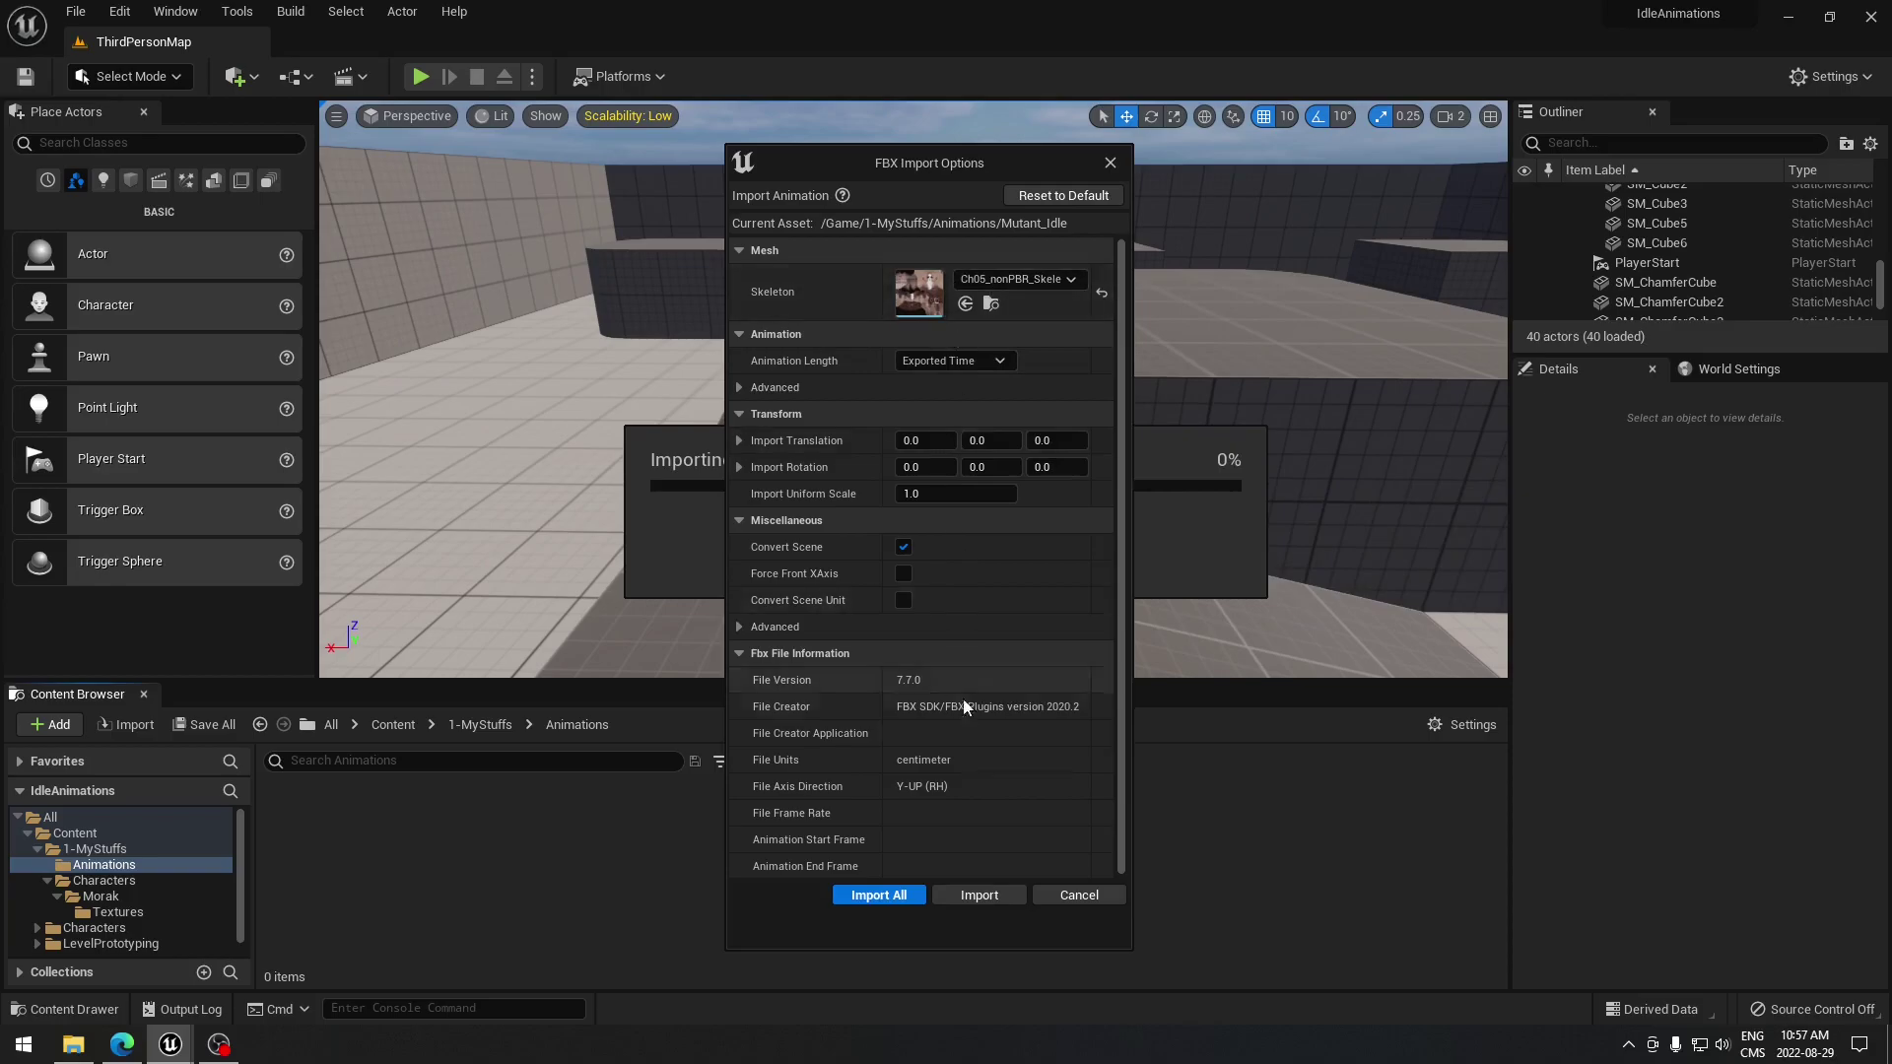
click(889, 896)
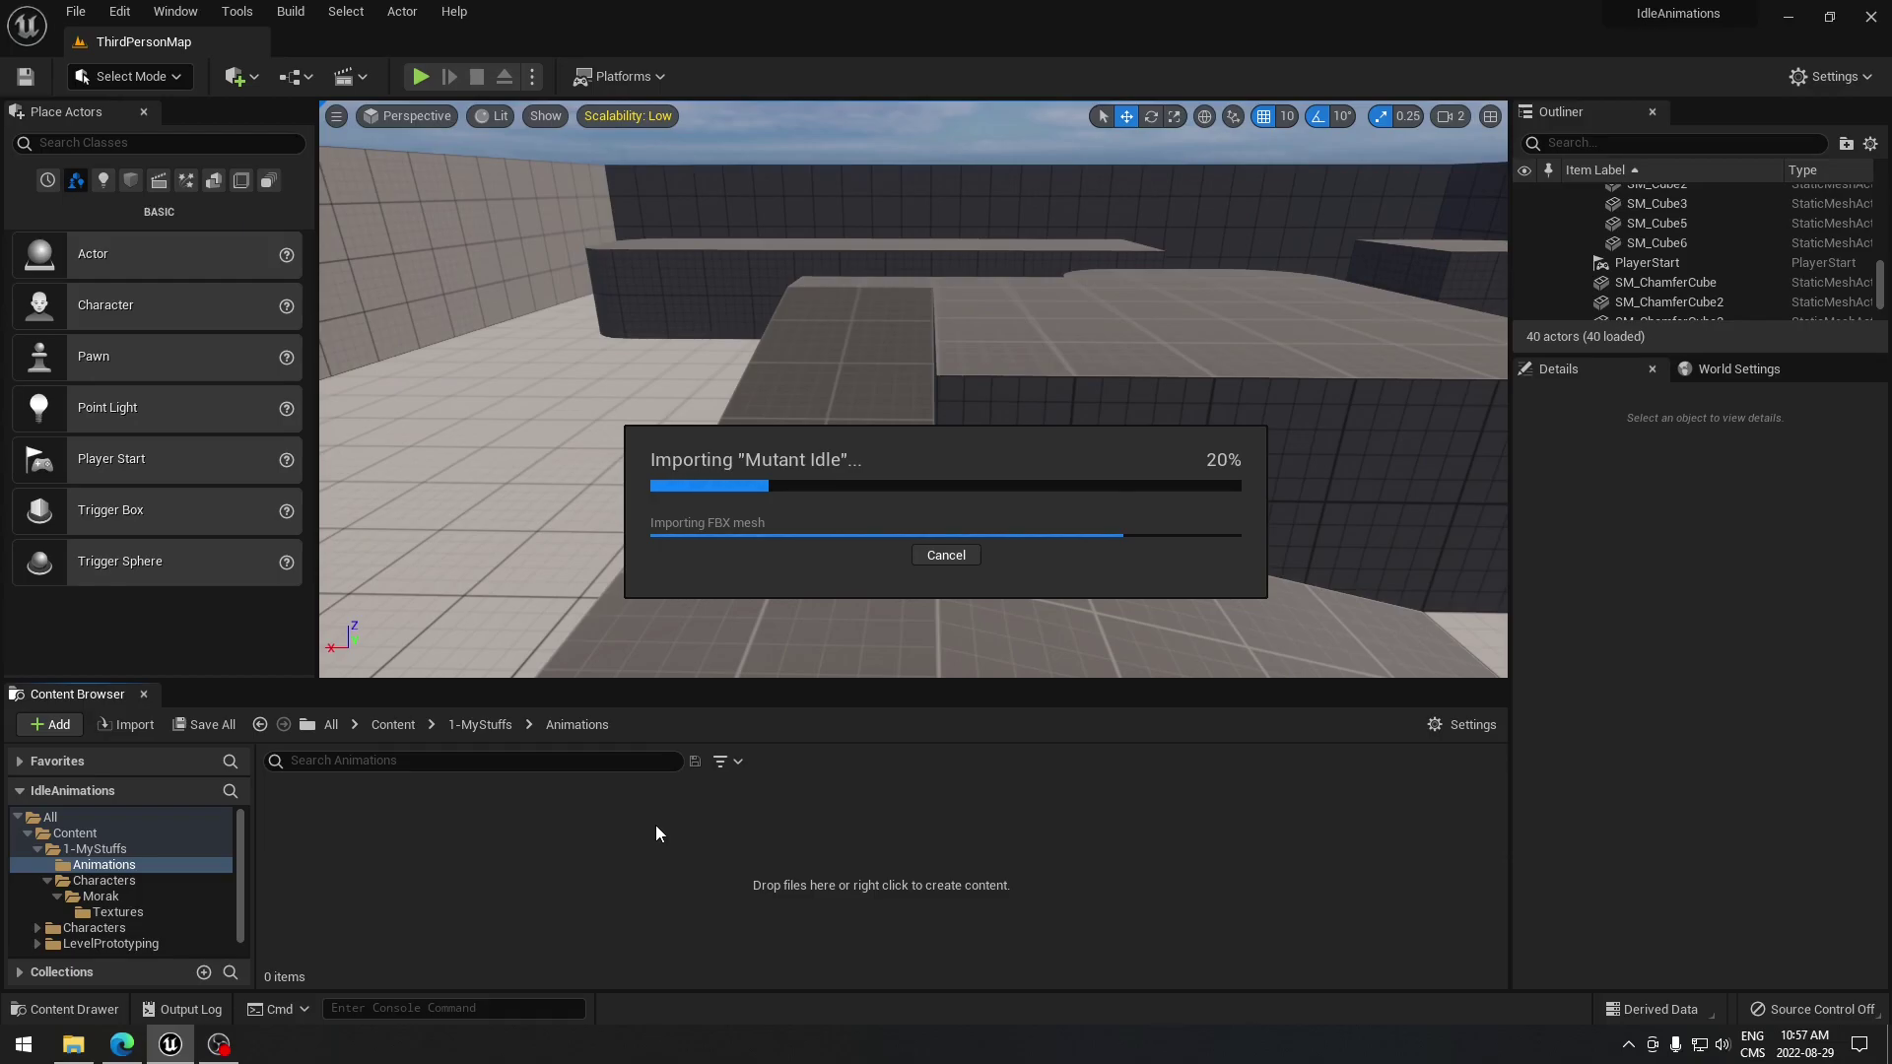
click(205, 725)
click(1103, 746)
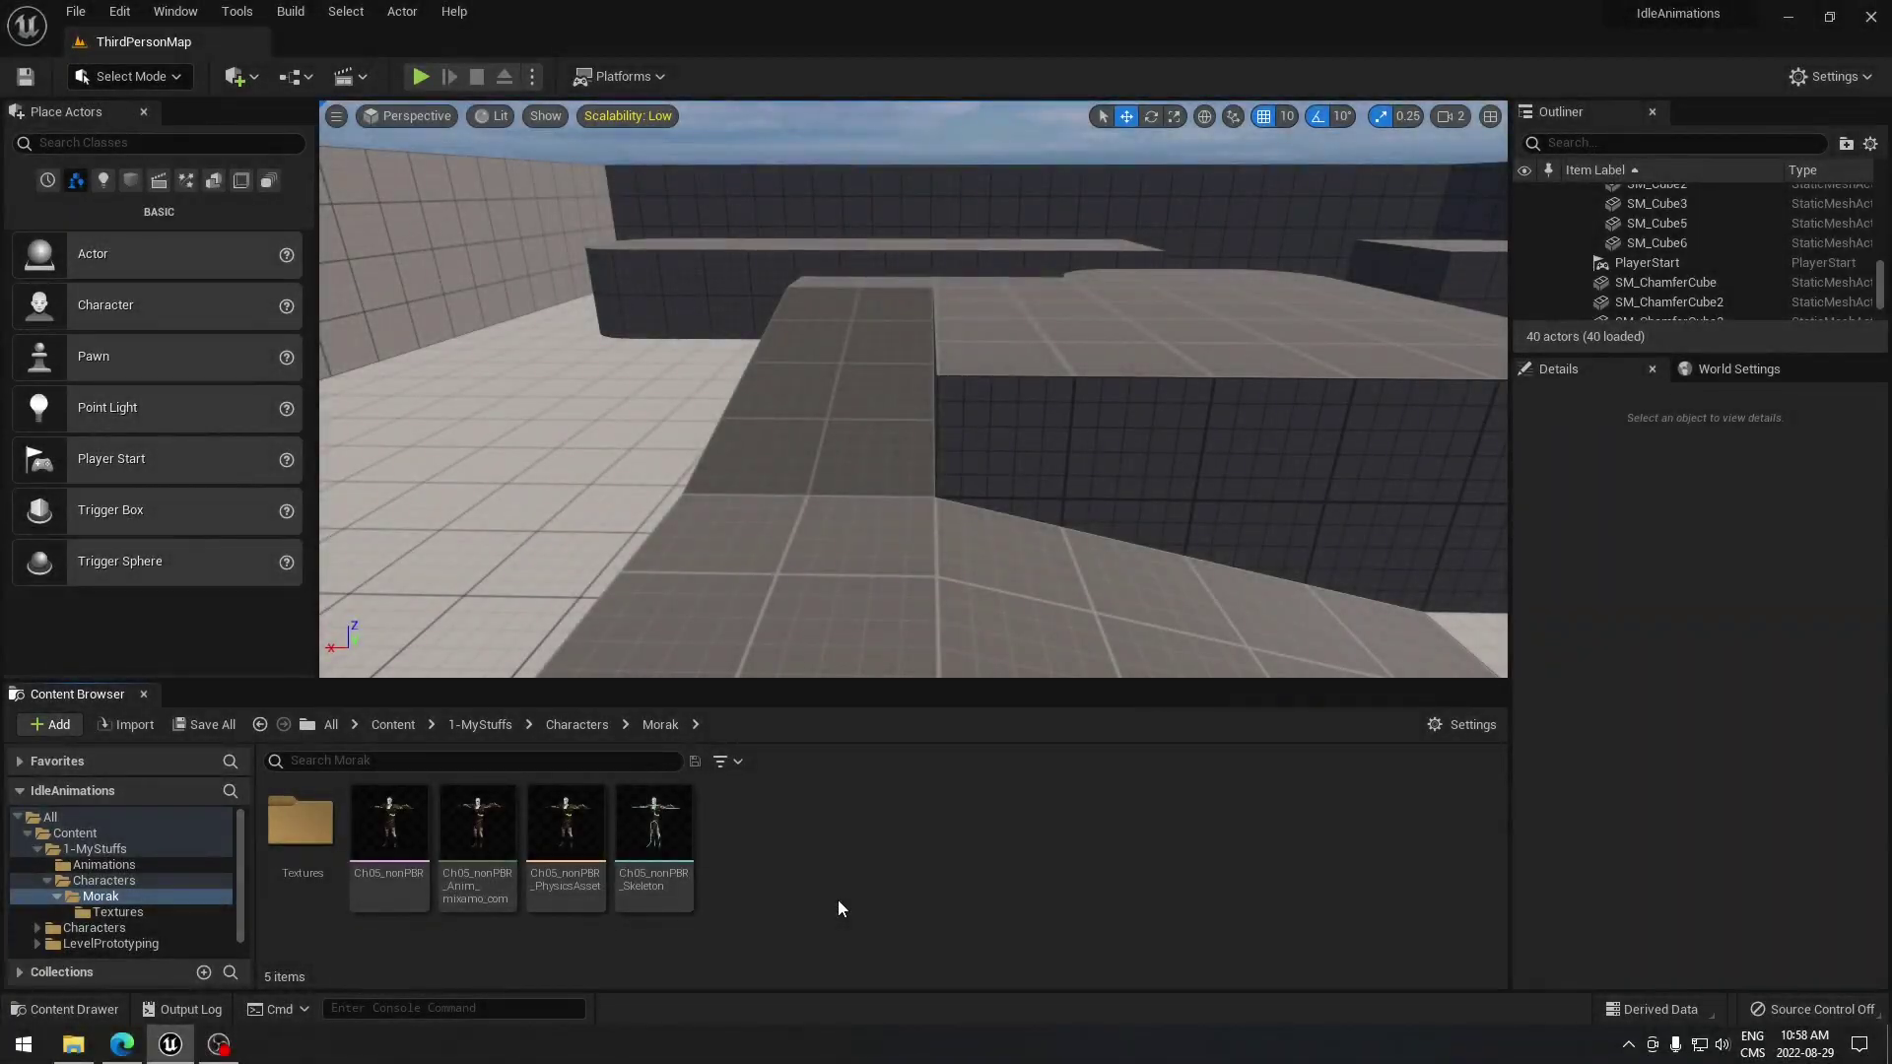
- Create an Animation Blueprint for Ch05_nonPBR_Skeleton in the Morak folder, keeping its default name
right_click(788, 835)
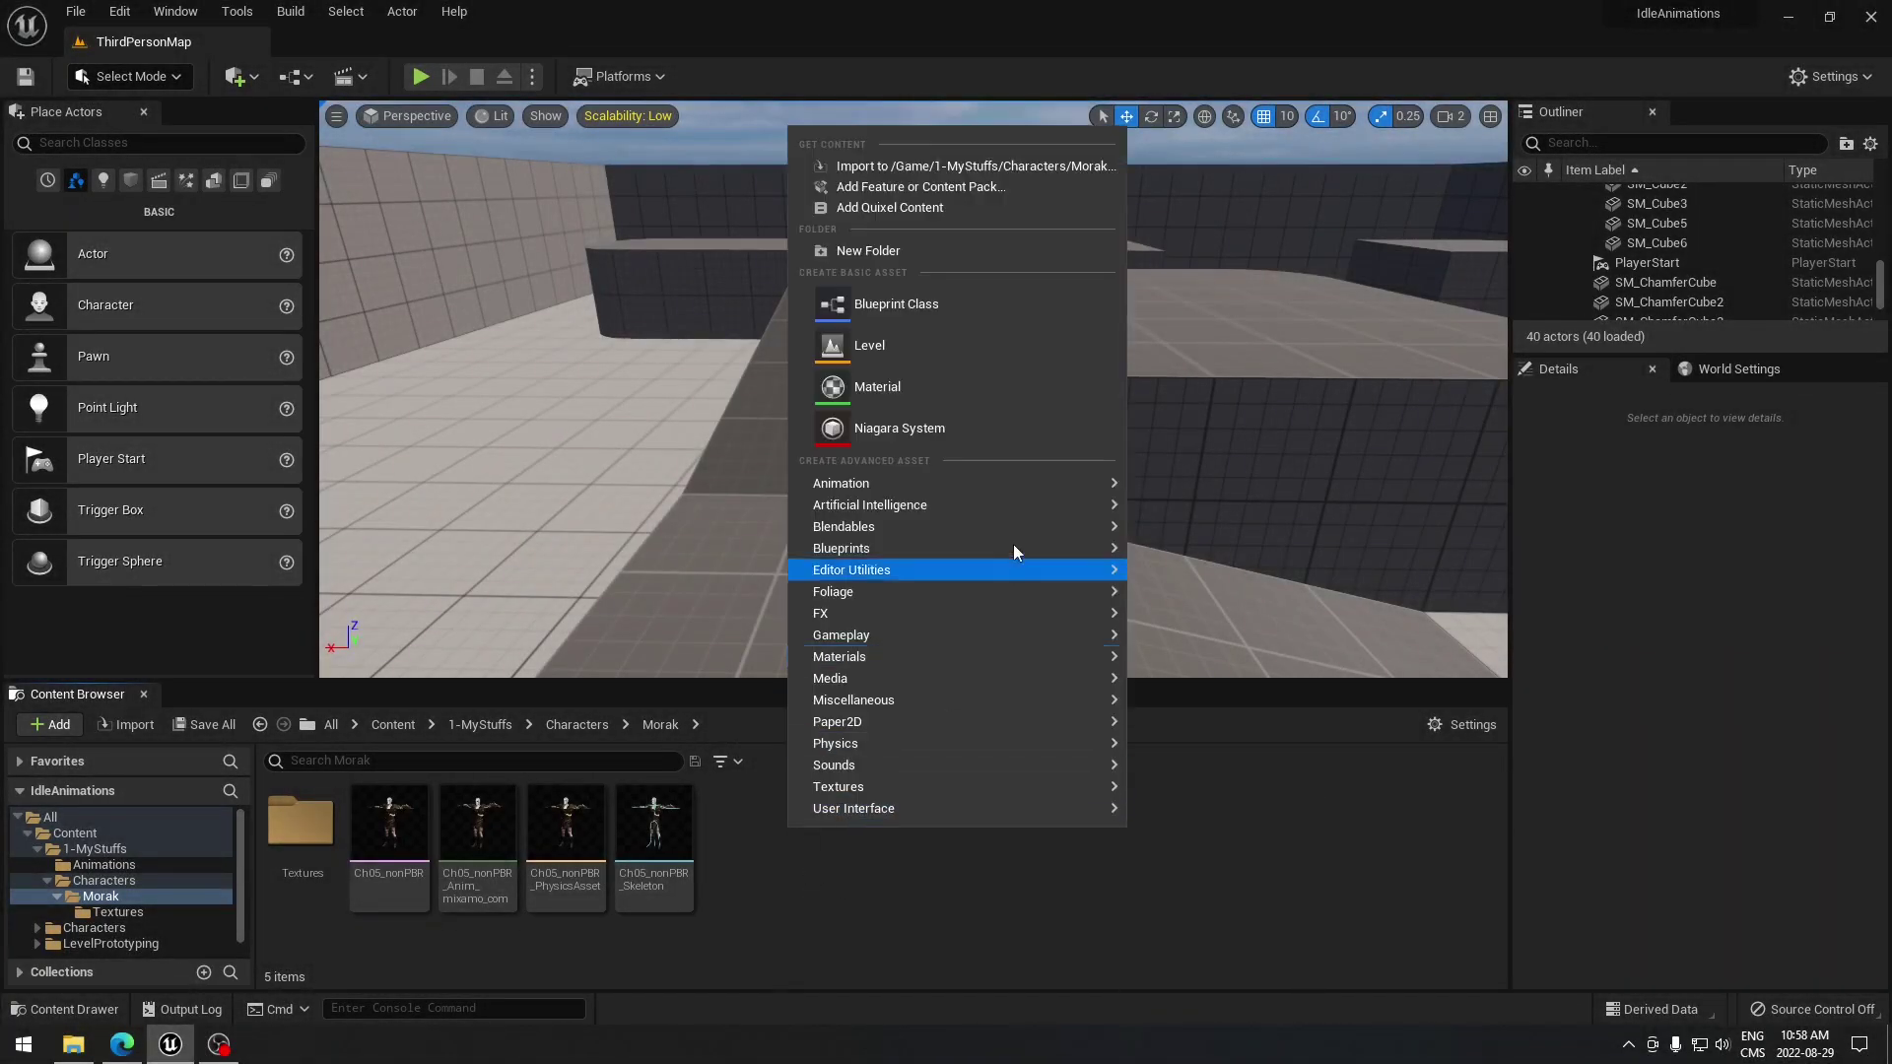
mouse_move(1012, 492)
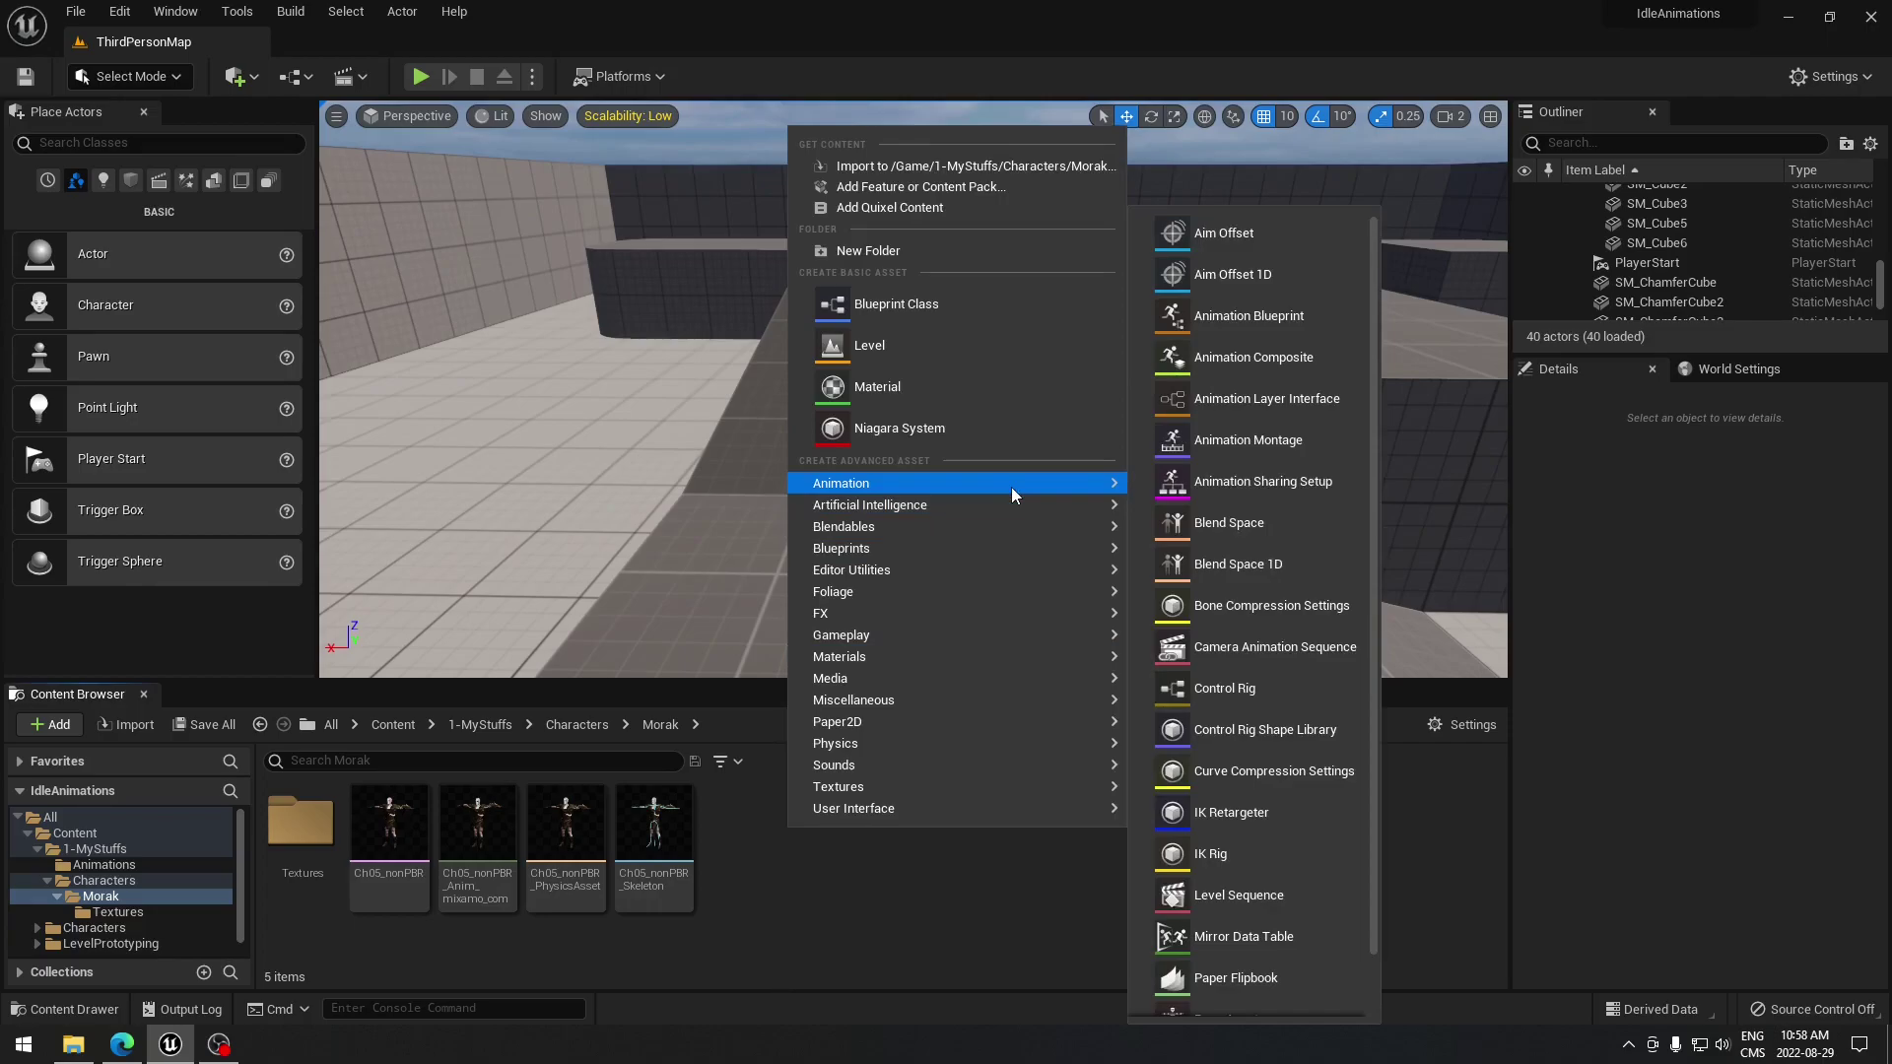
click(1330, 323)
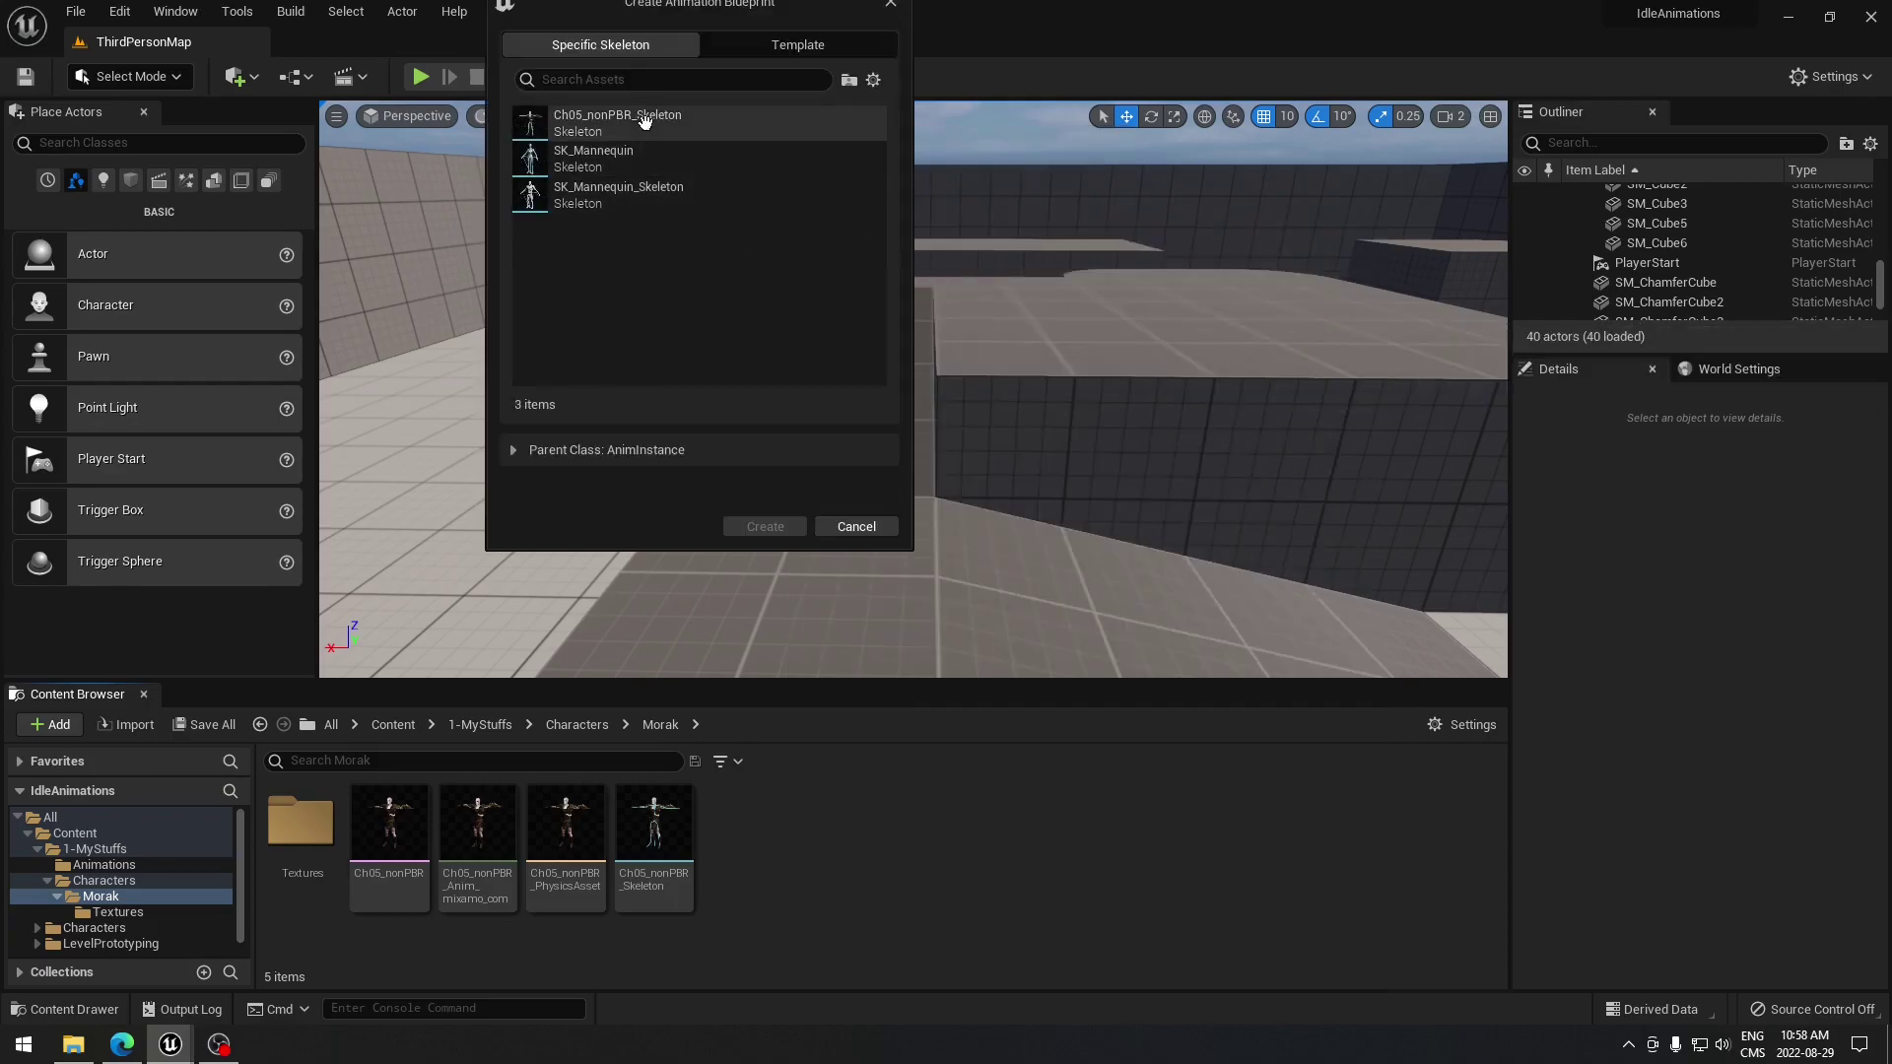
mouse_move(724, 126)
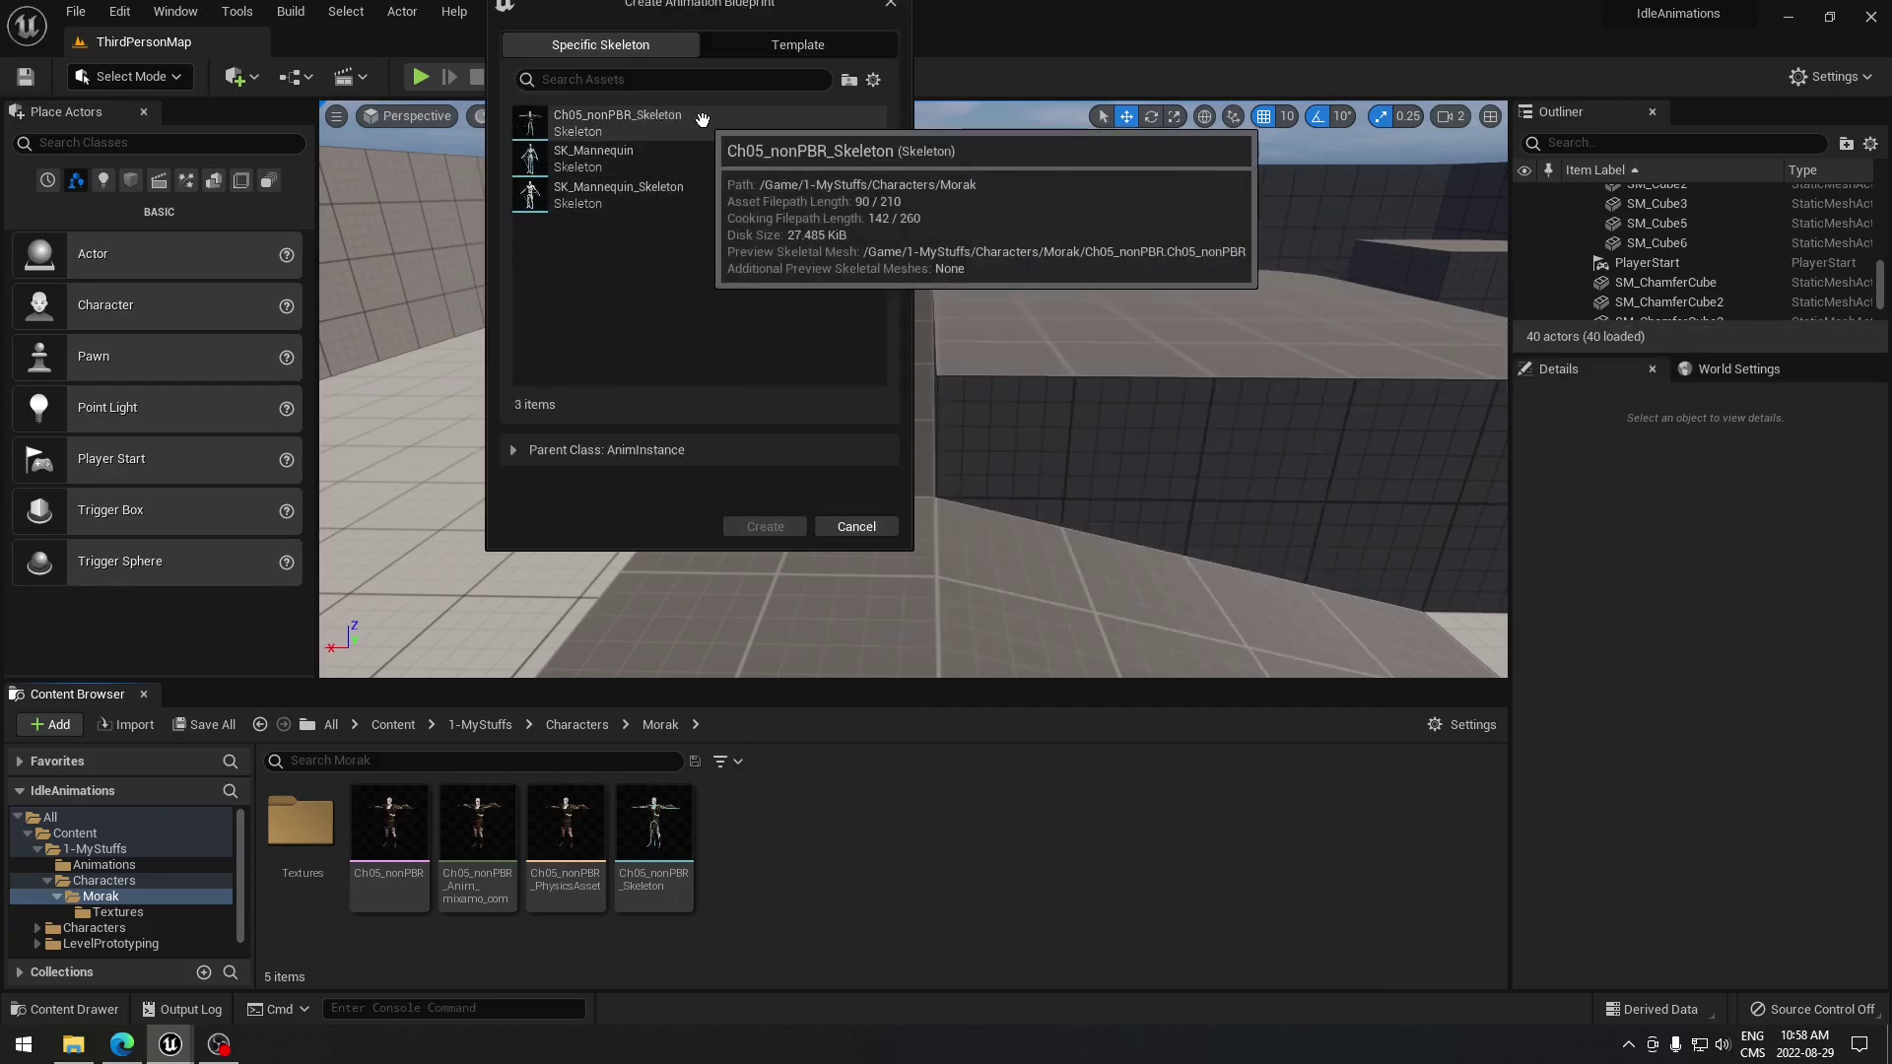
click(773, 125)
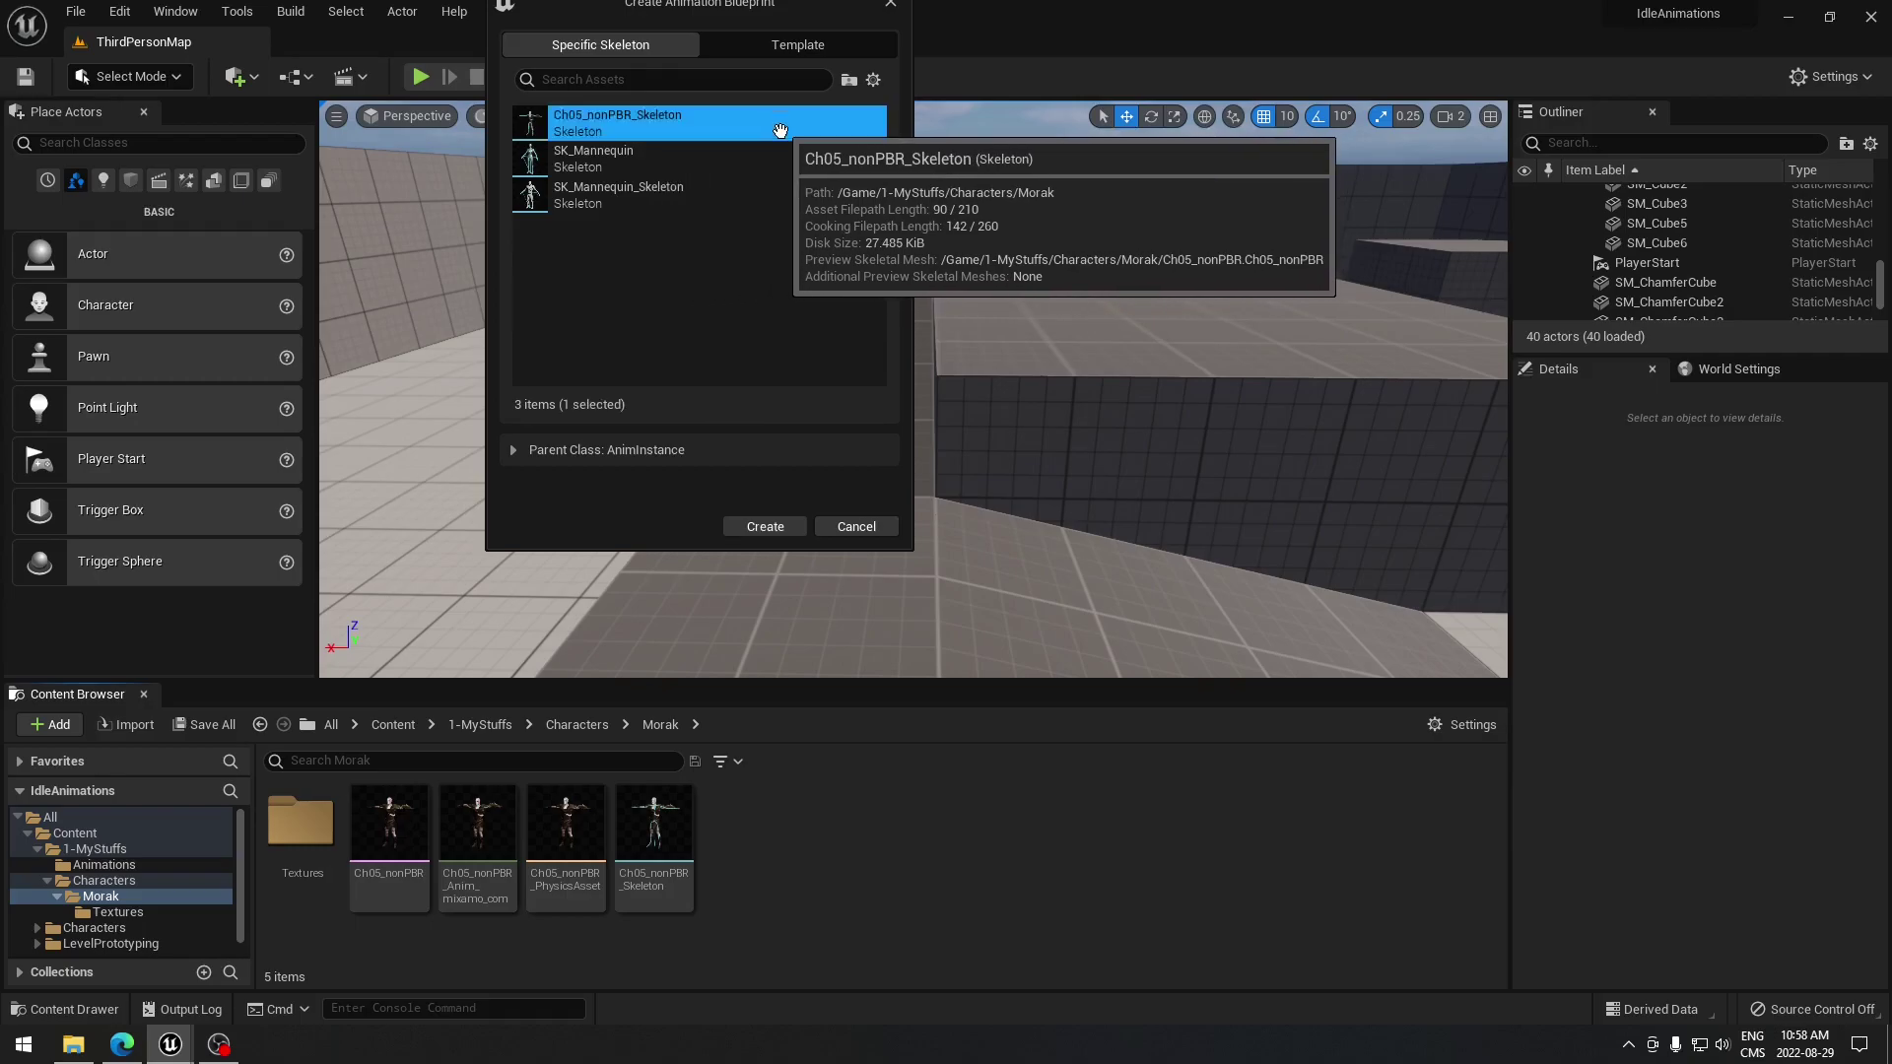
click(766, 527)
key(Return)
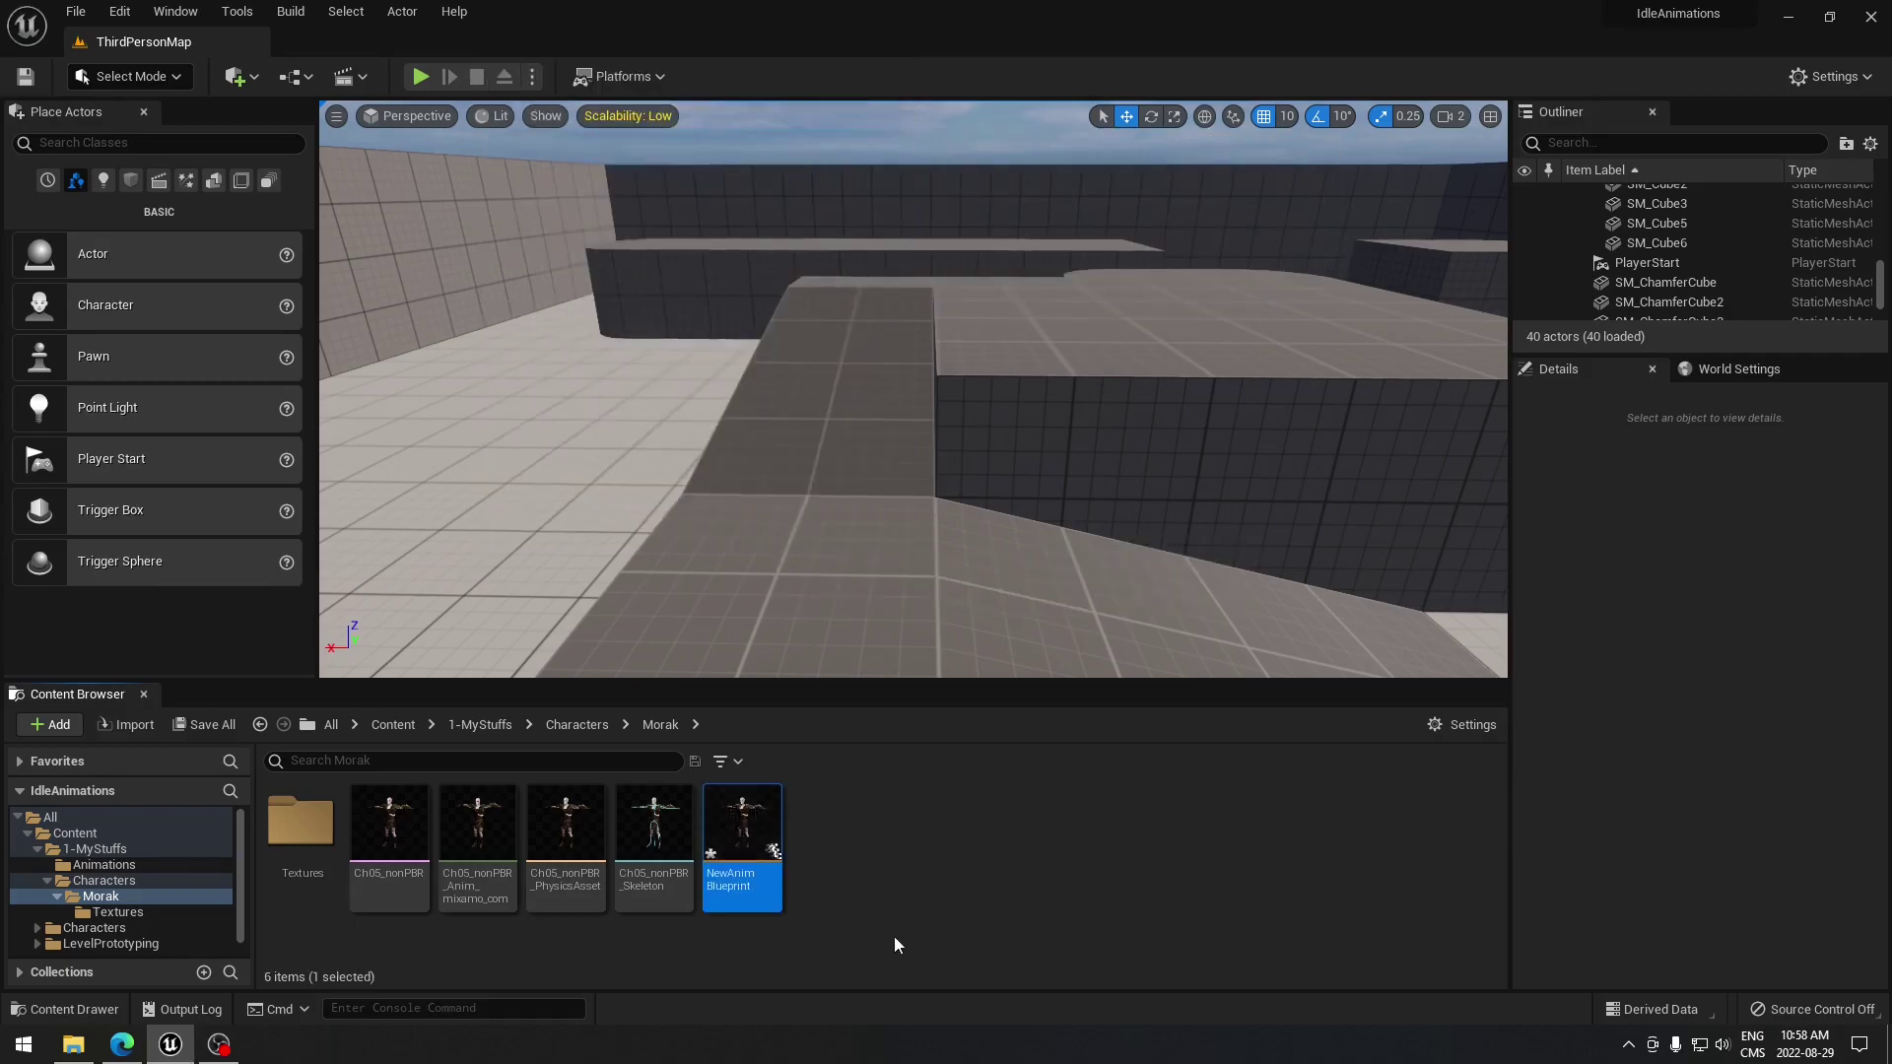
- Open the new animation blueprint docked beside the level editor, and add a state machine to its AnimGraph
double_click(743, 849)
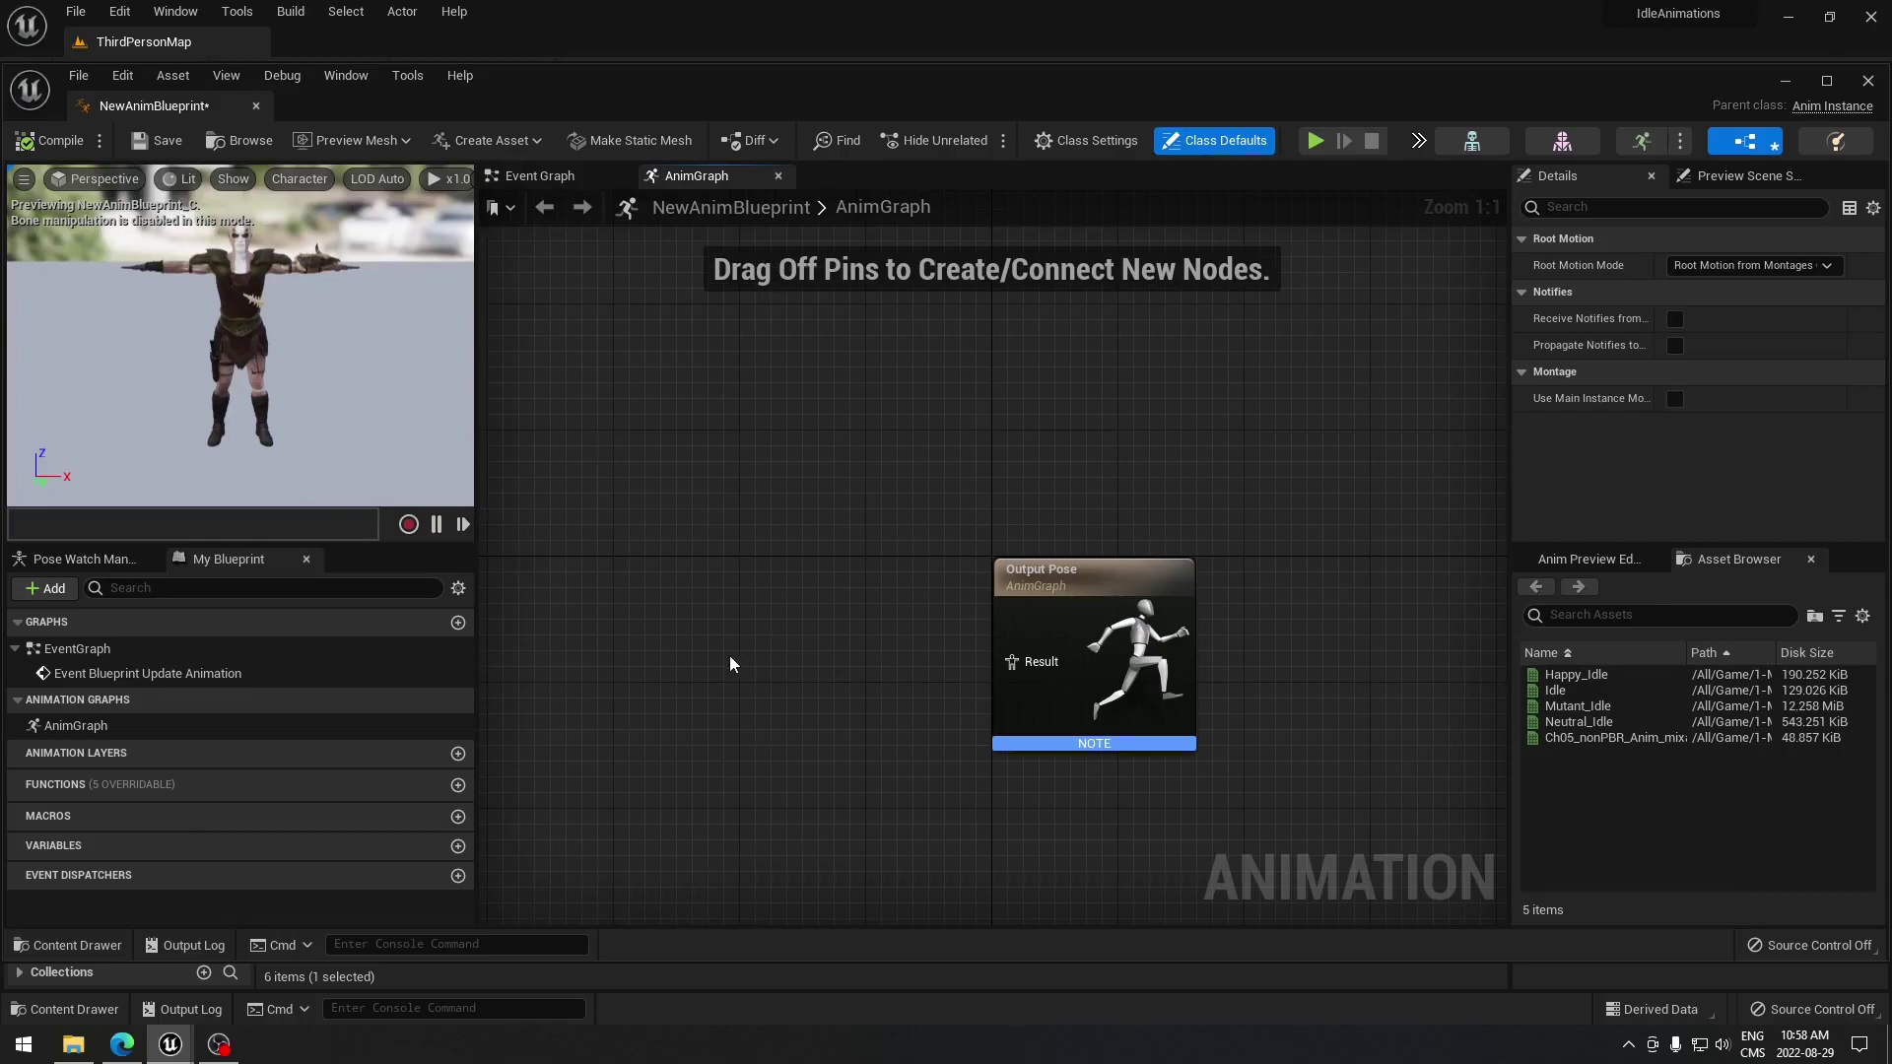
drag(241, 92, 340, 51)
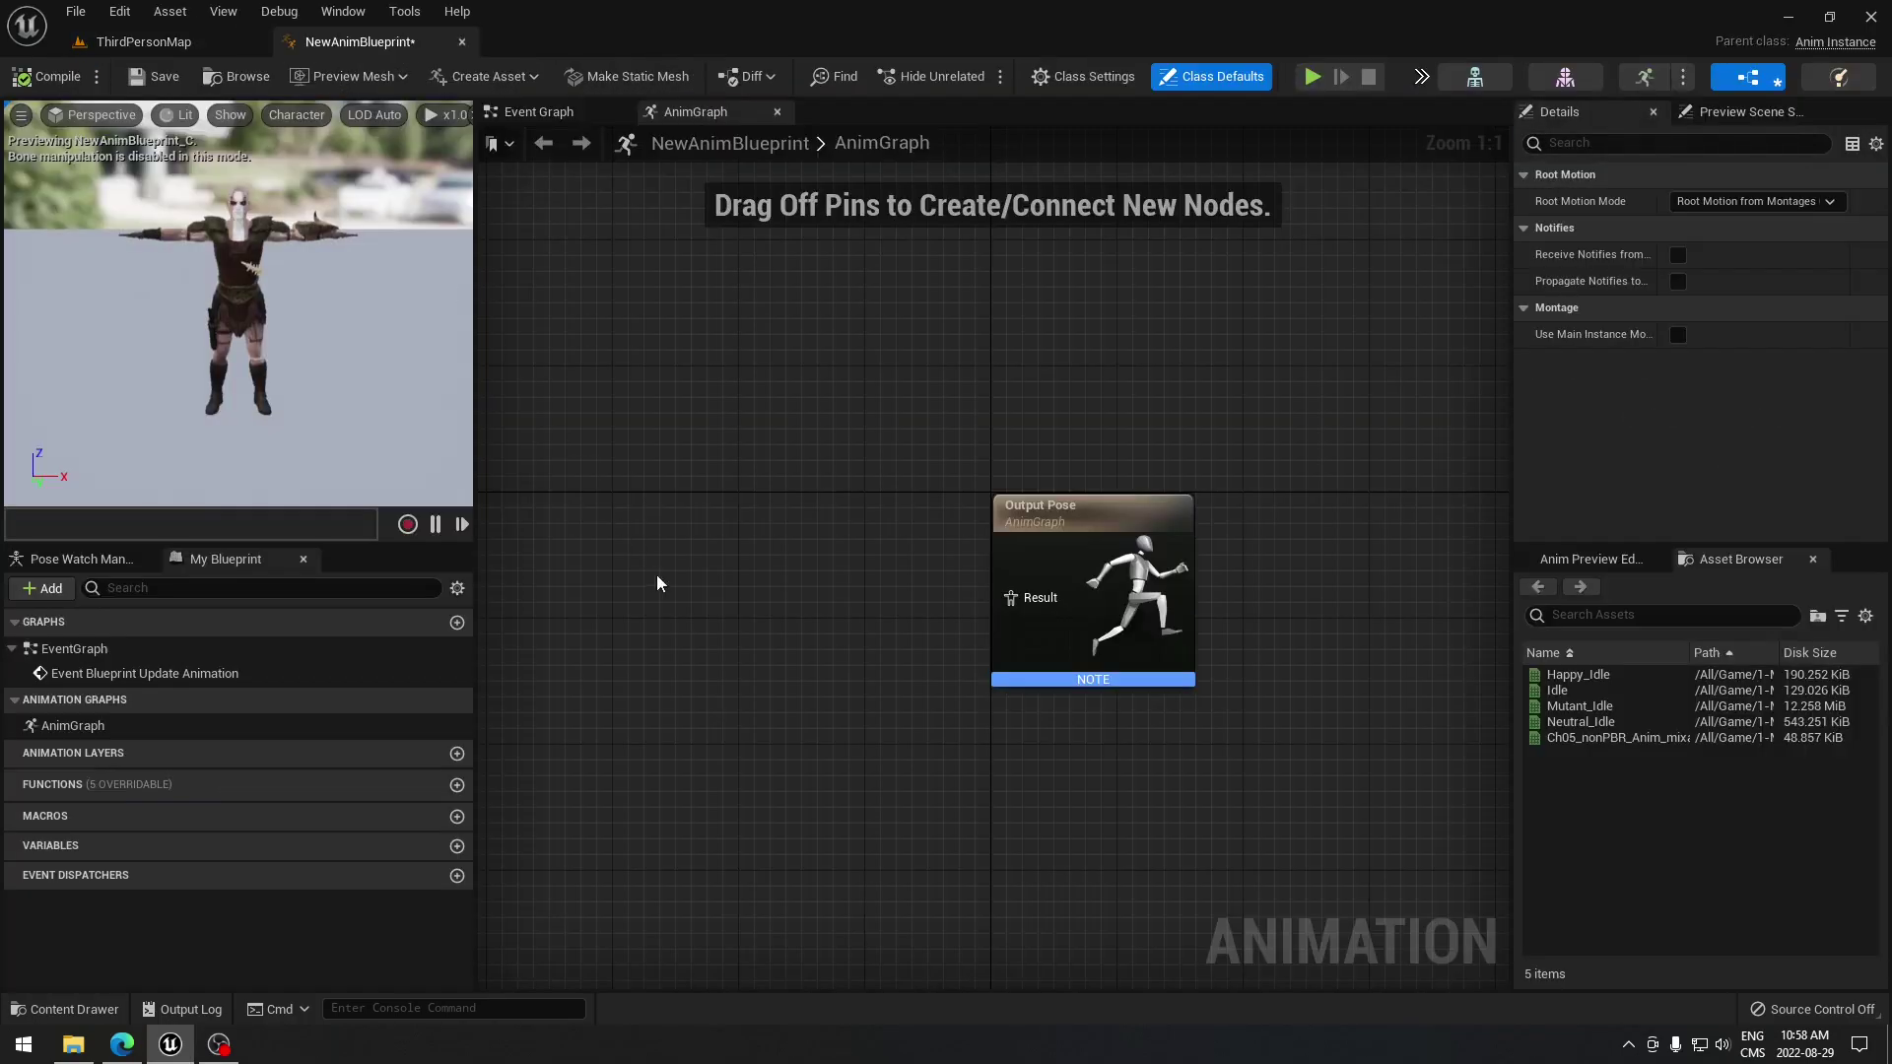
right_click(754, 642)
text(s)
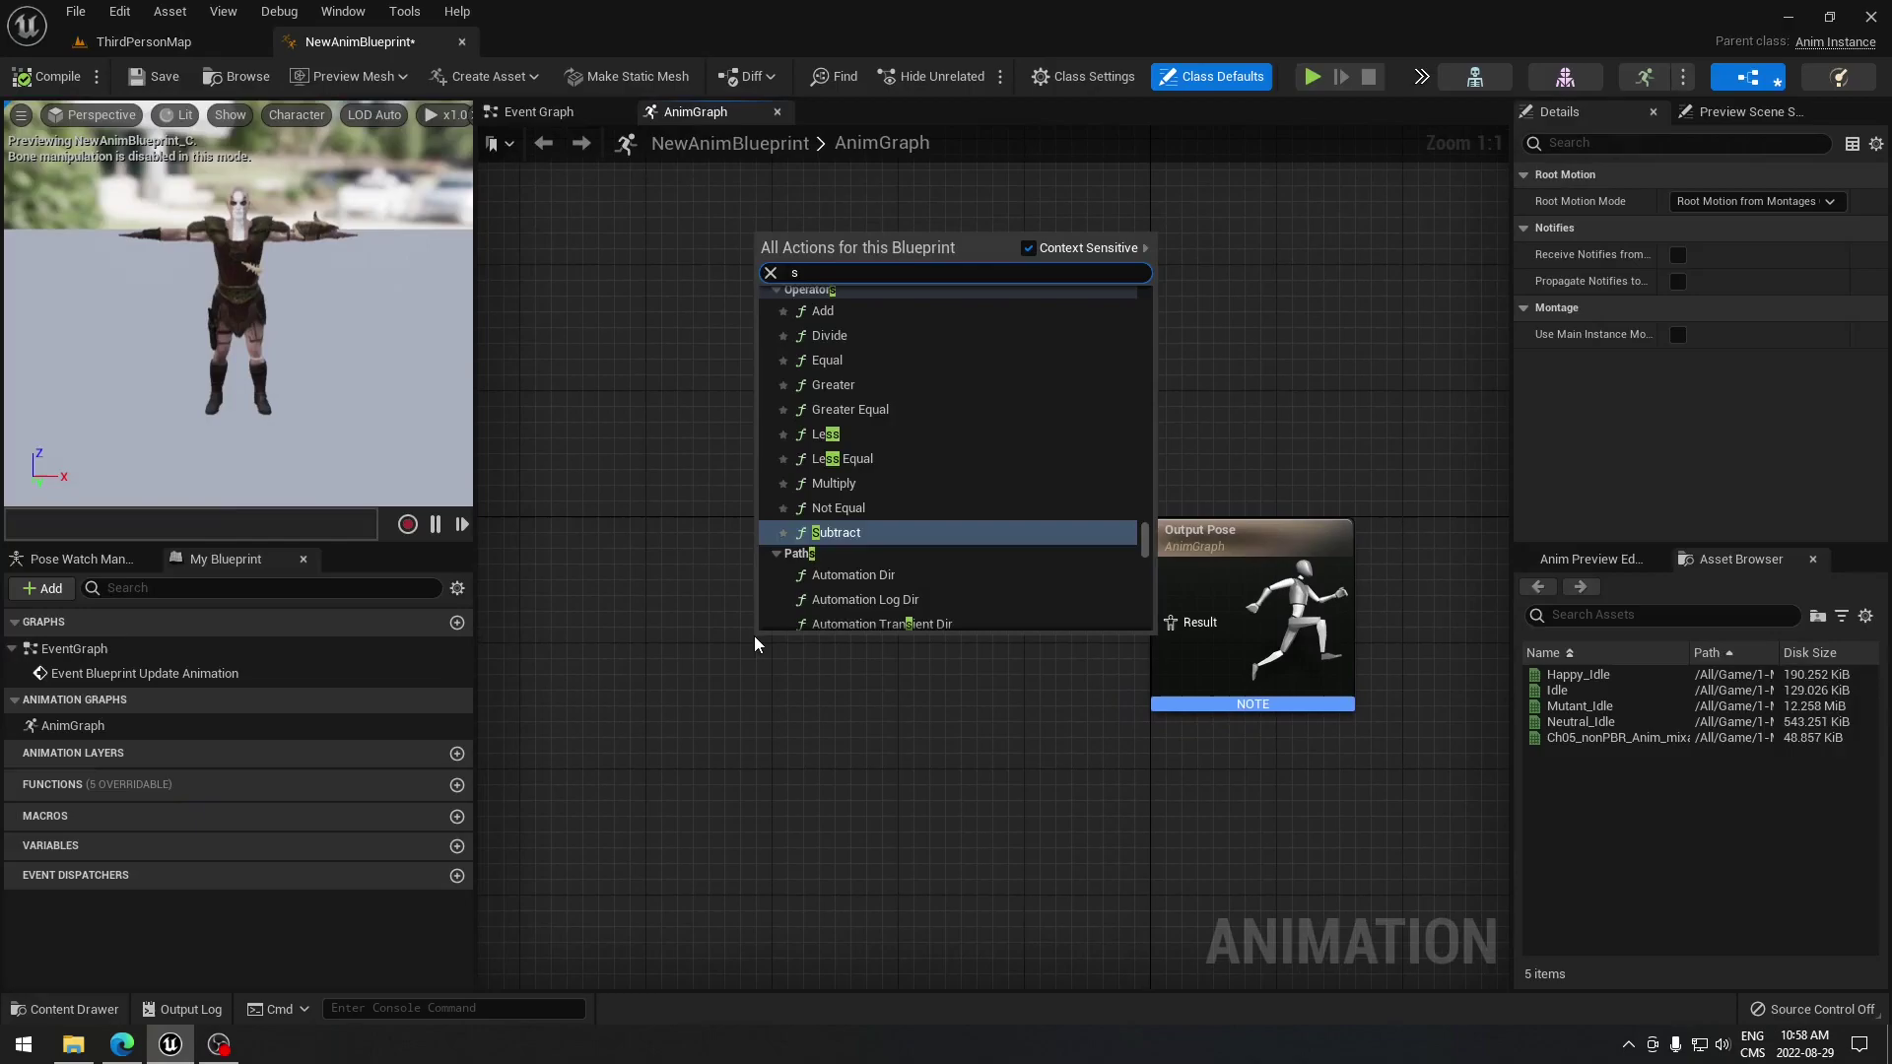
text(tate)
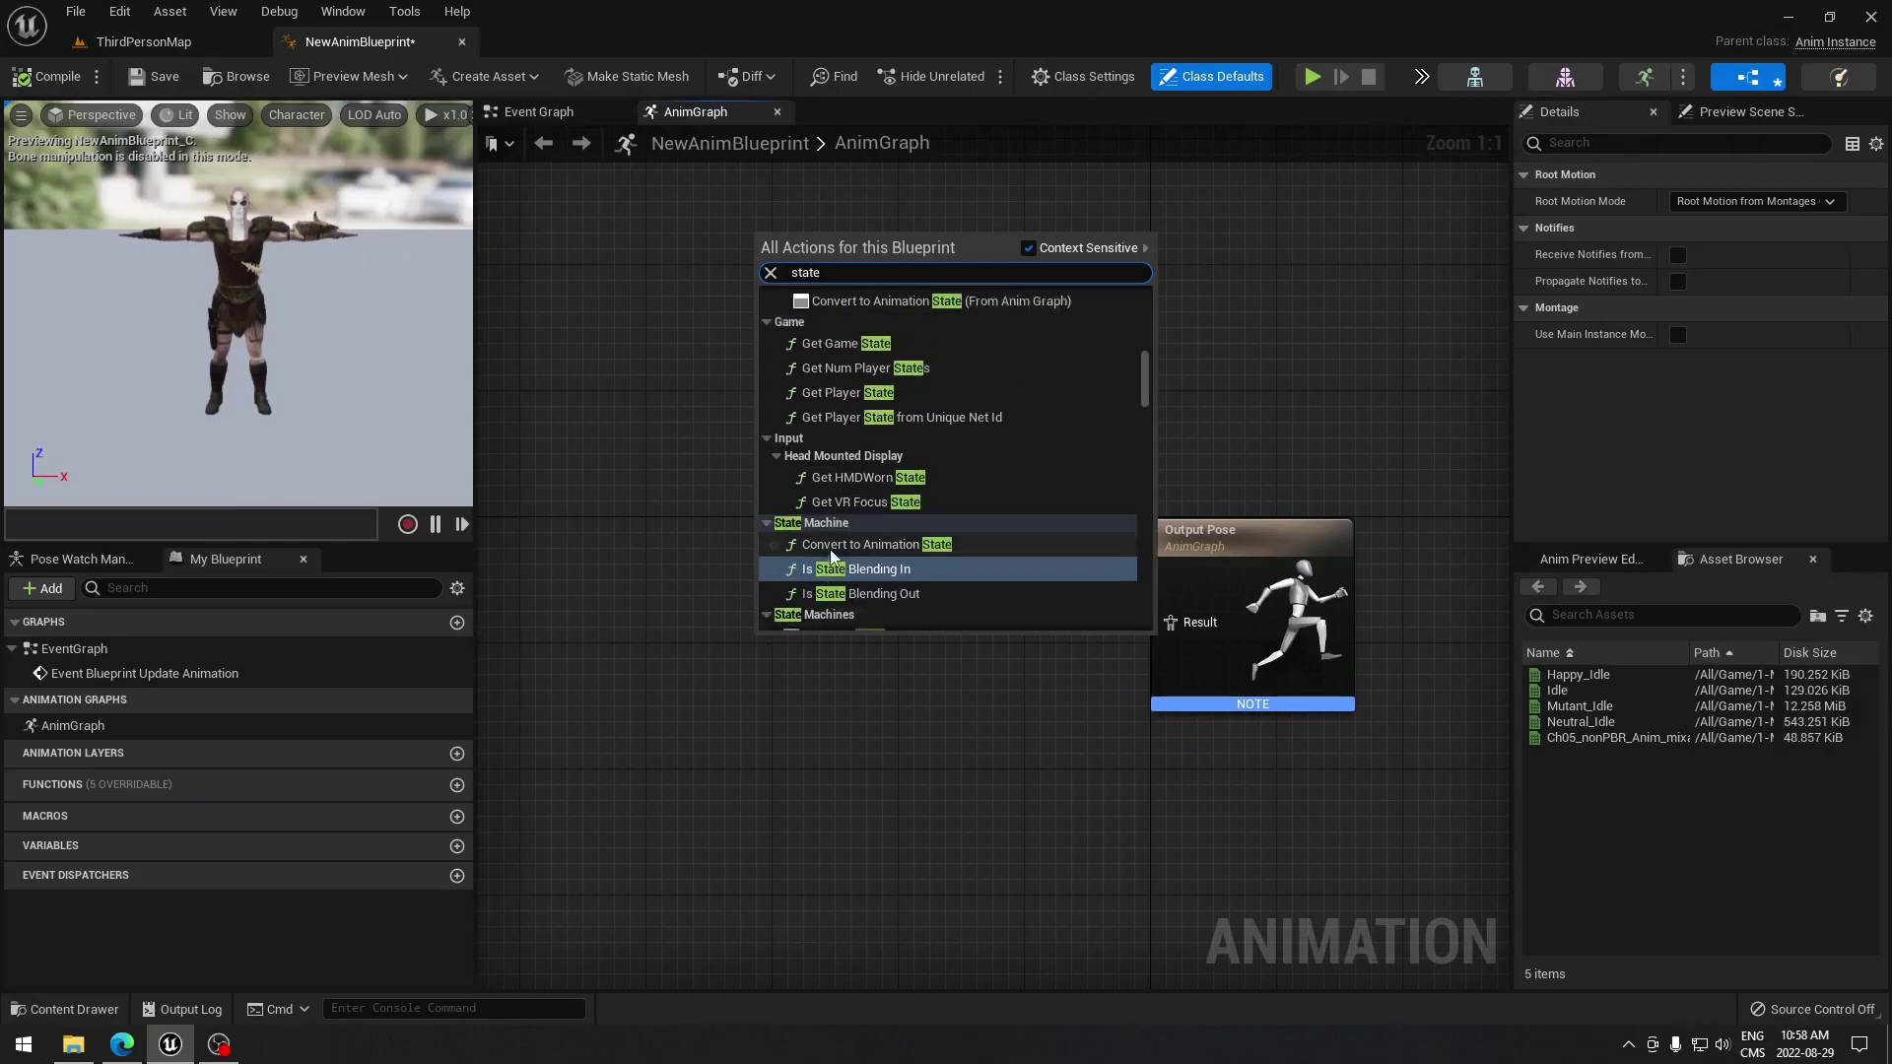
scroll(842, 589, down, 2)
click(847, 575)
- Connect the state machine through a DefaultSlot node to the Output Pose, straighten the three nodes, and compile
drag(832, 646, 903, 590)
text(default)
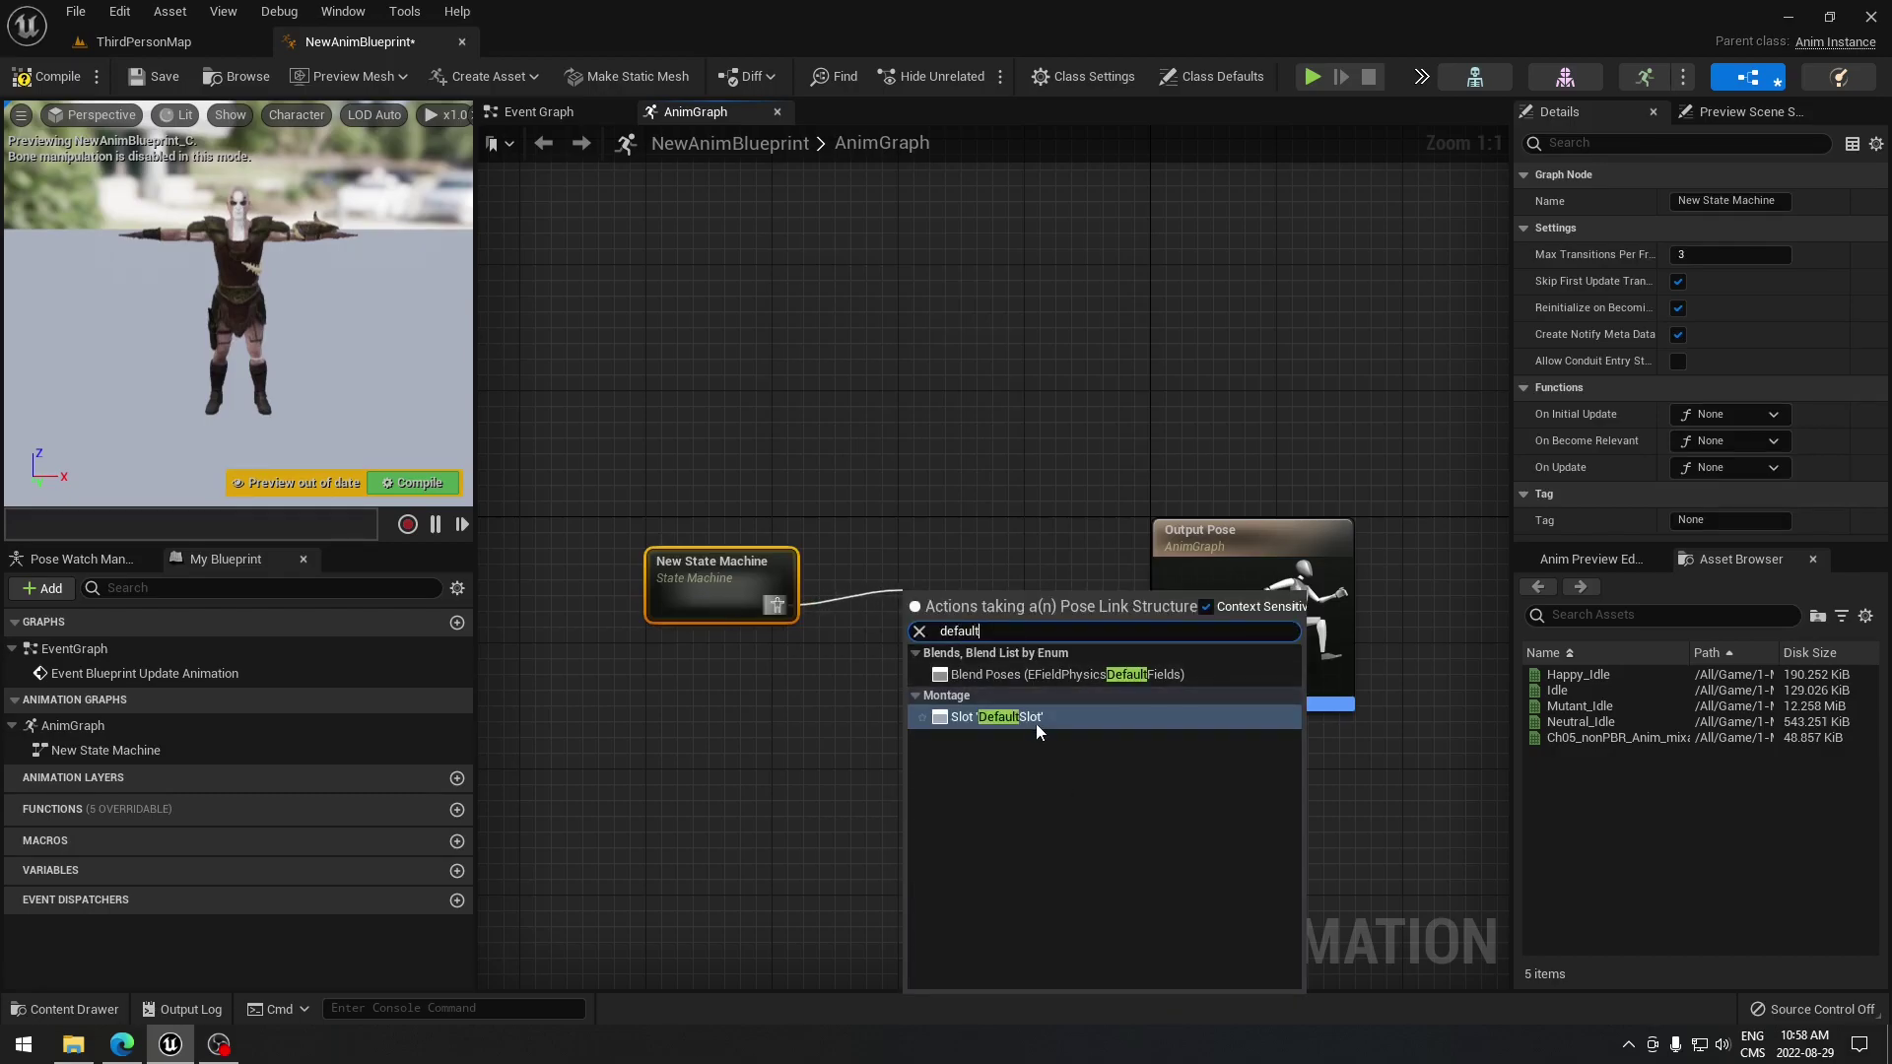
click(1037, 724)
drag(978, 619, 1189, 630)
drag(582, 422, 1391, 744)
key(q)
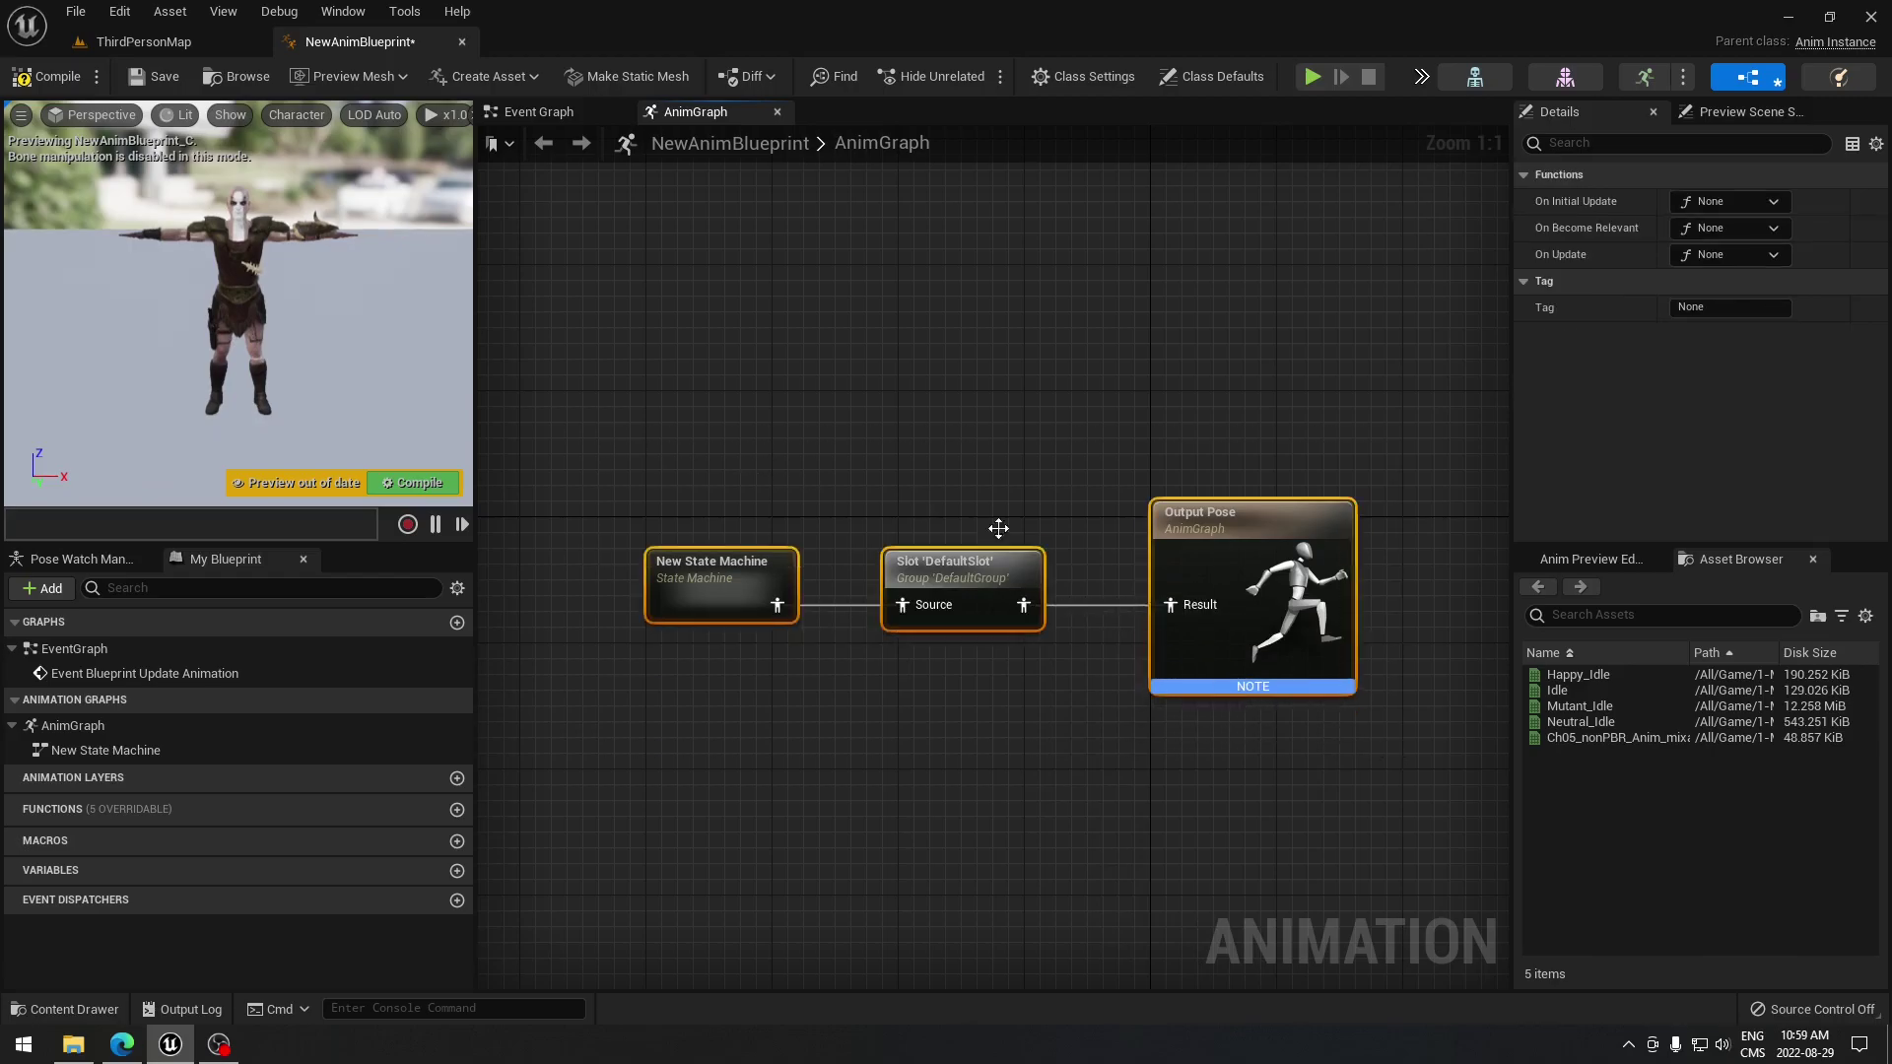
click(881, 399)
click(12, 79)
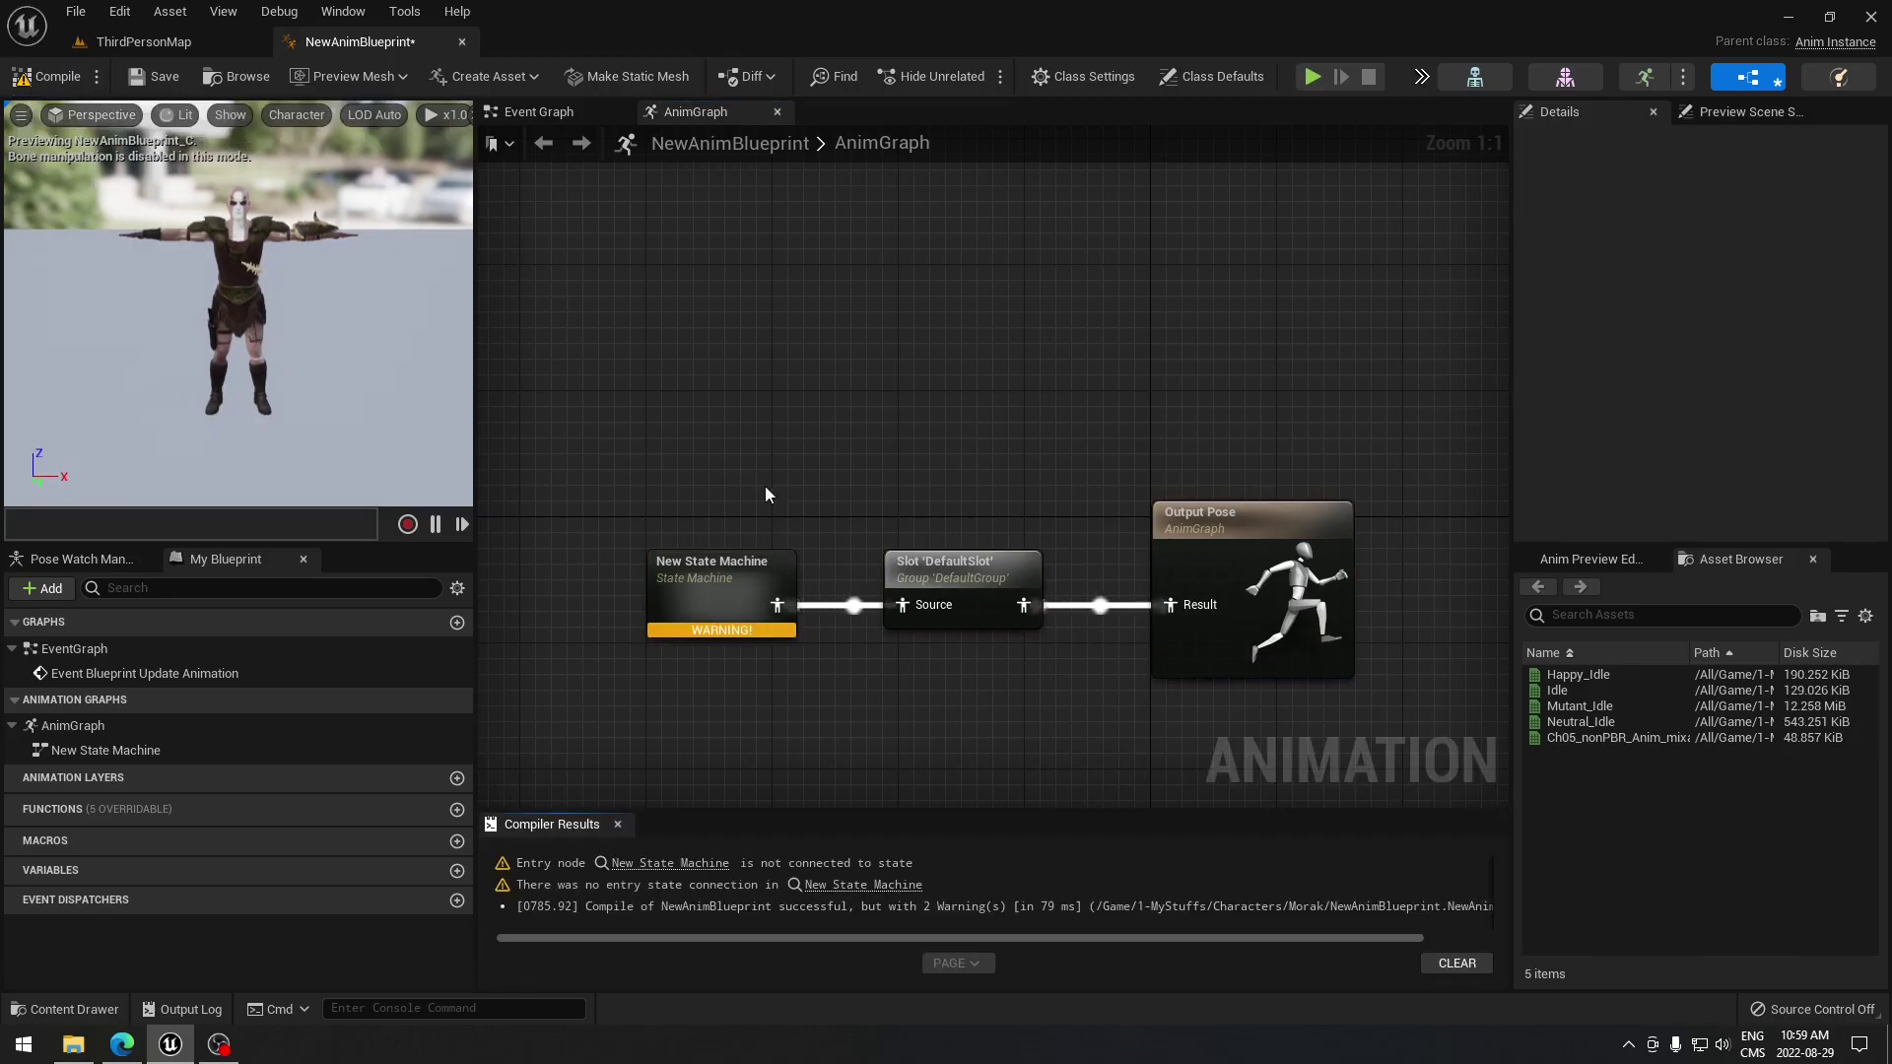
- Add a state named idles connected to Entry inside the new state machine, level it with Entry, and open its graph
double_click(735, 556)
right_drag(957, 500, 716, 482)
drag(716, 480, 919, 483)
click(974, 560)
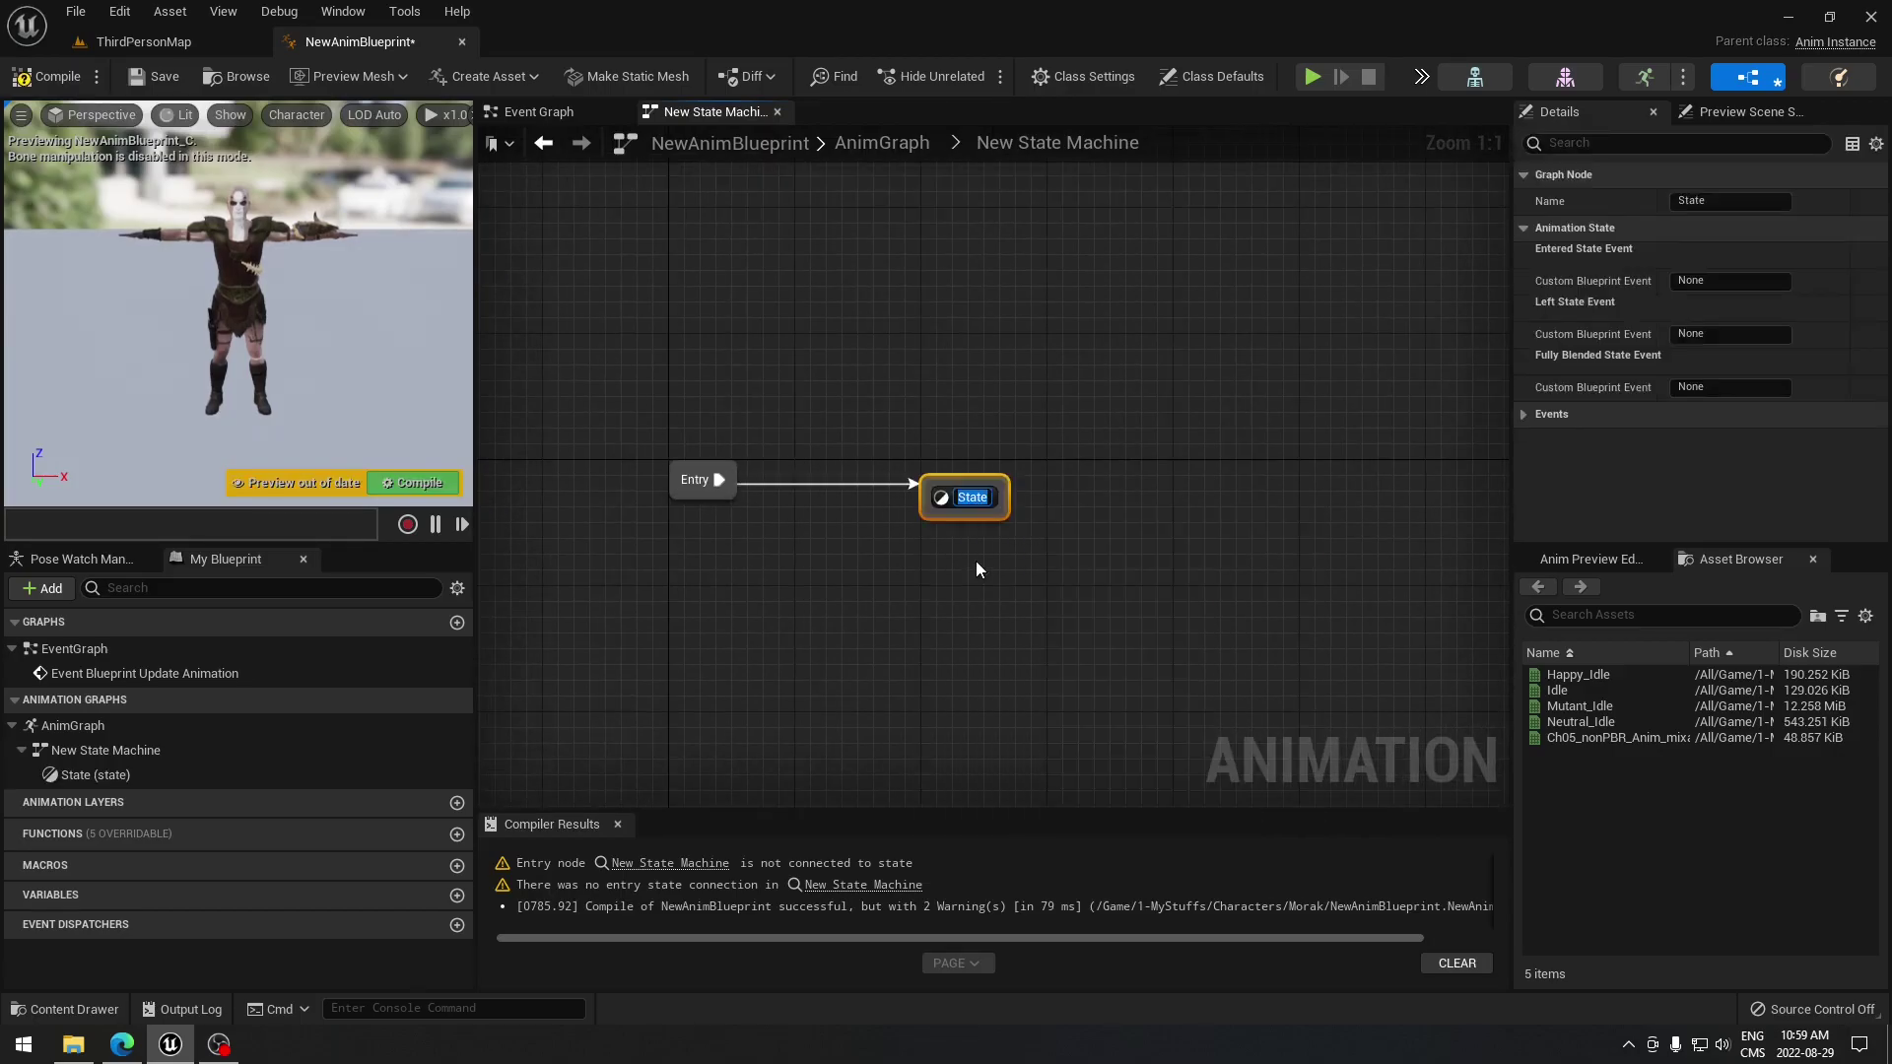
text(idles)
key(Return)
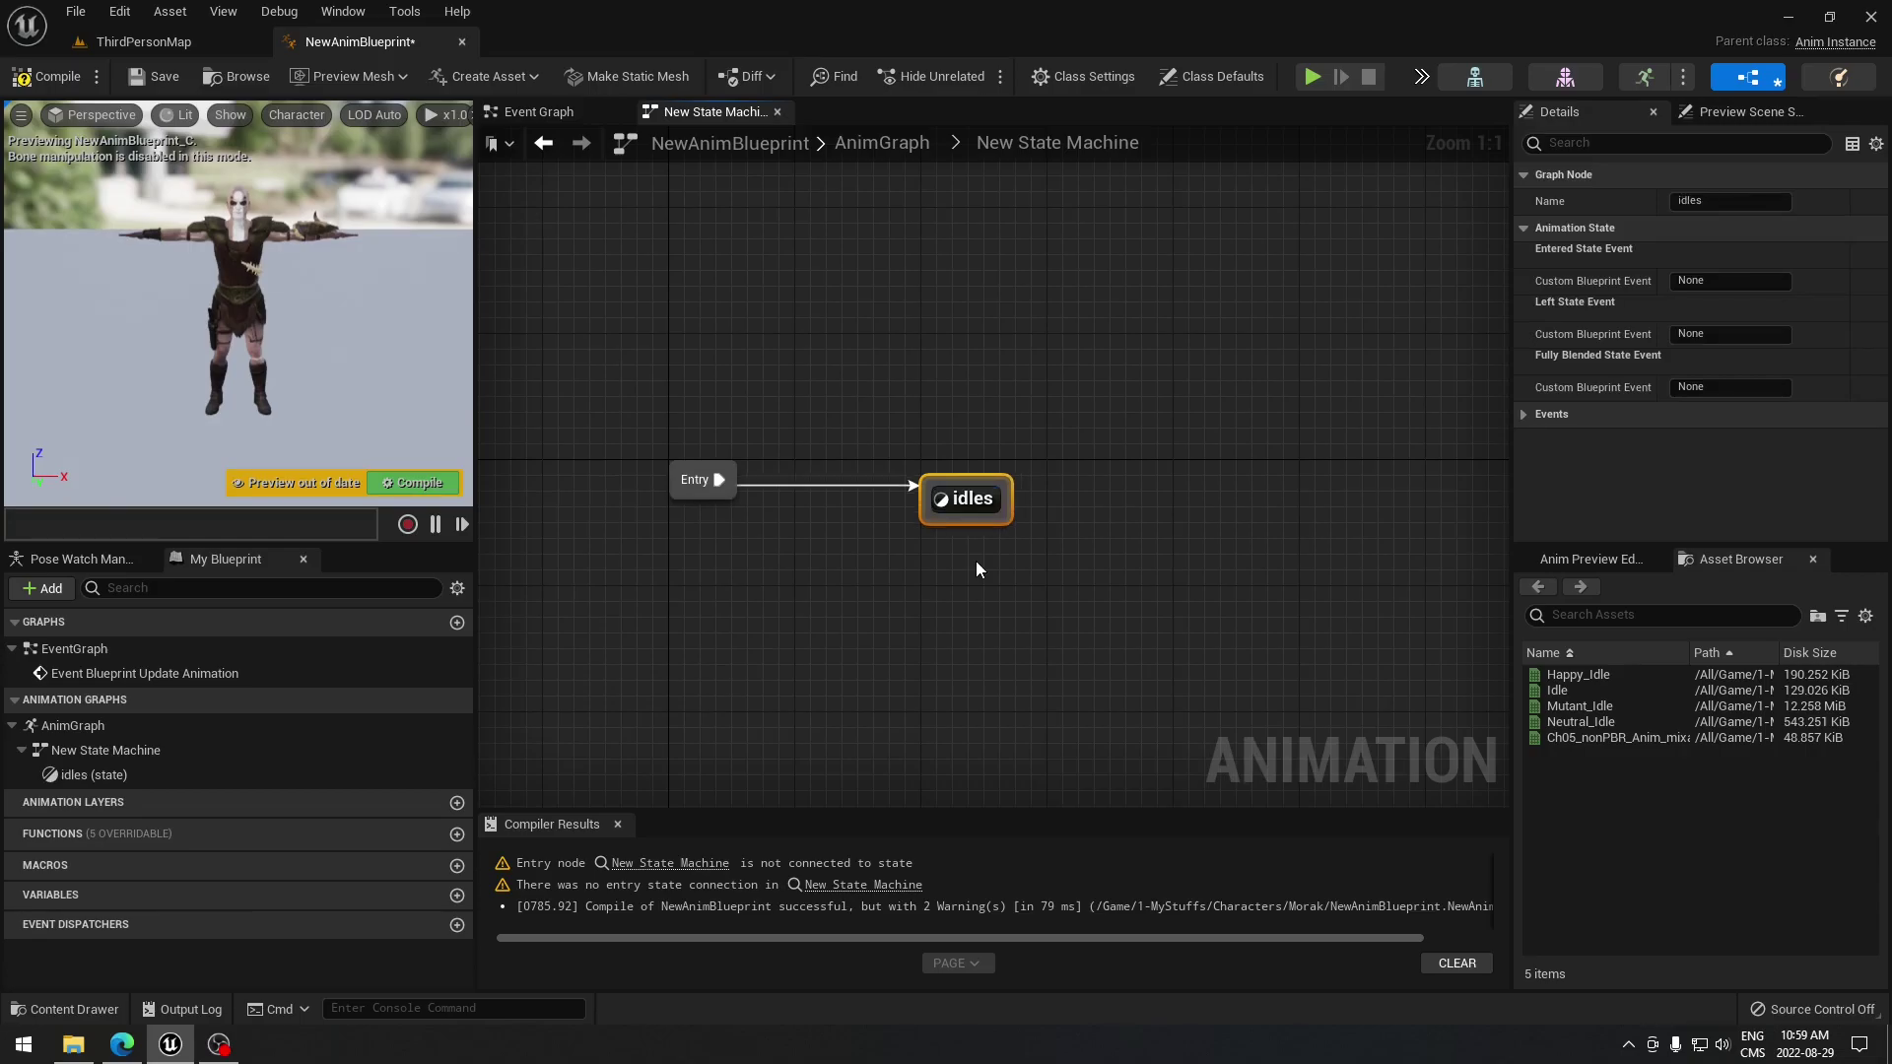
drag(966, 501, 969, 473)
double_click(969, 473)
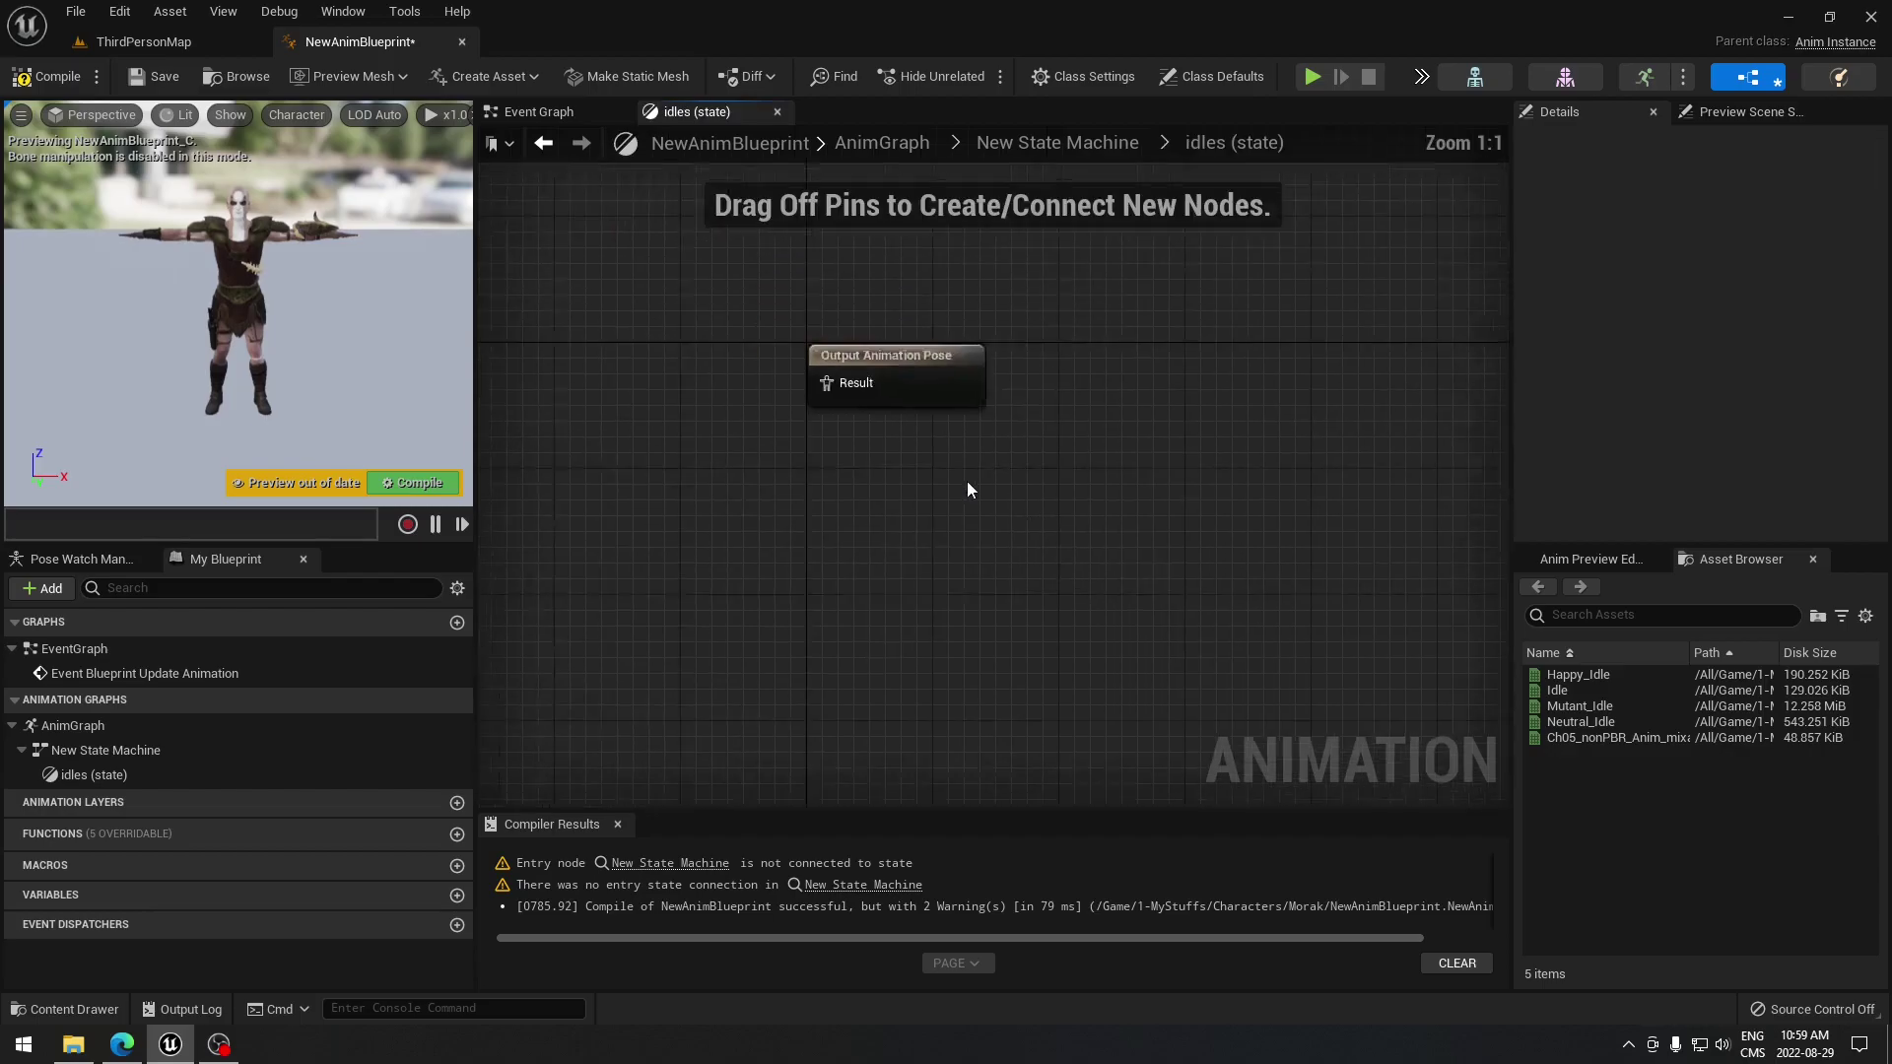
- Add a Random Sequence Player feeding the Output Animation Pose in the idles state, align it with the pose node, and compile
right_drag(834, 458, 981, 440)
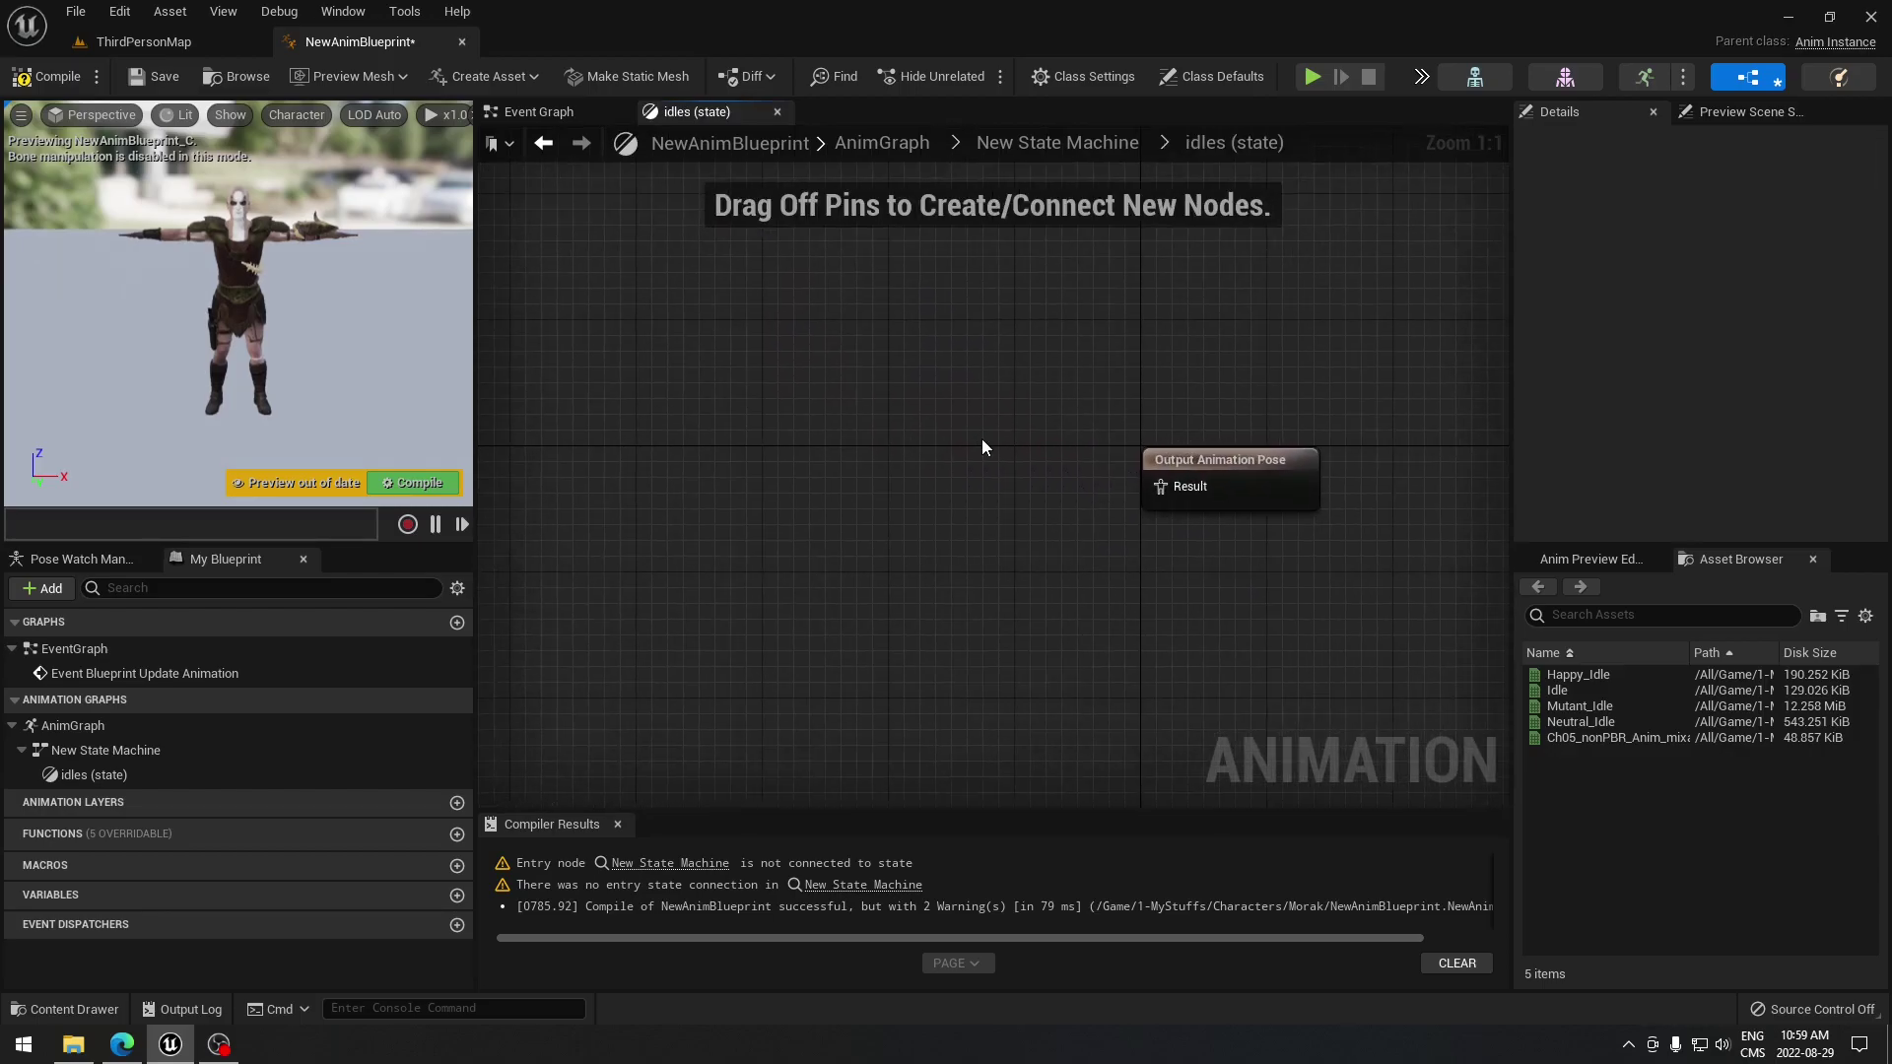
drag(1160, 485, 948, 484)
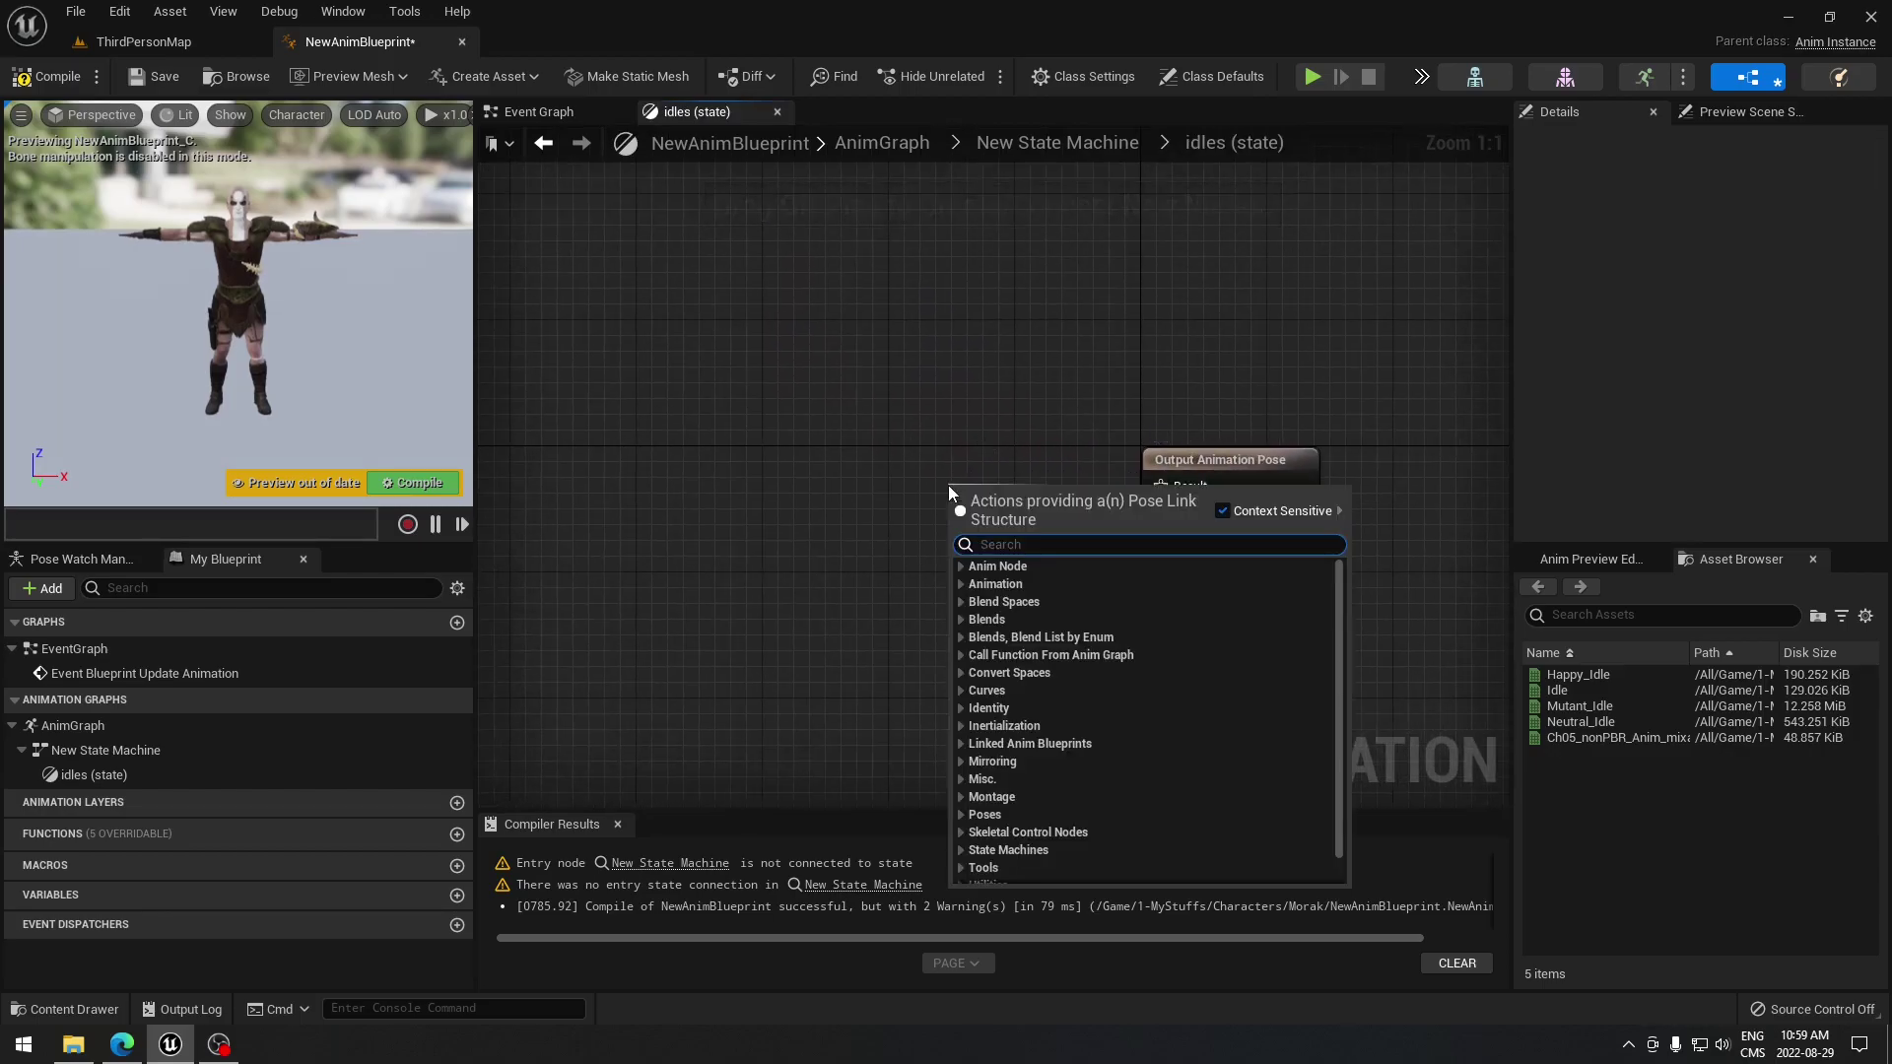
text(ran)
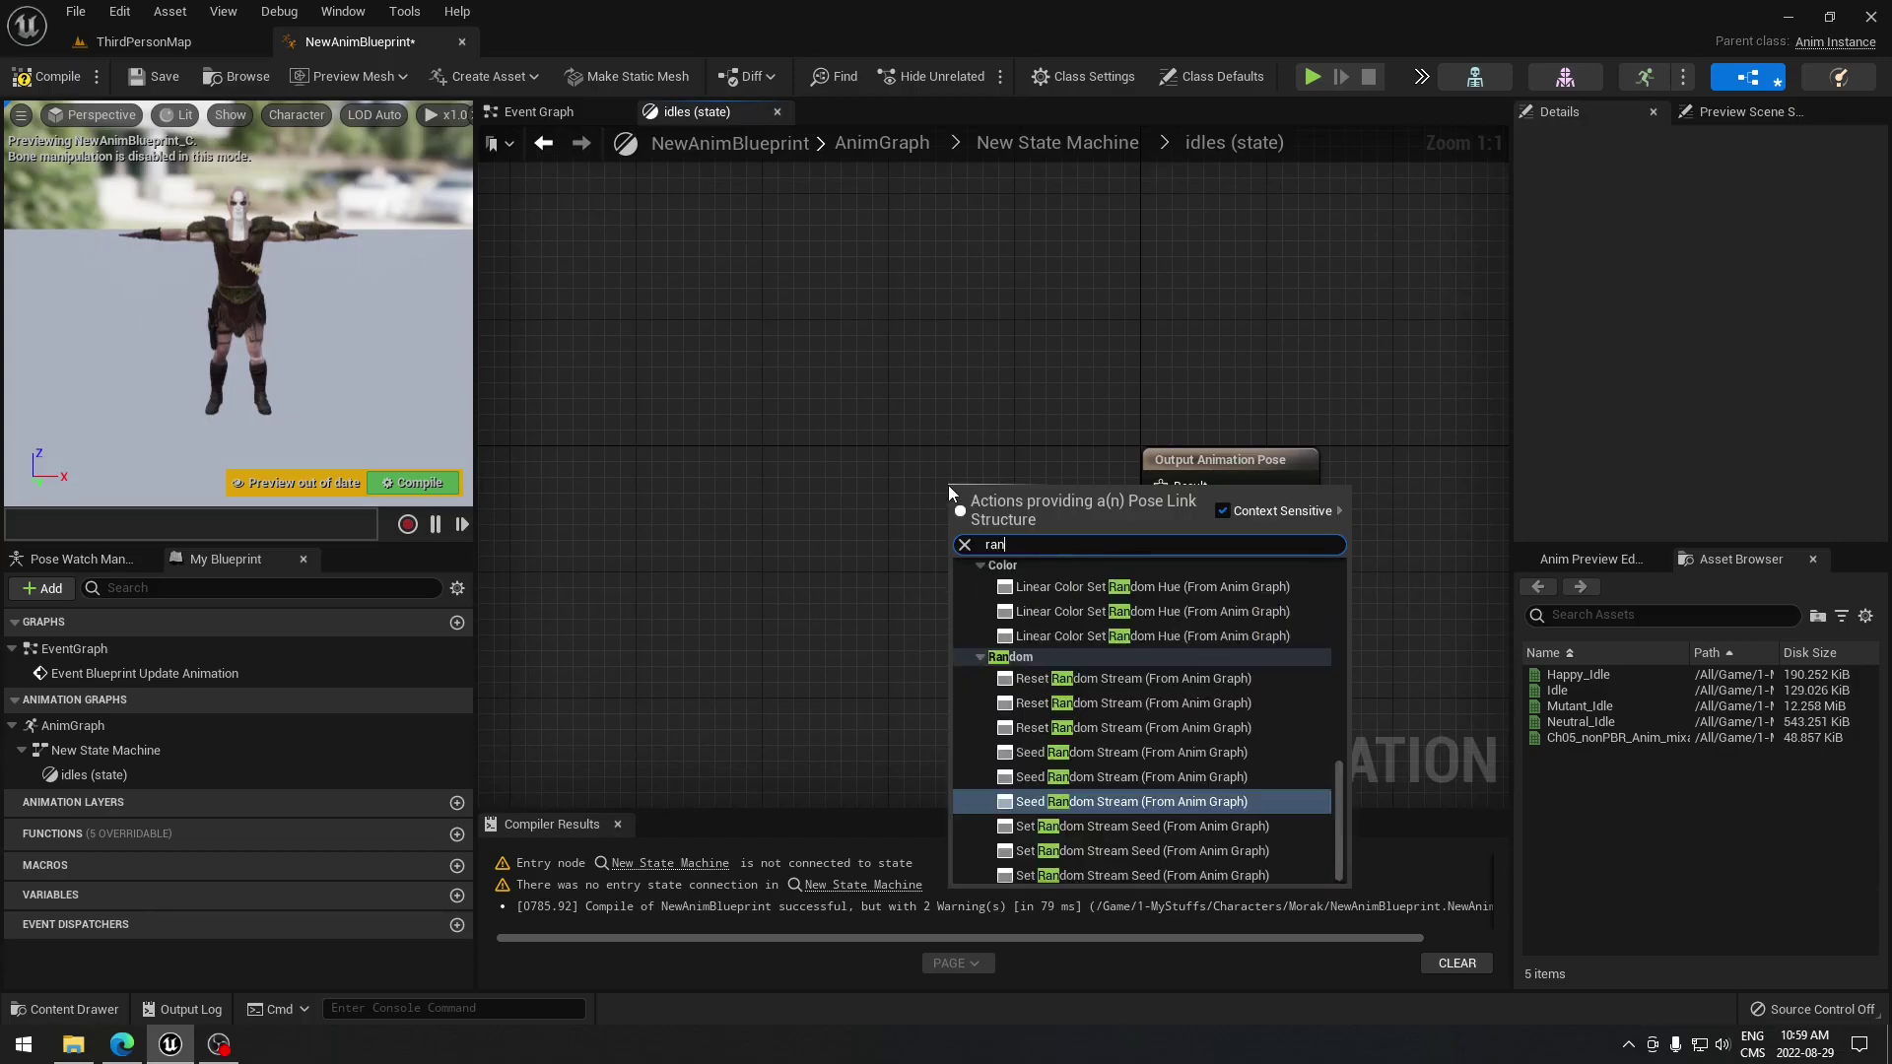
text(dom)
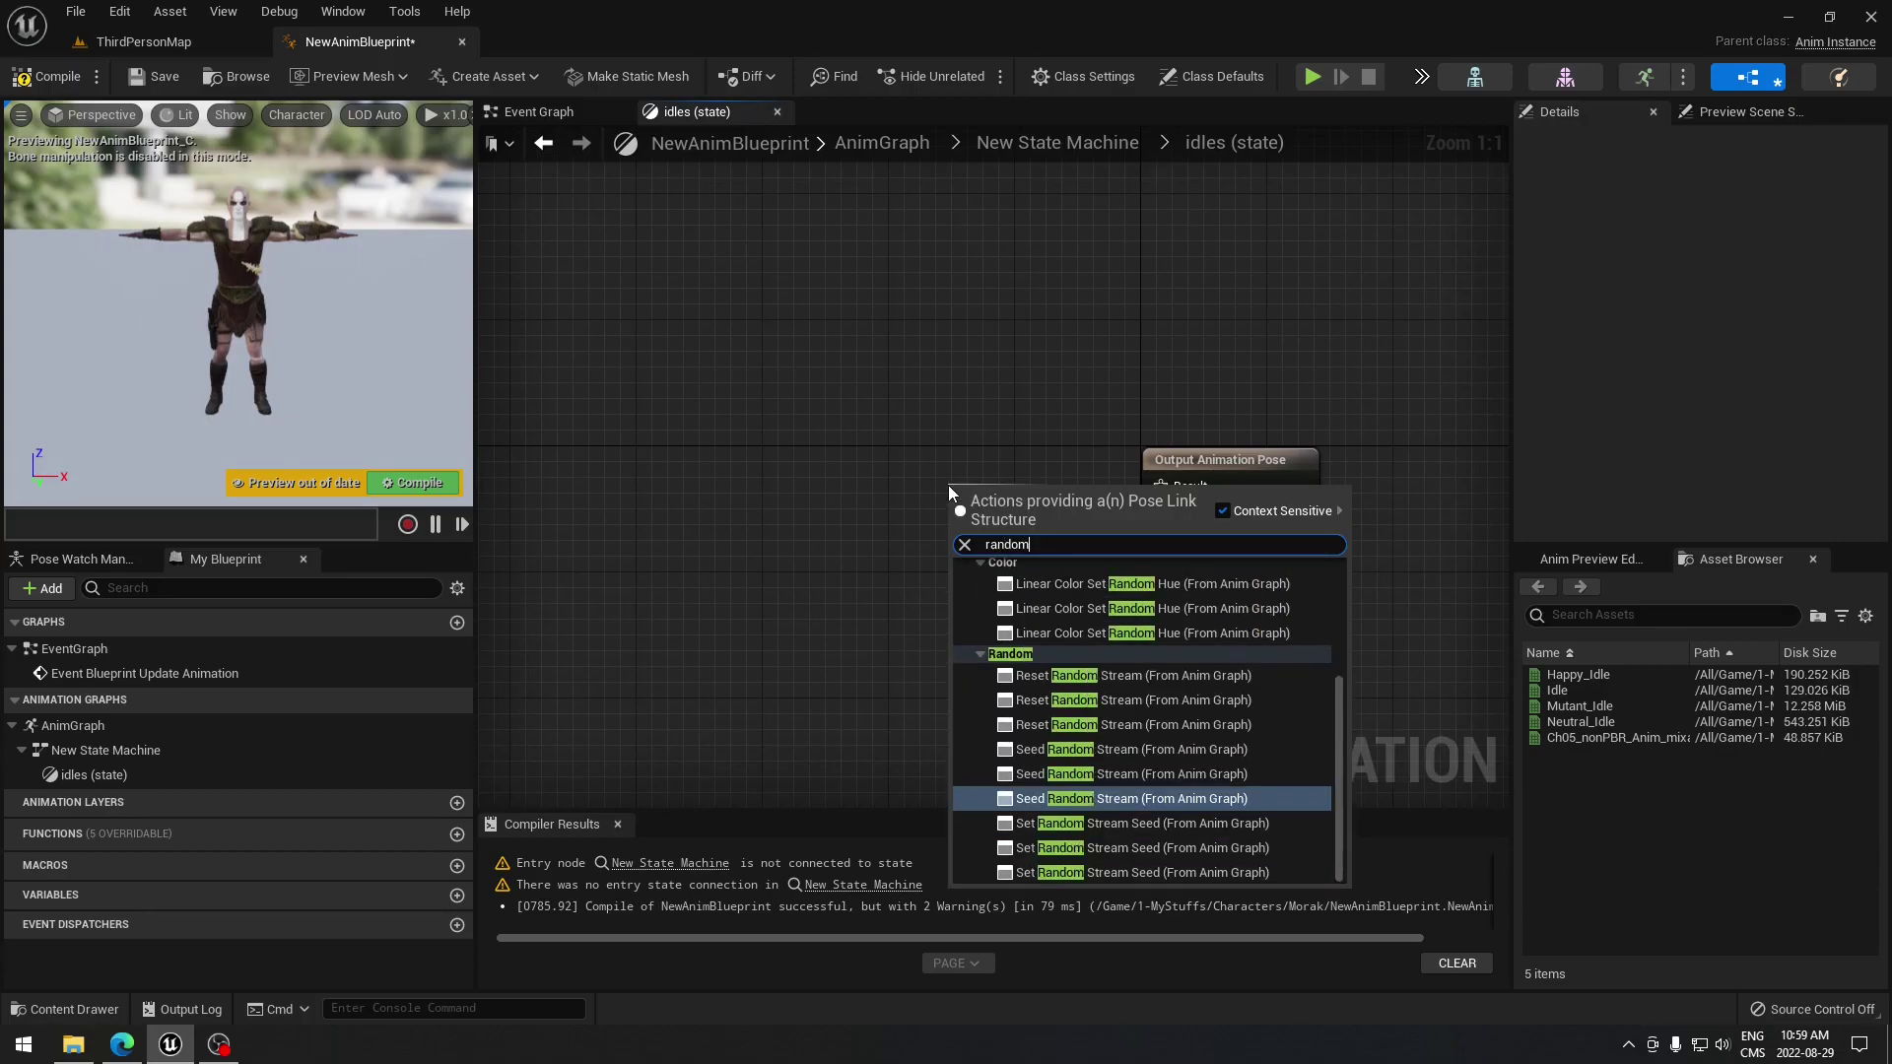
click(1339, 755)
drag(1339, 754, 1350, 621)
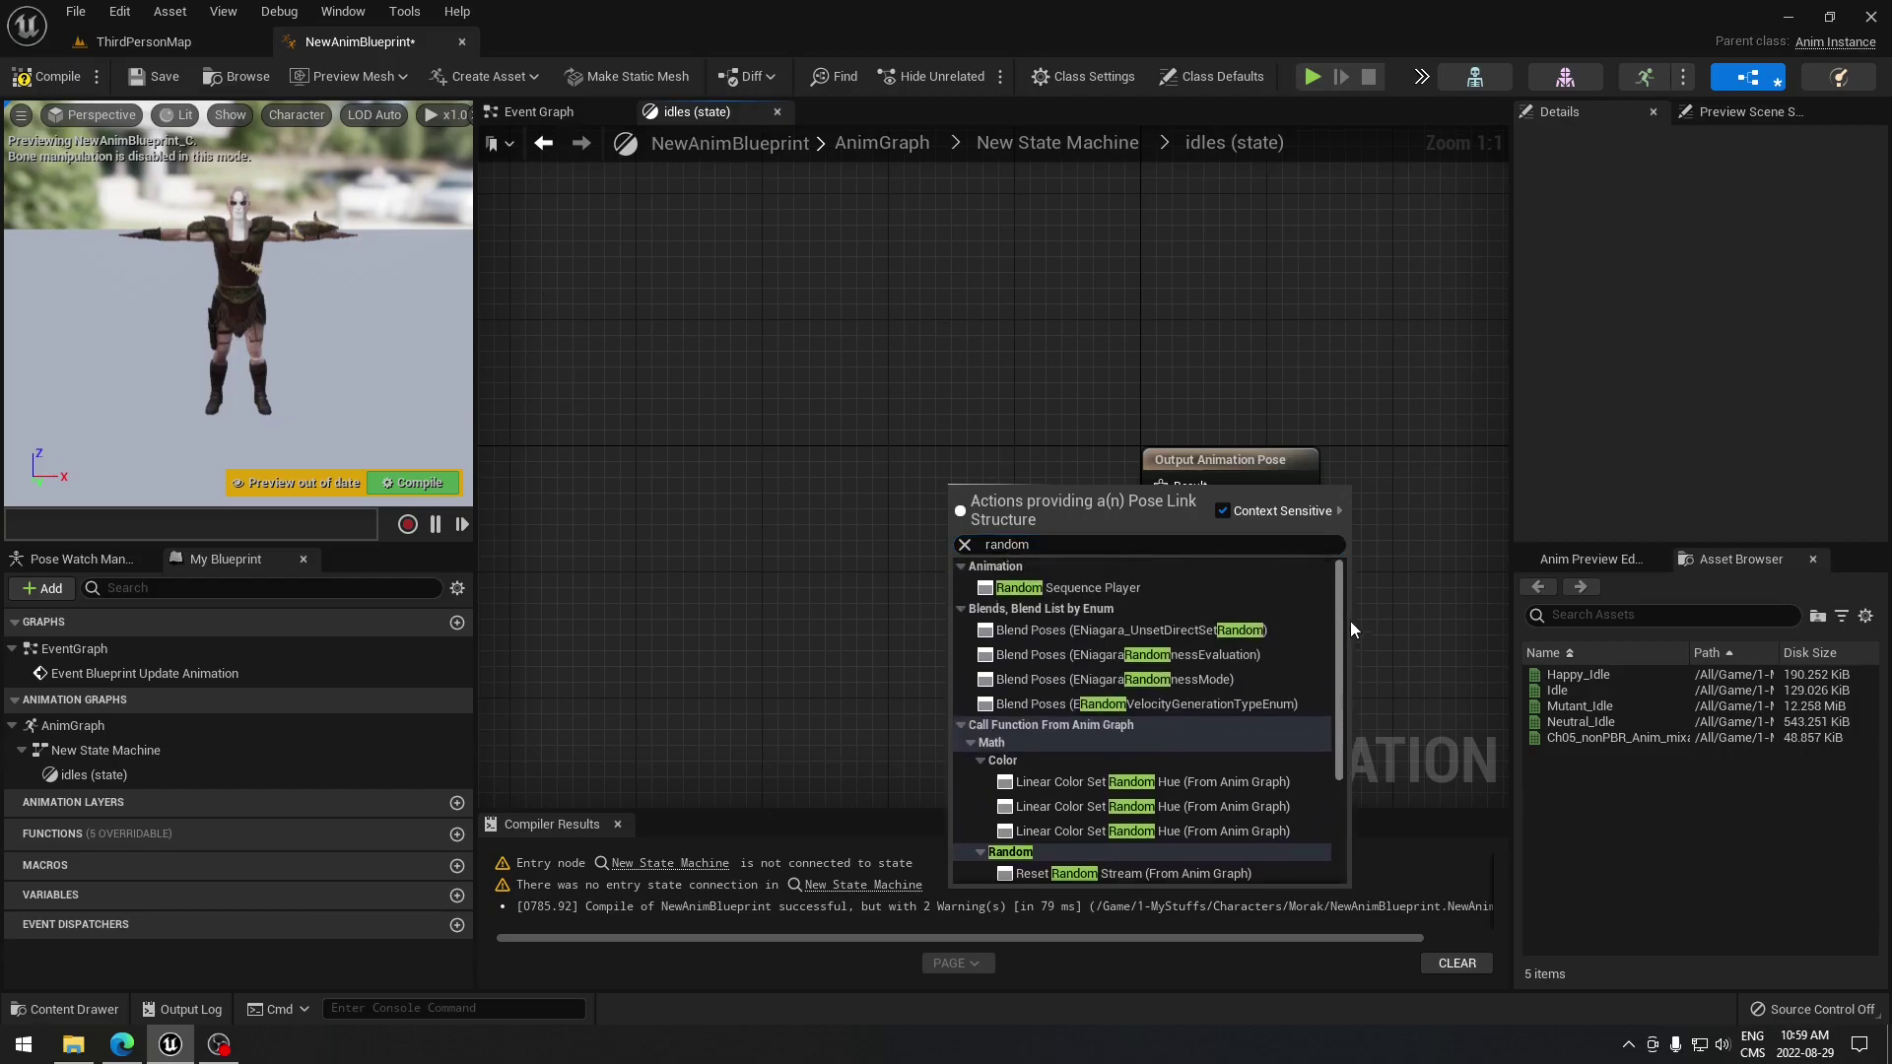
click(1098, 588)
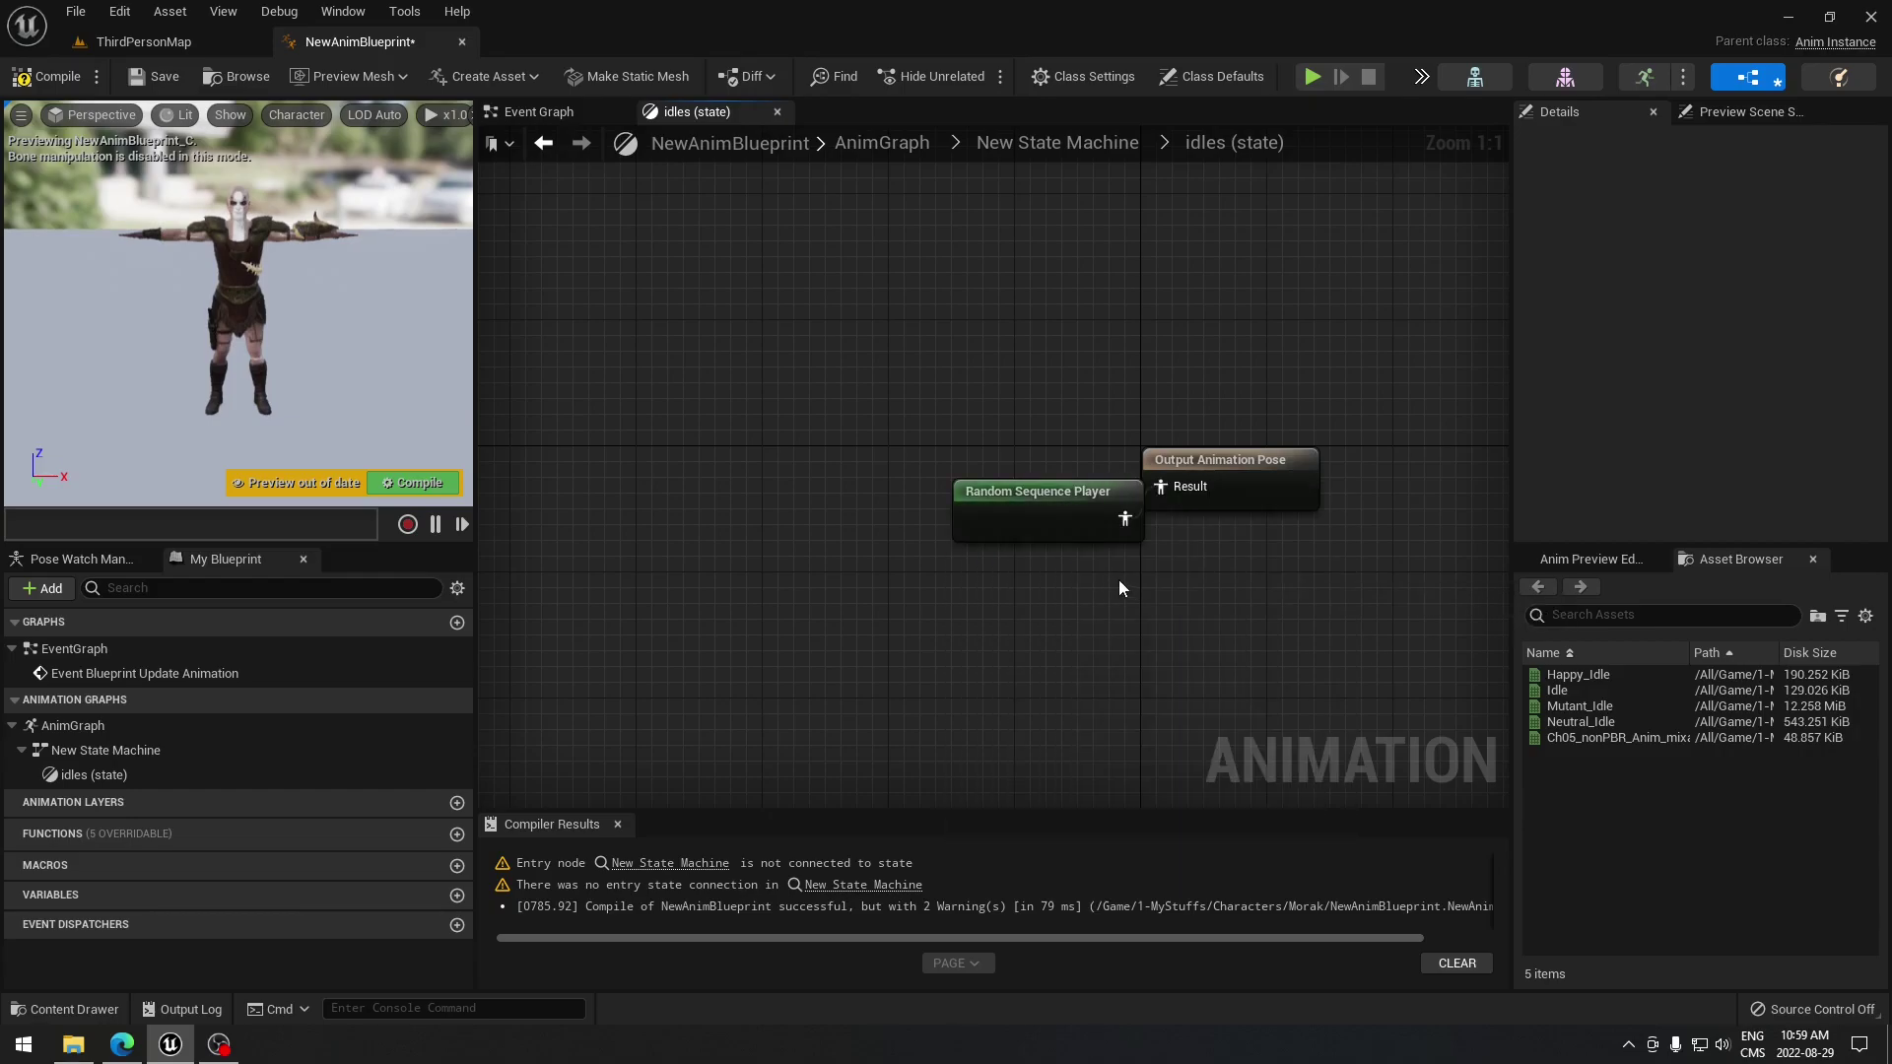
drag(1056, 504, 943, 471)
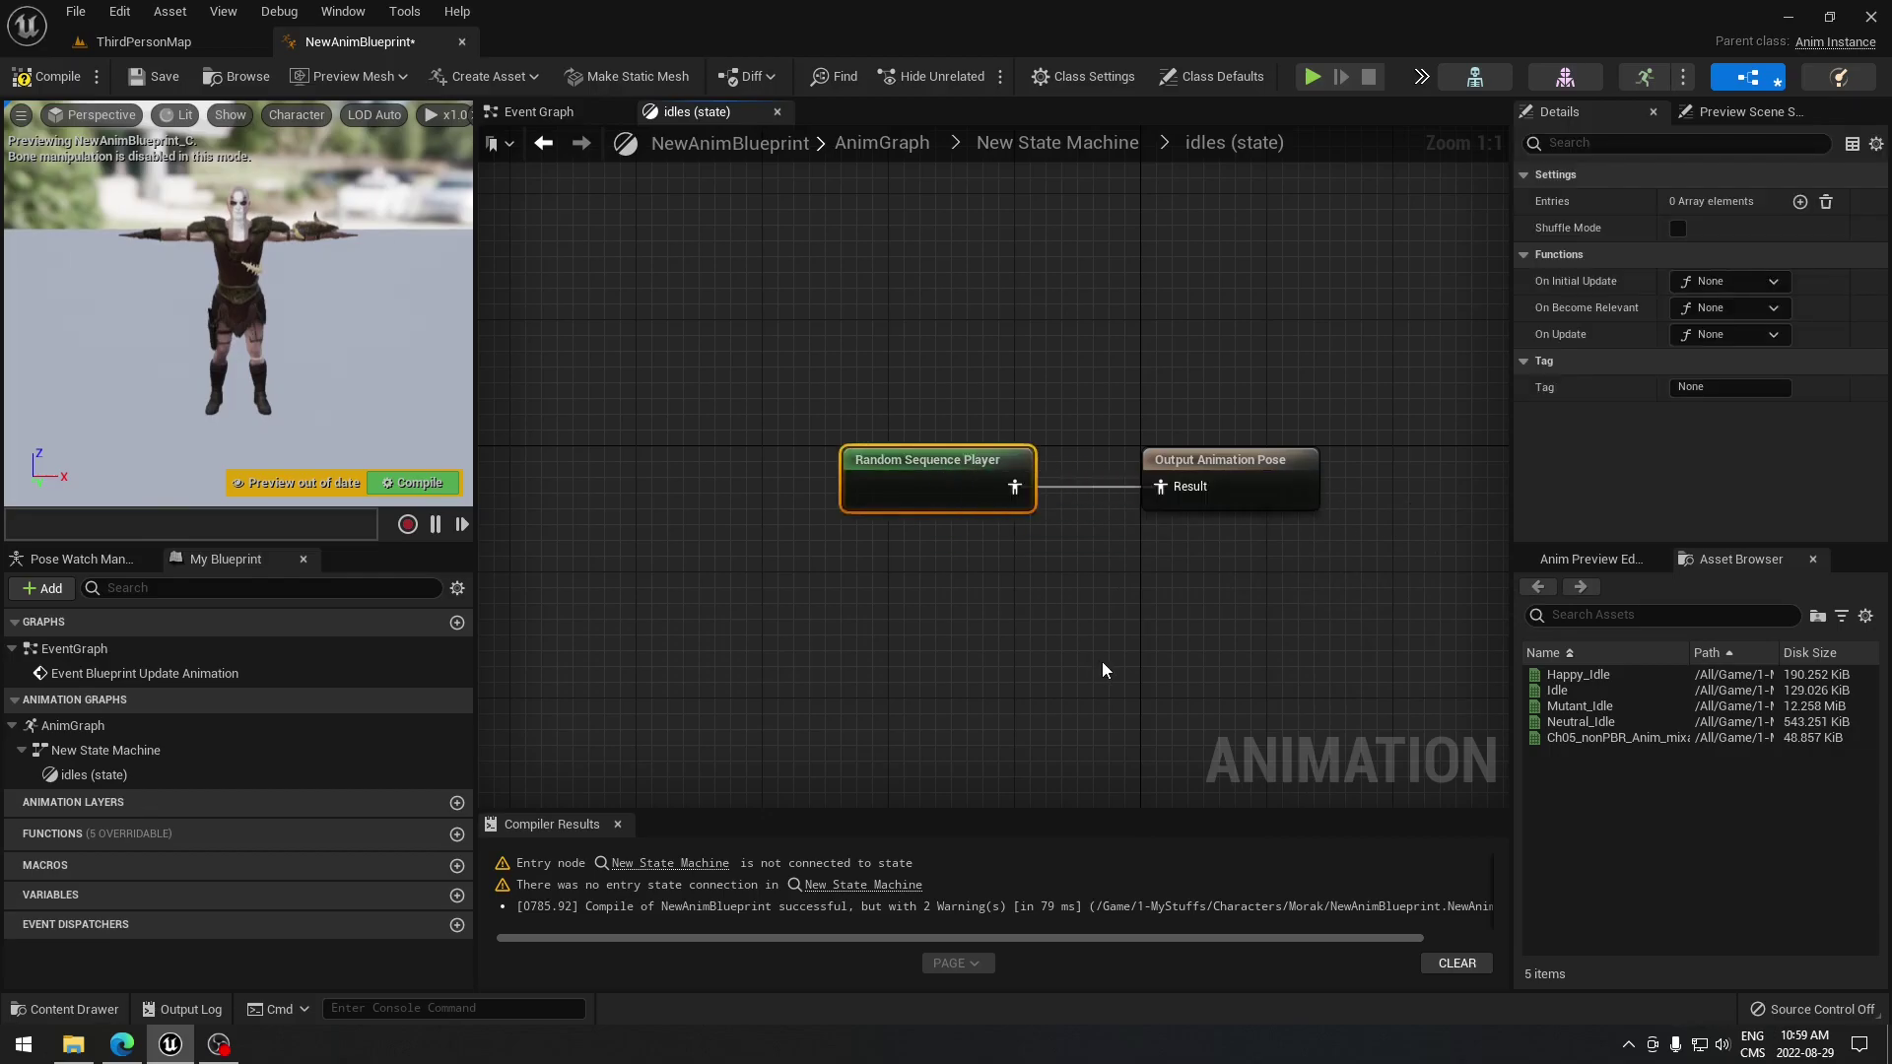
click(48, 78)
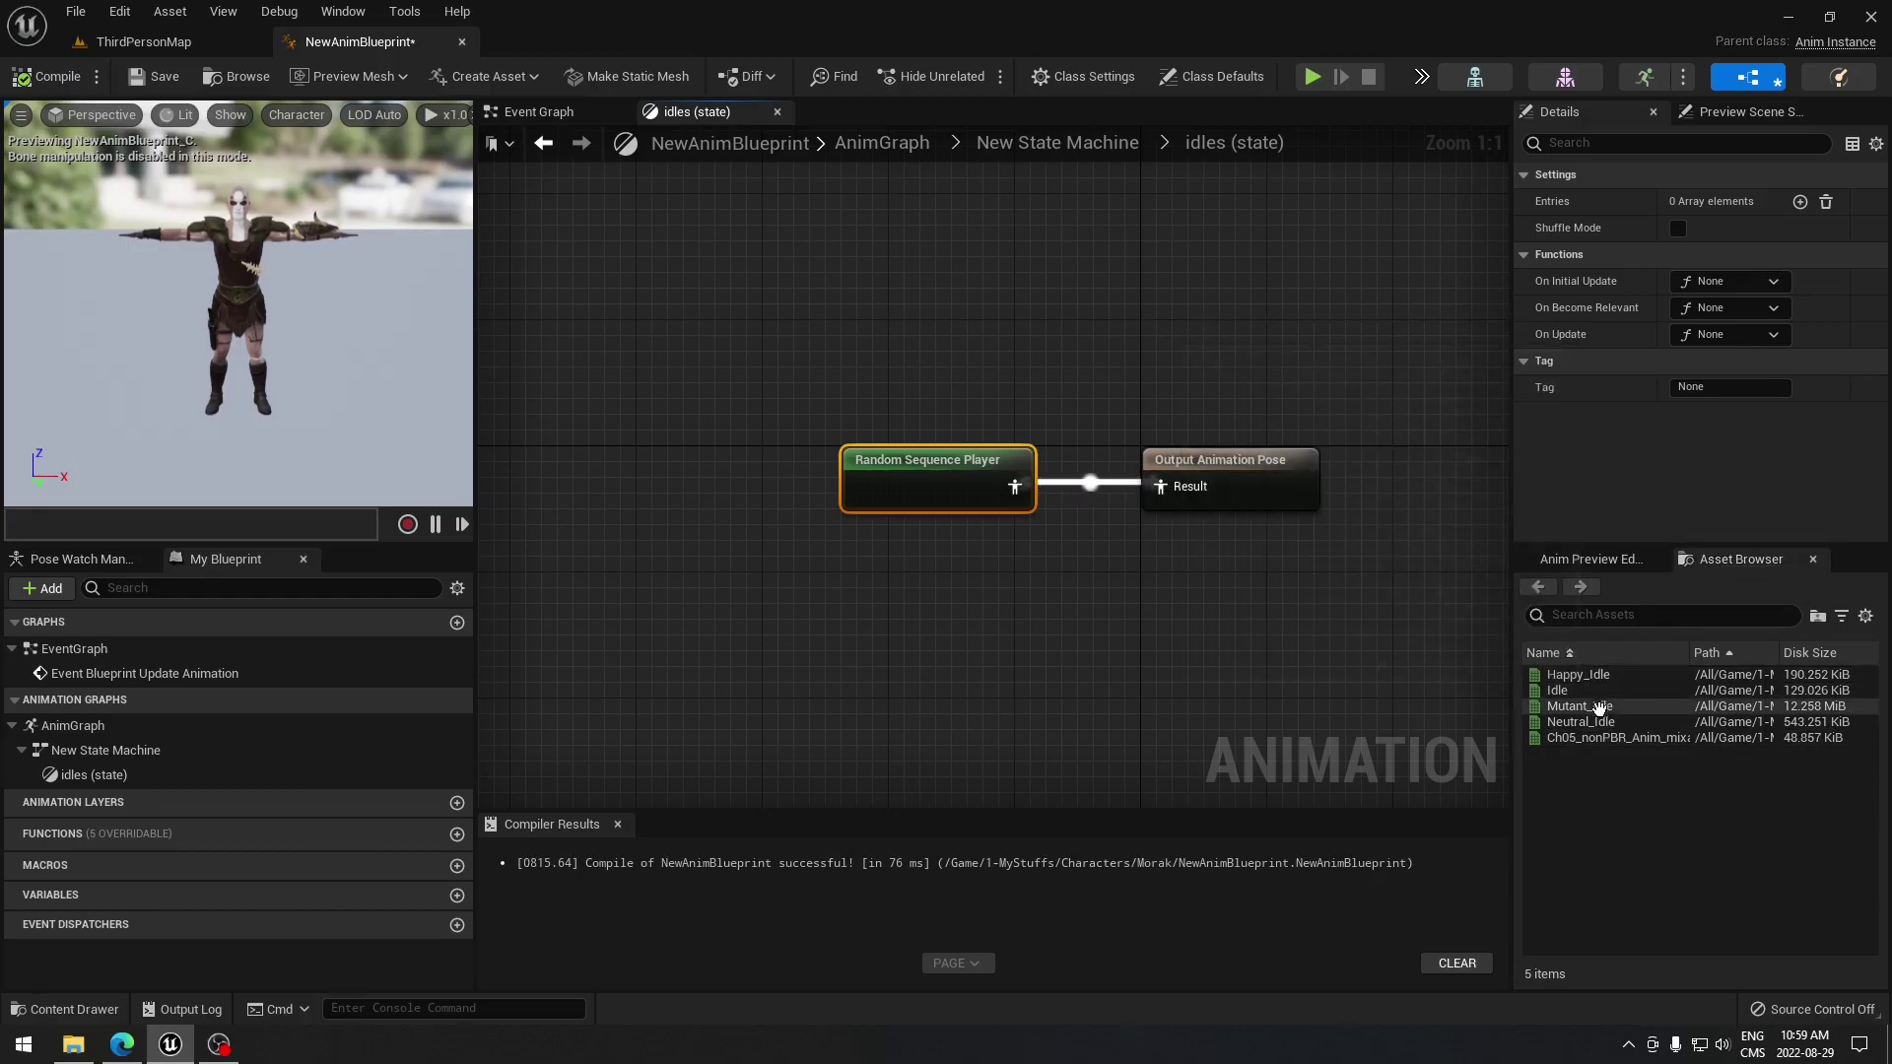
- Add four elements to the Entries array of the Random Sequence Player
mouse_move(1601, 720)
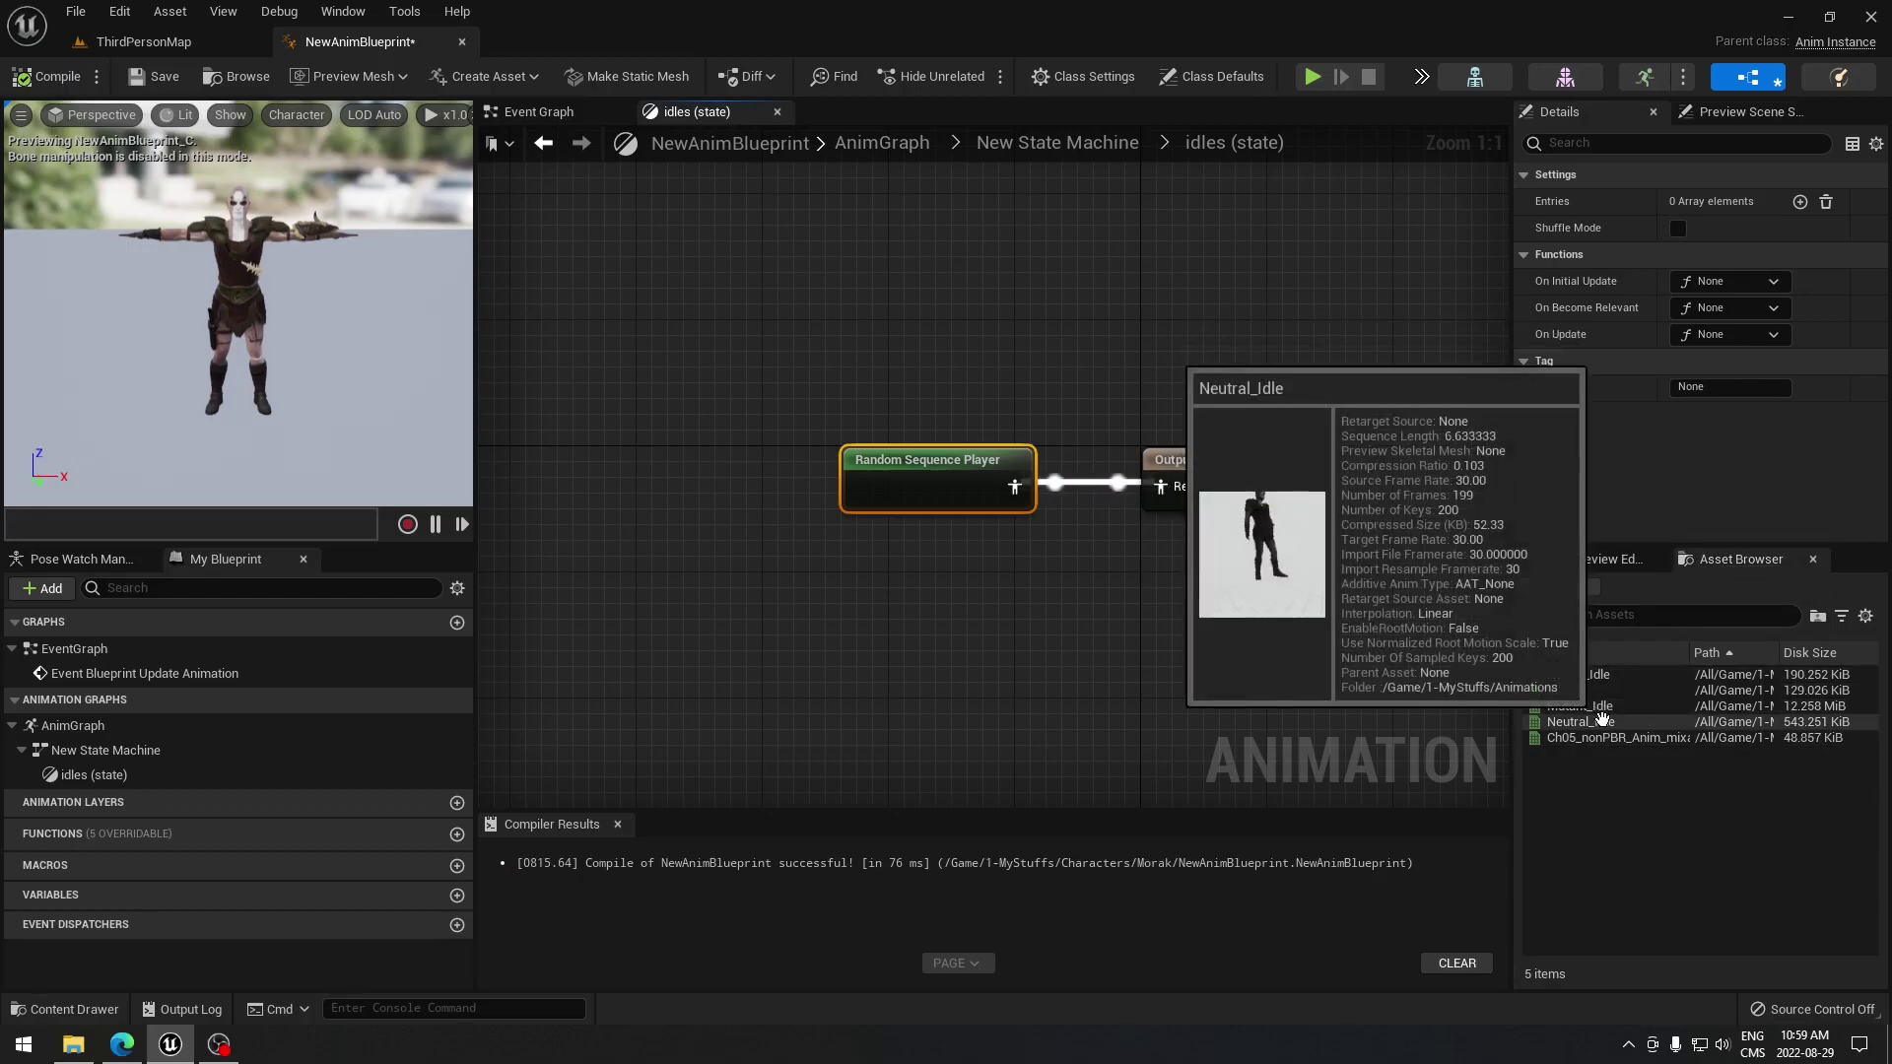
click(1800, 202)
click(1800, 201)
click(1800, 202)
click(1800, 202)
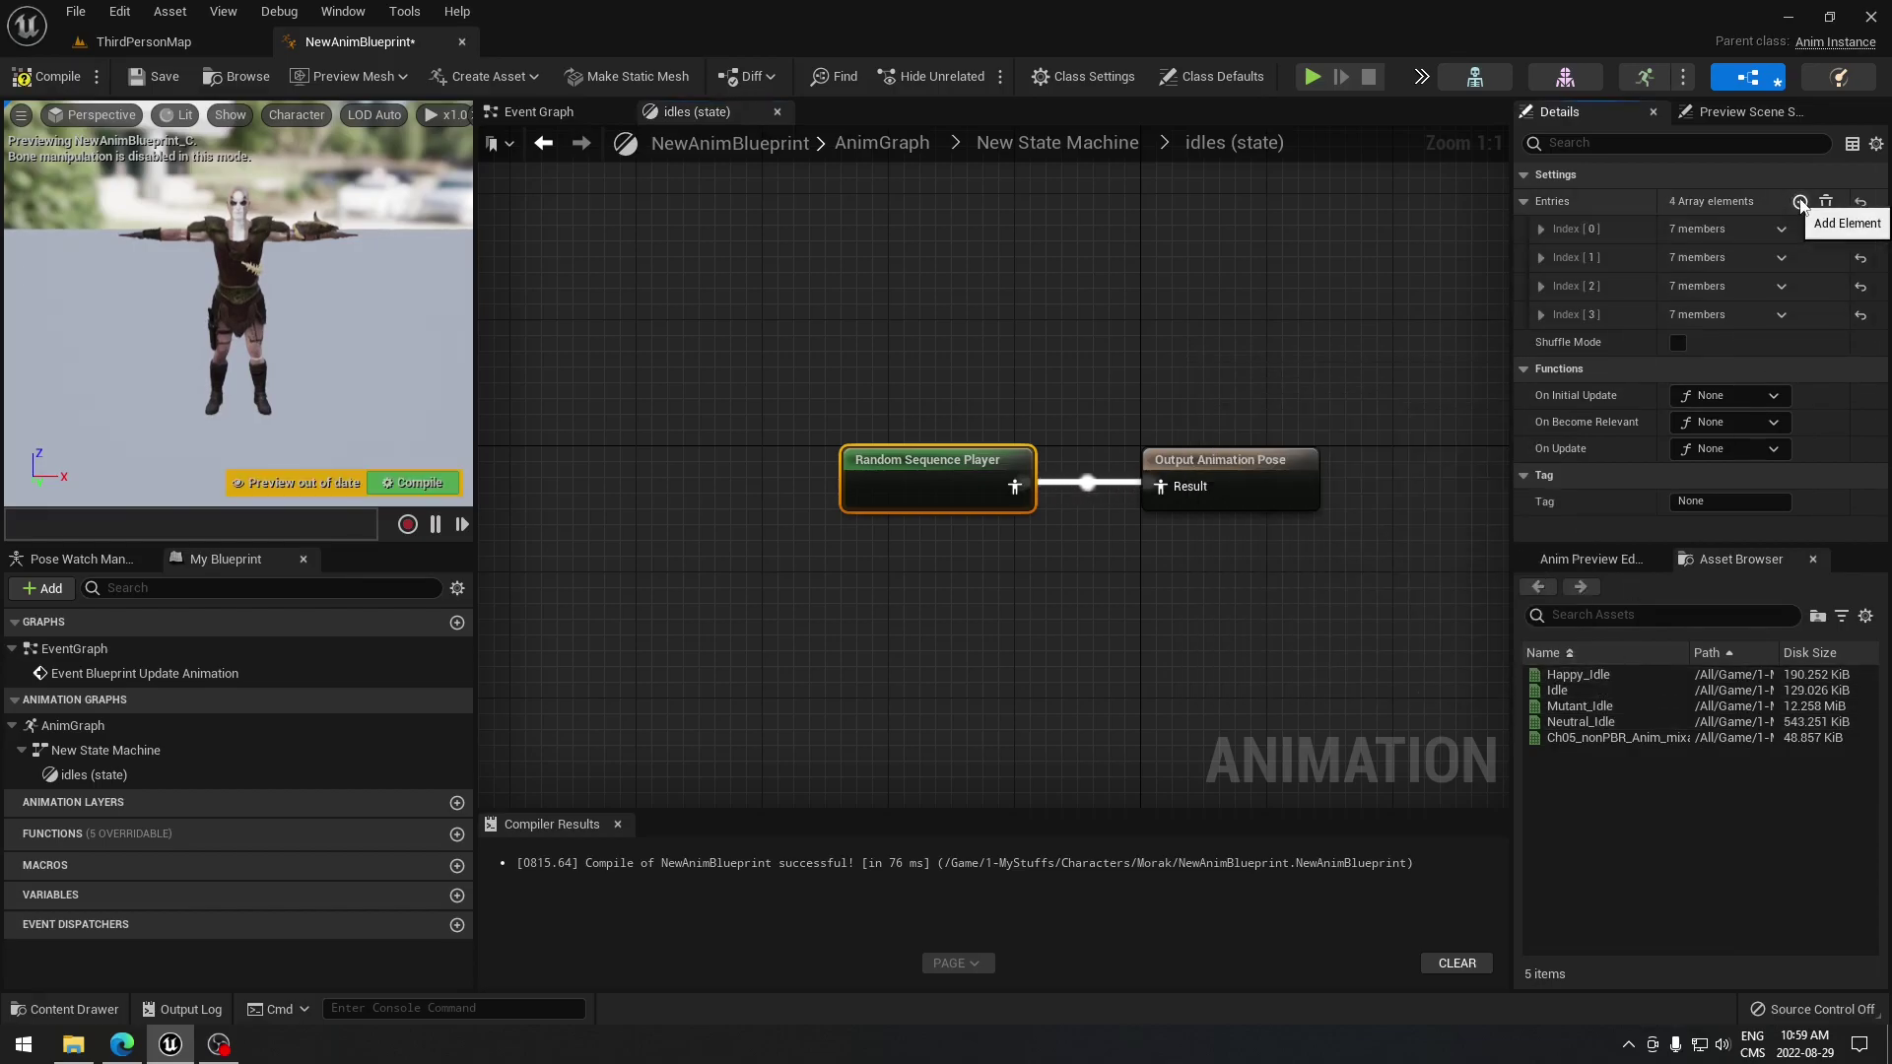
- Assign the Happy_Idle sequence to entry Index 0 and the Idle sequence to entry Index 1
click(1541, 228)
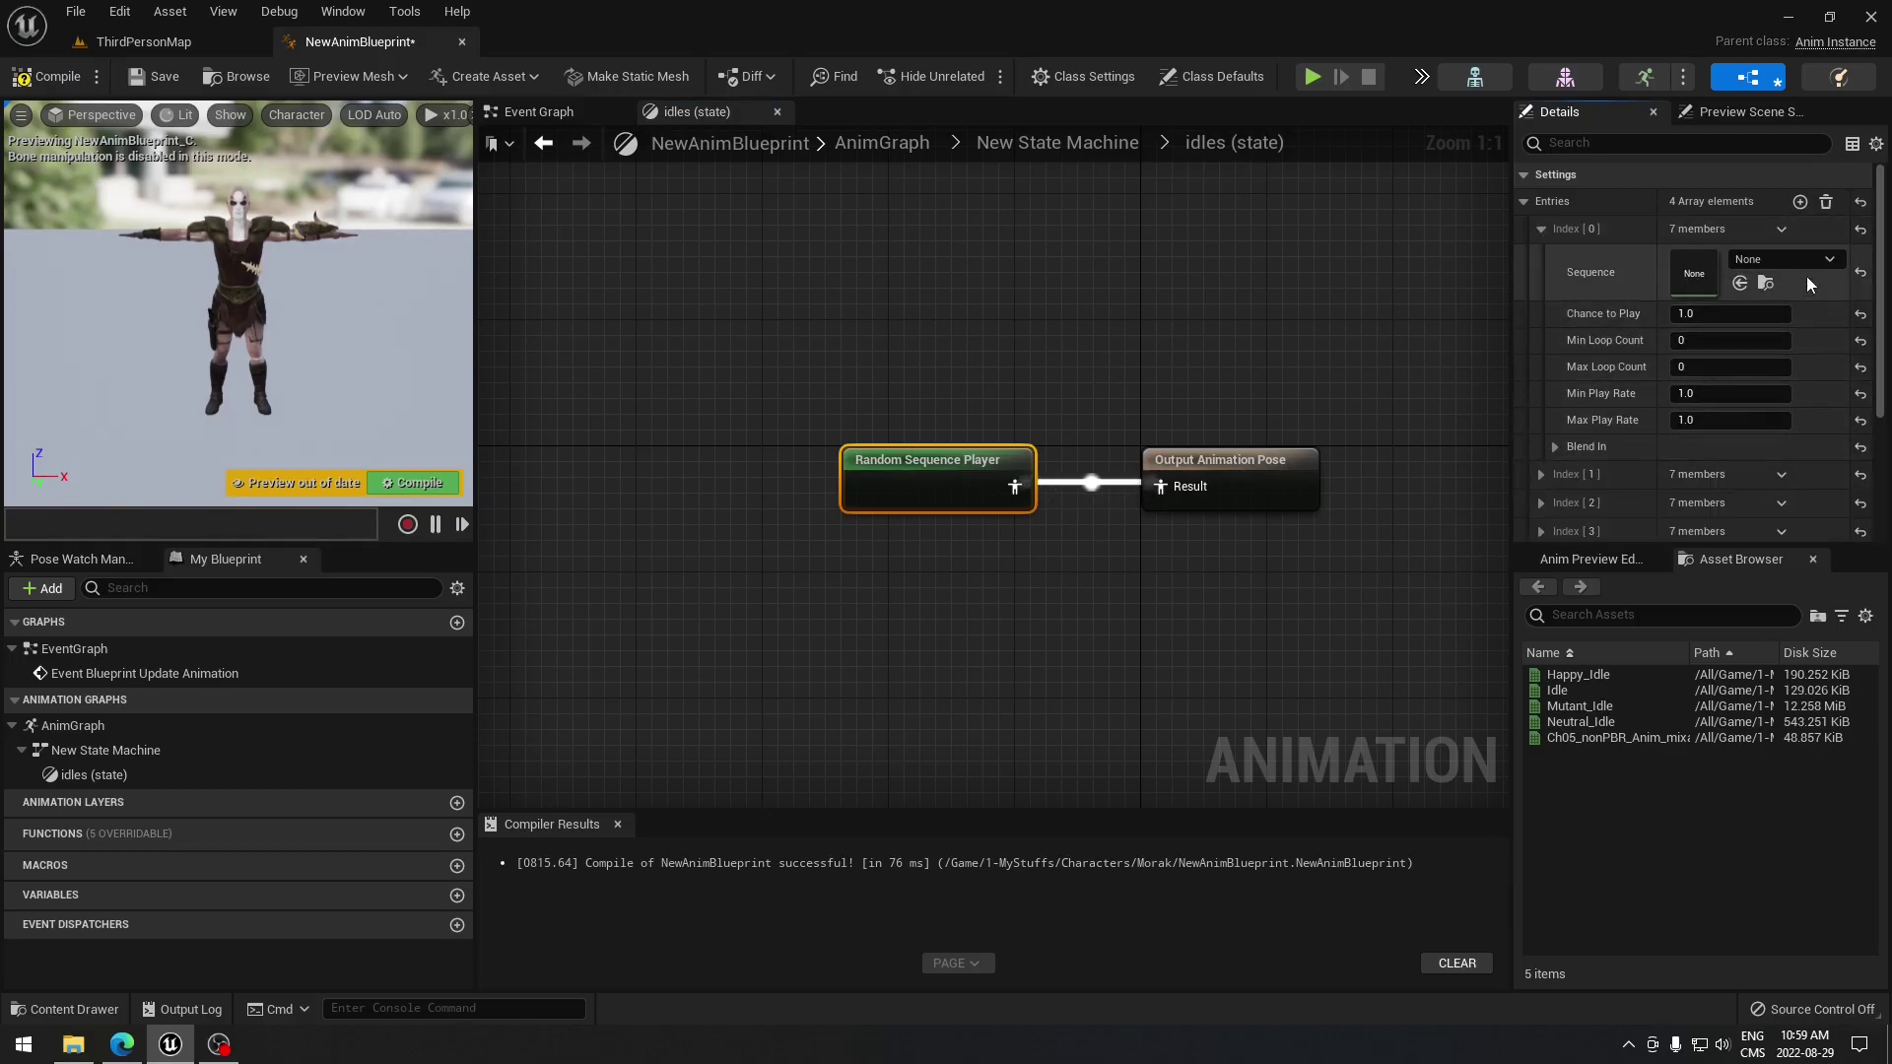
click(1827, 261)
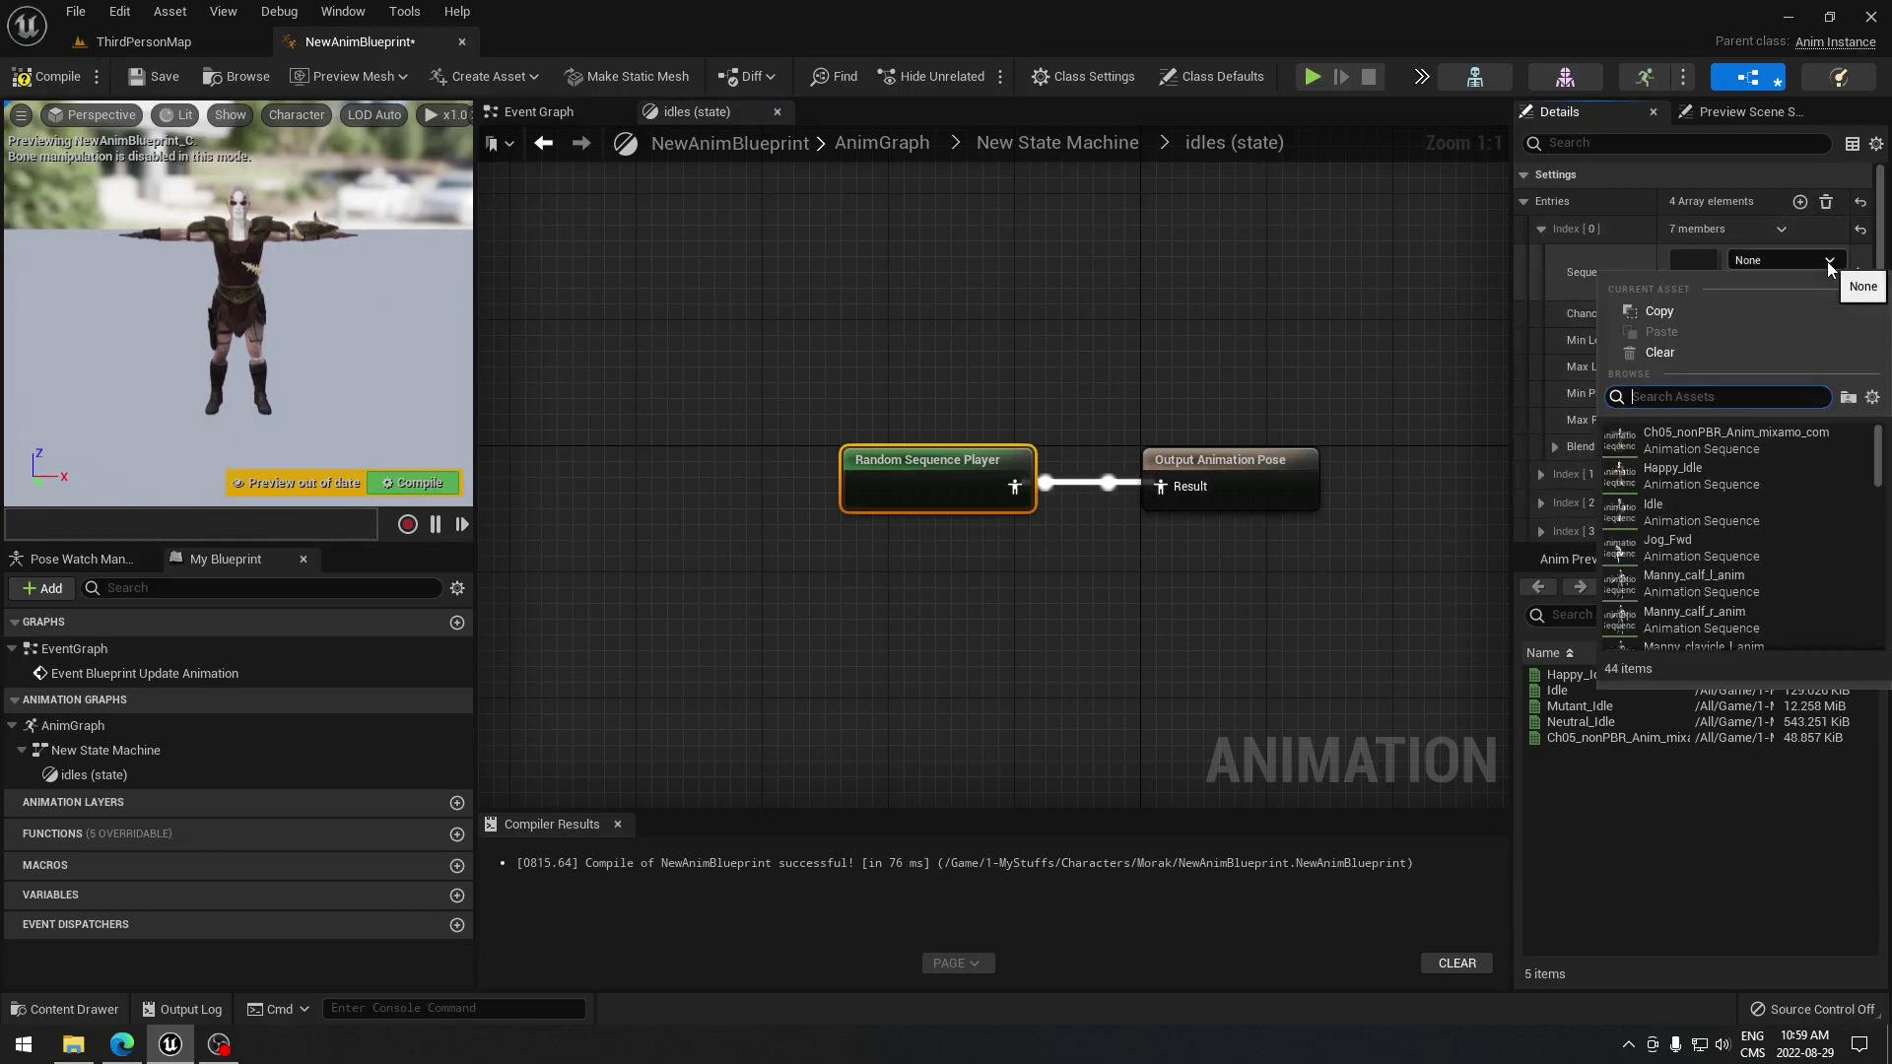
click(1711, 474)
click(1540, 228)
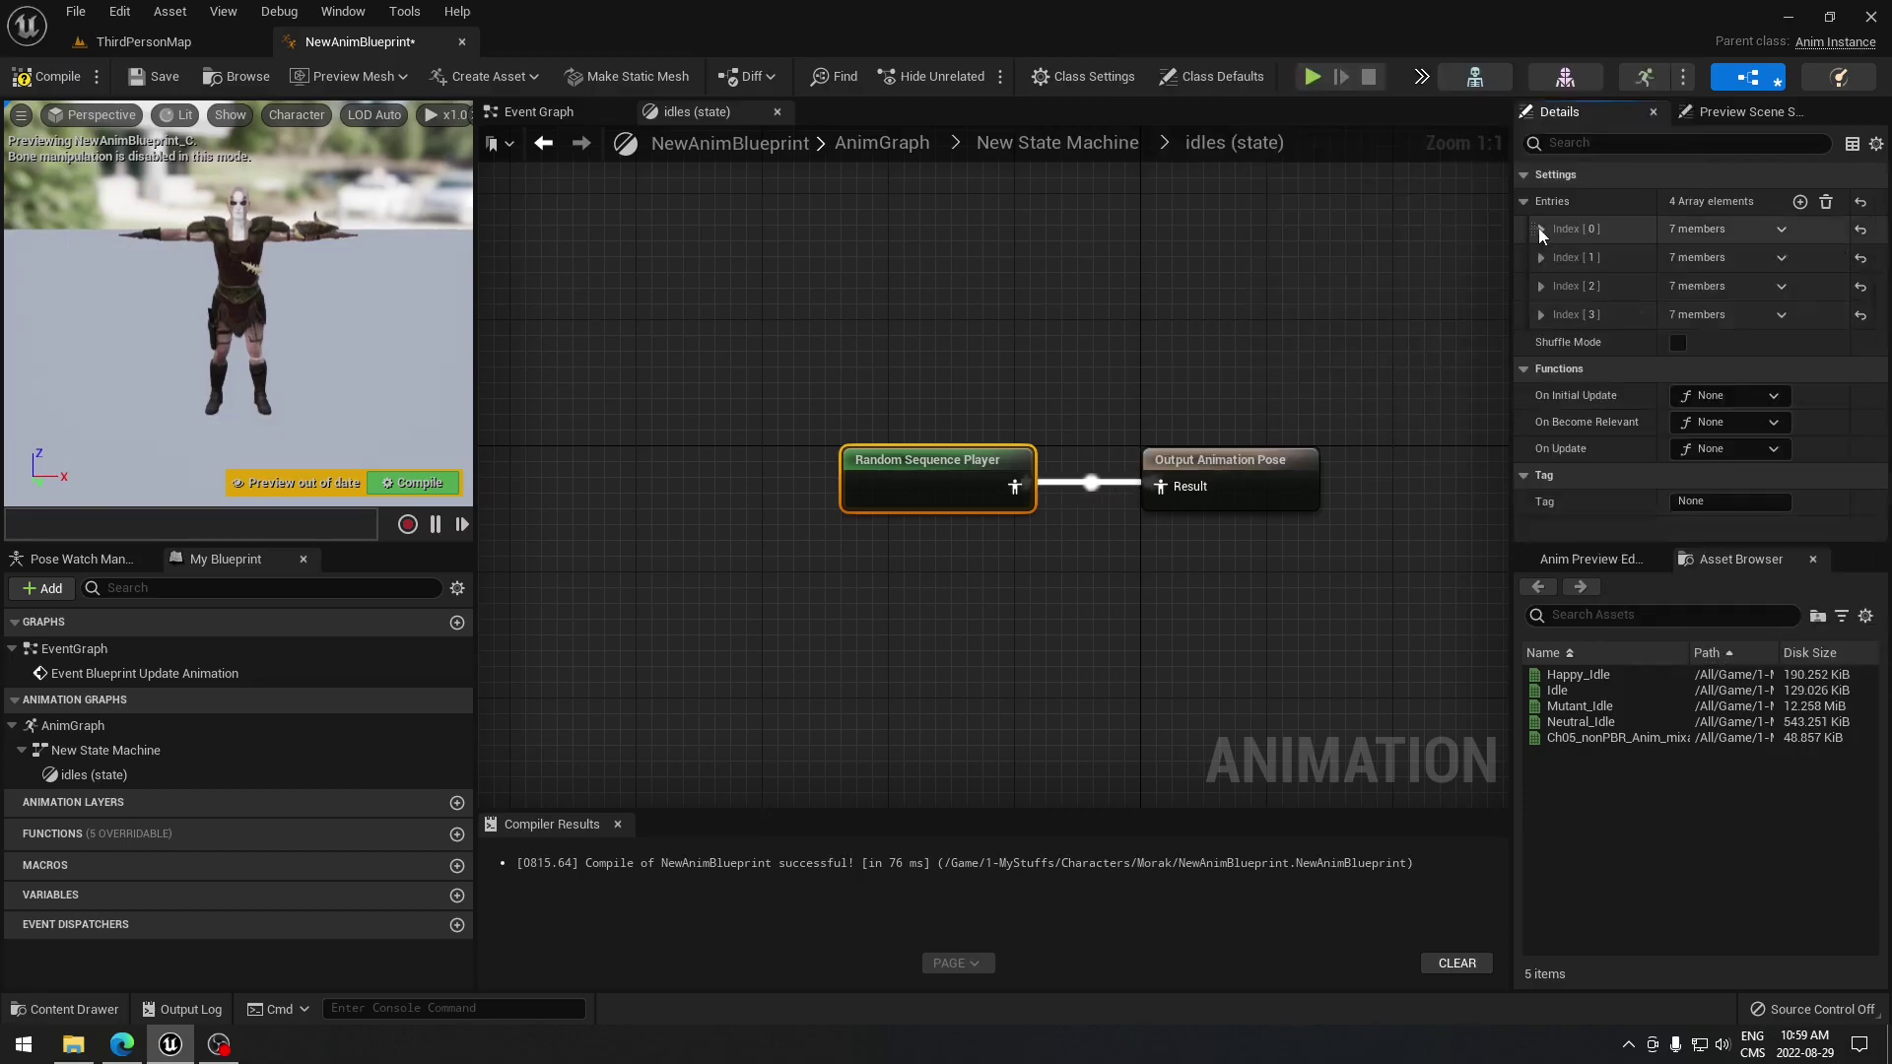
click(1540, 257)
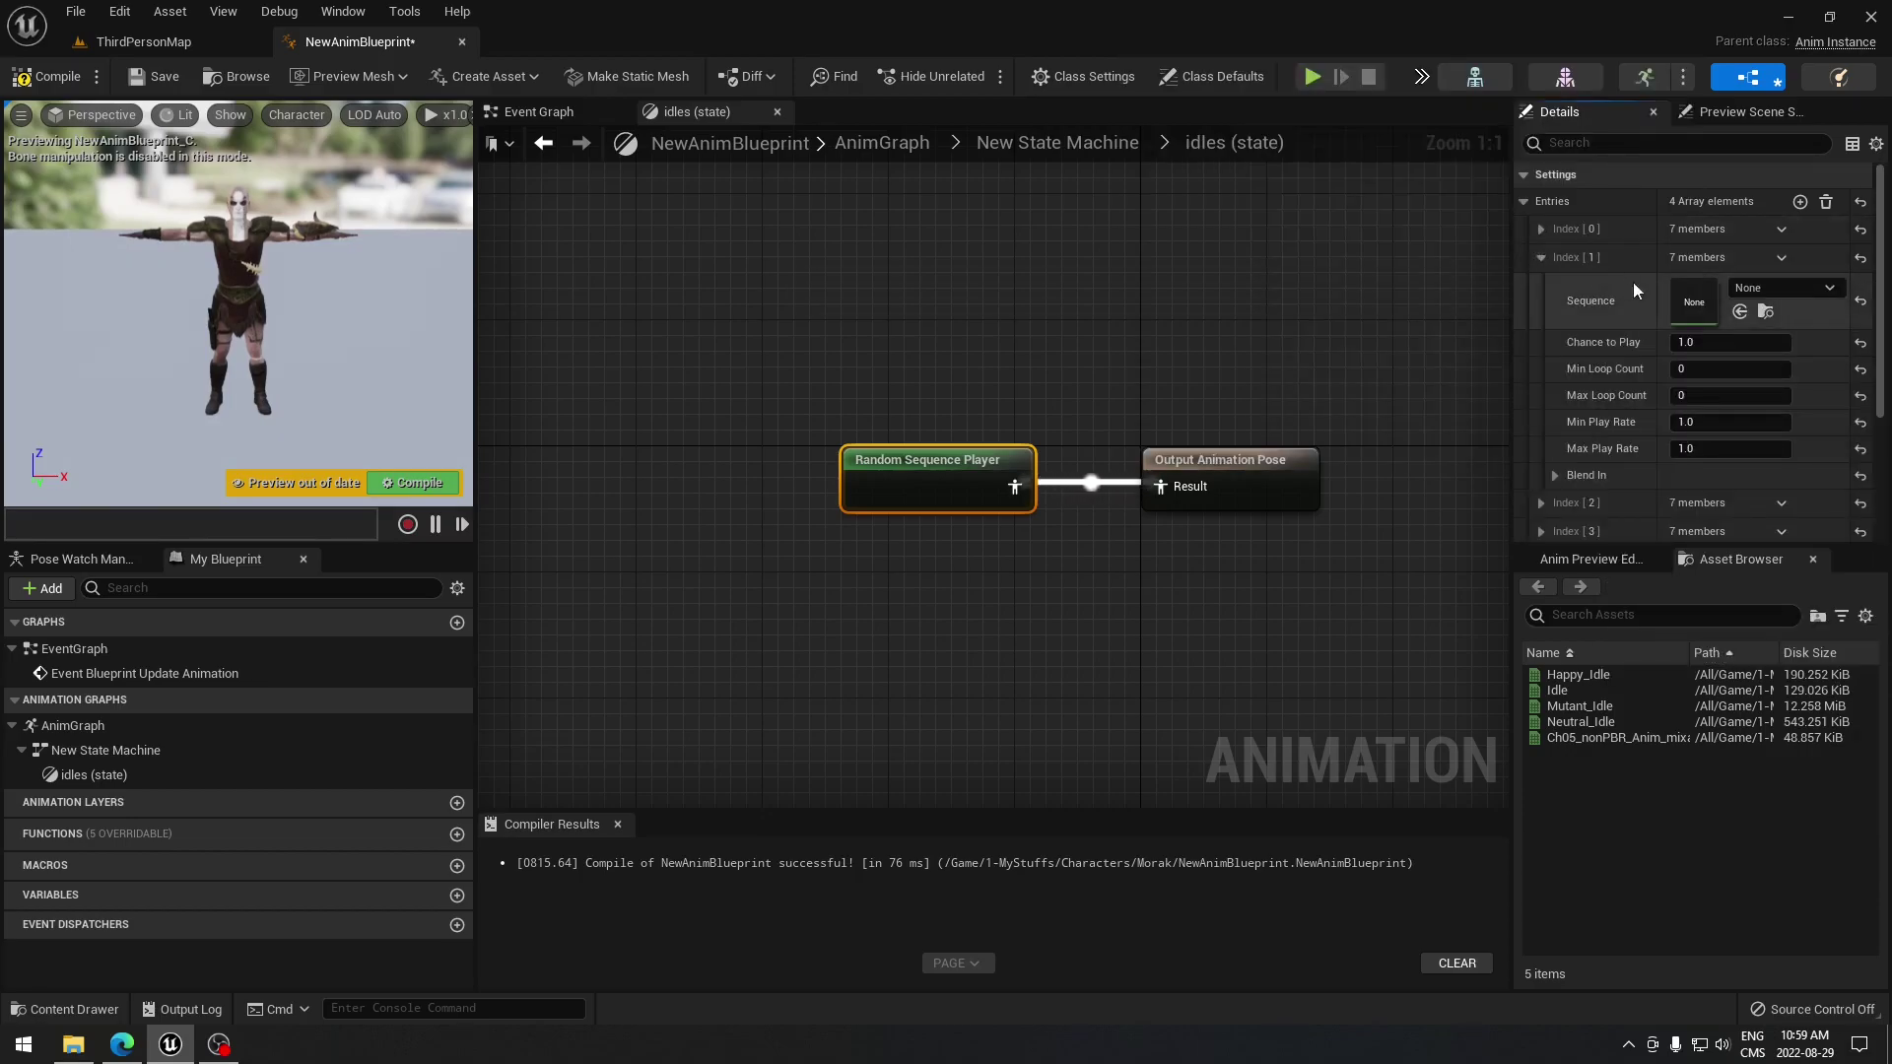
click(1786, 288)
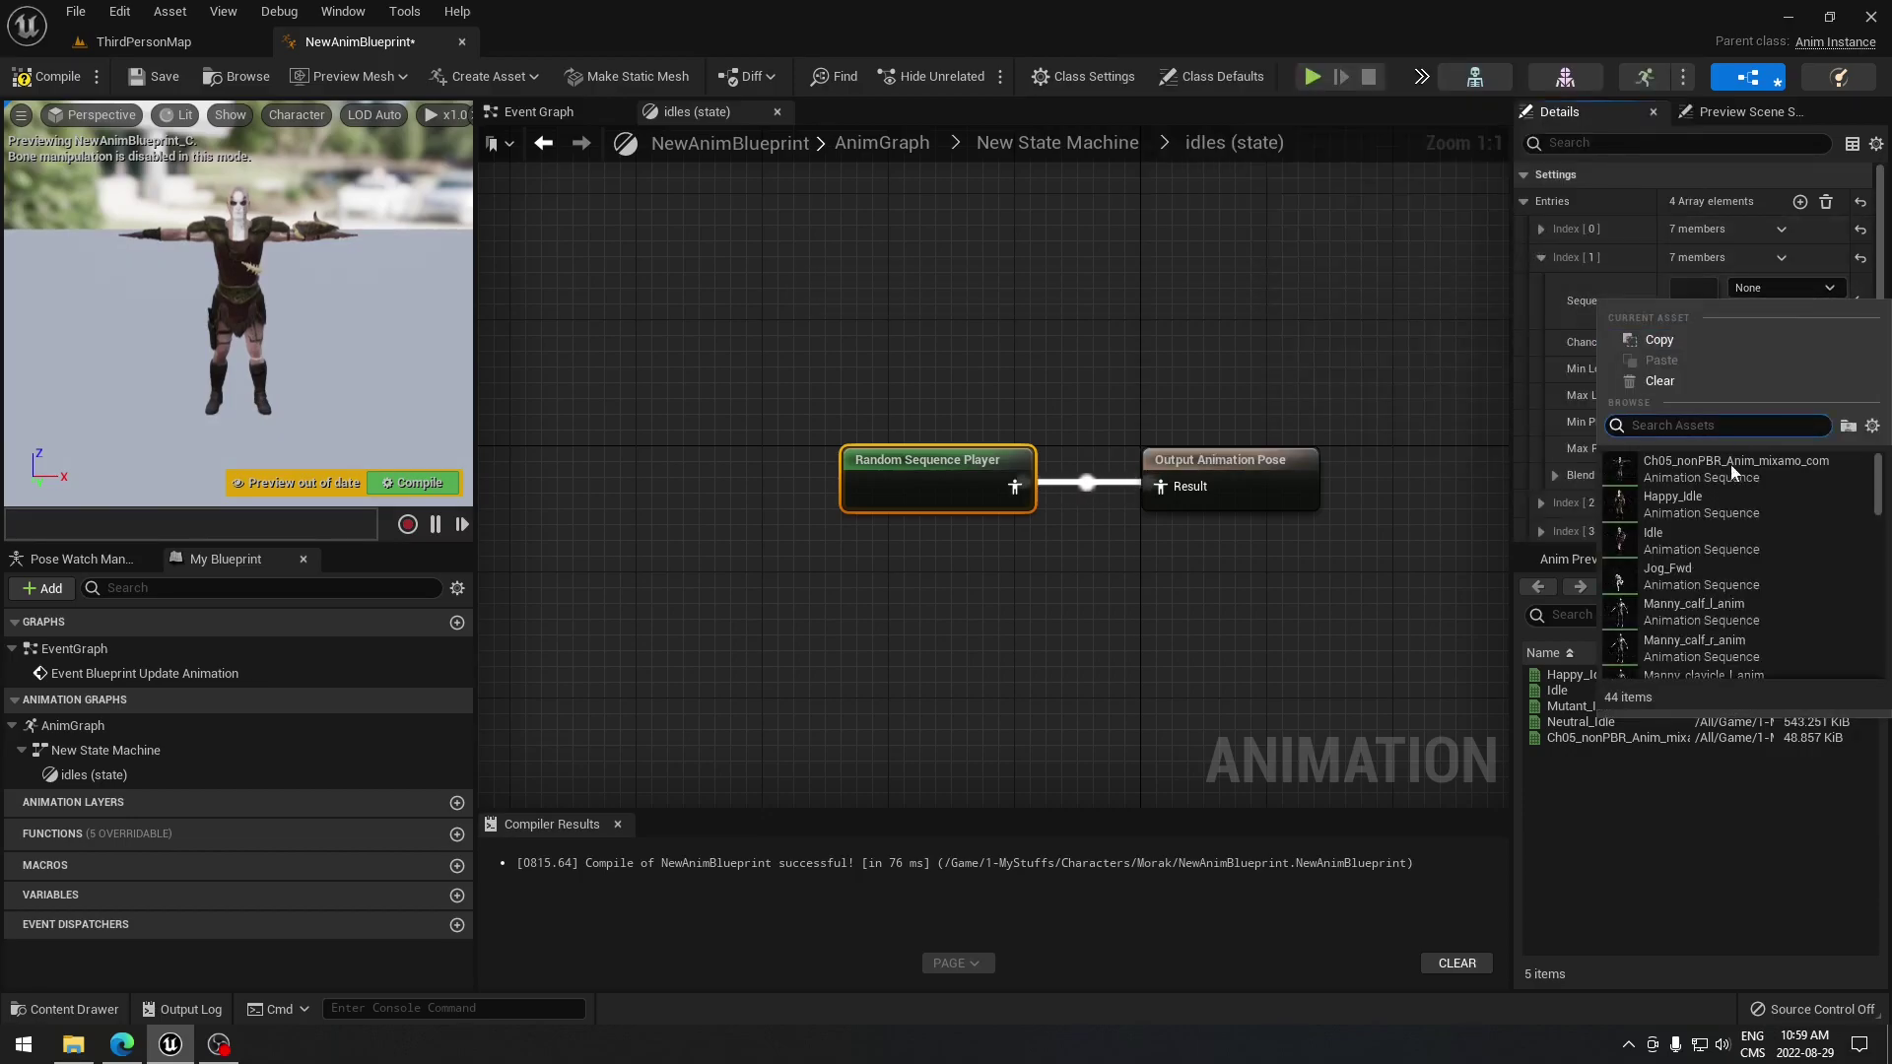
click(1757, 545)
click(1541, 257)
- Assign the Mutant_Idle sequence to entry Index 2 and the Neutral_Idle sequence to entry Index 3
click(1541, 286)
click(1803, 315)
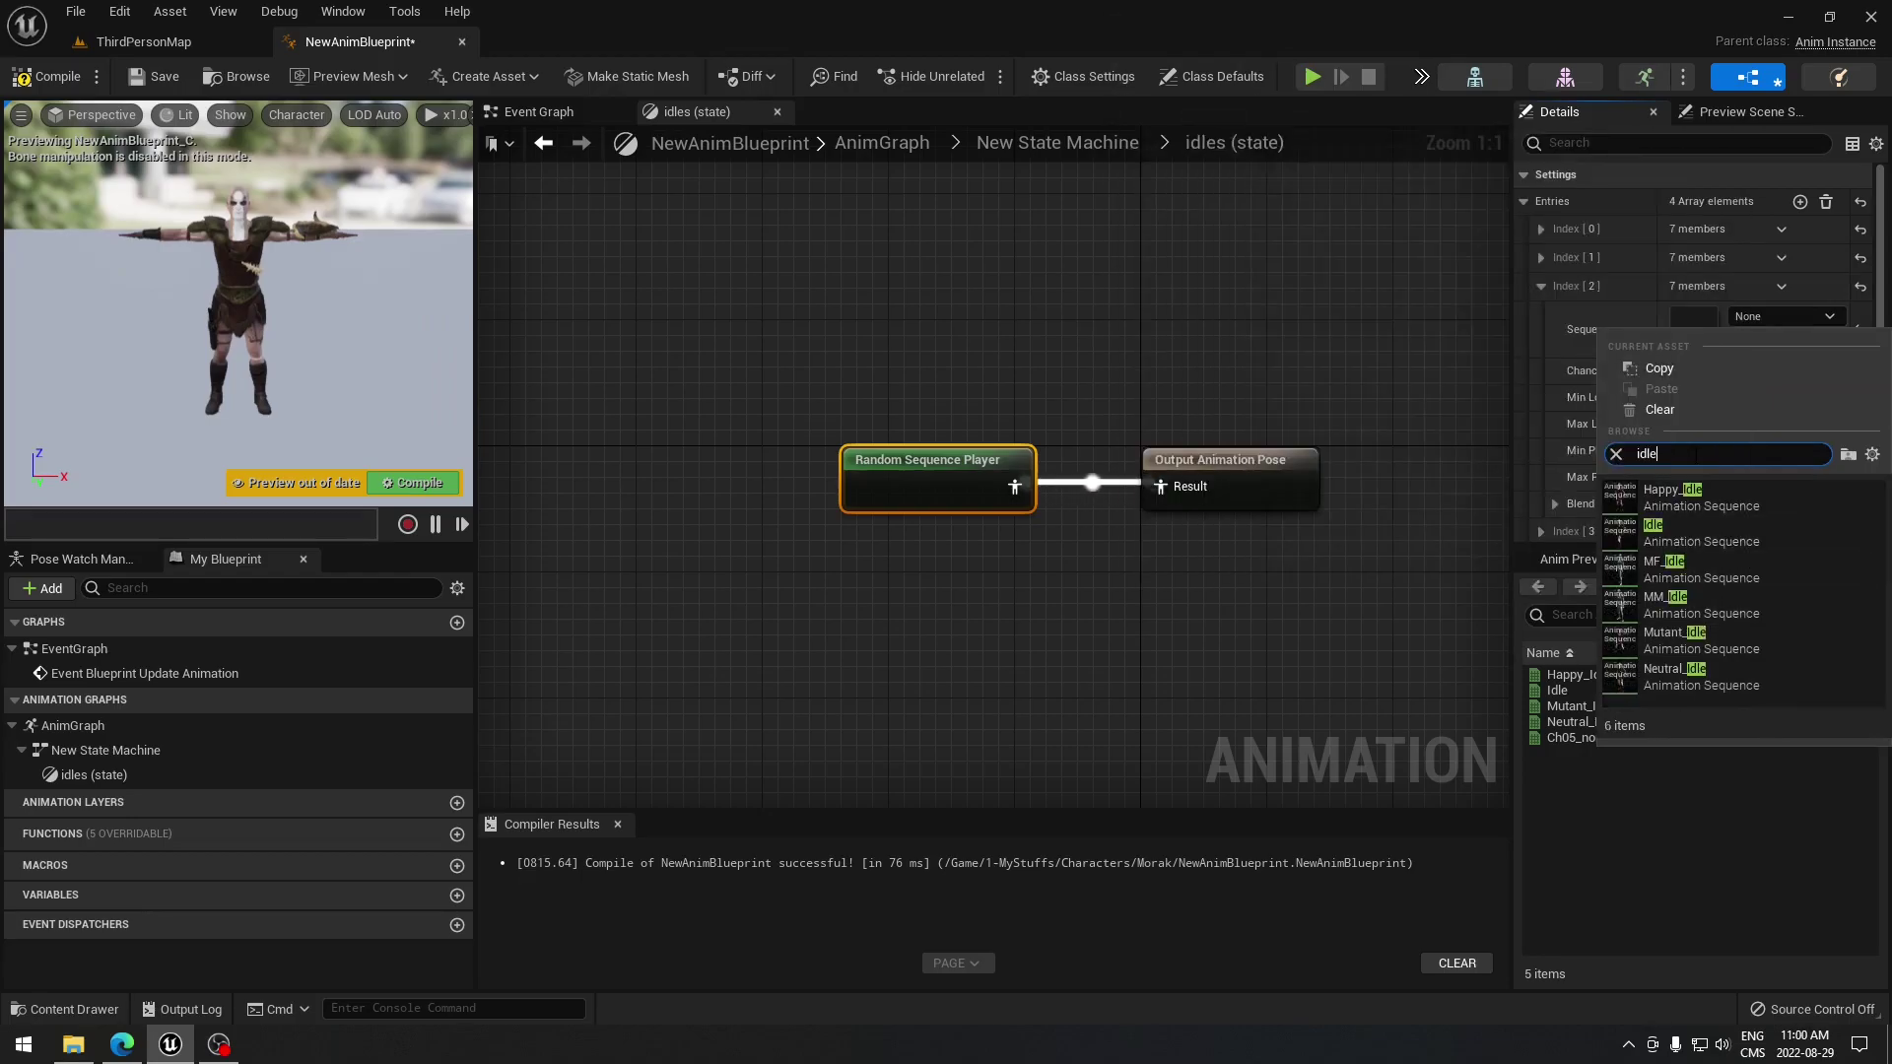
click(1760, 586)
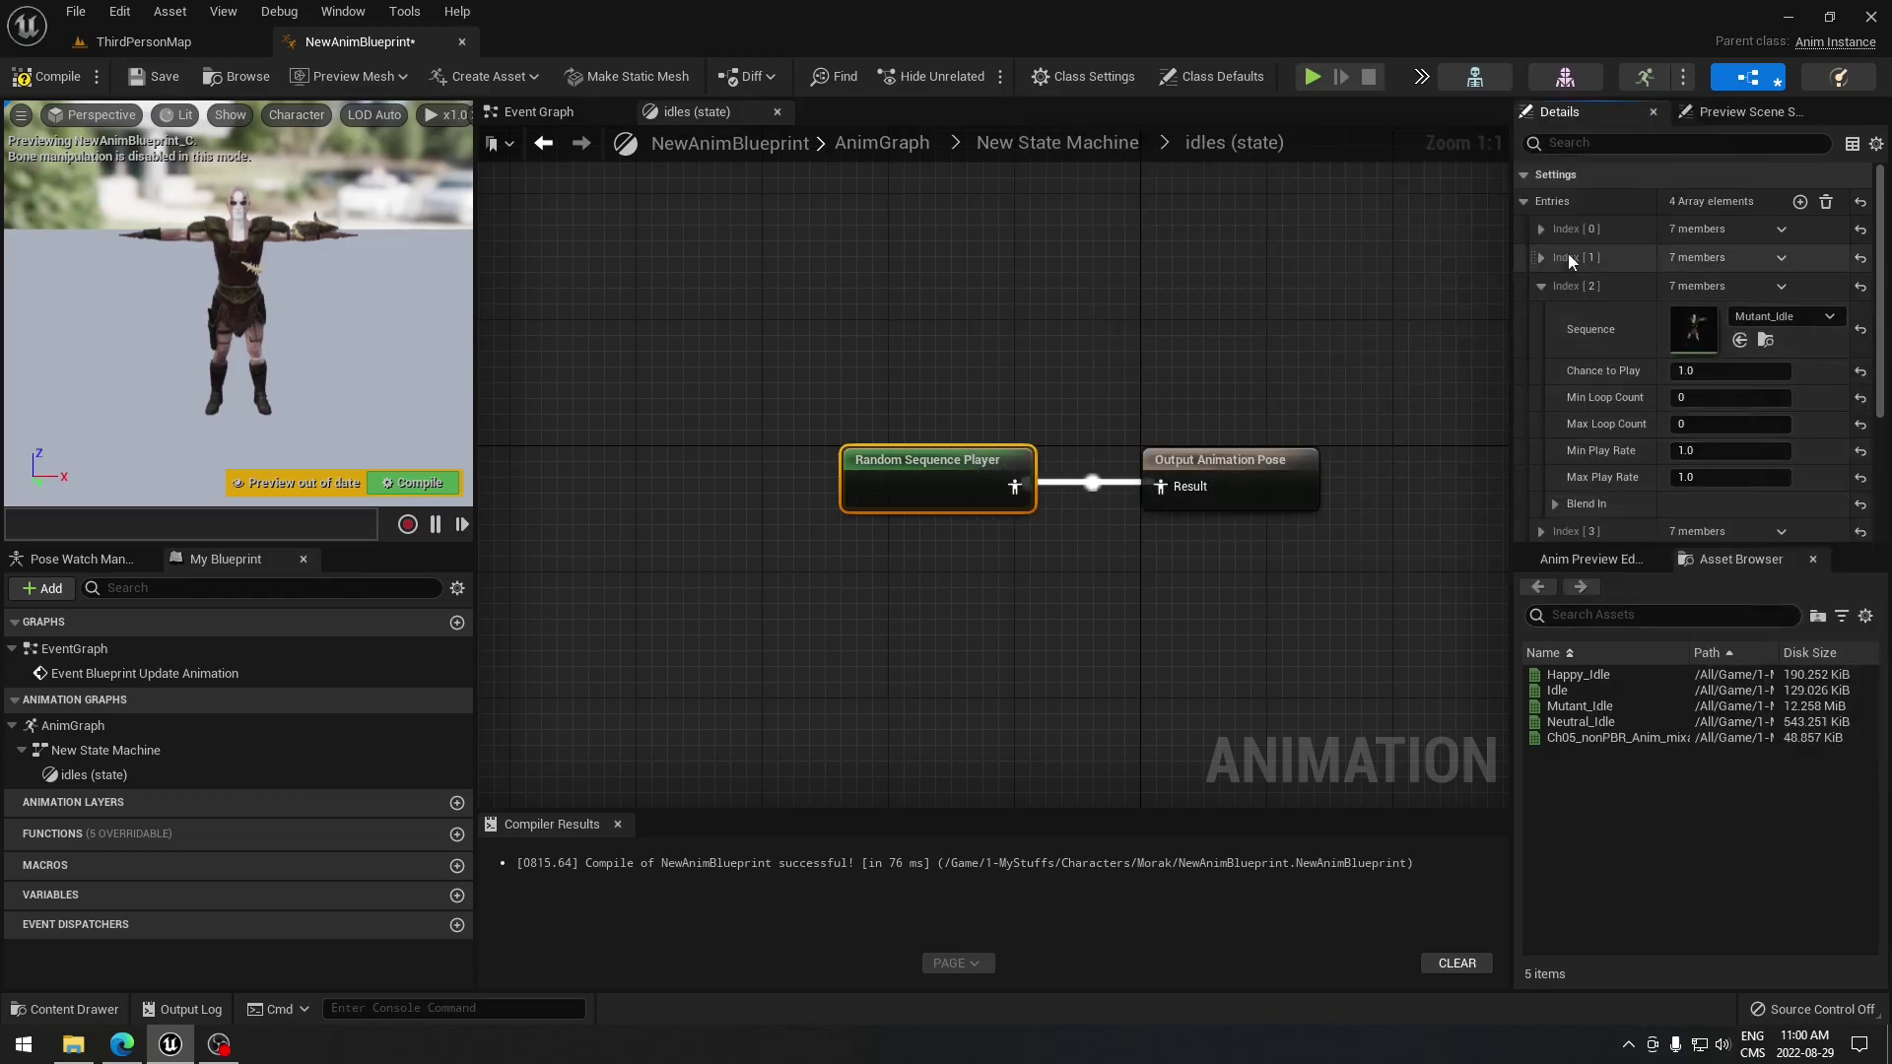
click(1543, 312)
click(1785, 343)
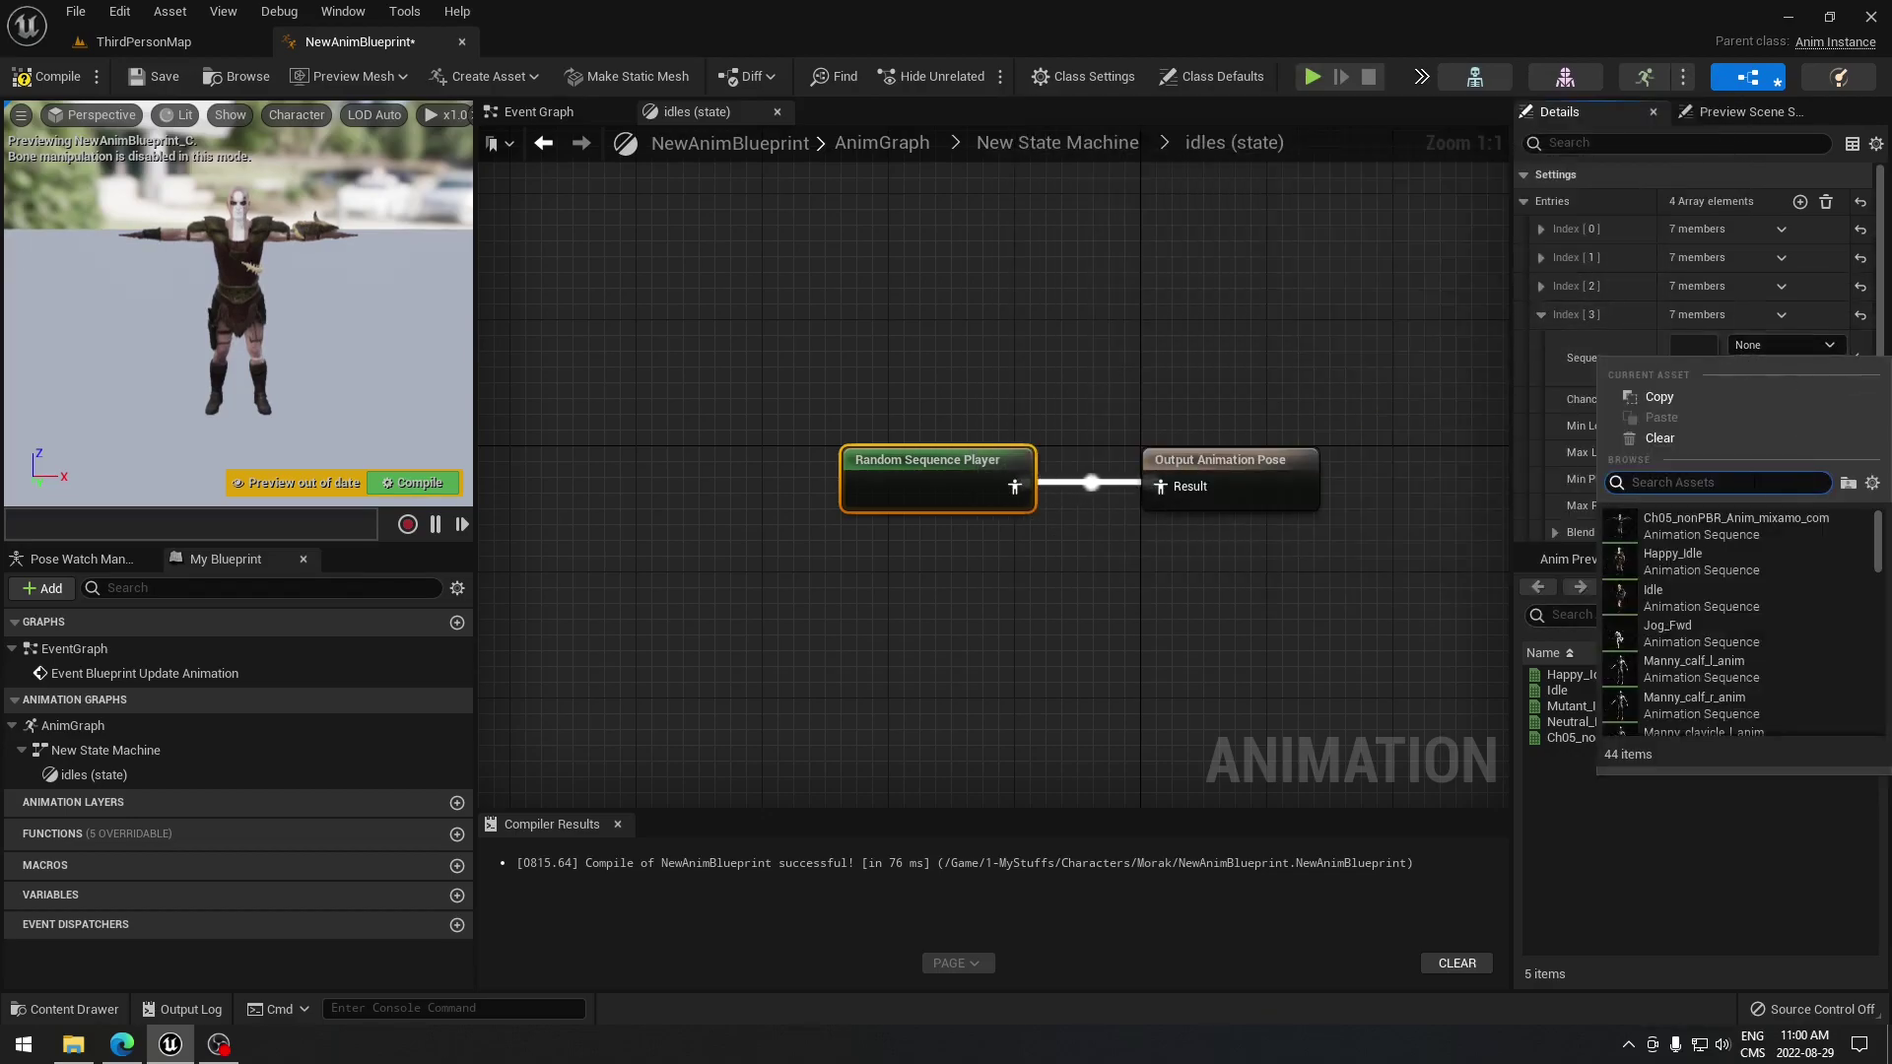
text(idle)
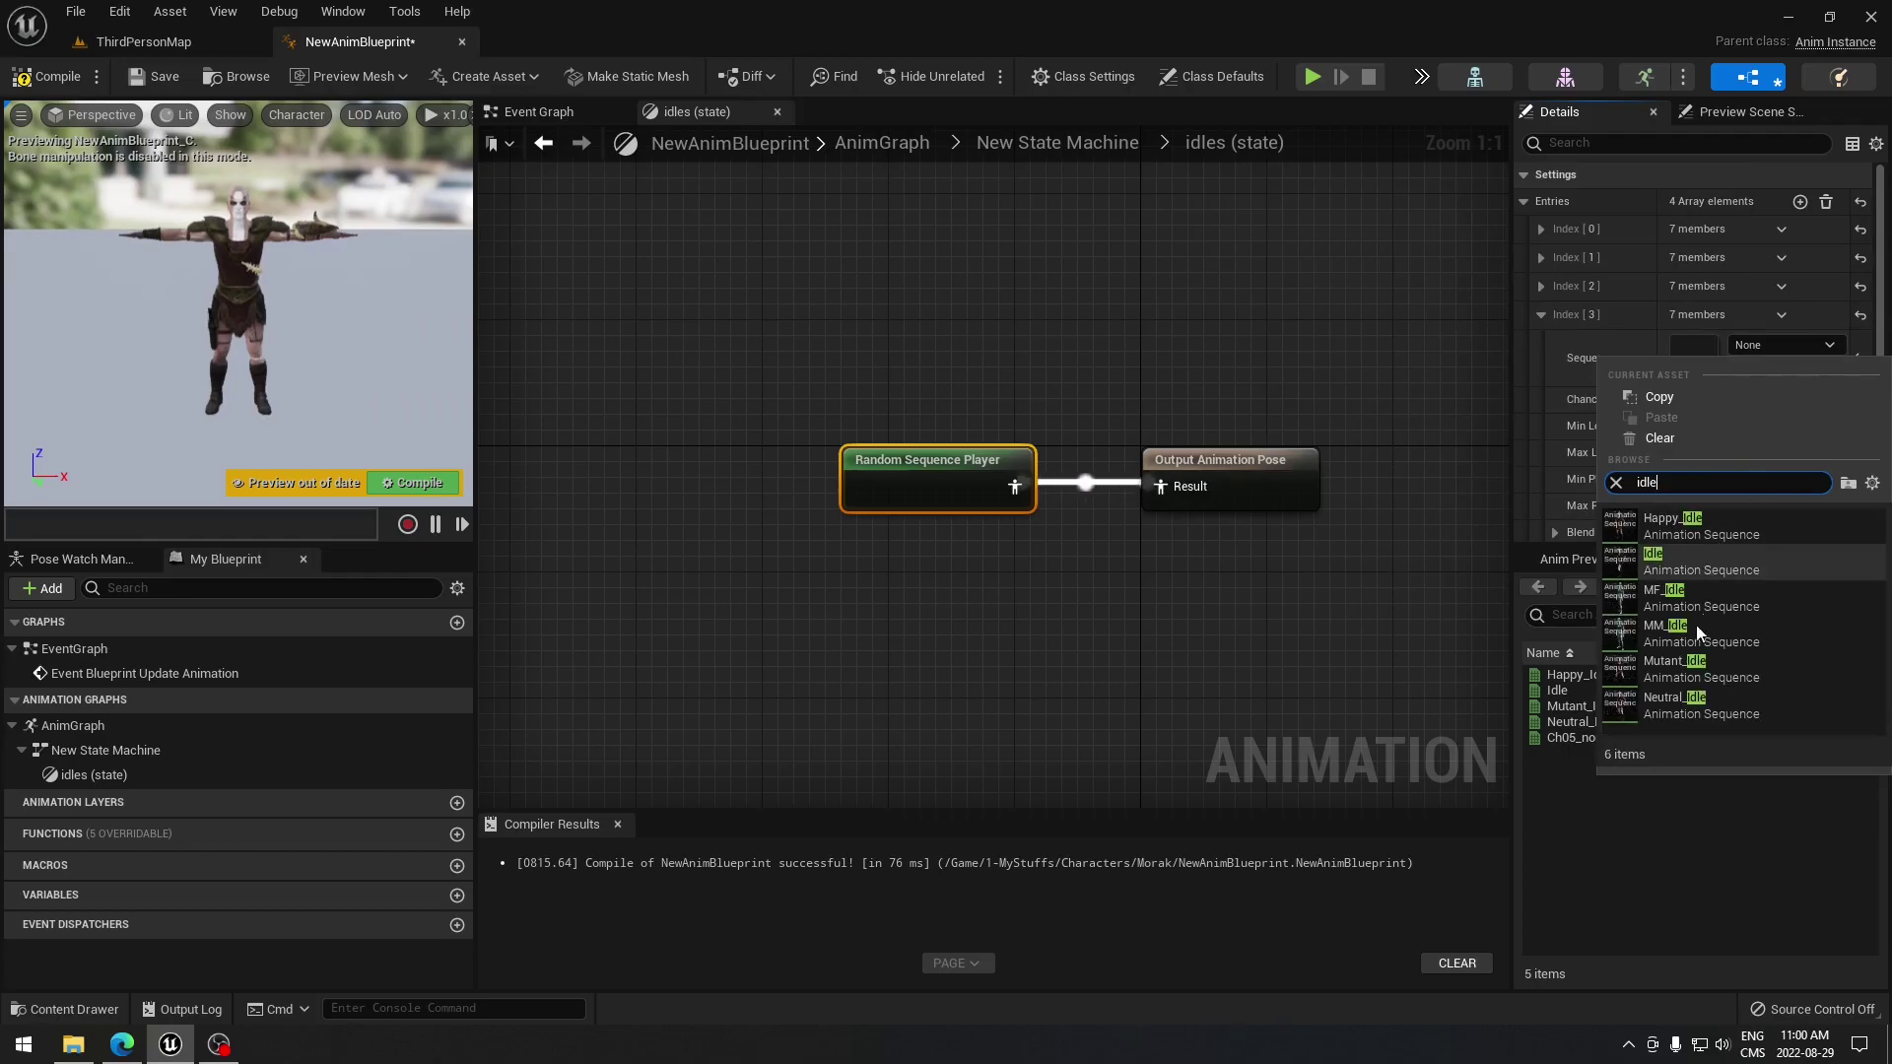
click(1704, 717)
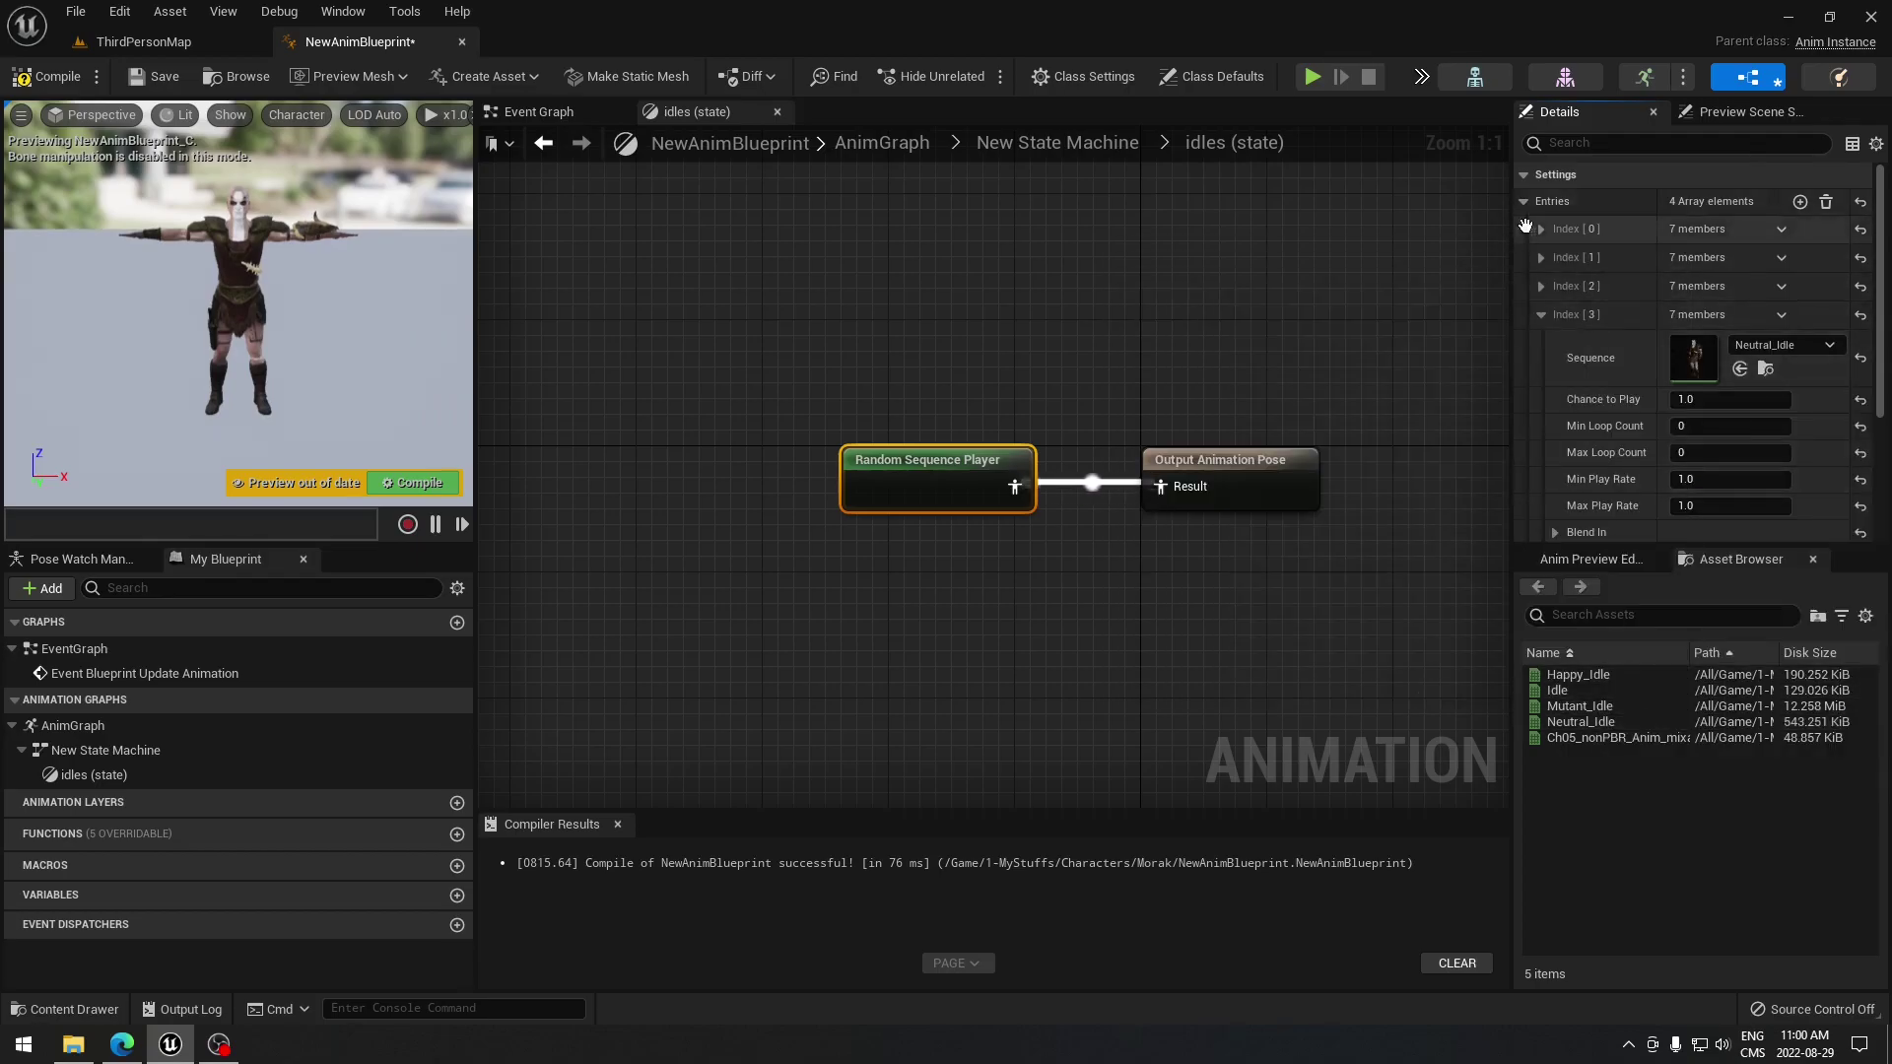
click(1541, 315)
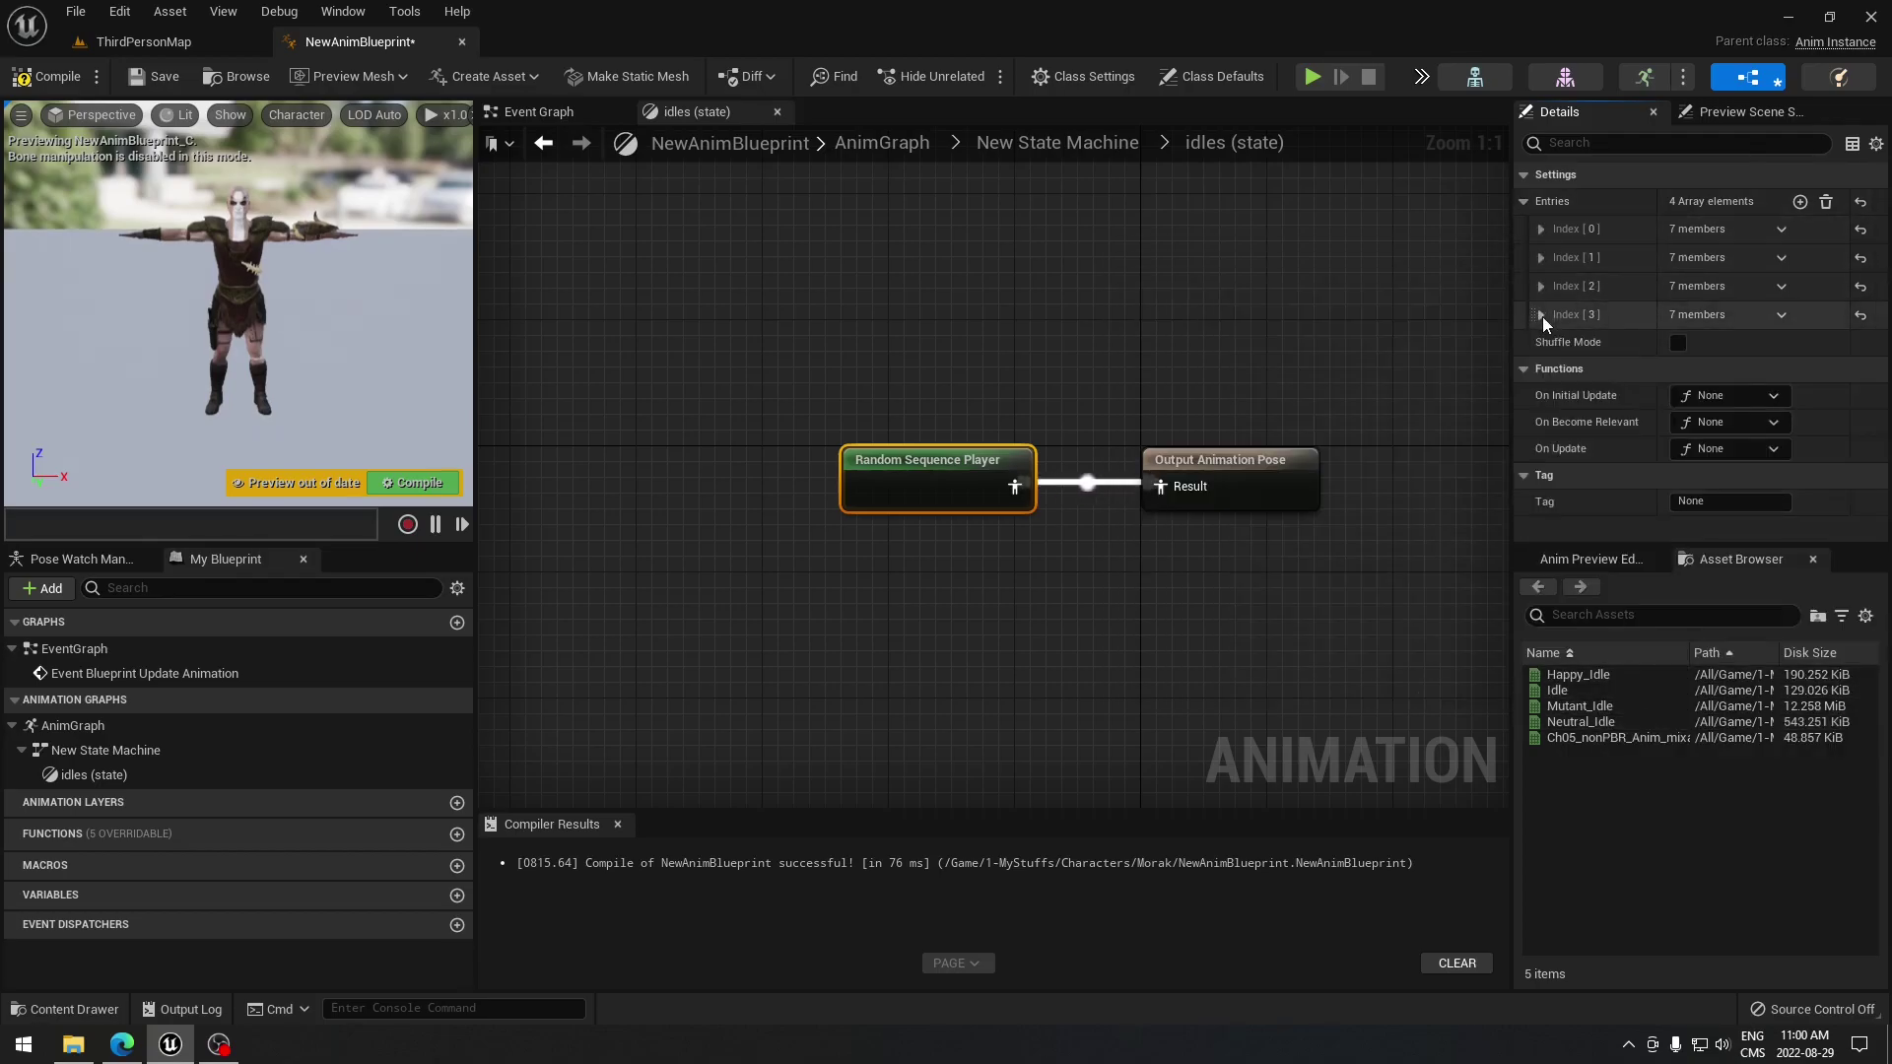
- Examine the chance to play, loop count, play rate and Blend In settings of entry Index 0
click(1541, 229)
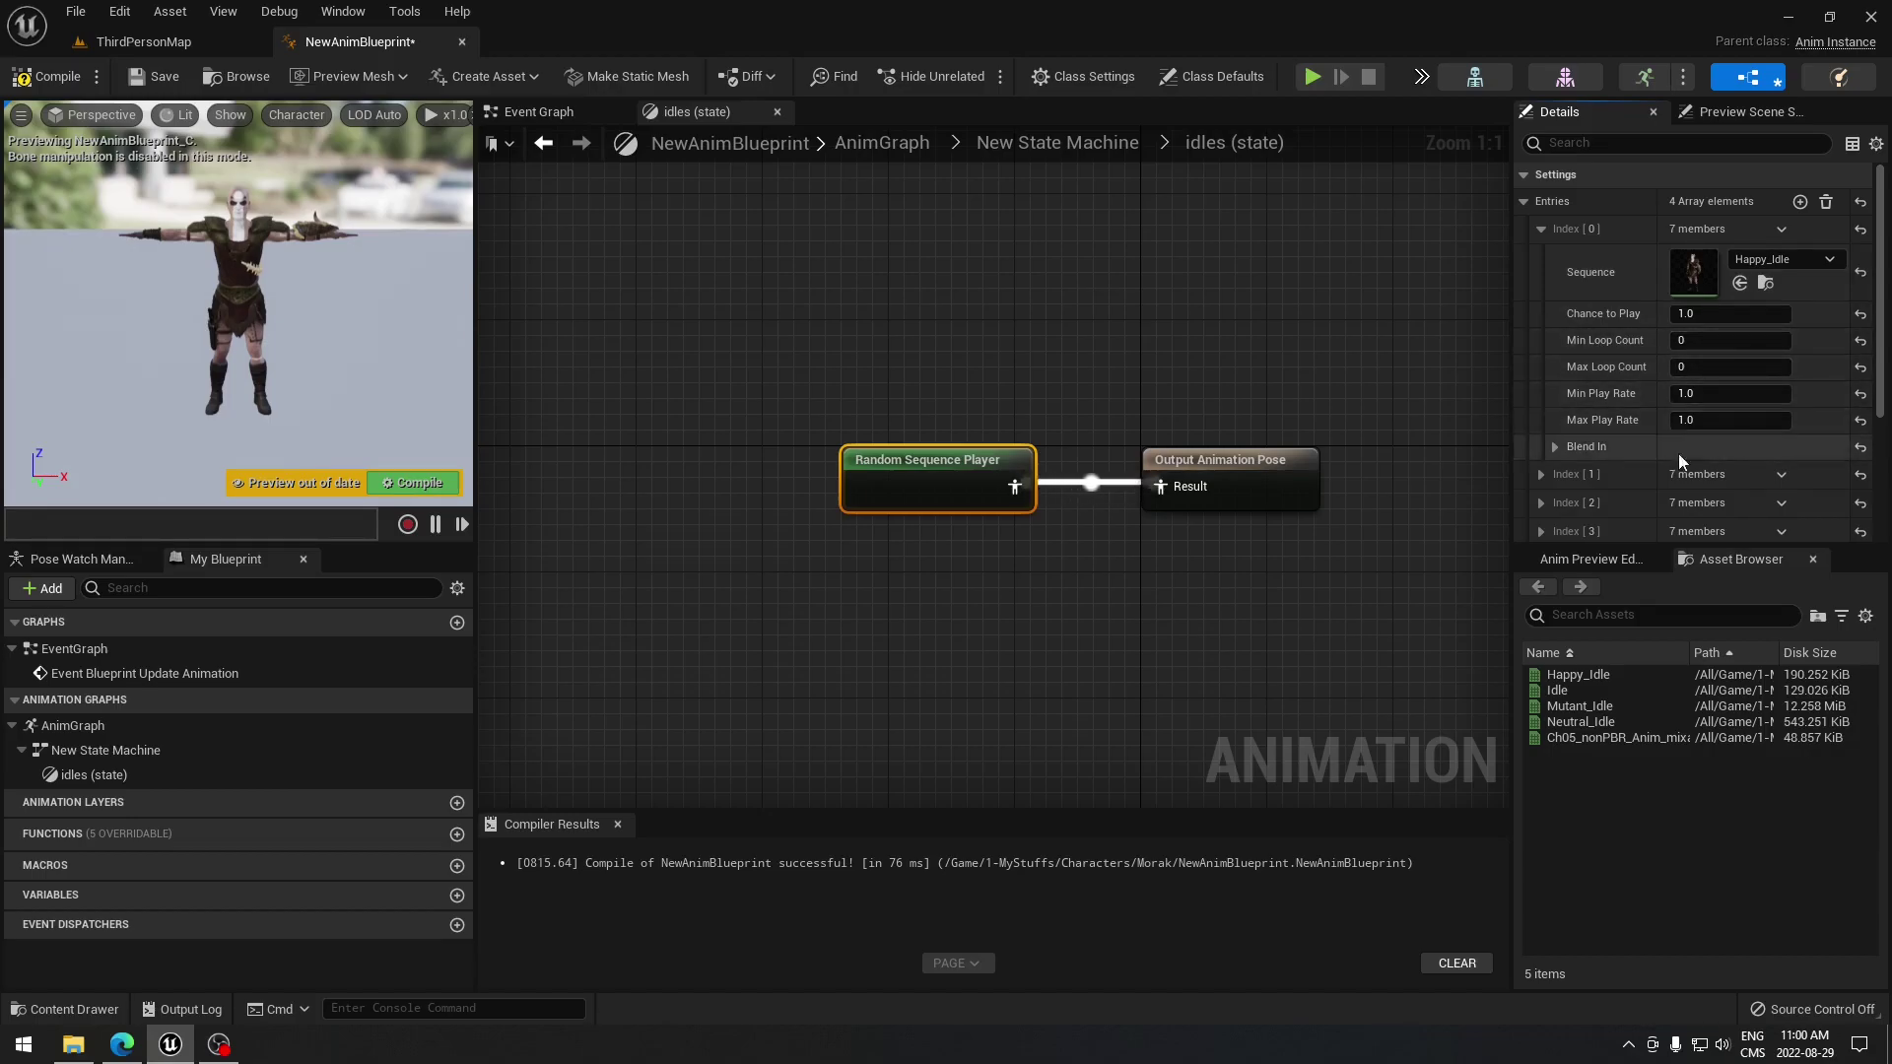
click(1739, 448)
scroll(1726, 422, down, 1)
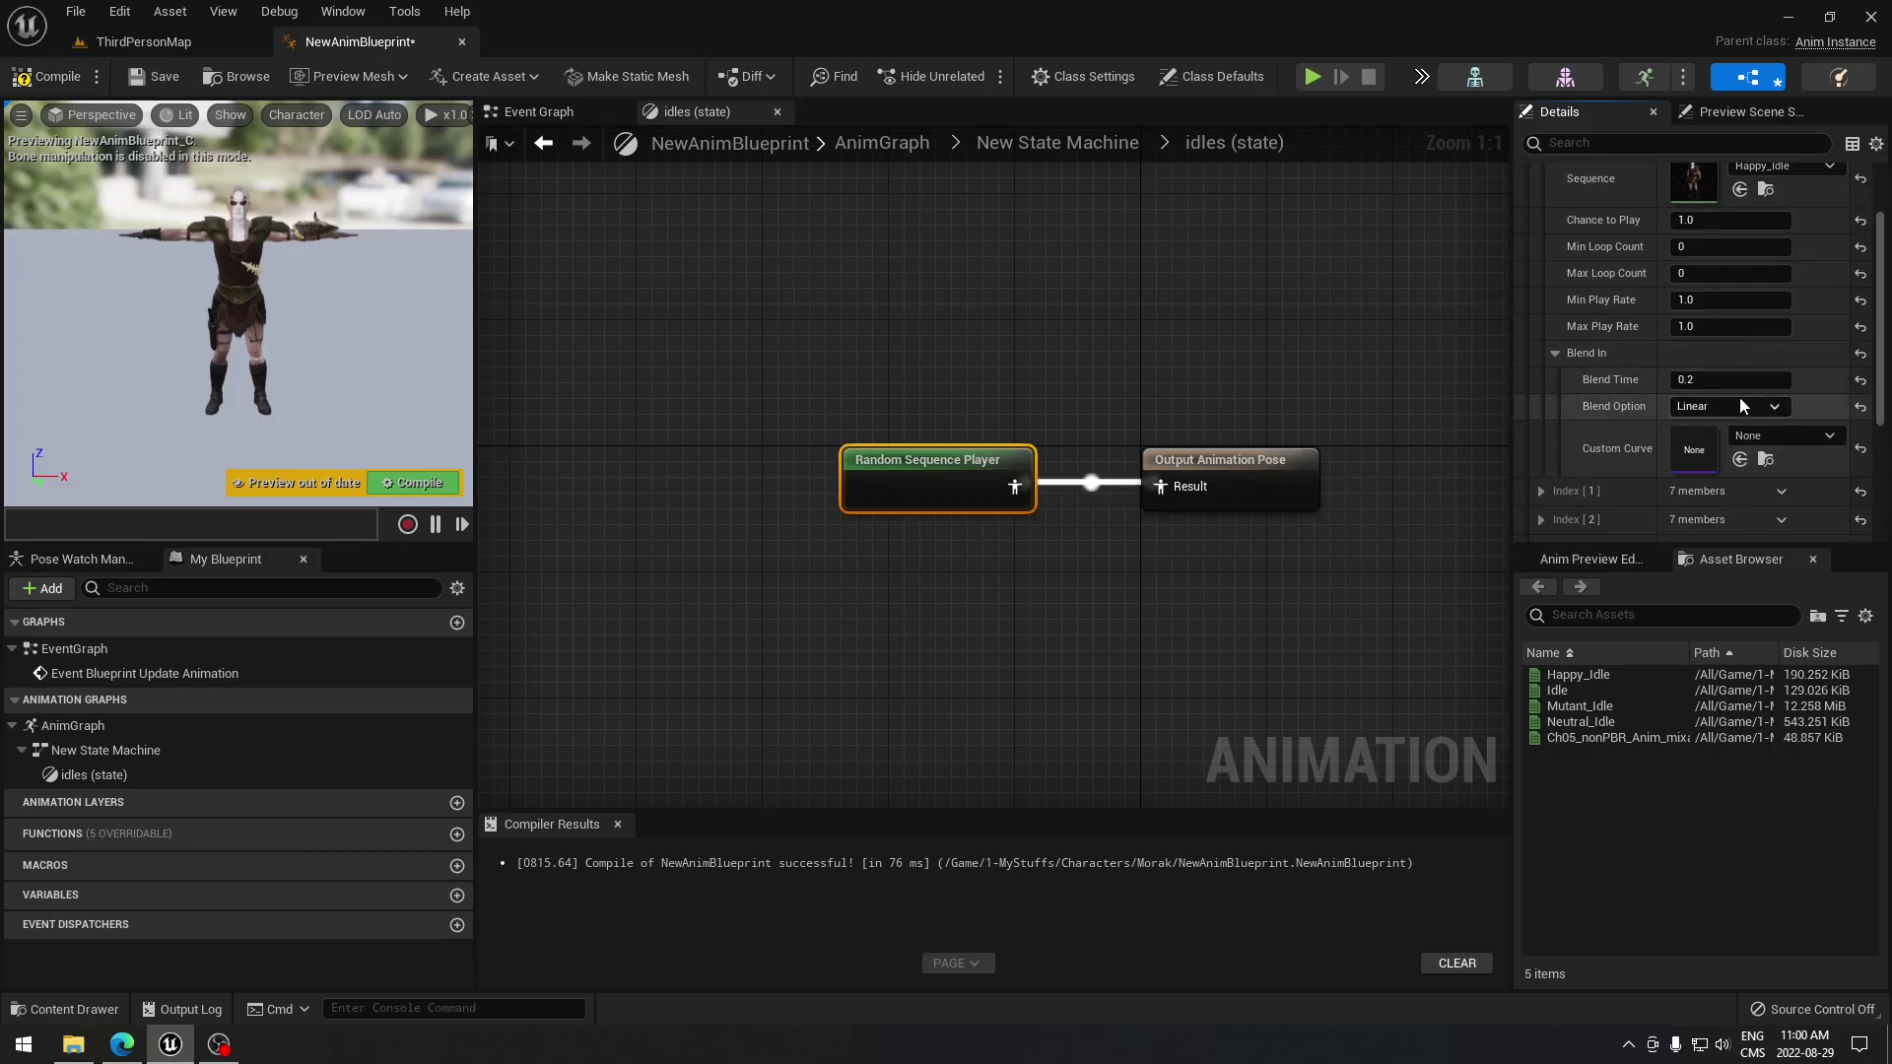
scroll(1617, 382, up, 2)
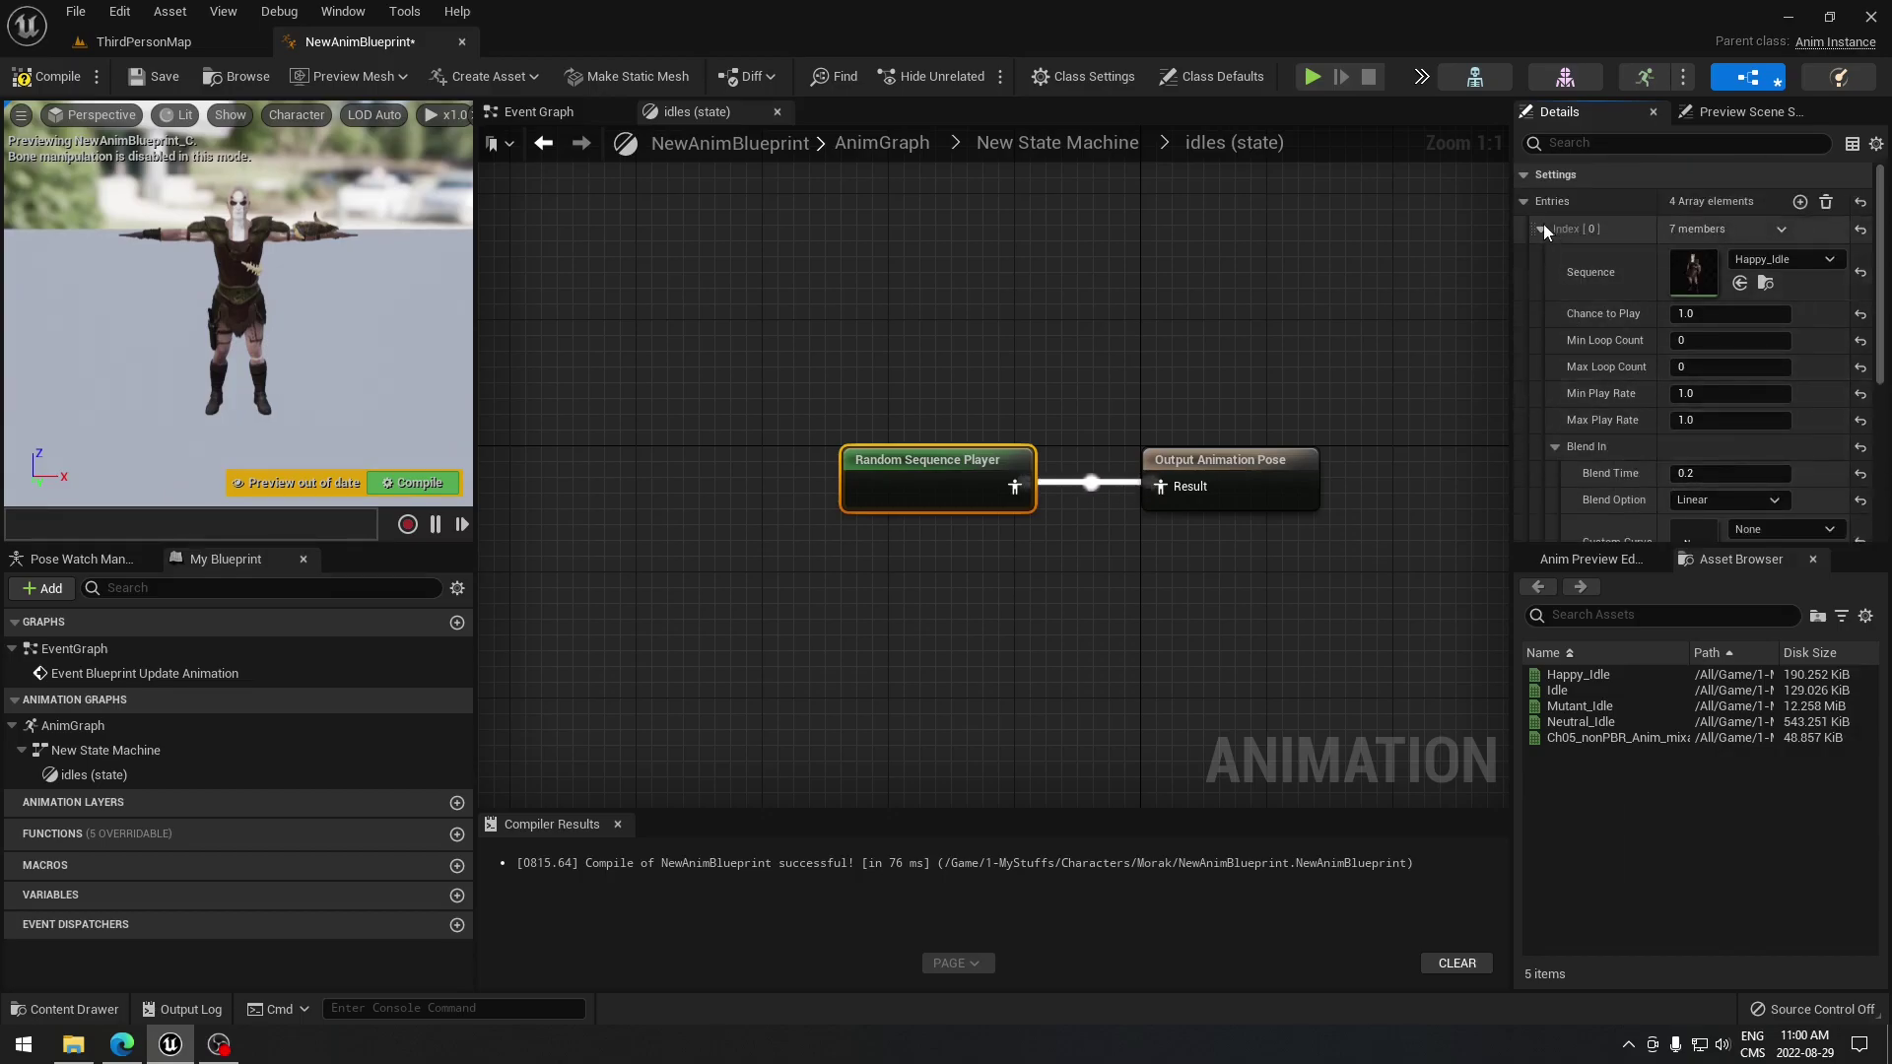
click(1541, 231)
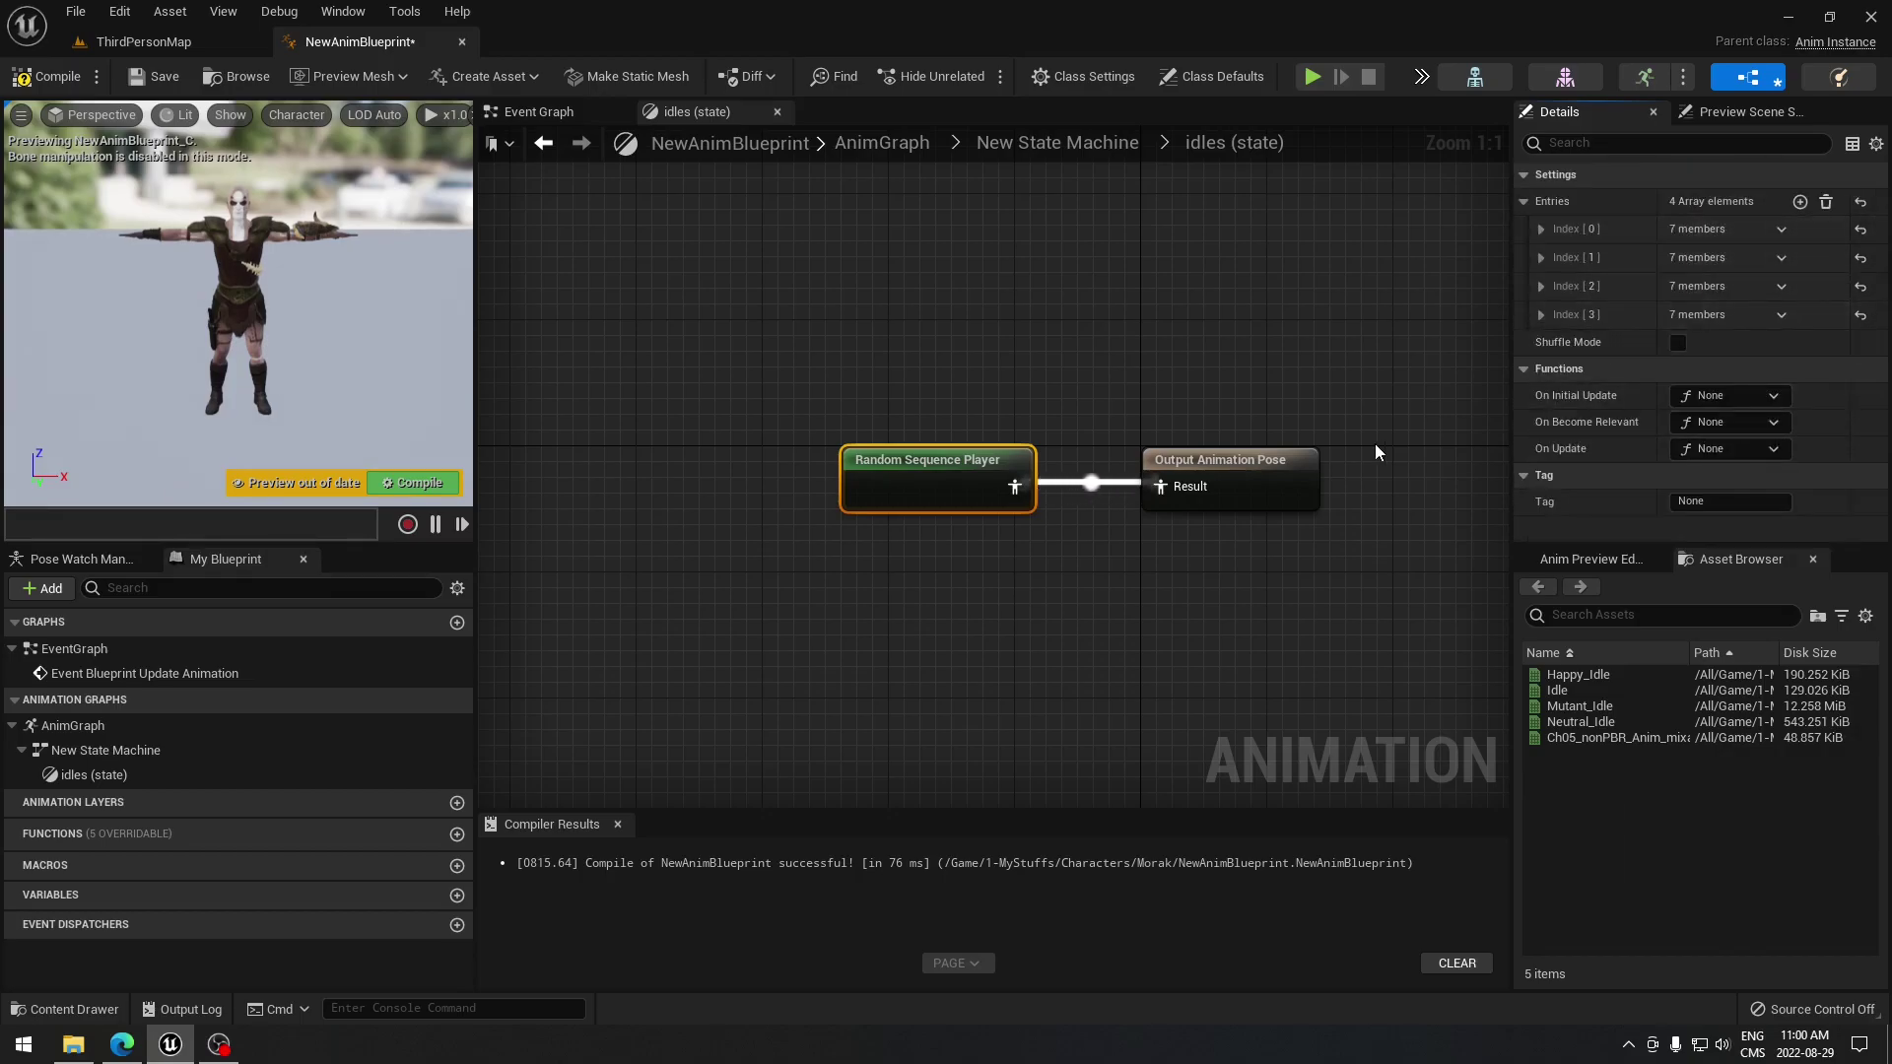
- Compile the animation blueprint, enable Shuffle Mode on the Random Sequence Player, and compile again
click(39, 84)
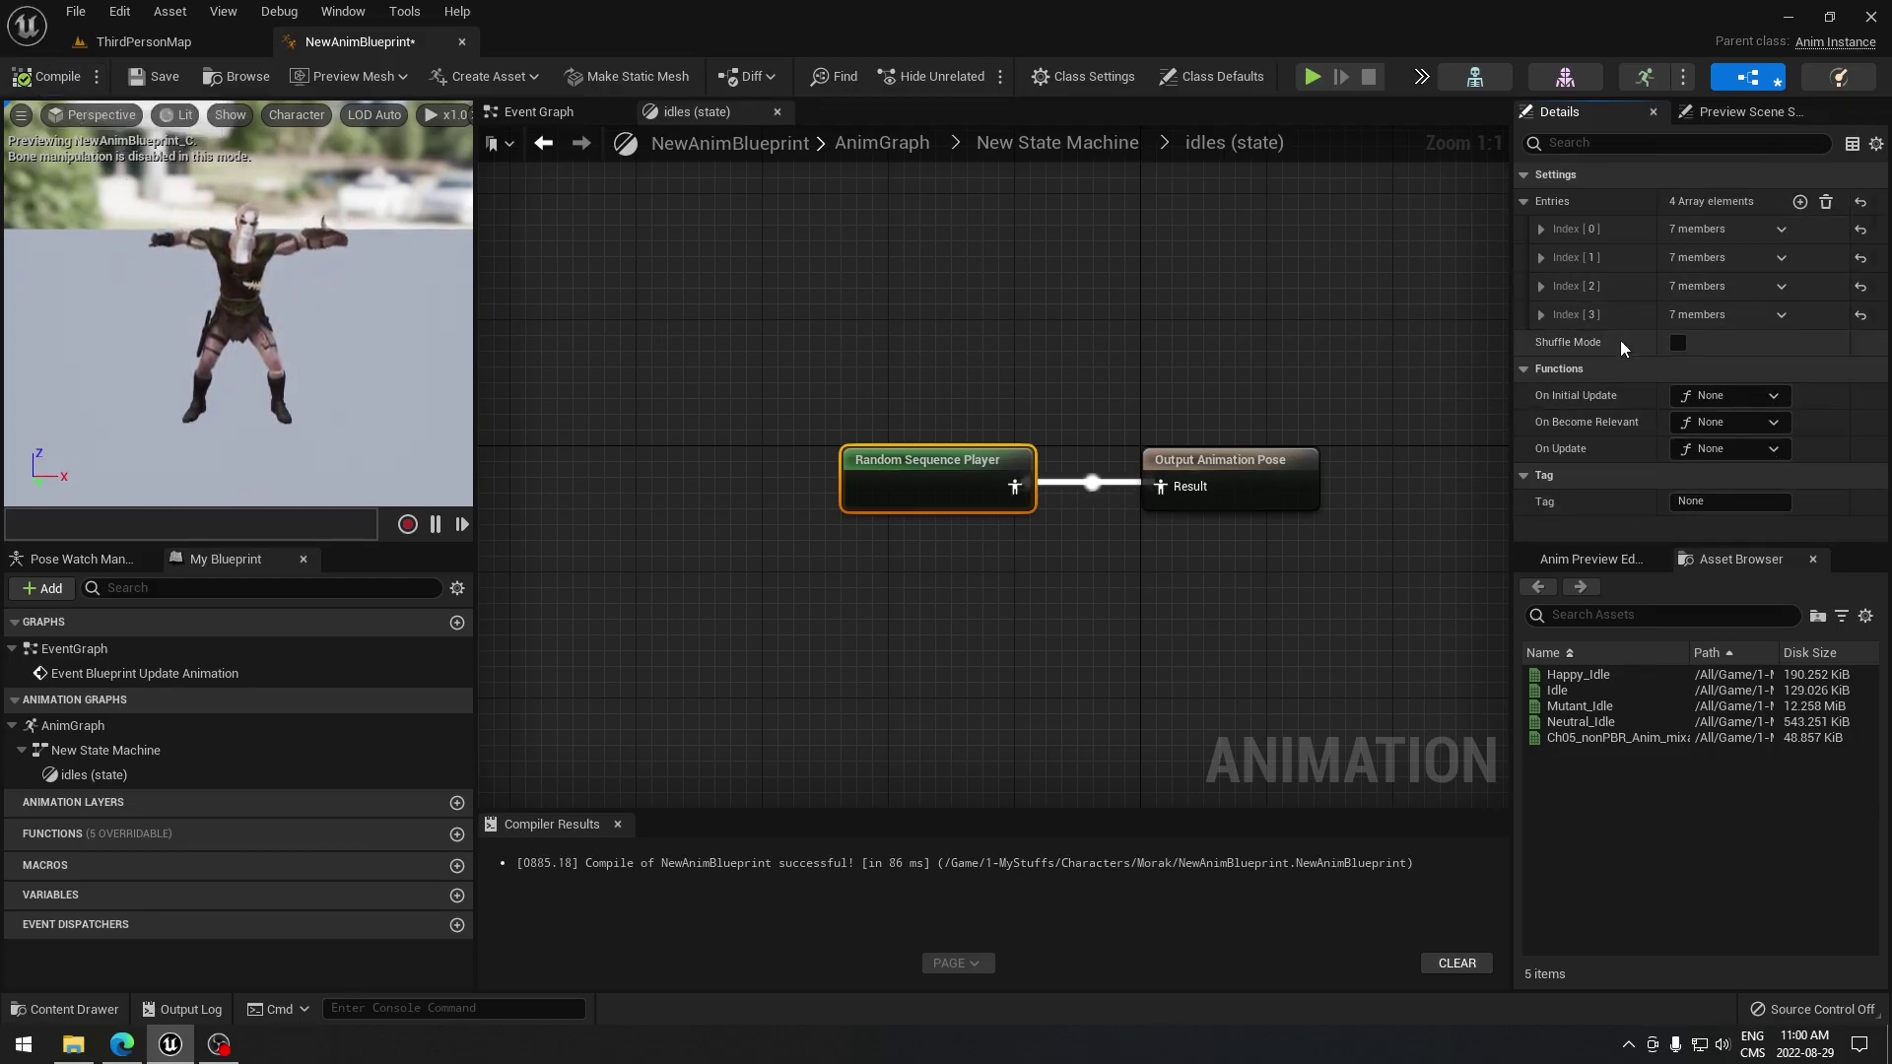
click(1677, 343)
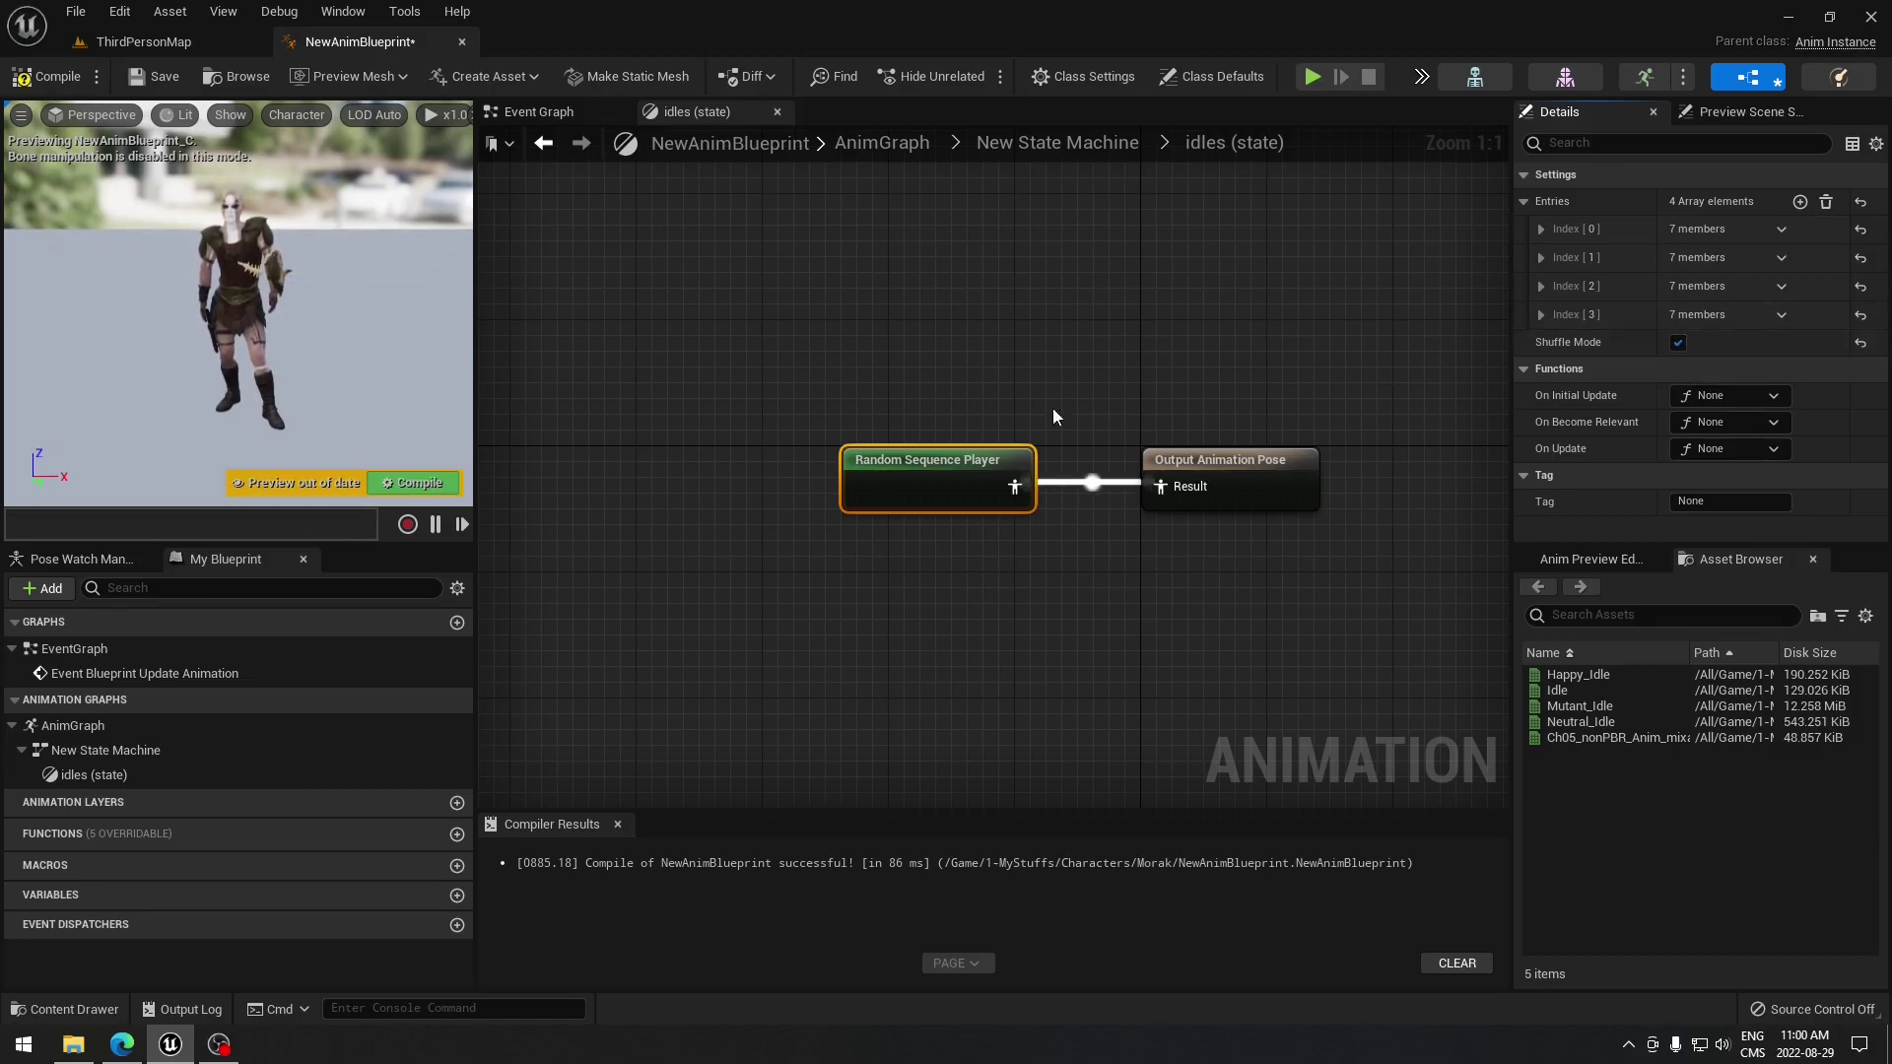
click(44, 76)
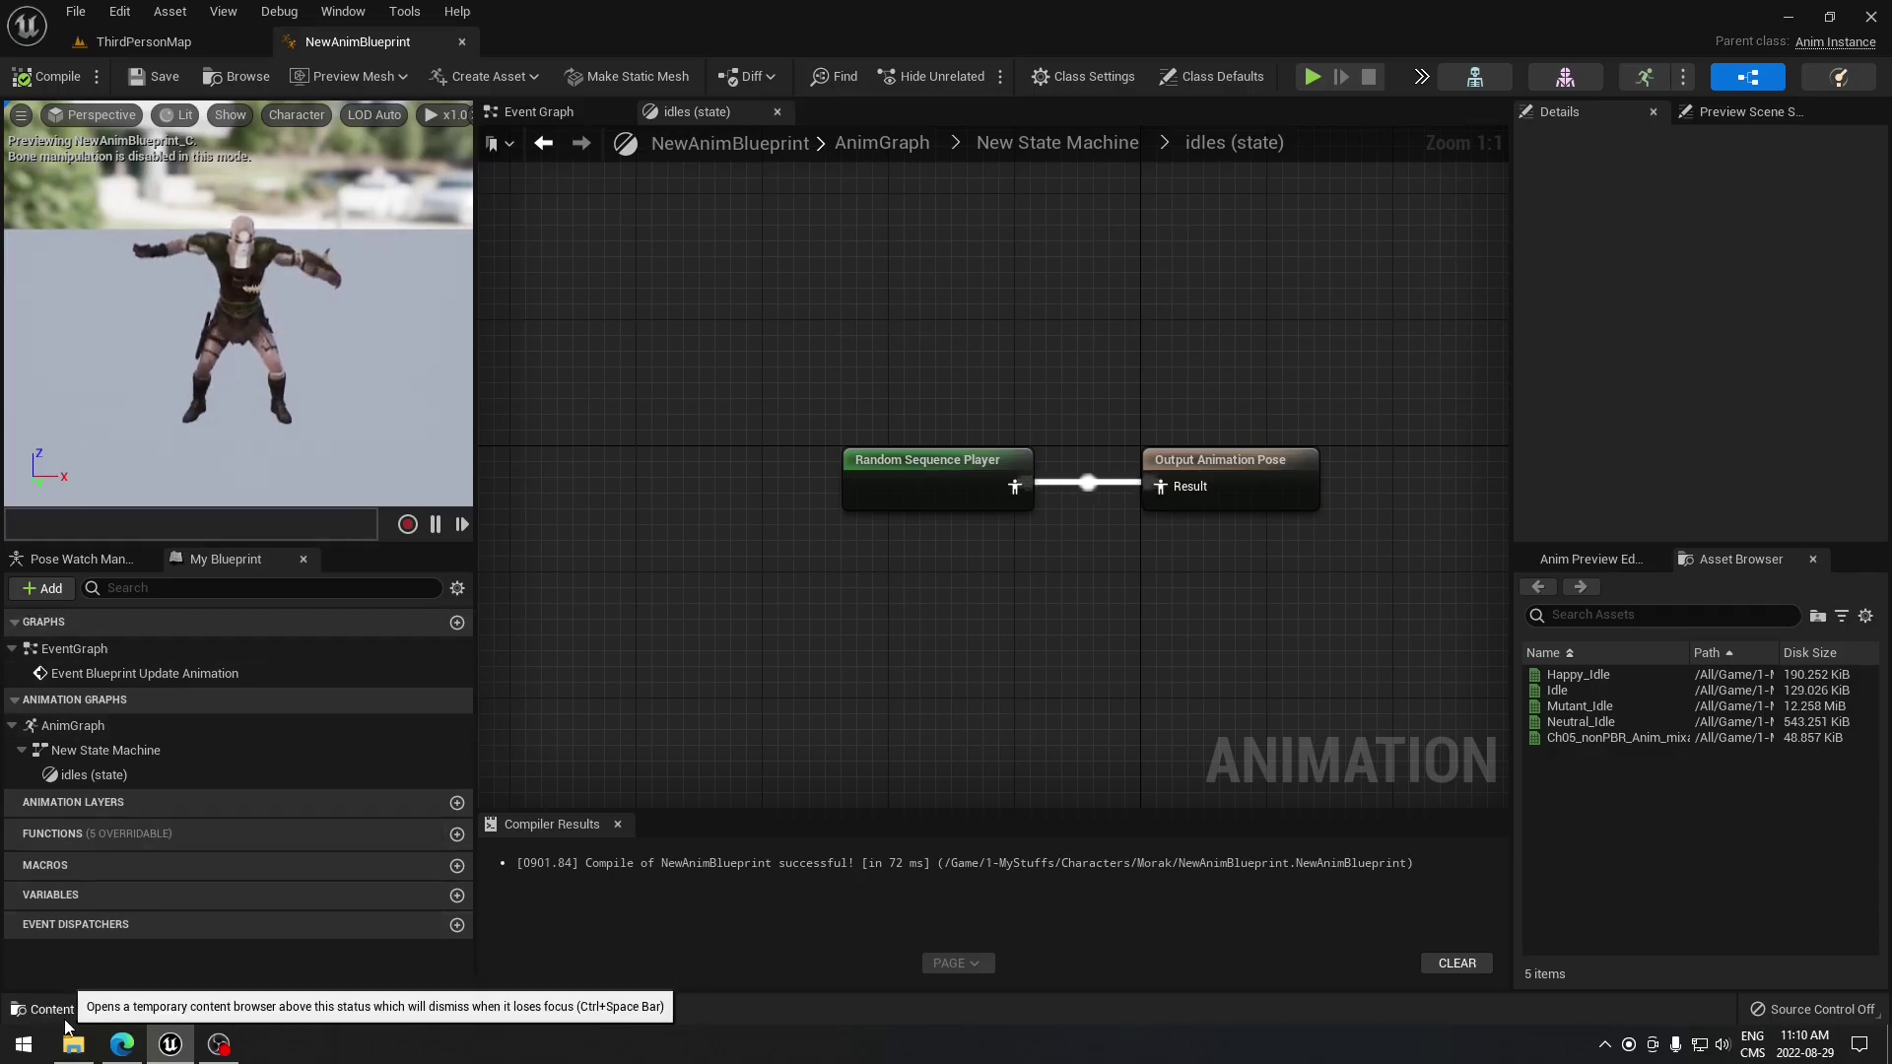
- Open BP_ThirdPersonCharacter from the ThirdPerson Blueprints folder and show its character viewport
click(96, 1013)
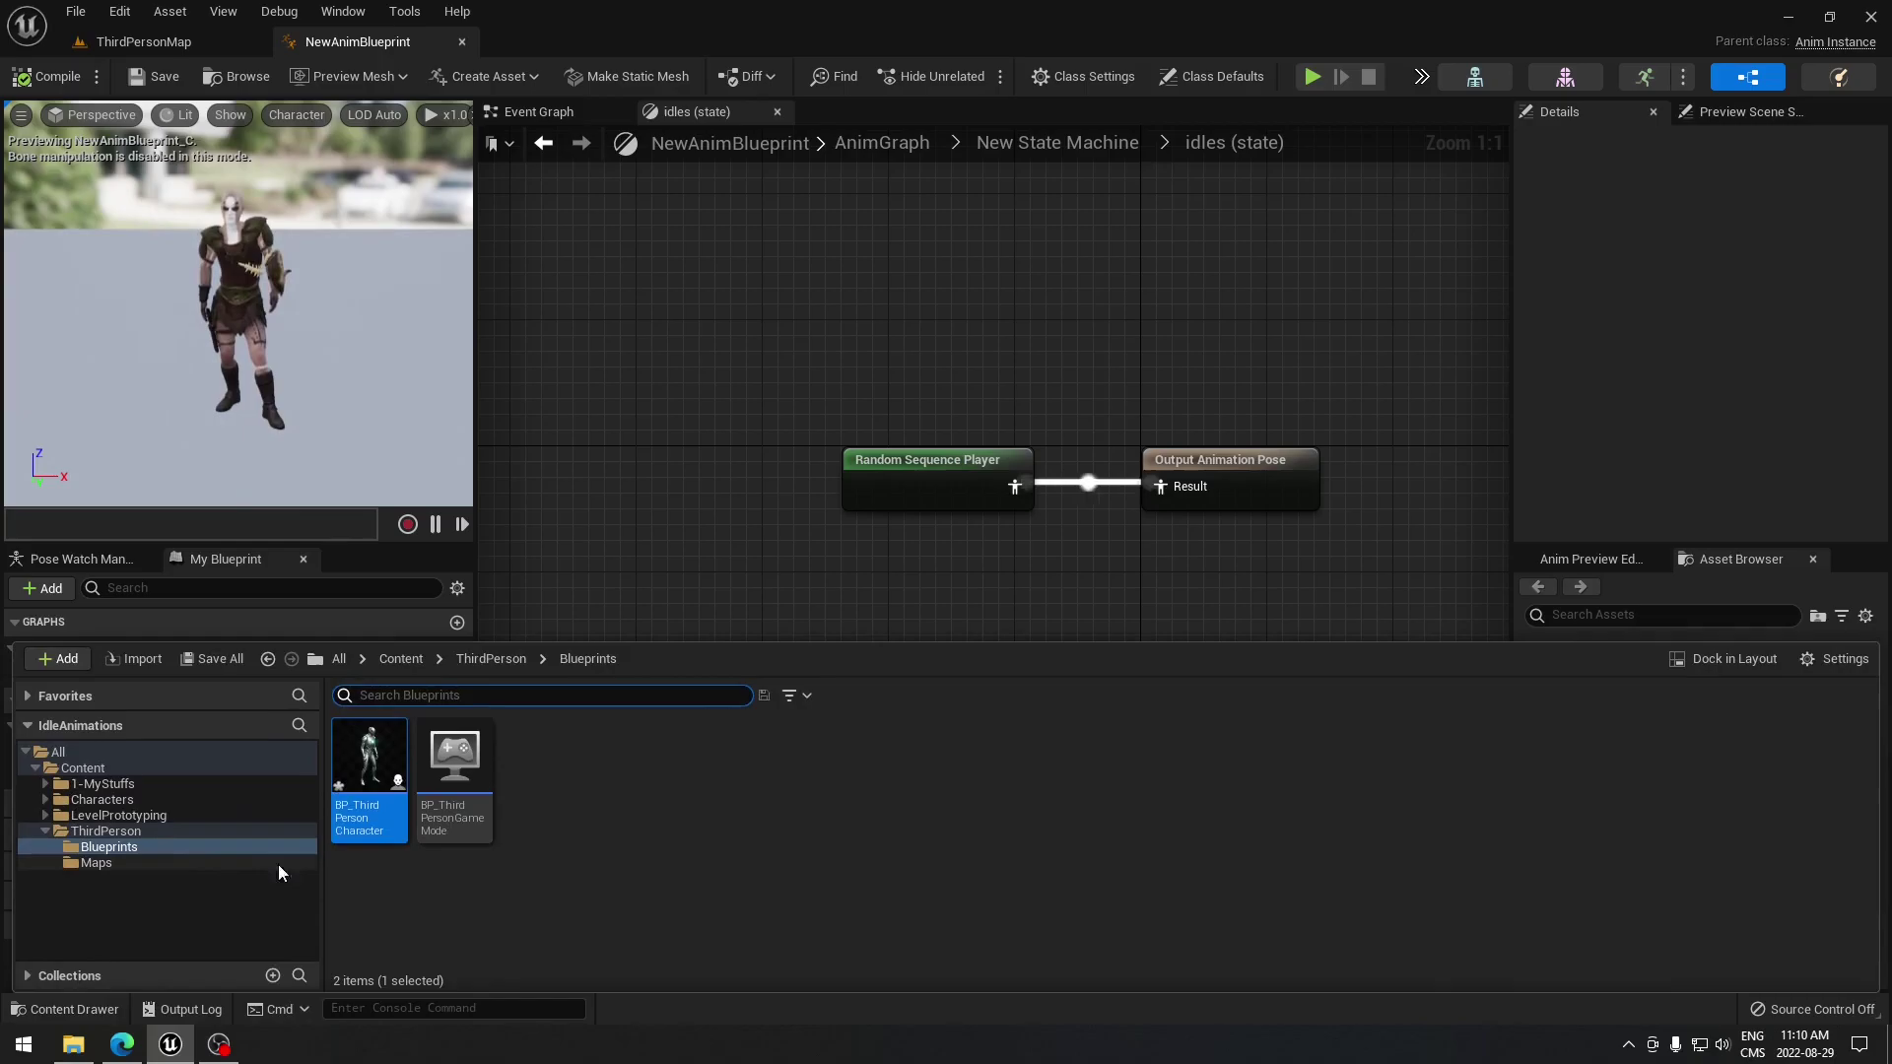
mouse_move(381, 765)
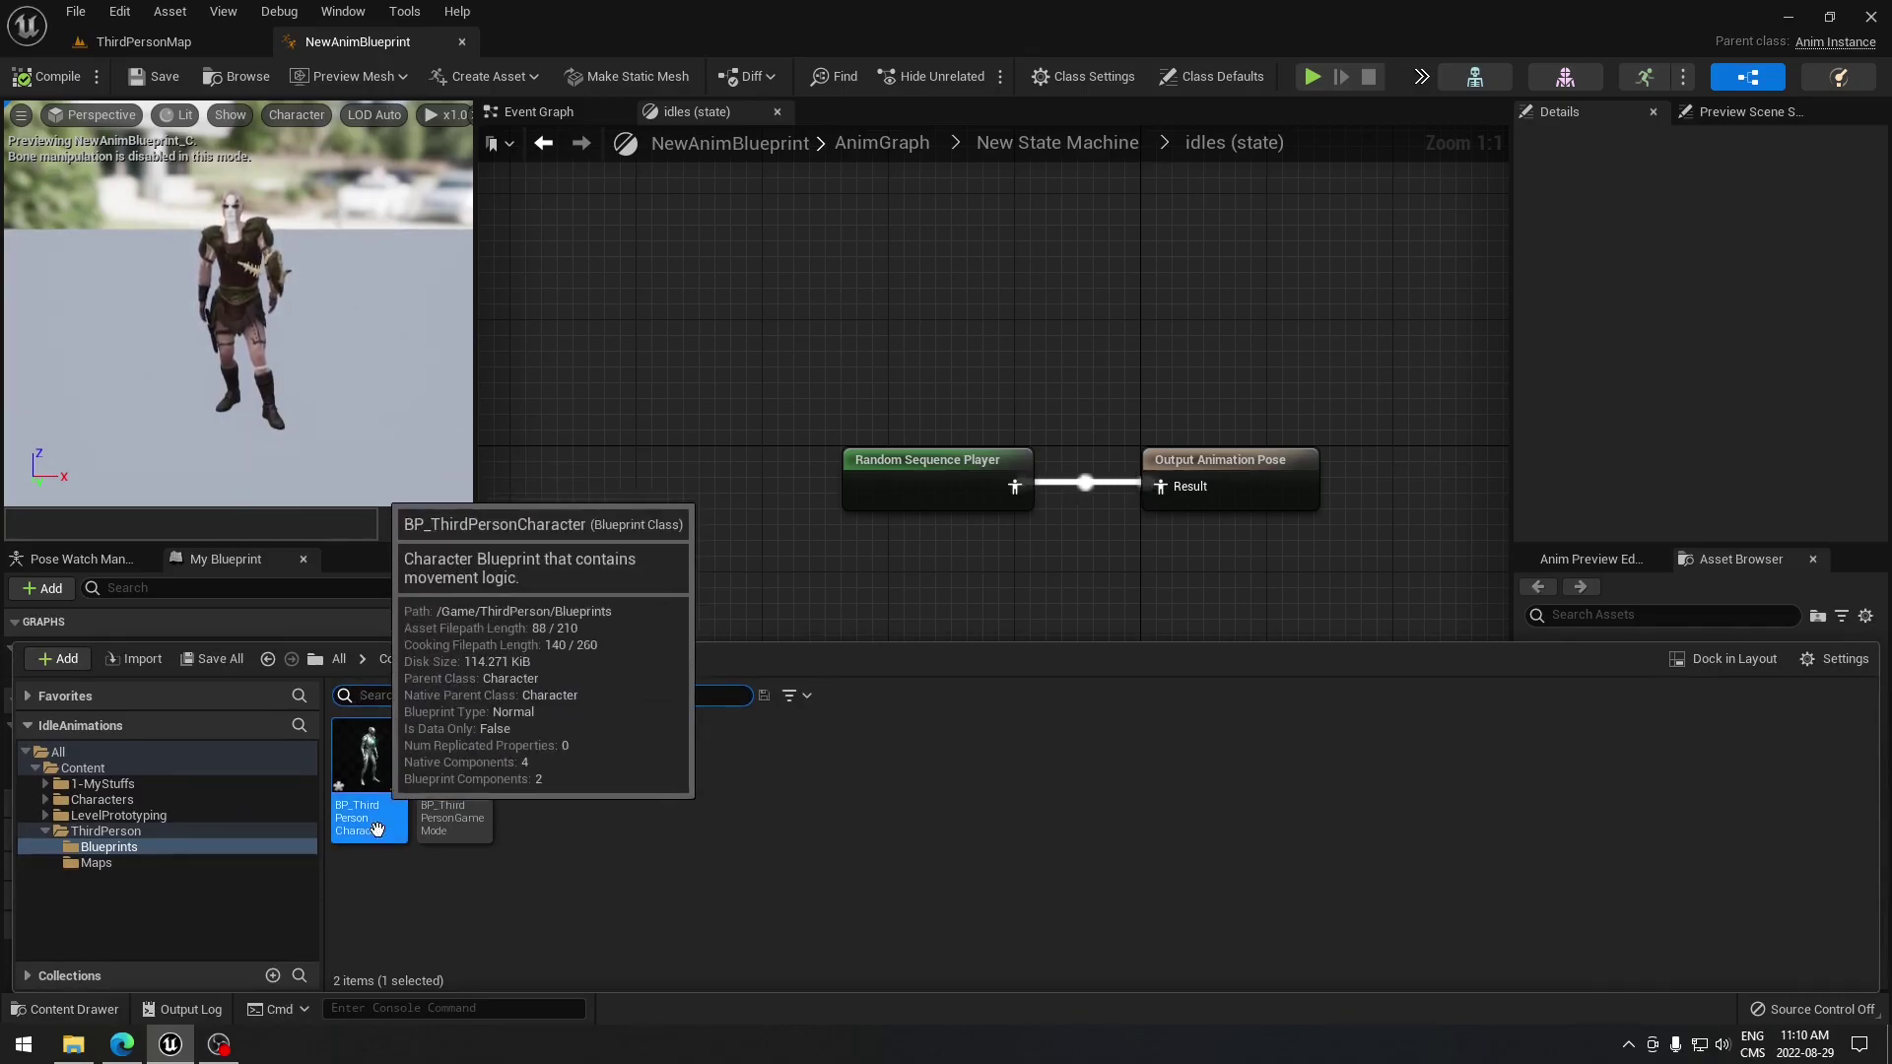
double_click(383, 755)
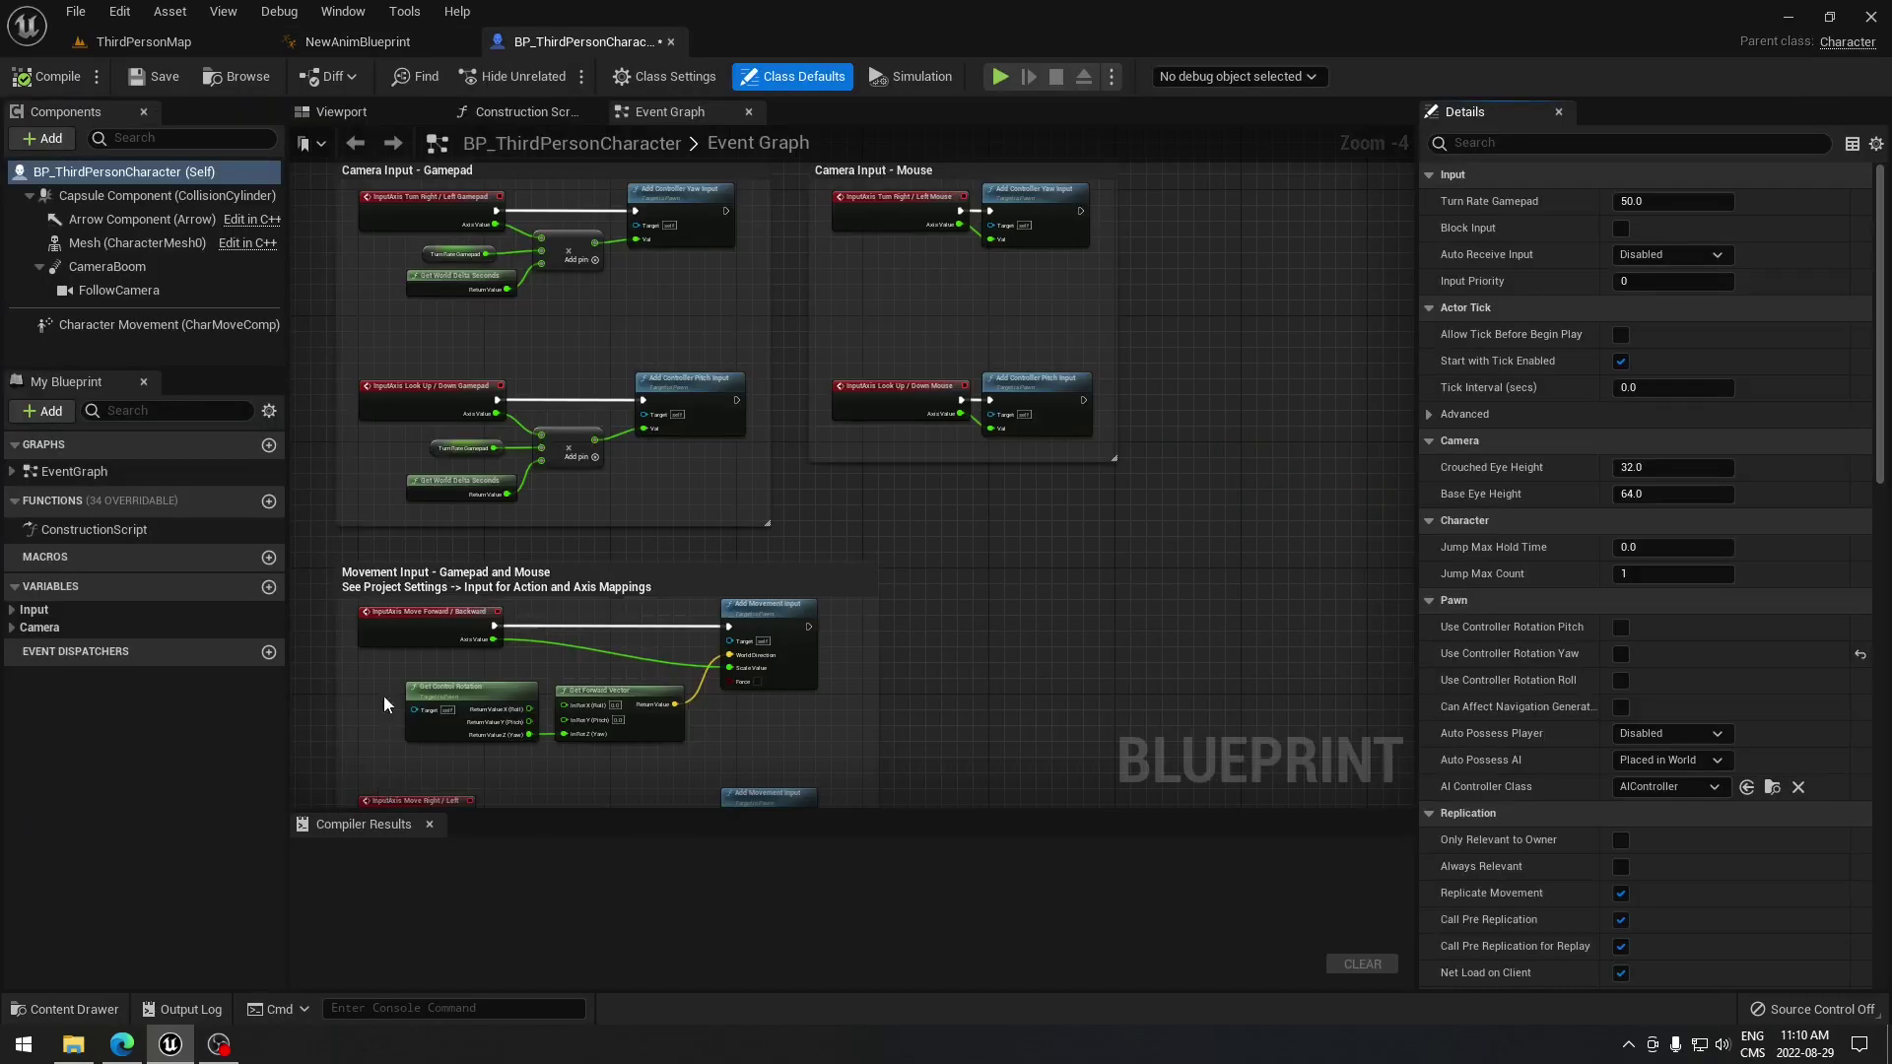
click(344, 112)
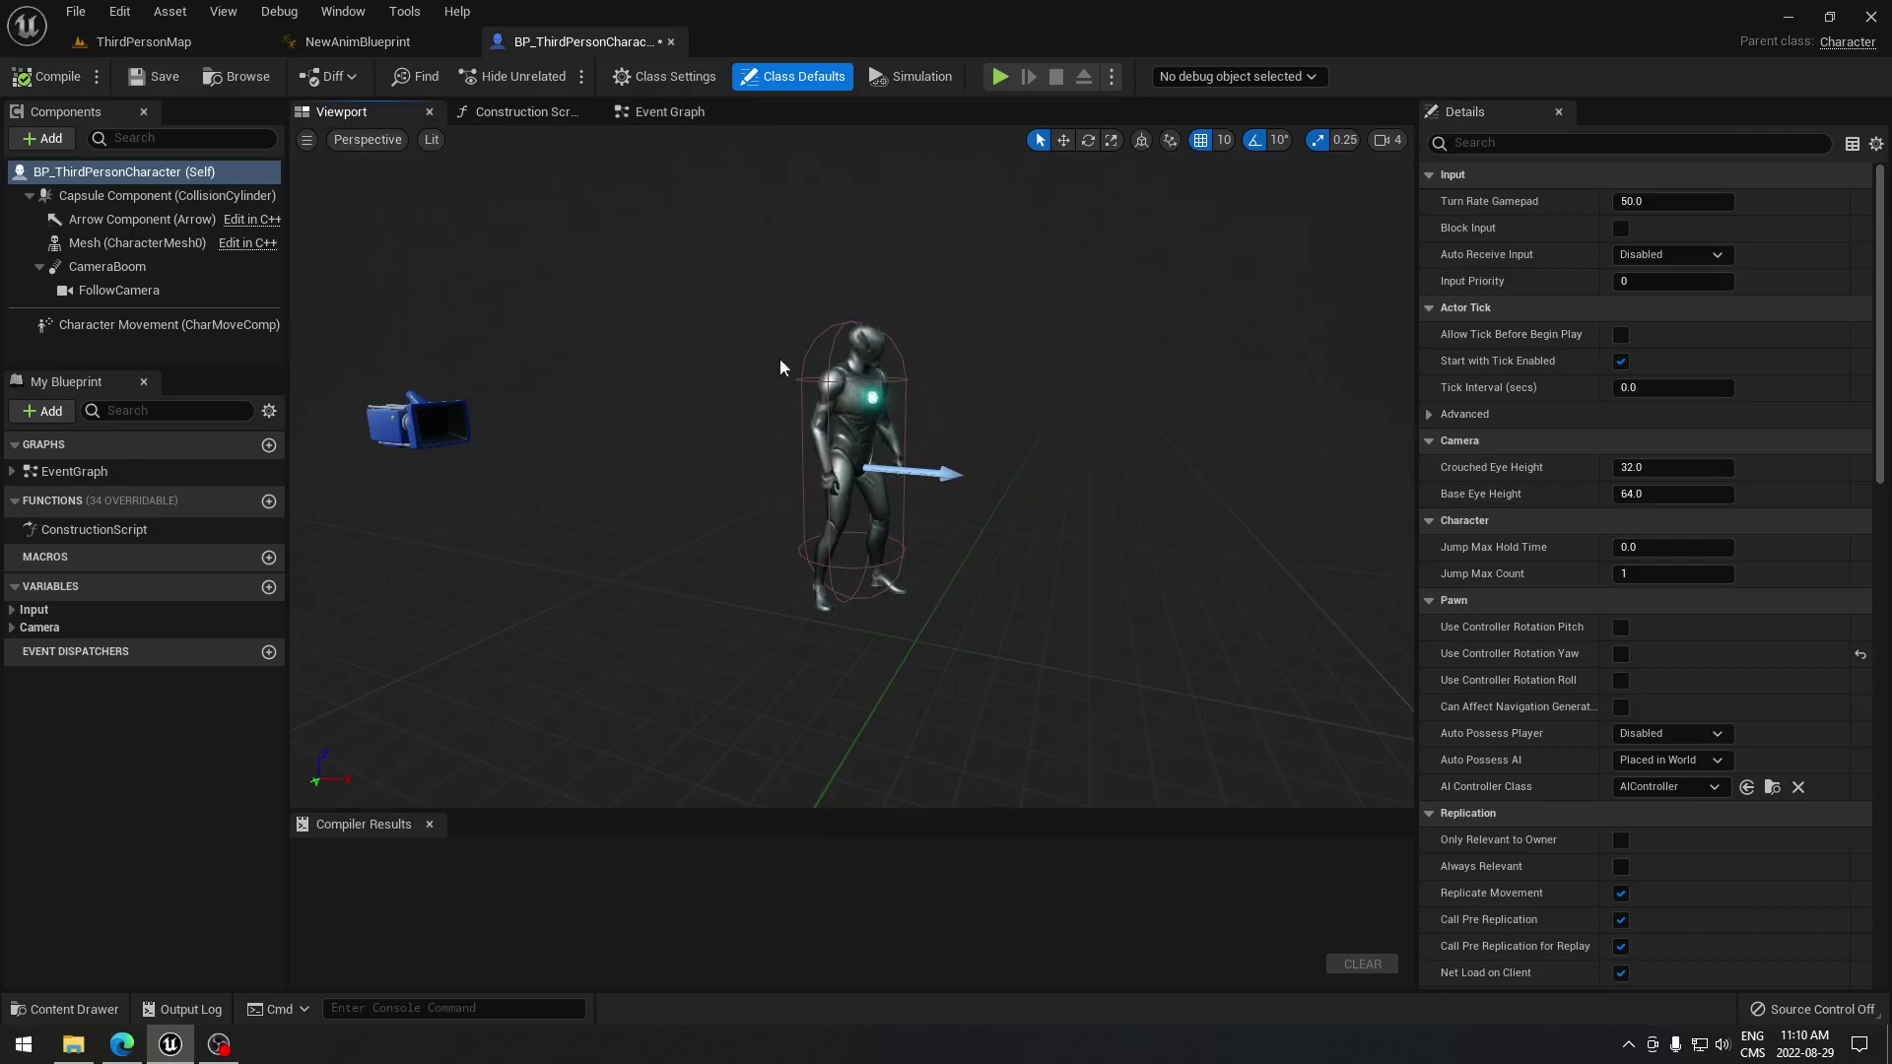
- Set the skeletal mesh of the character's Mesh component to Ch05_nonPBR
click(93, 250)
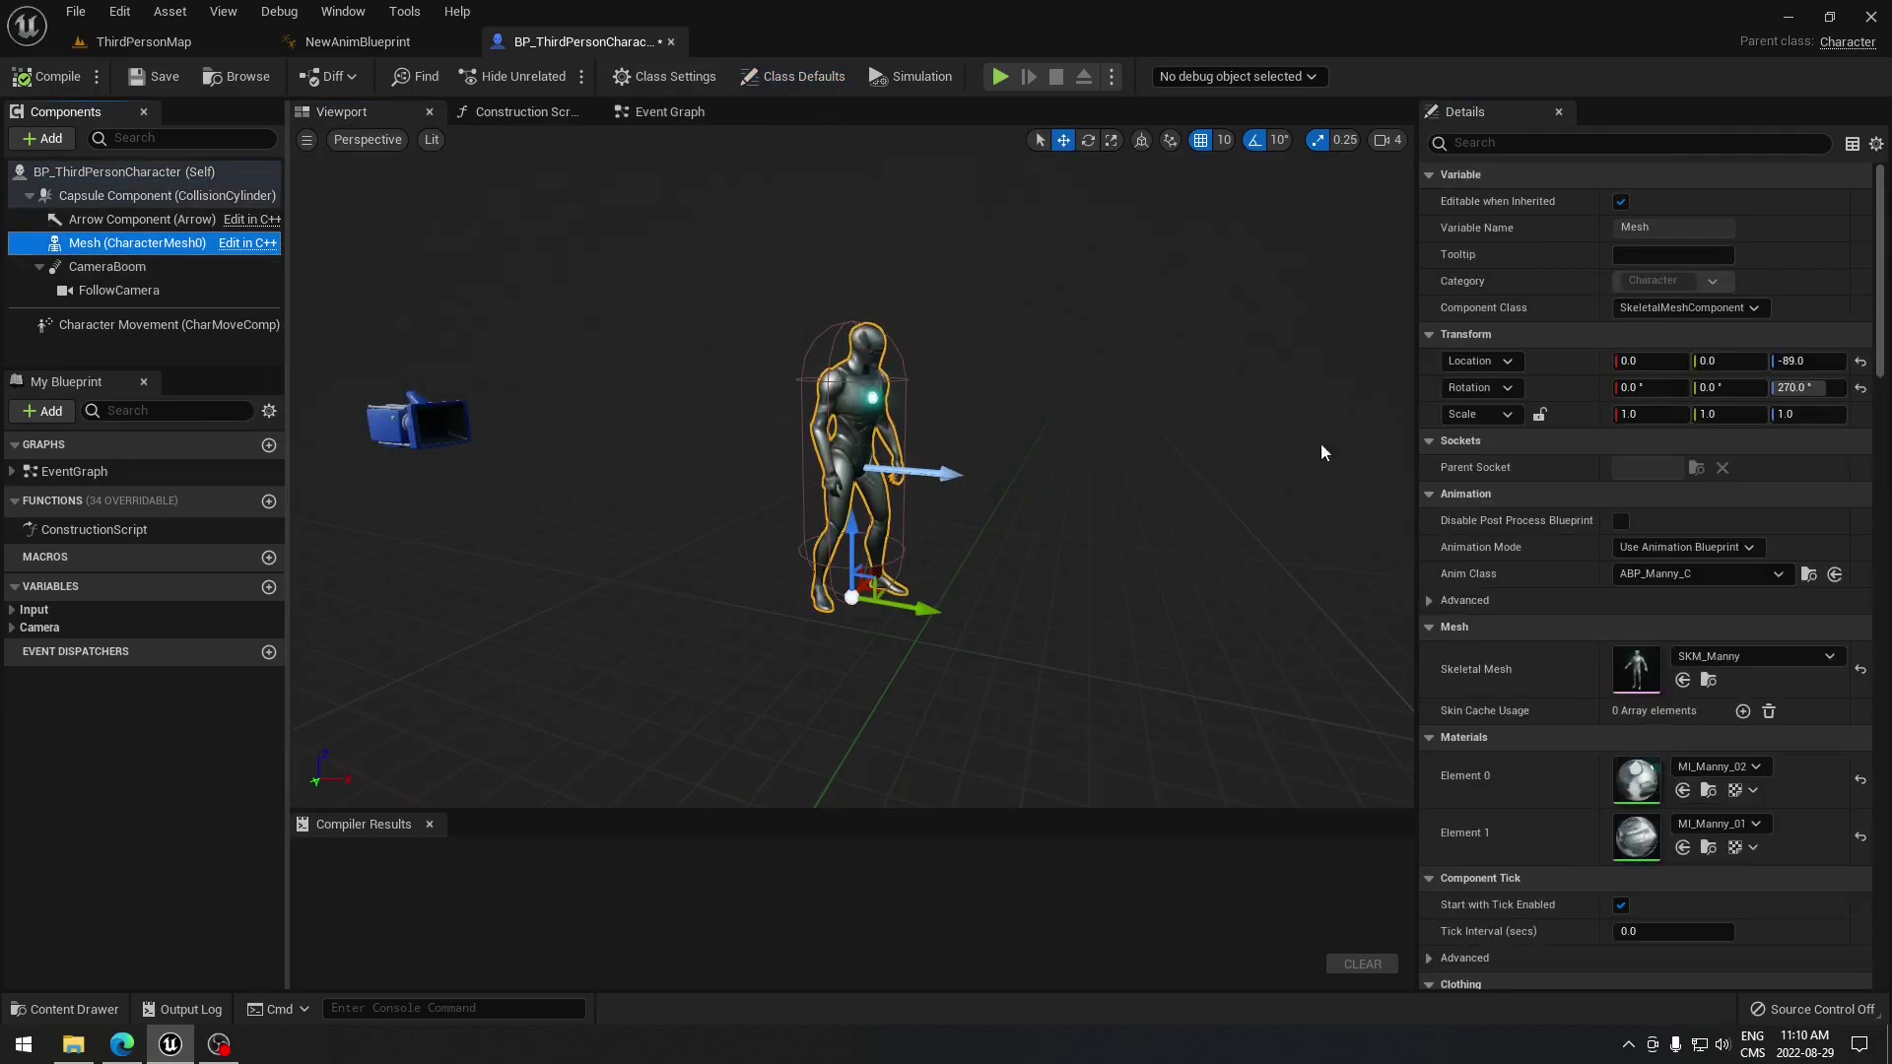
click(1829, 656)
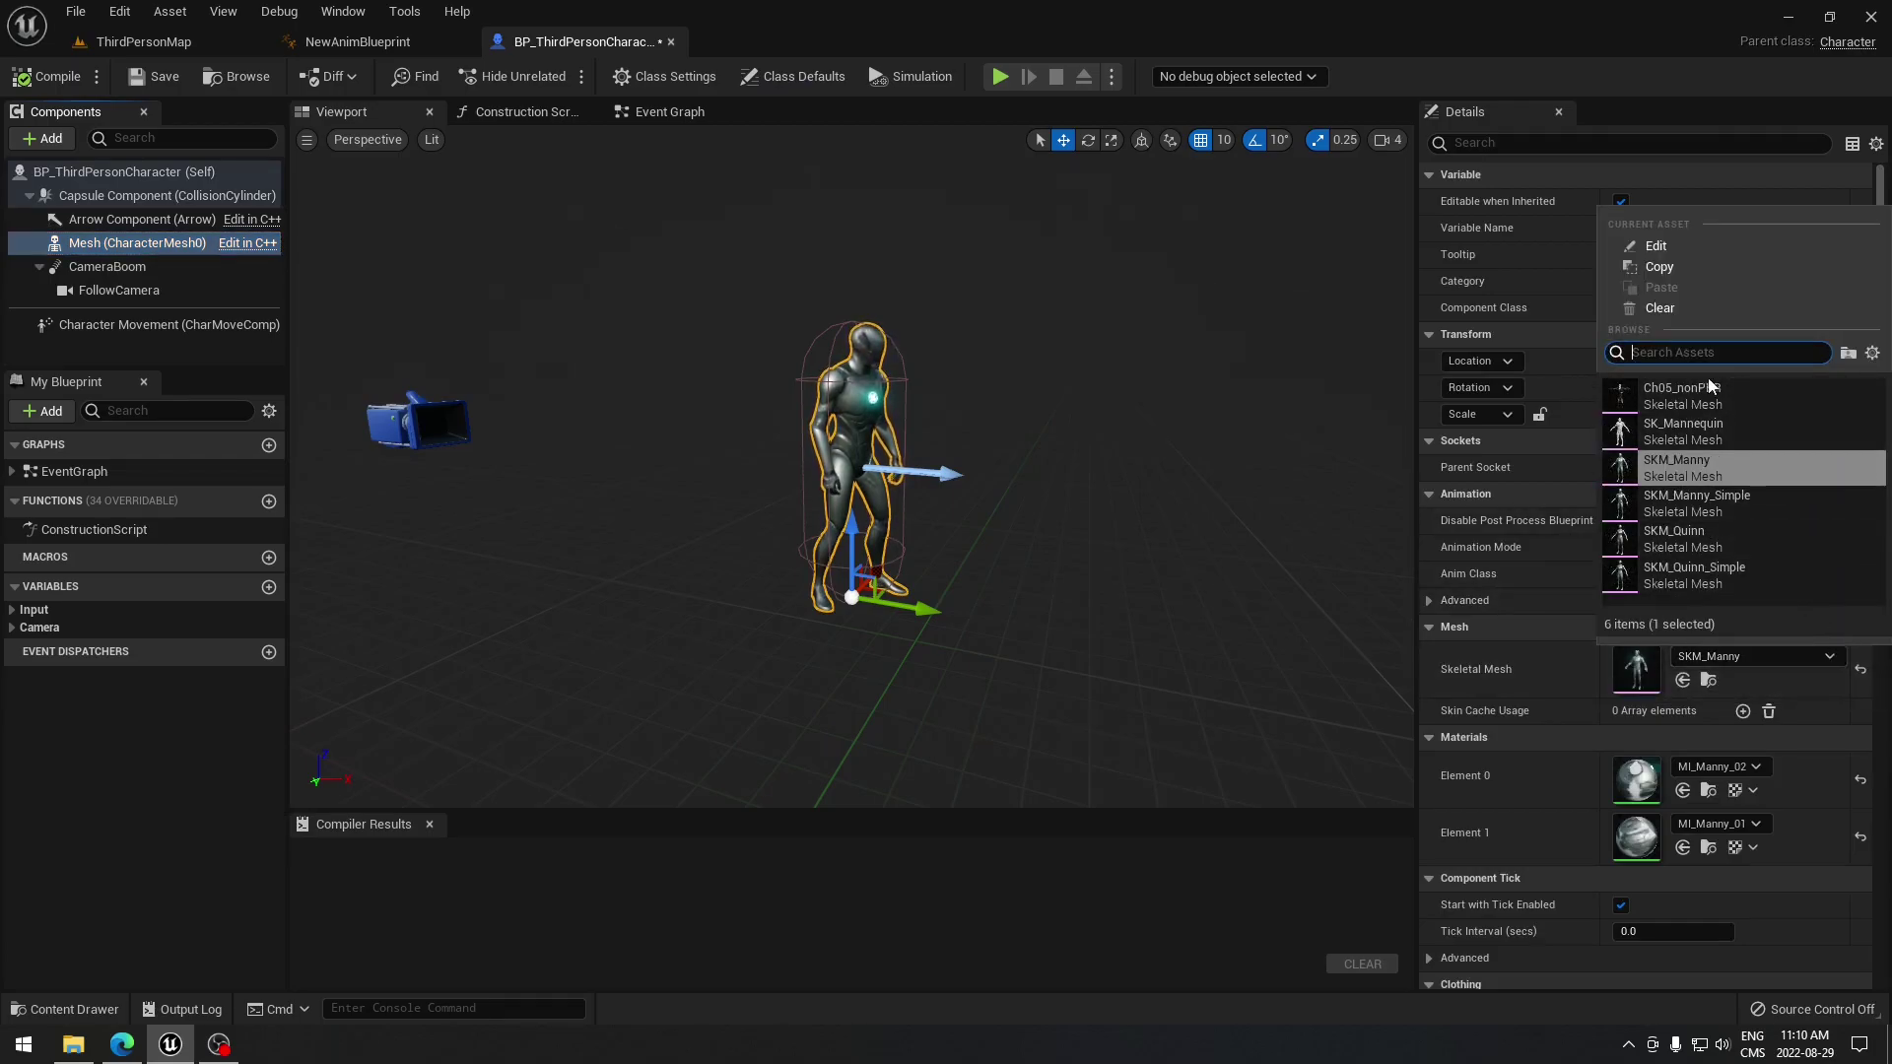
click(1728, 400)
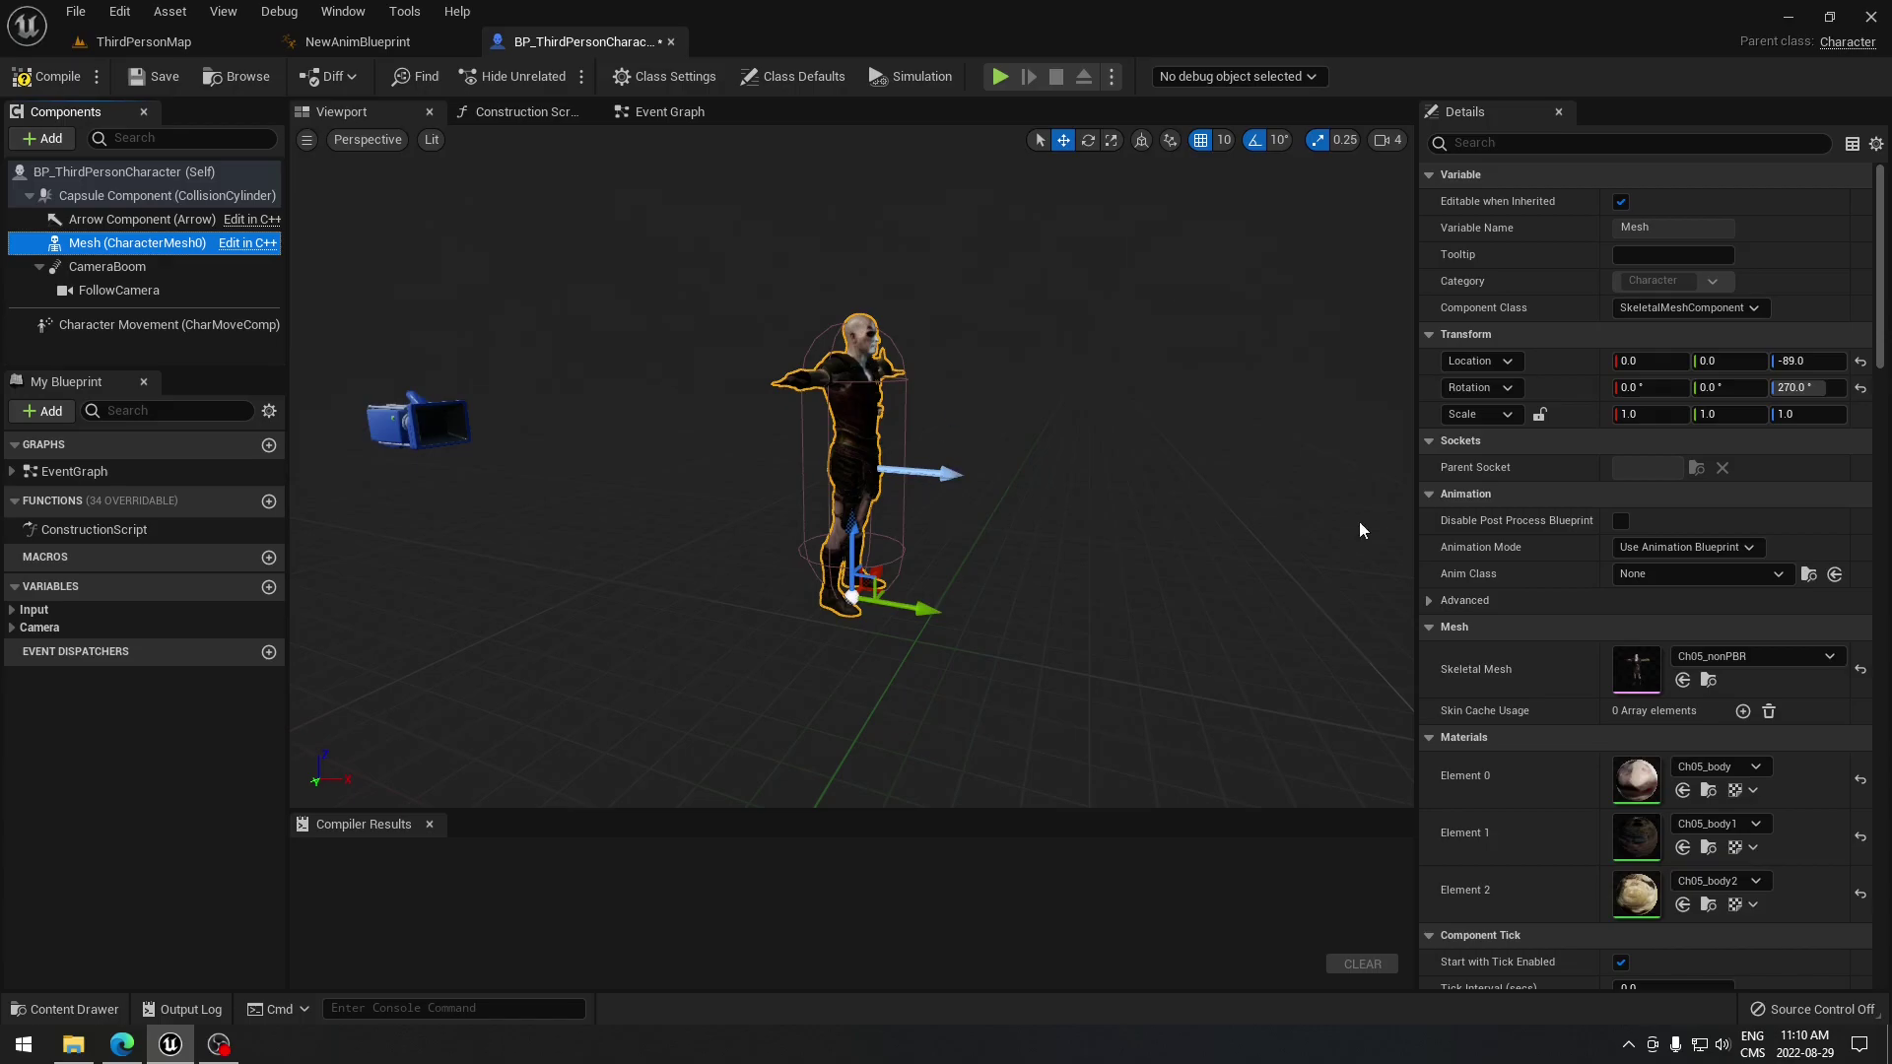
- Set the Anim Class of the character's Mesh component to NewAnimBlueprint, then compile and save the character blueprint
click(1784, 579)
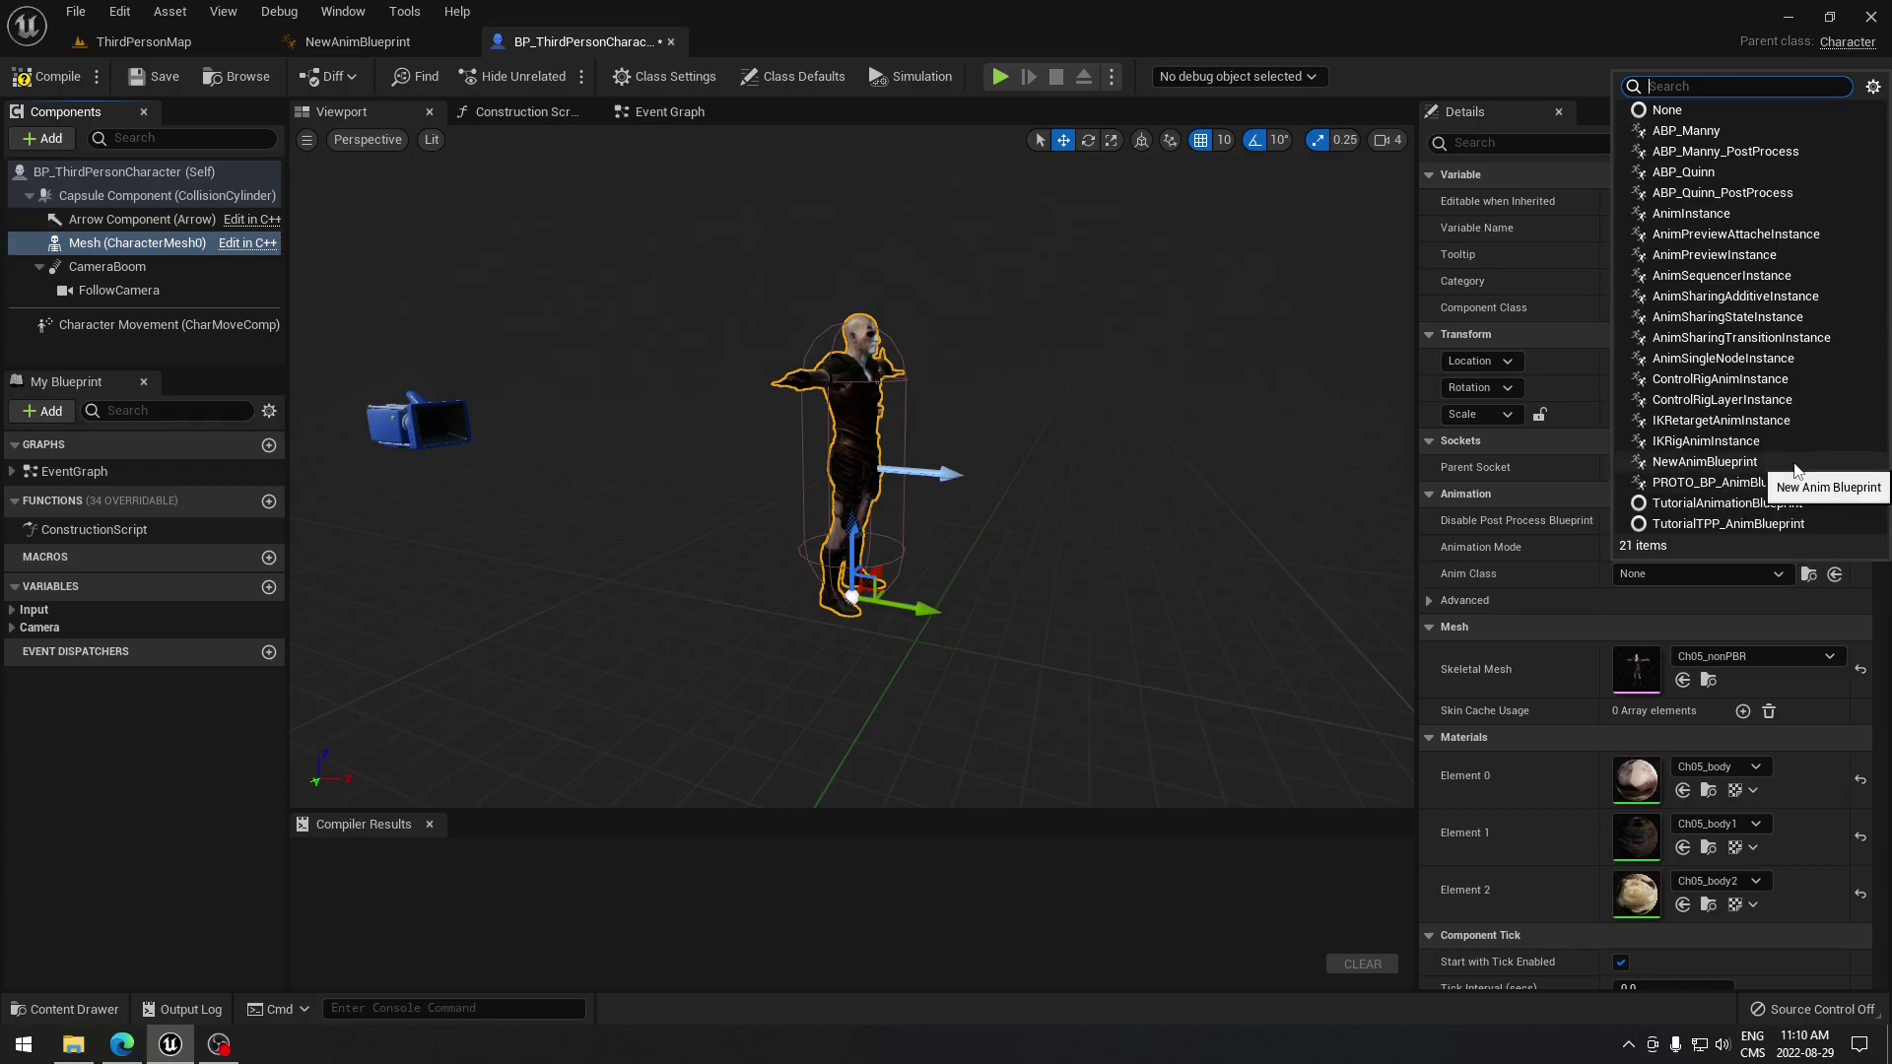
click(1726, 469)
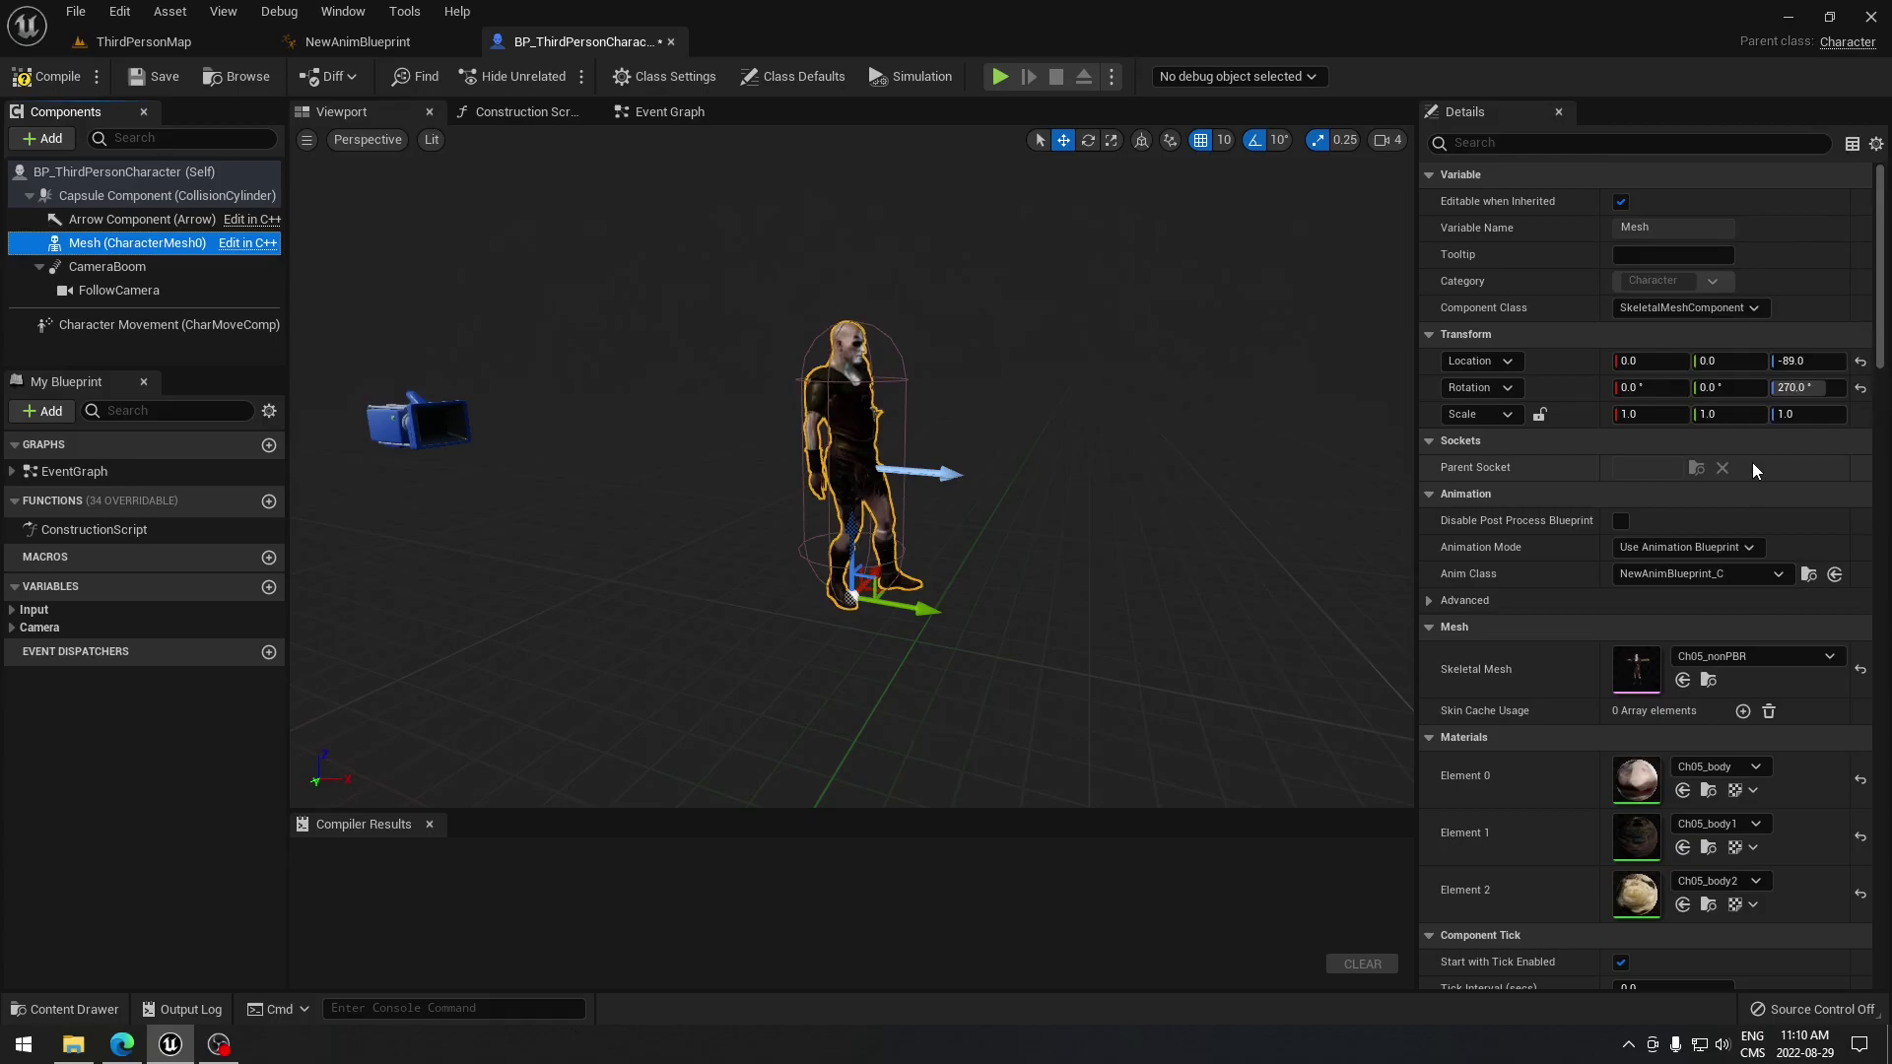
click(51, 81)
click(140, 81)
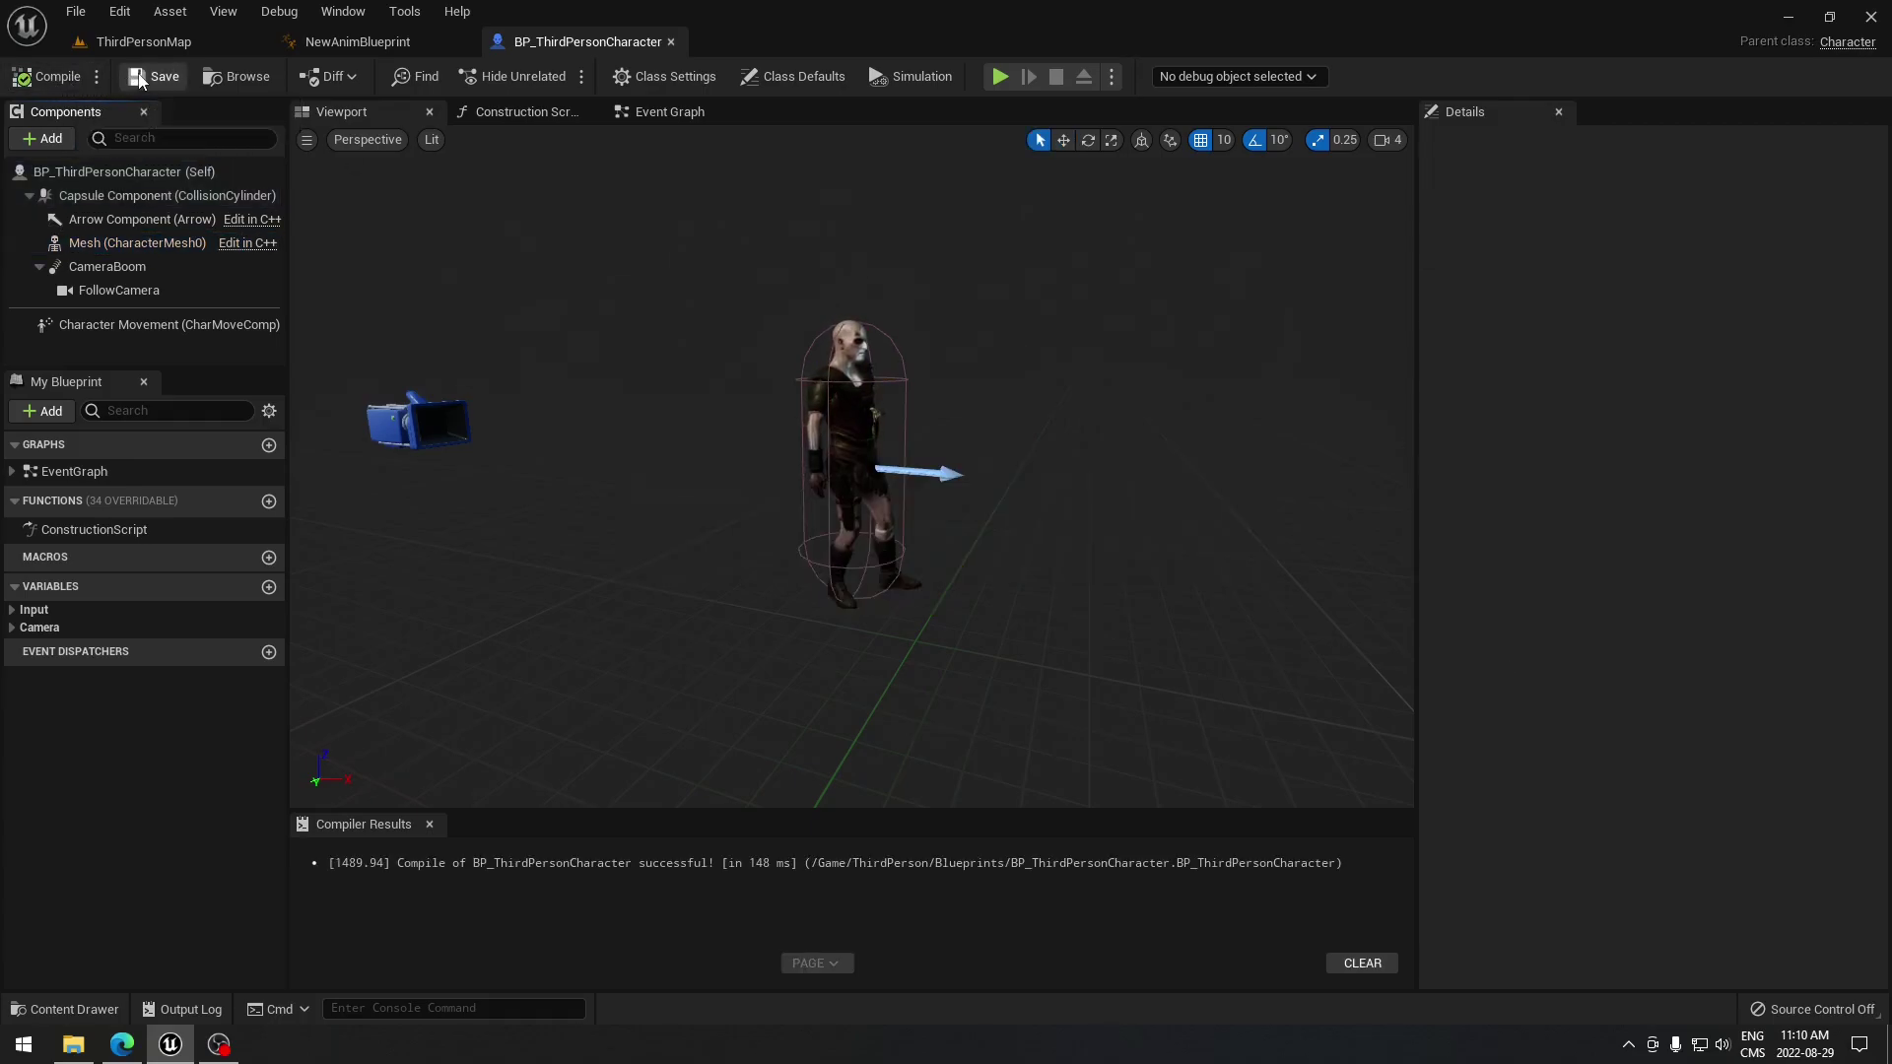
- Show the Selected GameMode classes in ThirdPersonMap's World Settings, and eject from the running play session to view the character from the front
click(144, 42)
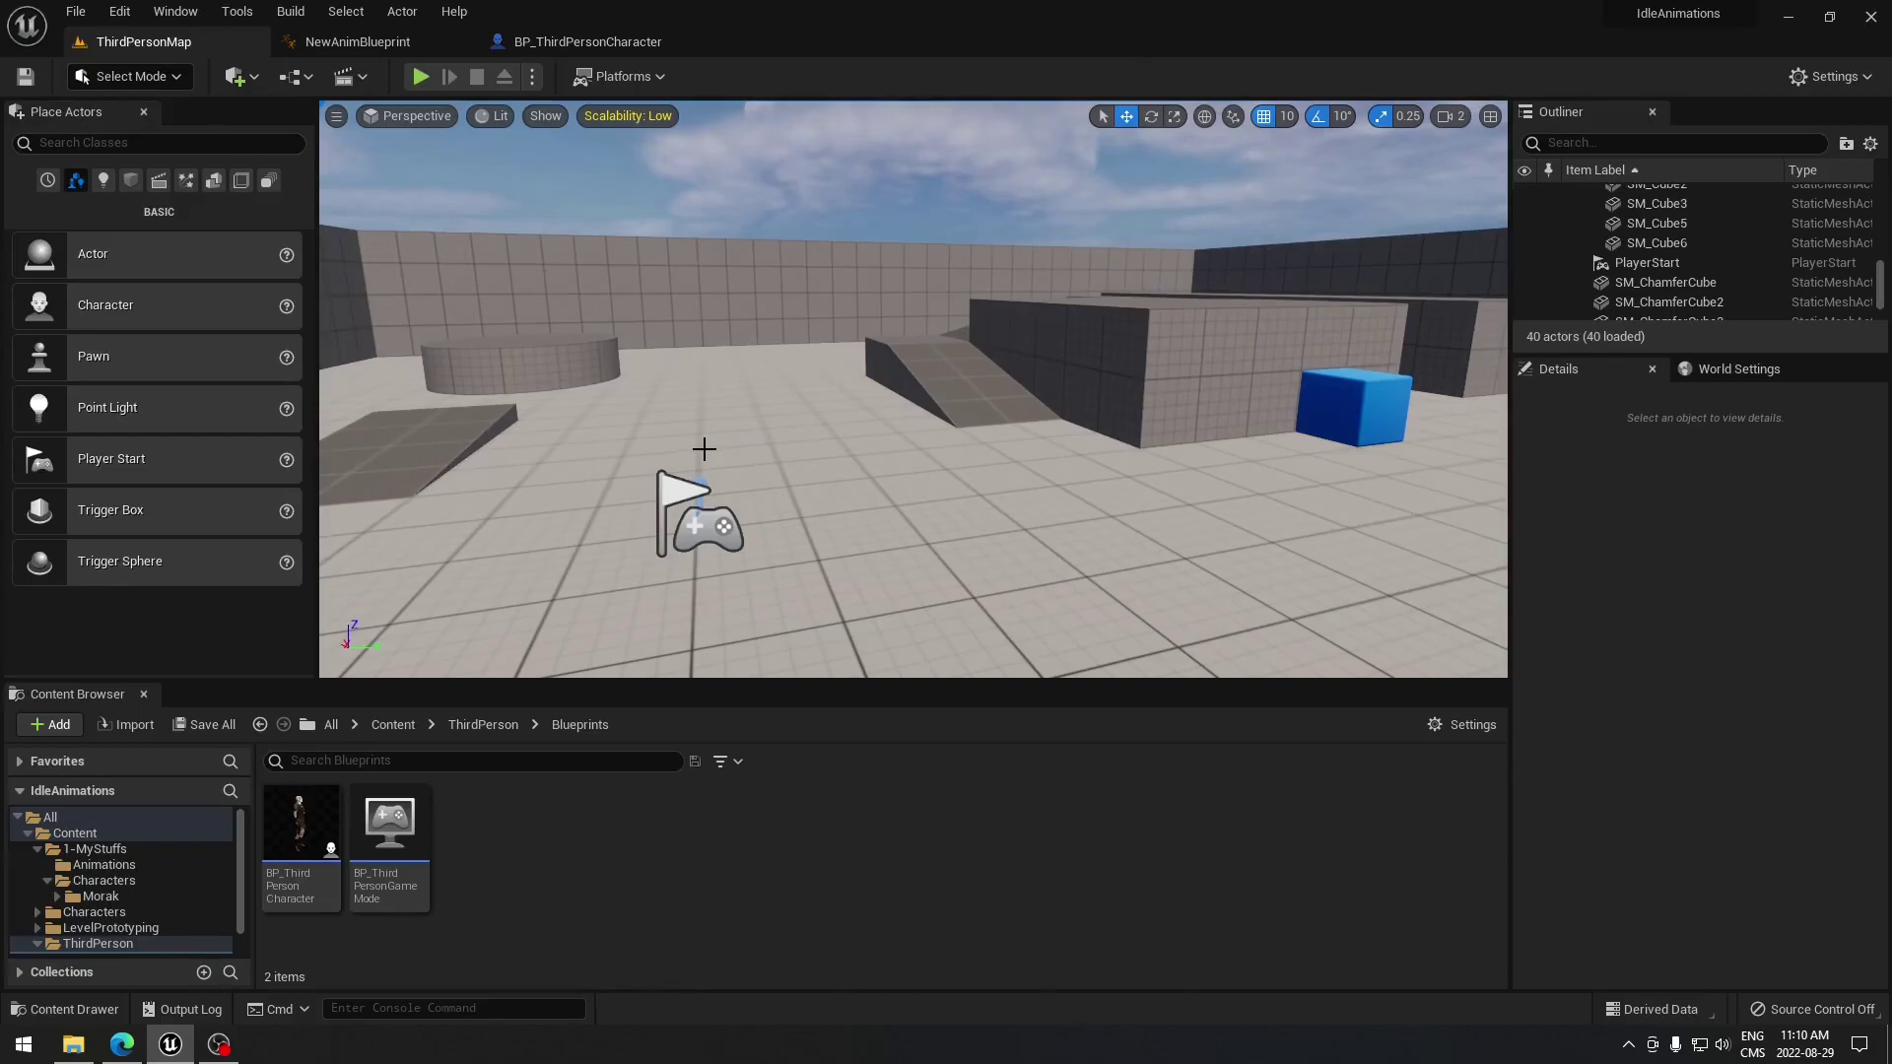
click(1731, 371)
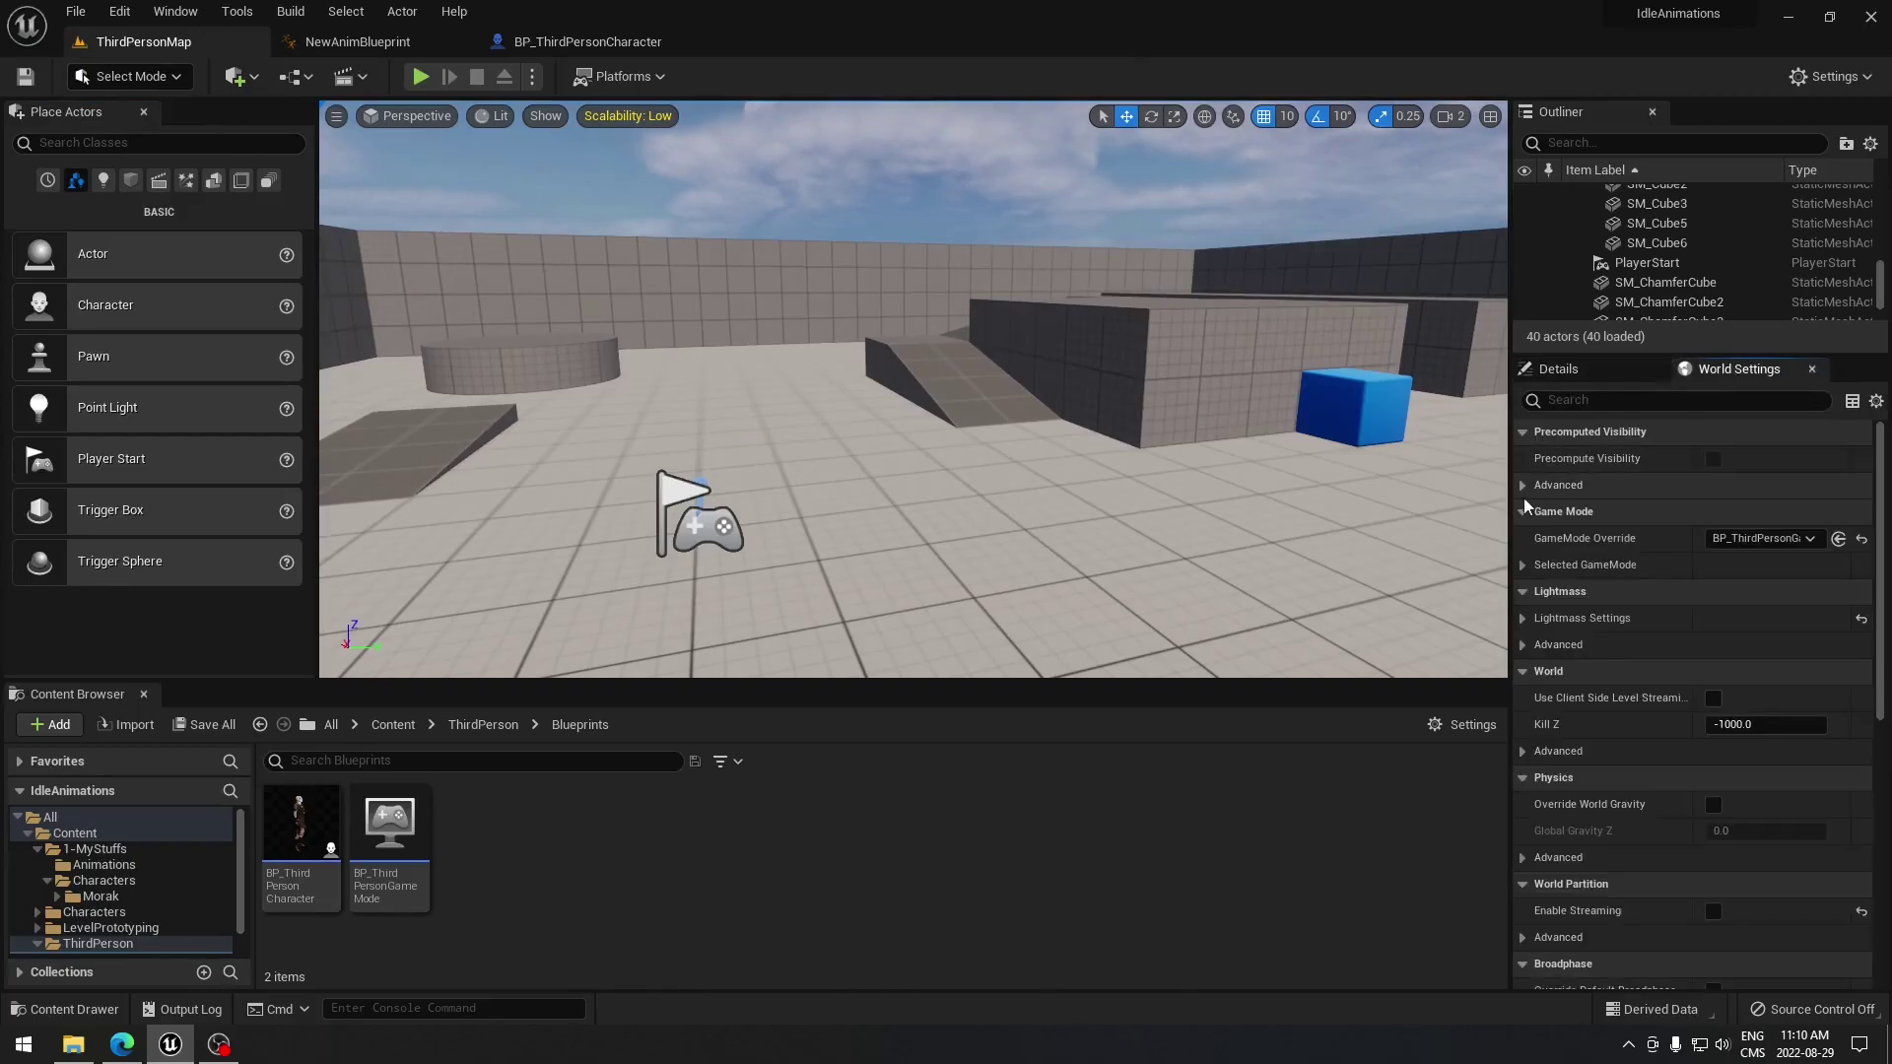
click(1523, 566)
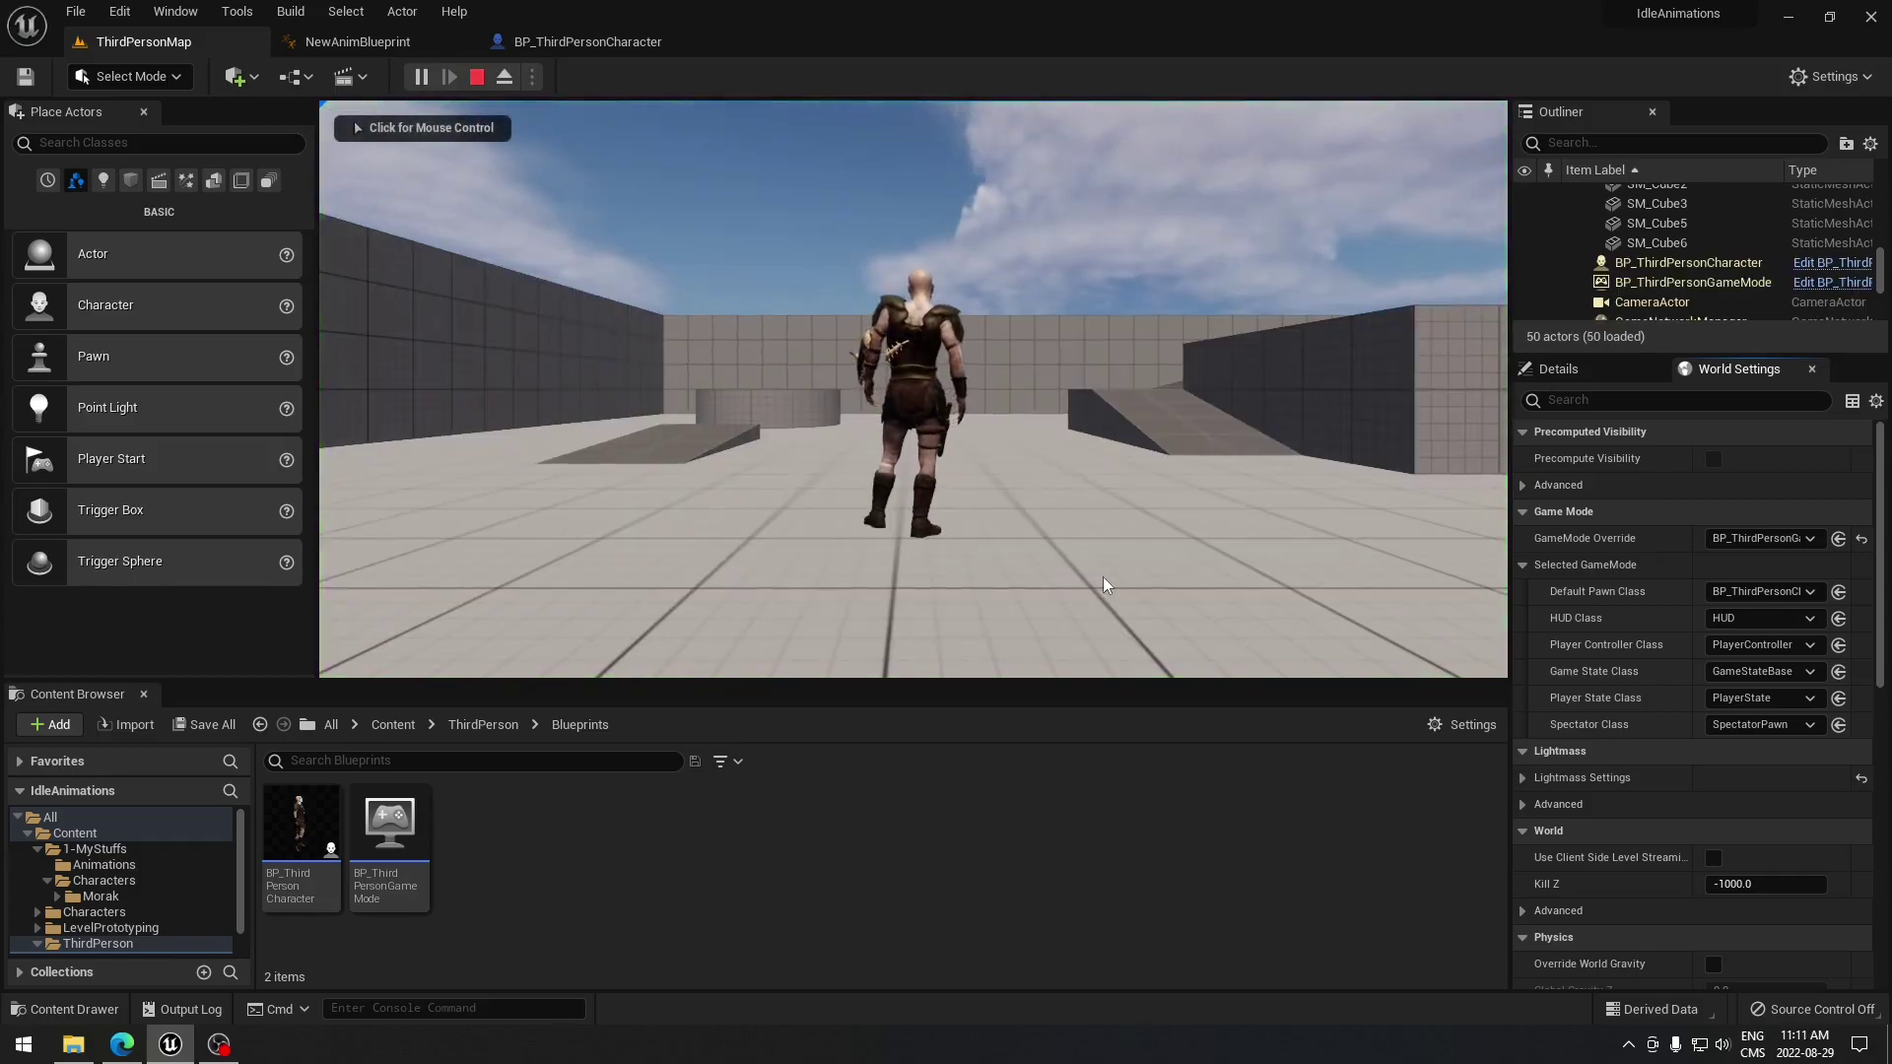
key(F8)
right_drag(1047, 553, 1032, 544)
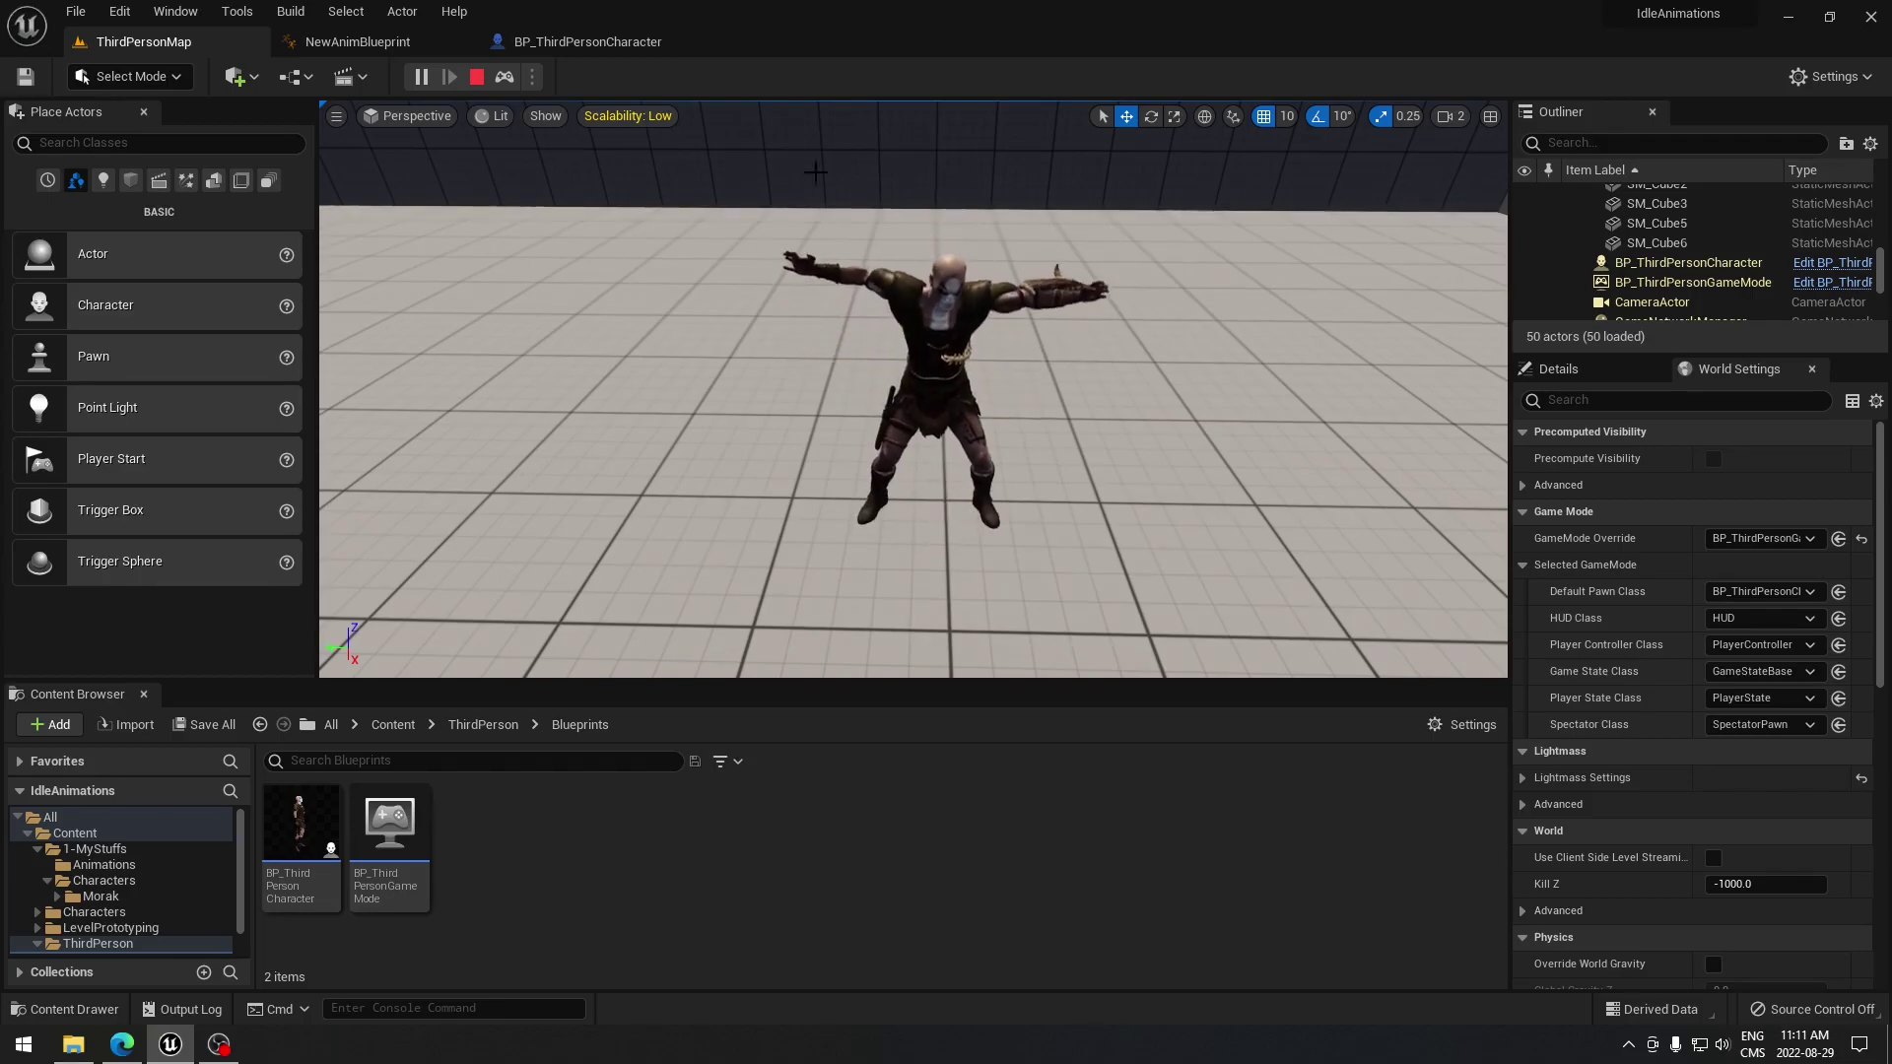
- Set the Blend In time of entry Index 0 of NewAnimBlueprint's Random Sequence Player to 0.5
click(360, 41)
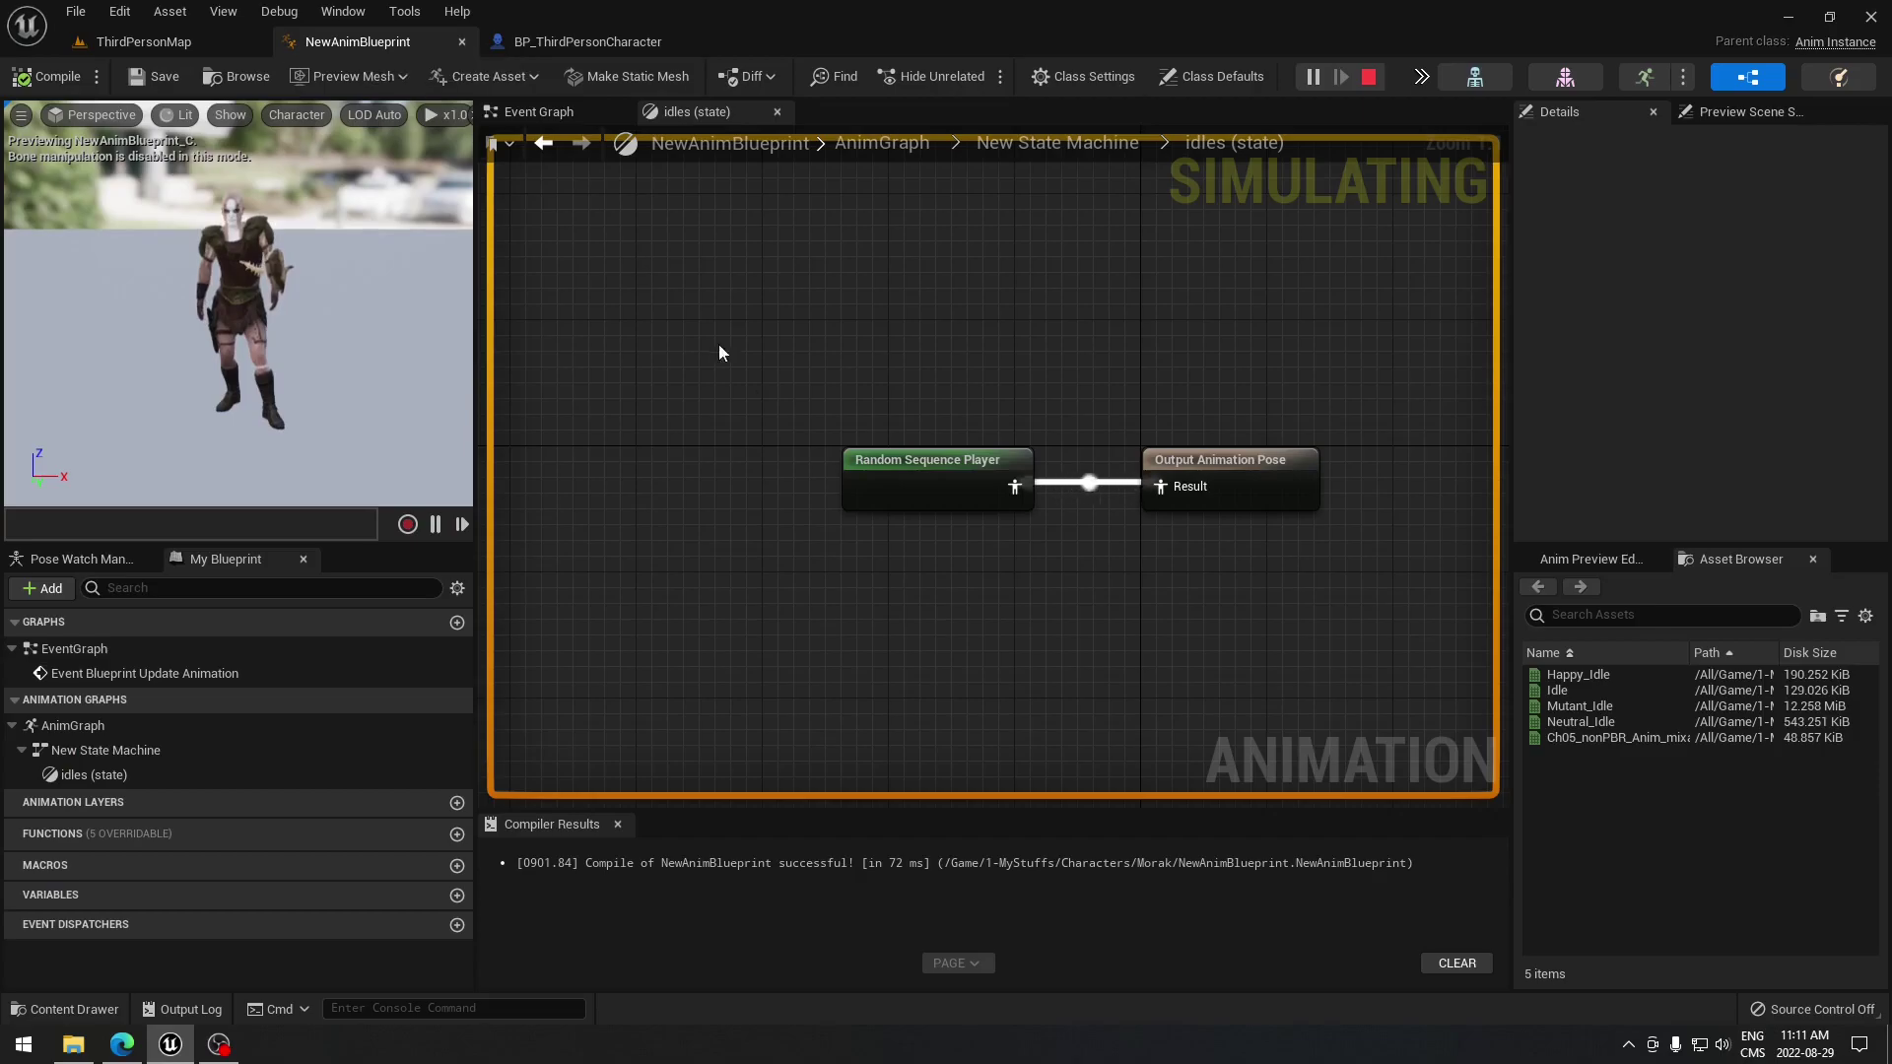
click(931, 477)
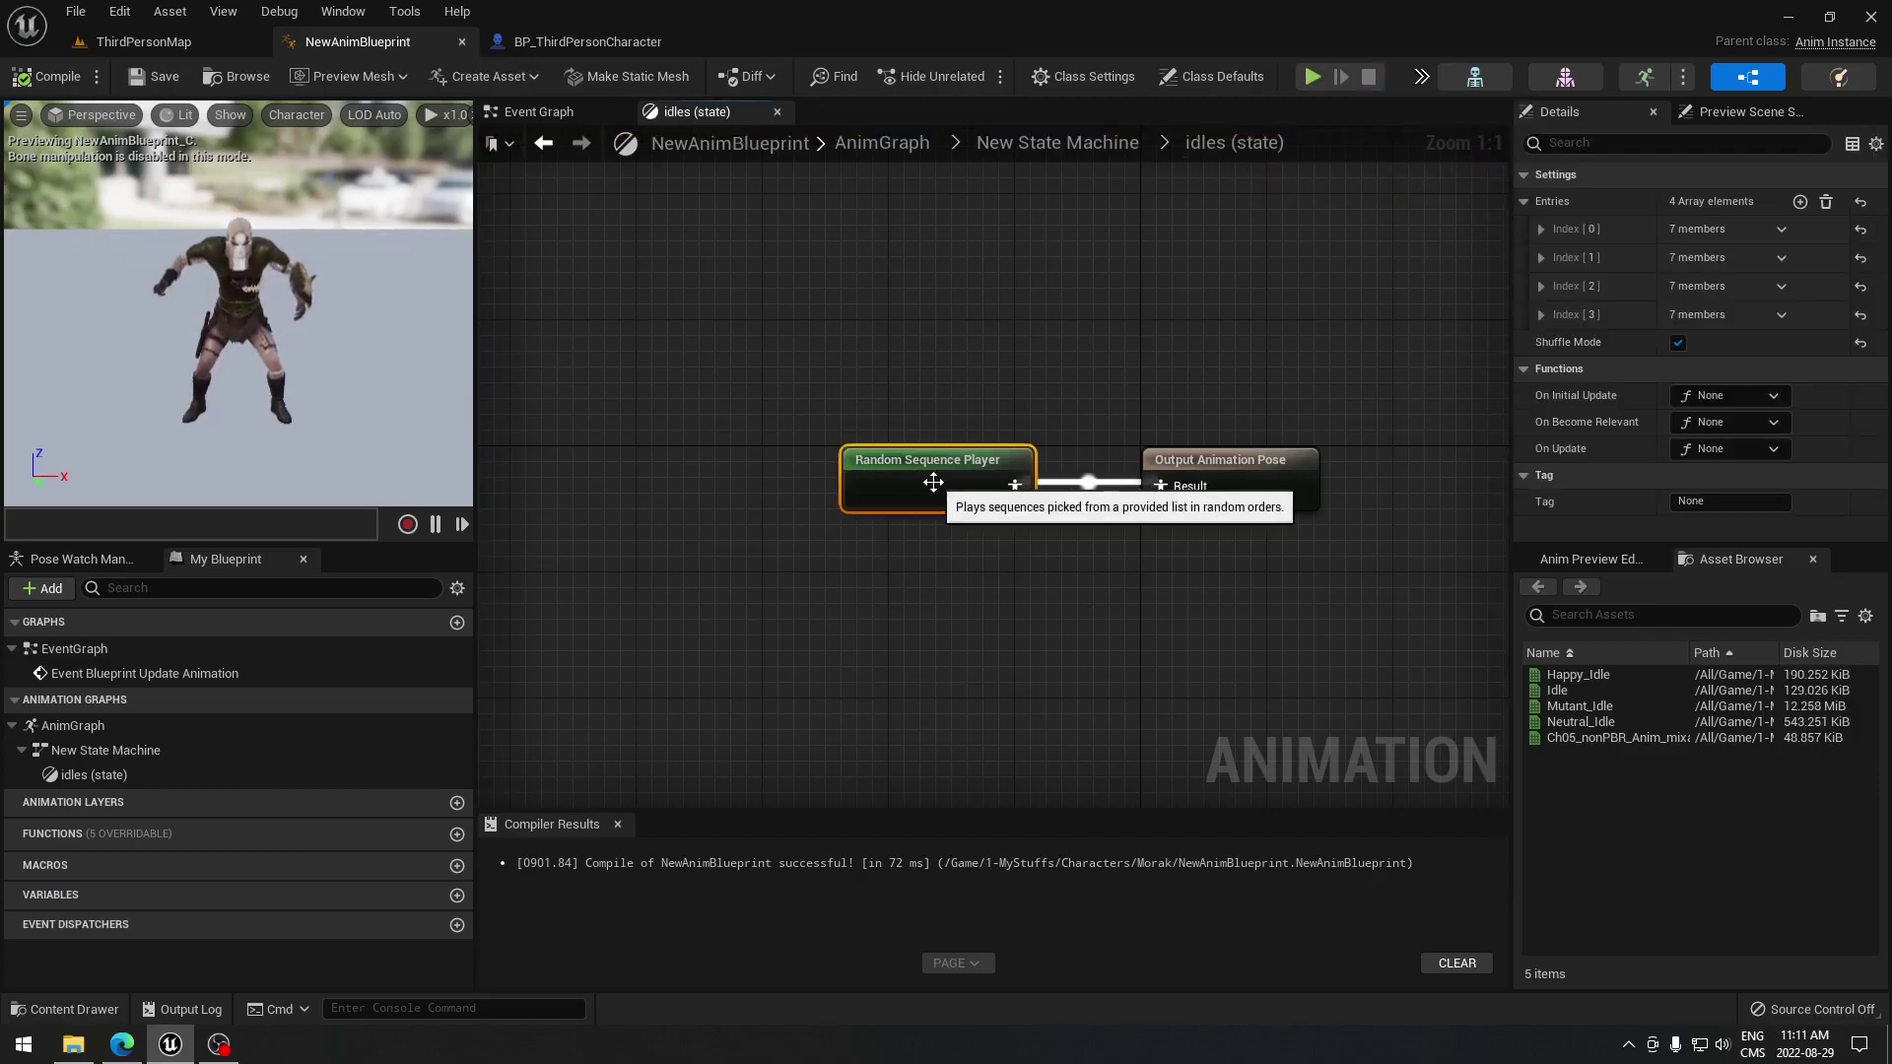
click(1779, 230)
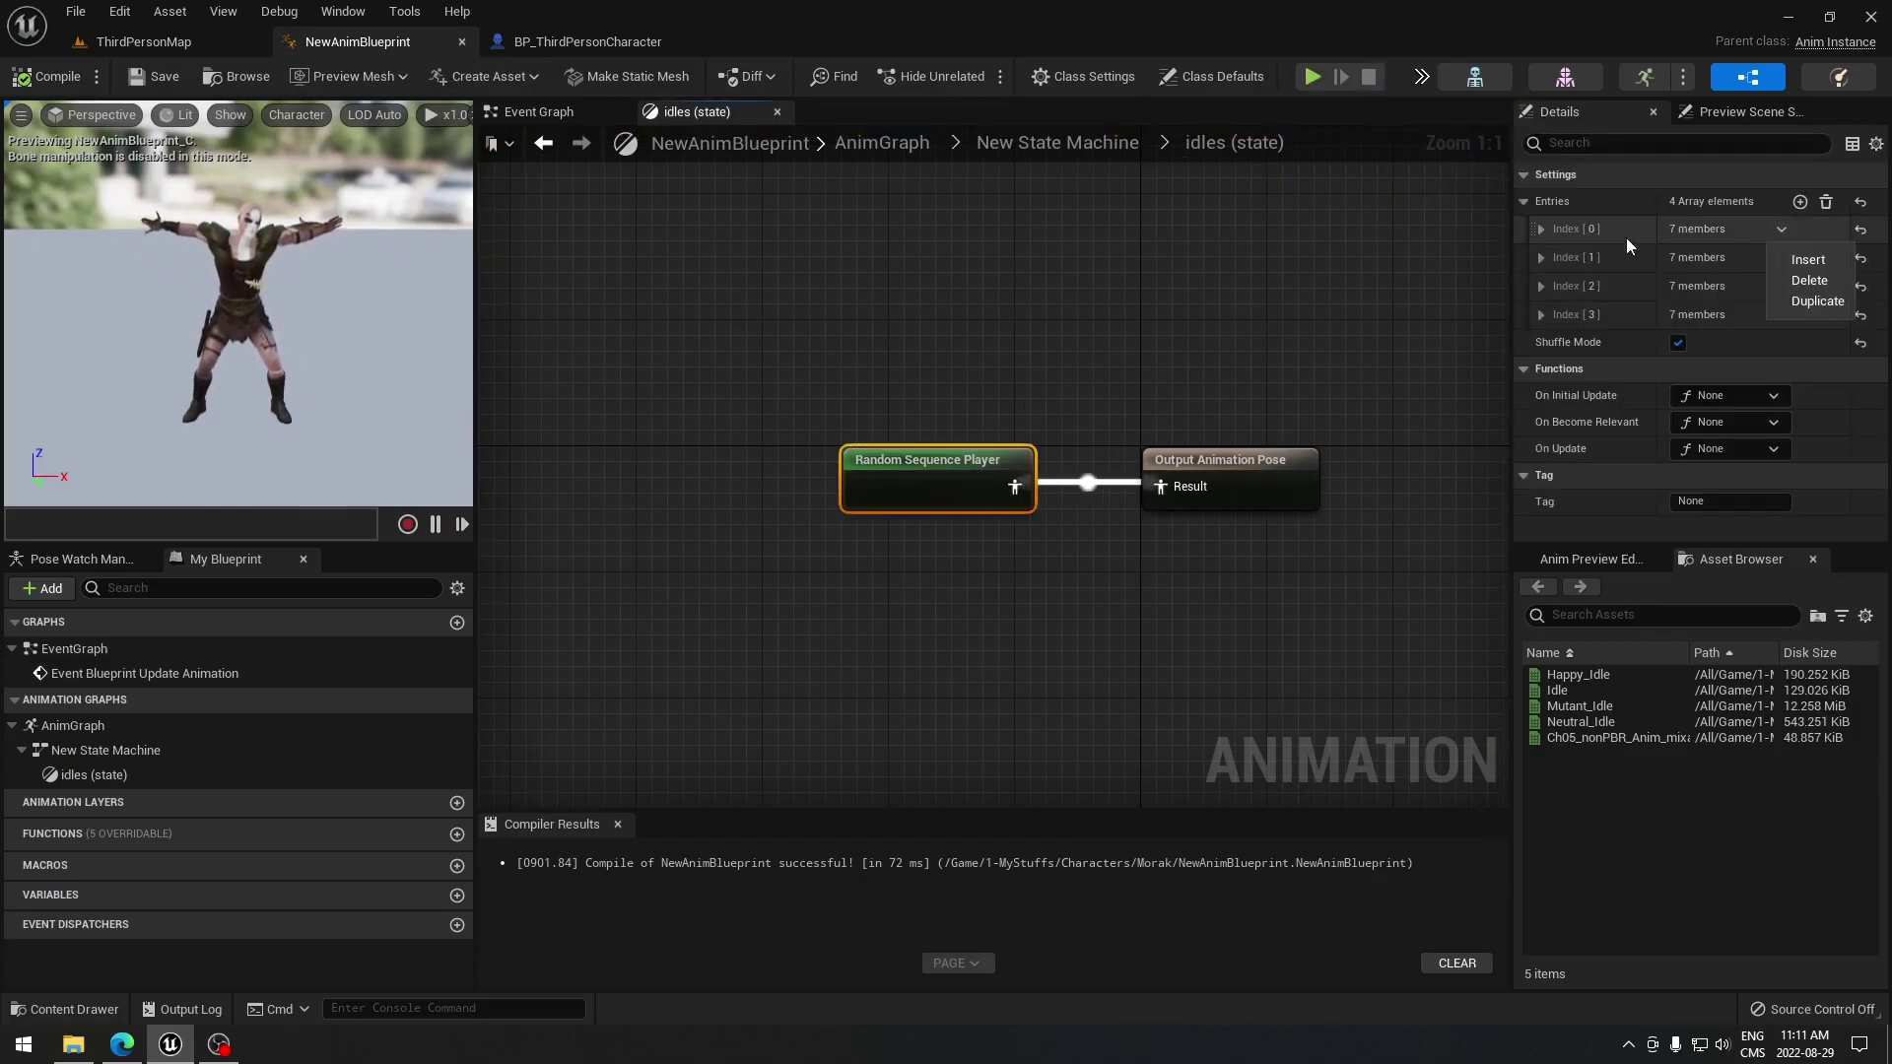
click(1537, 231)
click(1537, 230)
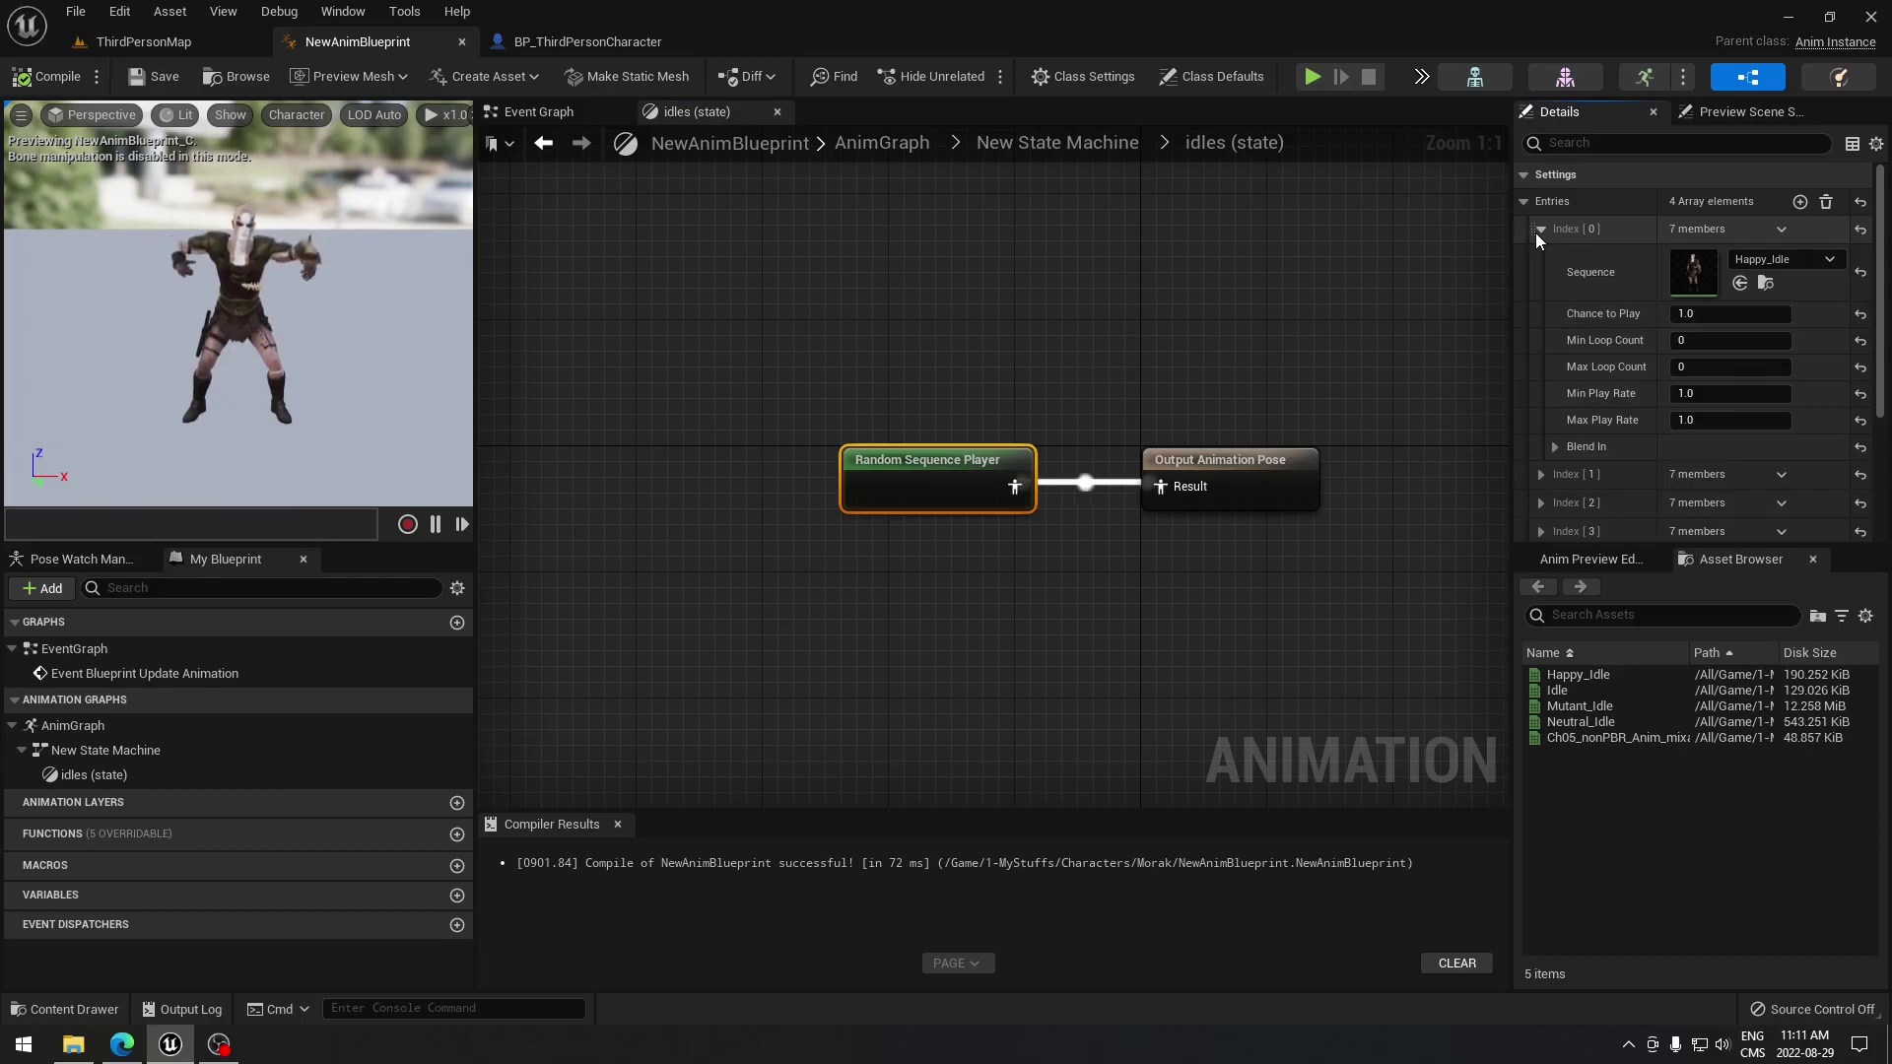
click(1554, 446)
click(1726, 474)
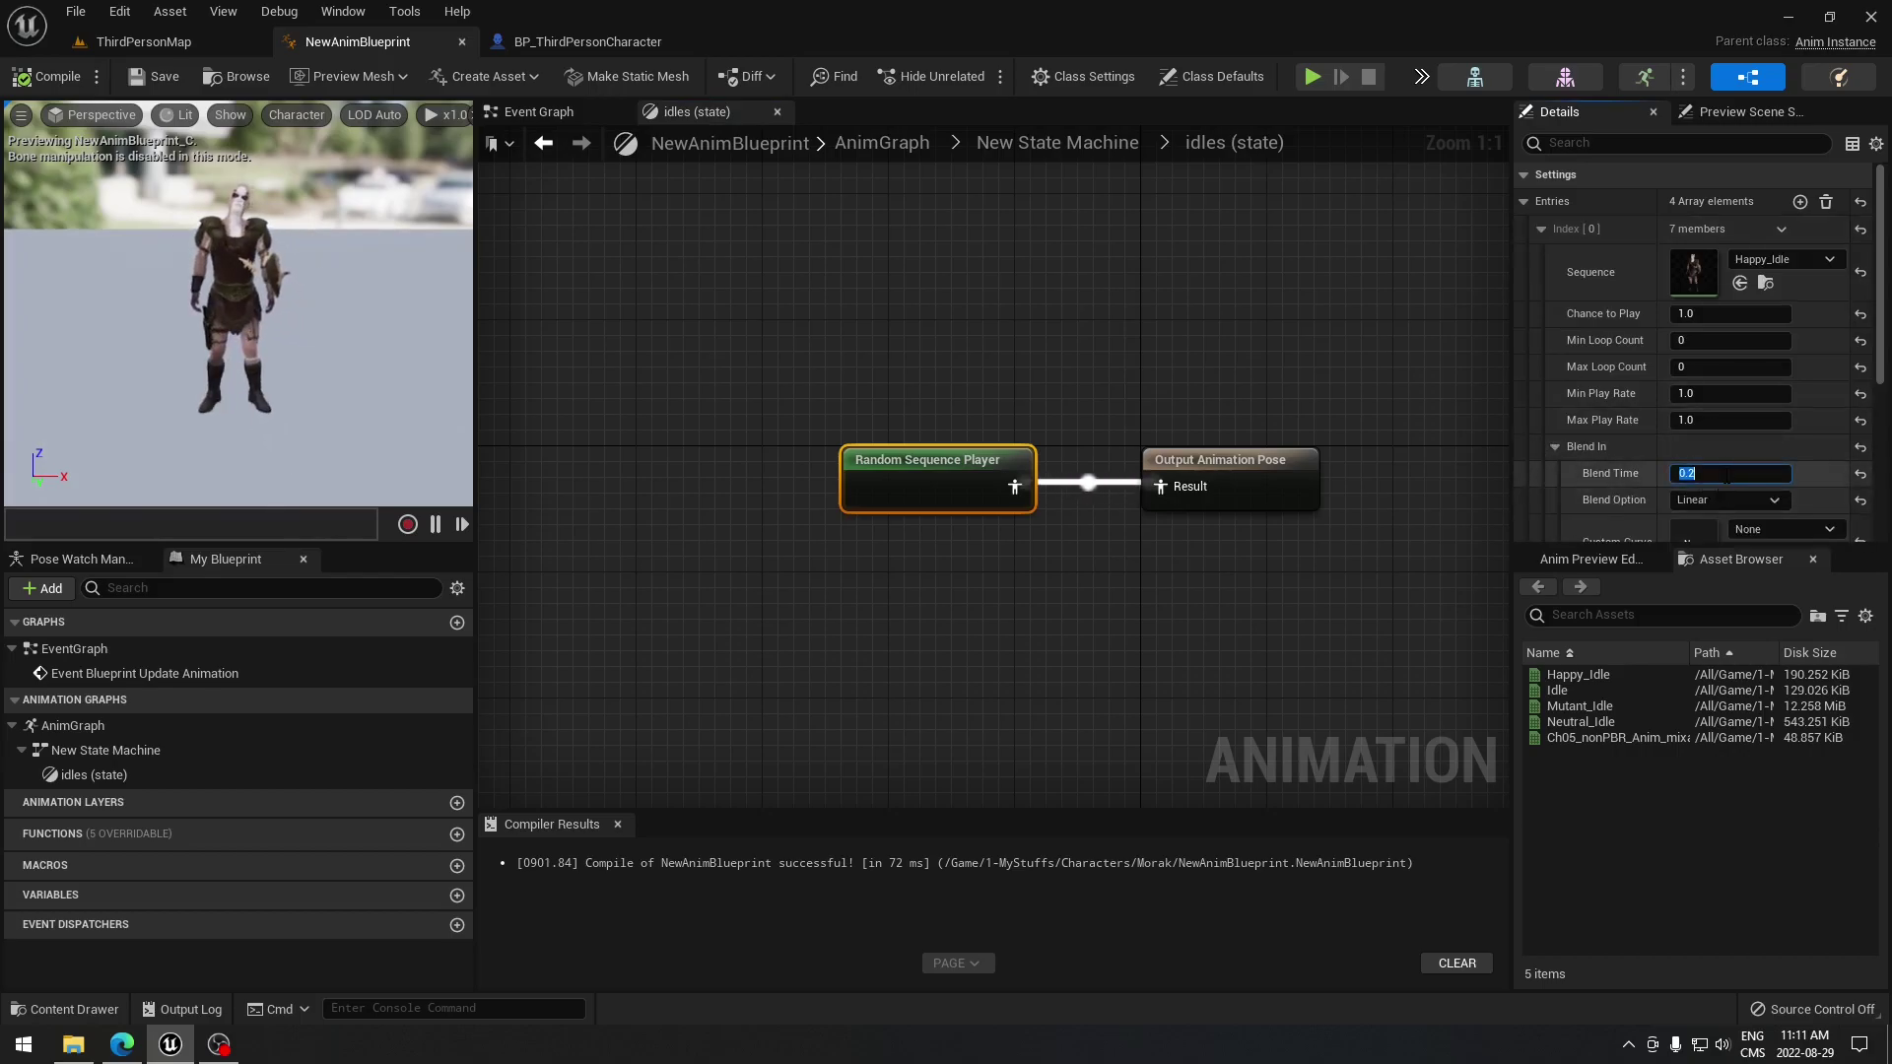
text(.5)
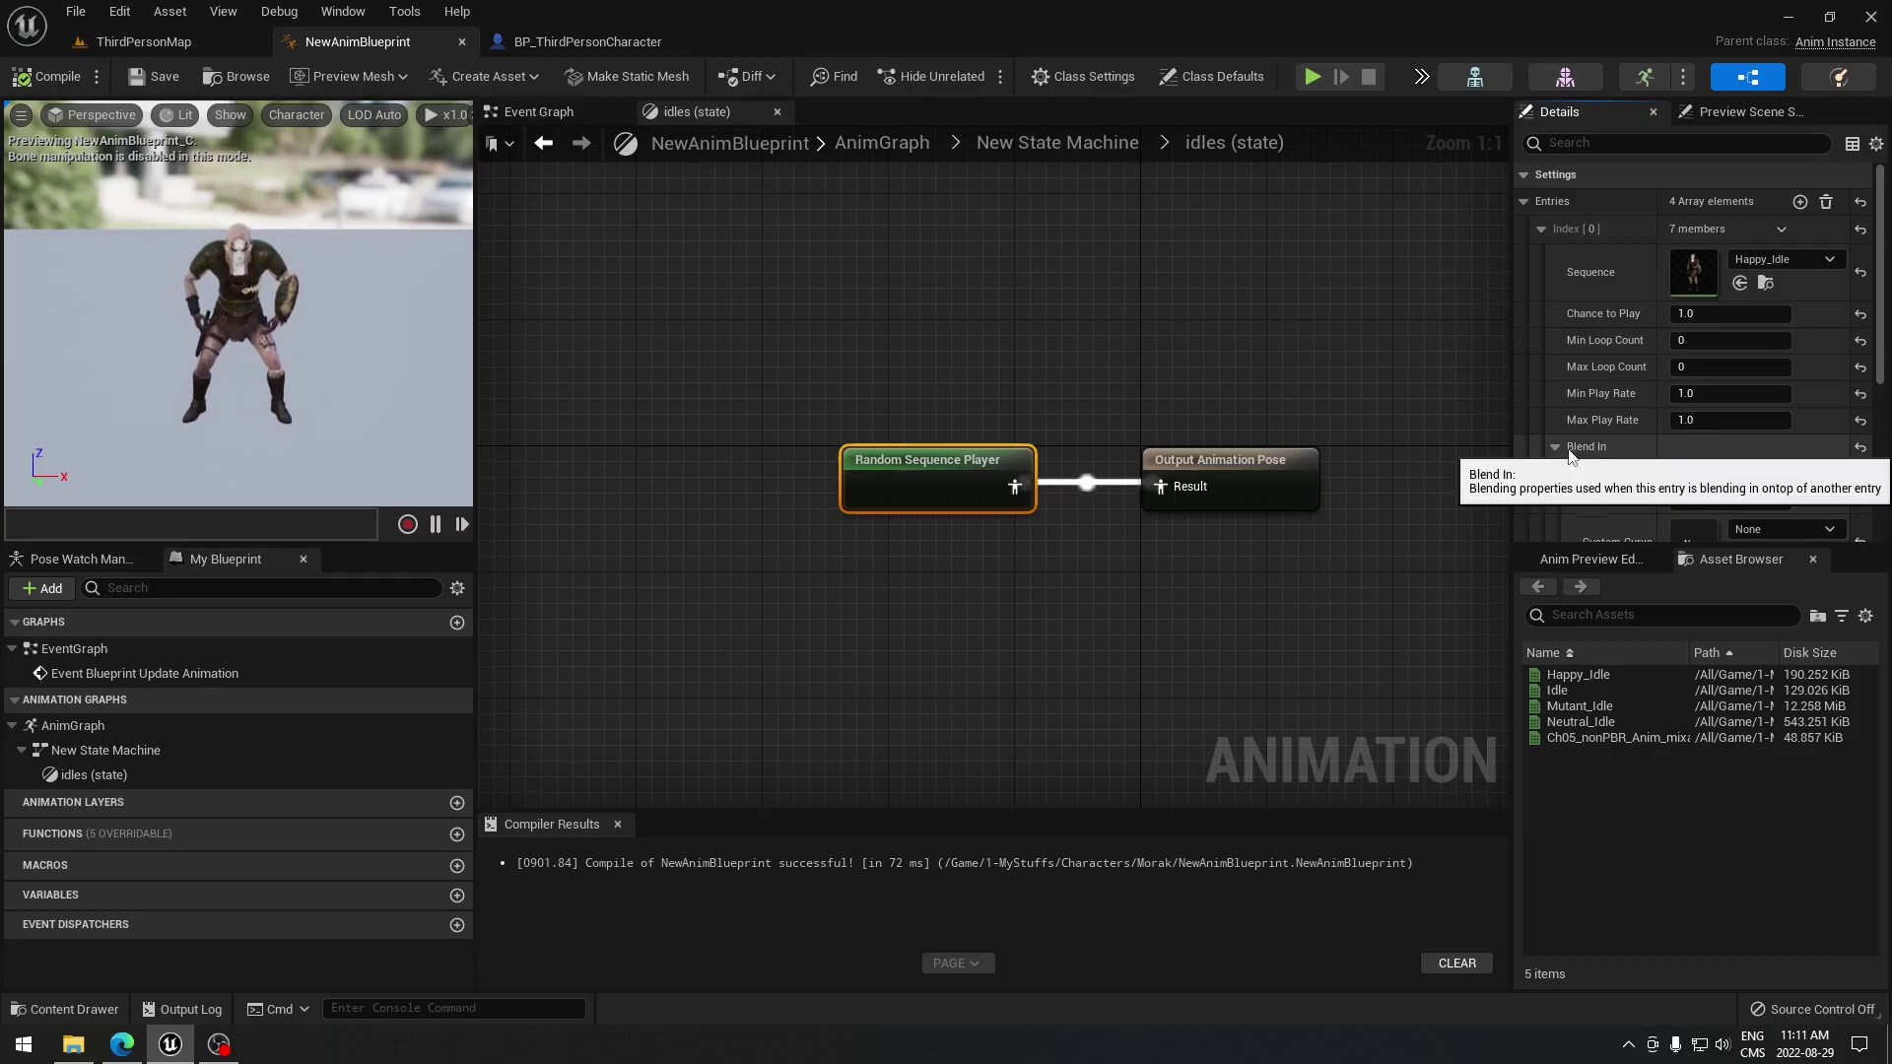
key(Return)
- Set the Blend In time of entry Index 1, the Idle sequence, to 0.5
scroll(1641, 451, down, 4)
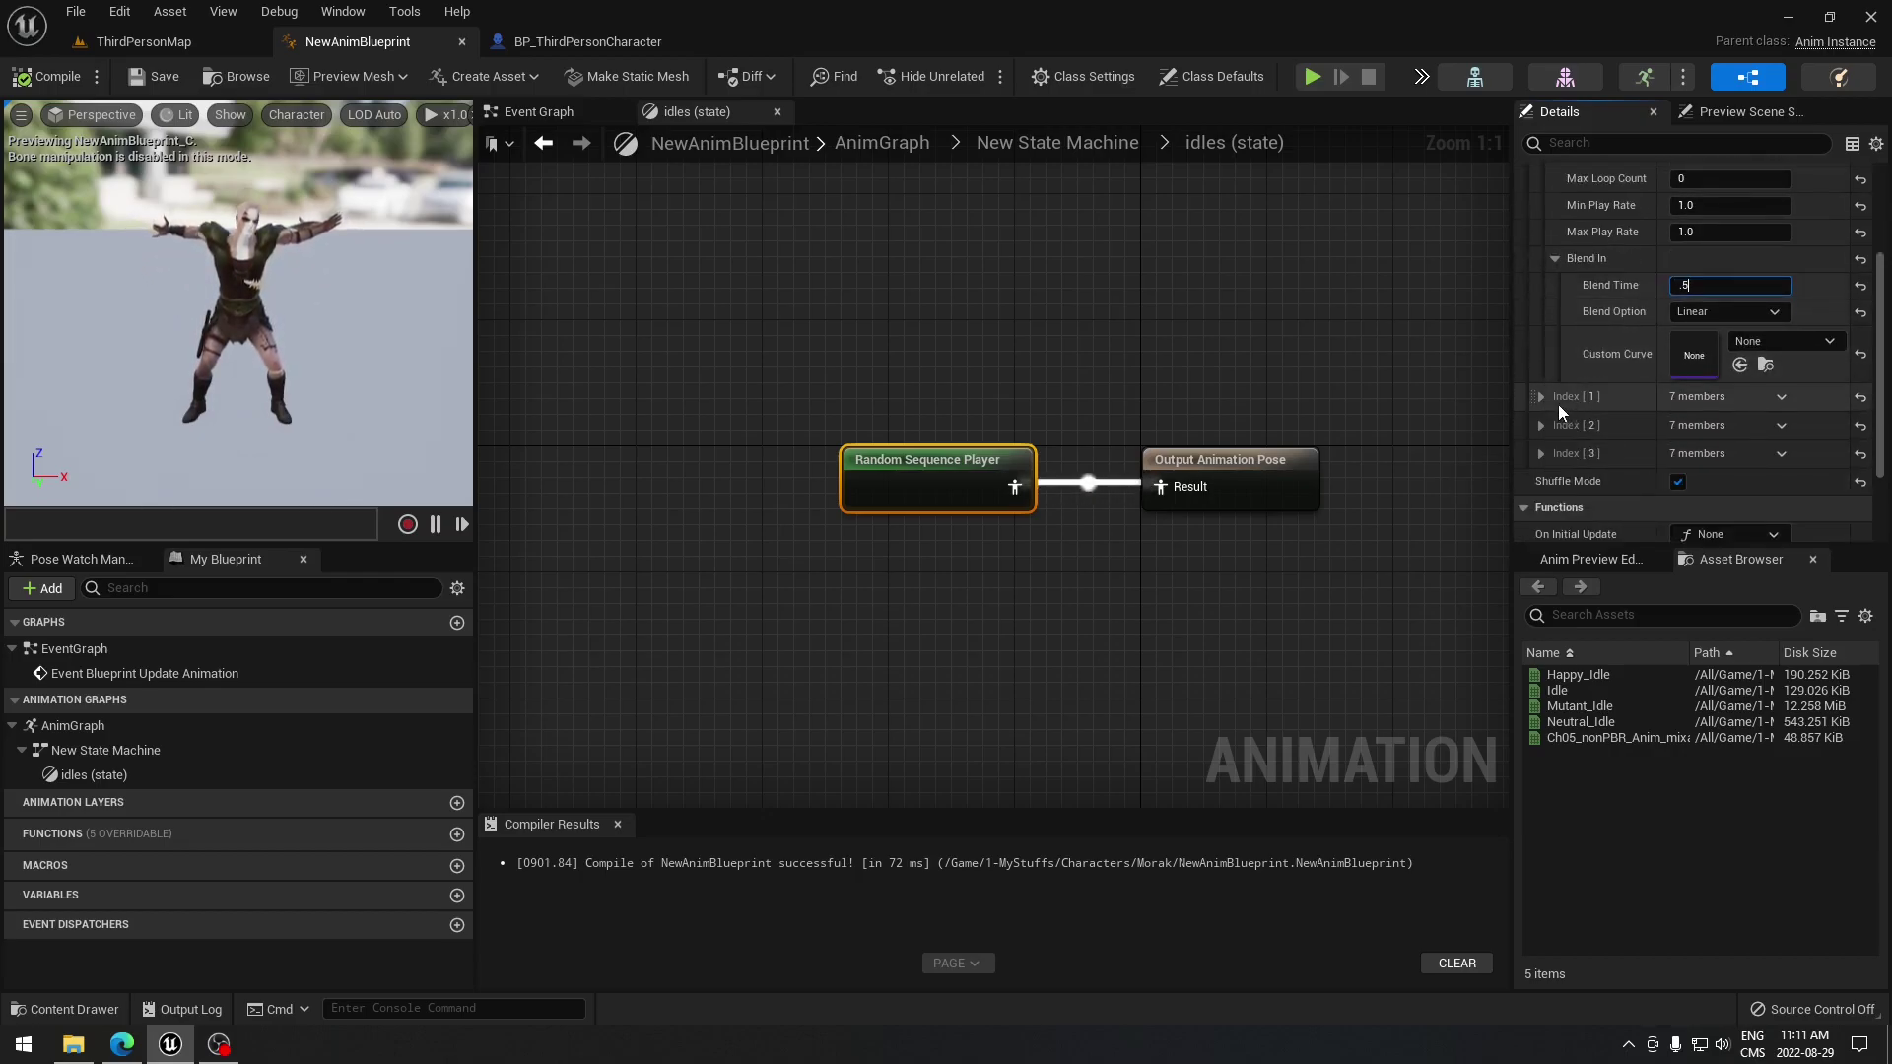
scroll(1552, 402, down, 3)
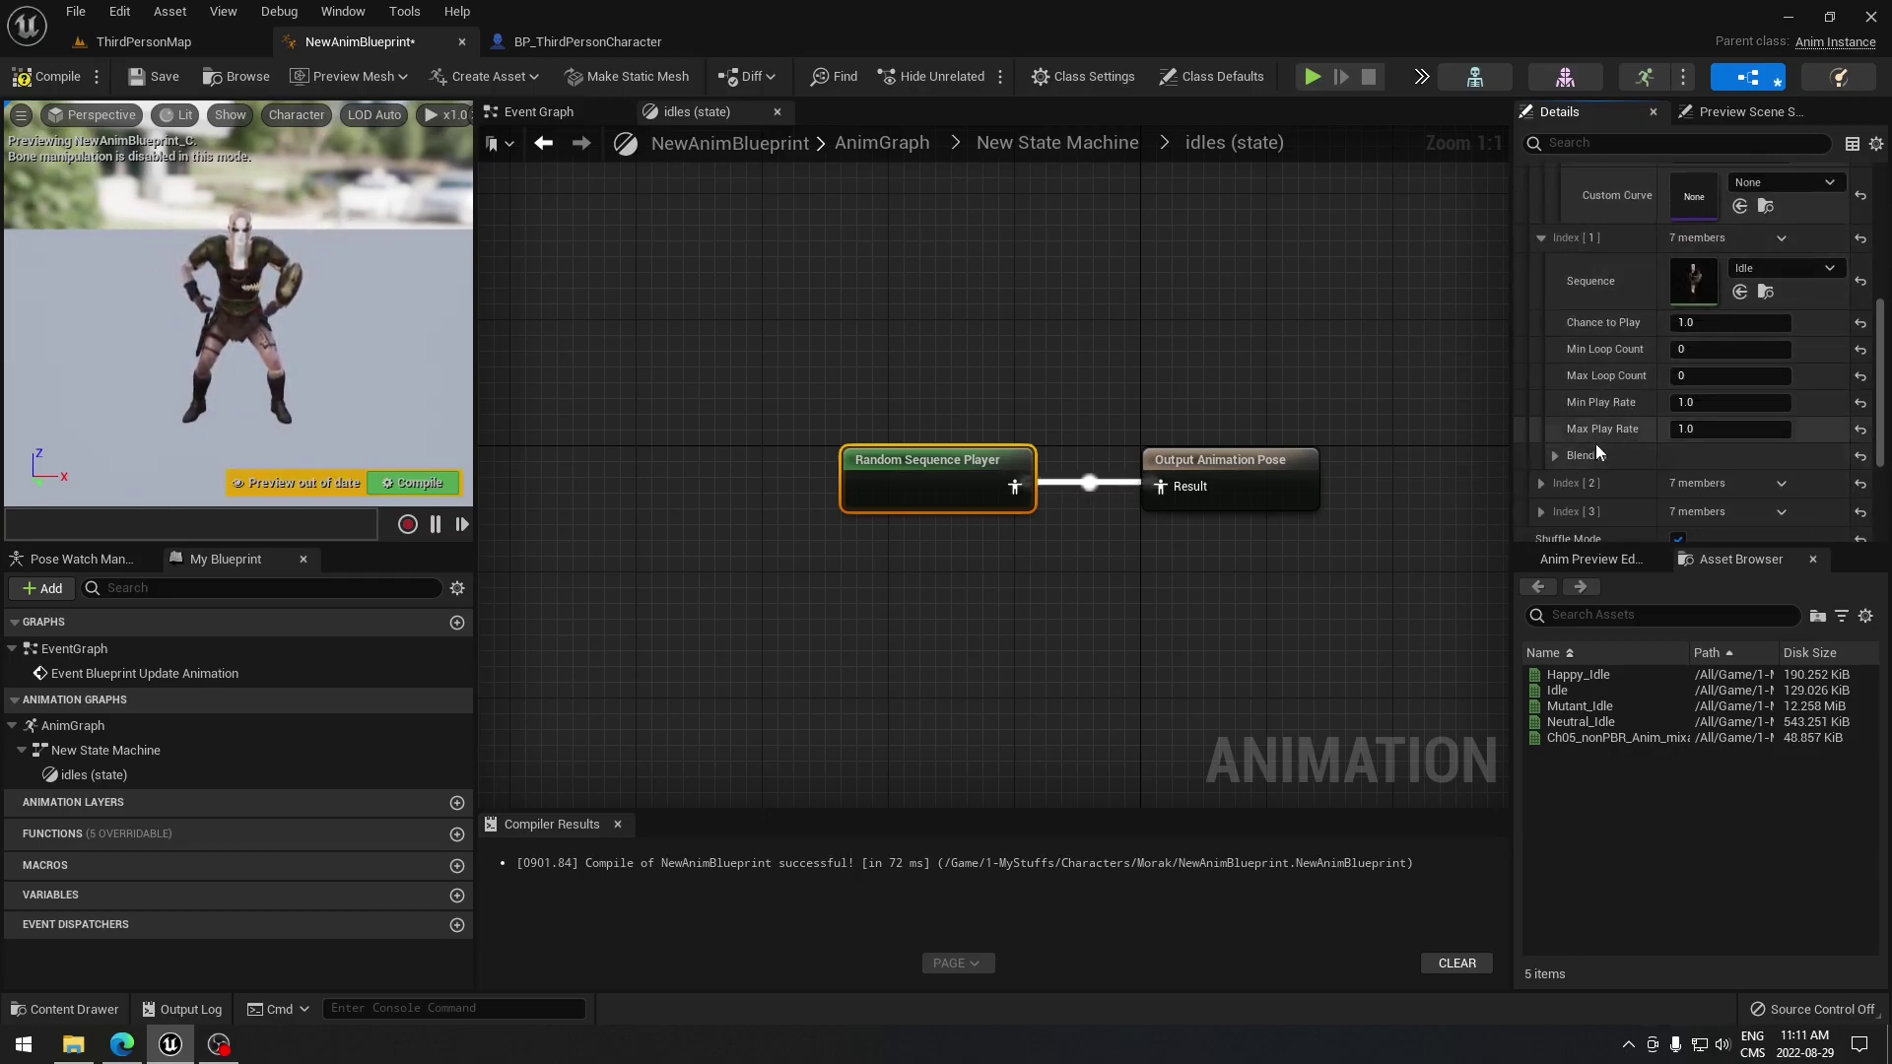
click(1710, 482)
text(.)
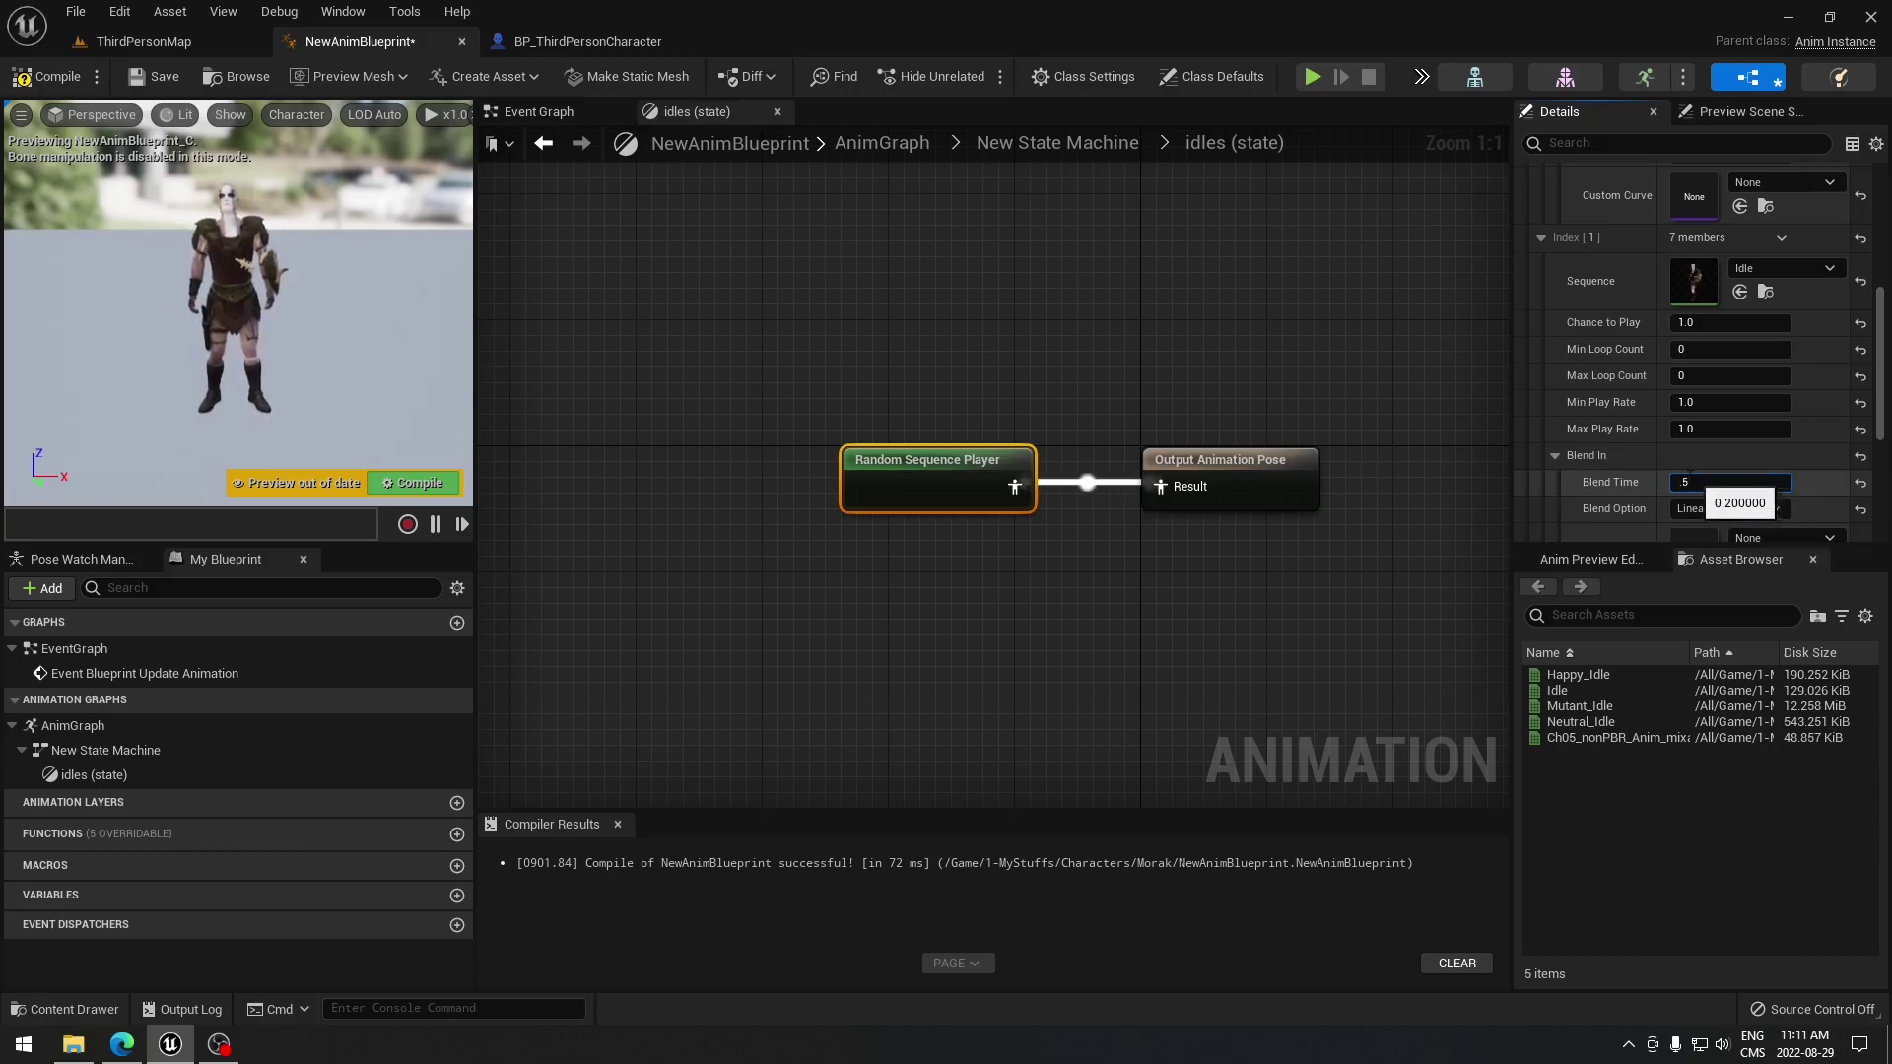
text(5)
key(Return)
- Set the Blend In time of entry Index 2, the Mutant_Idle sequence, to 0.5
scroll(1584, 445, down, 7)
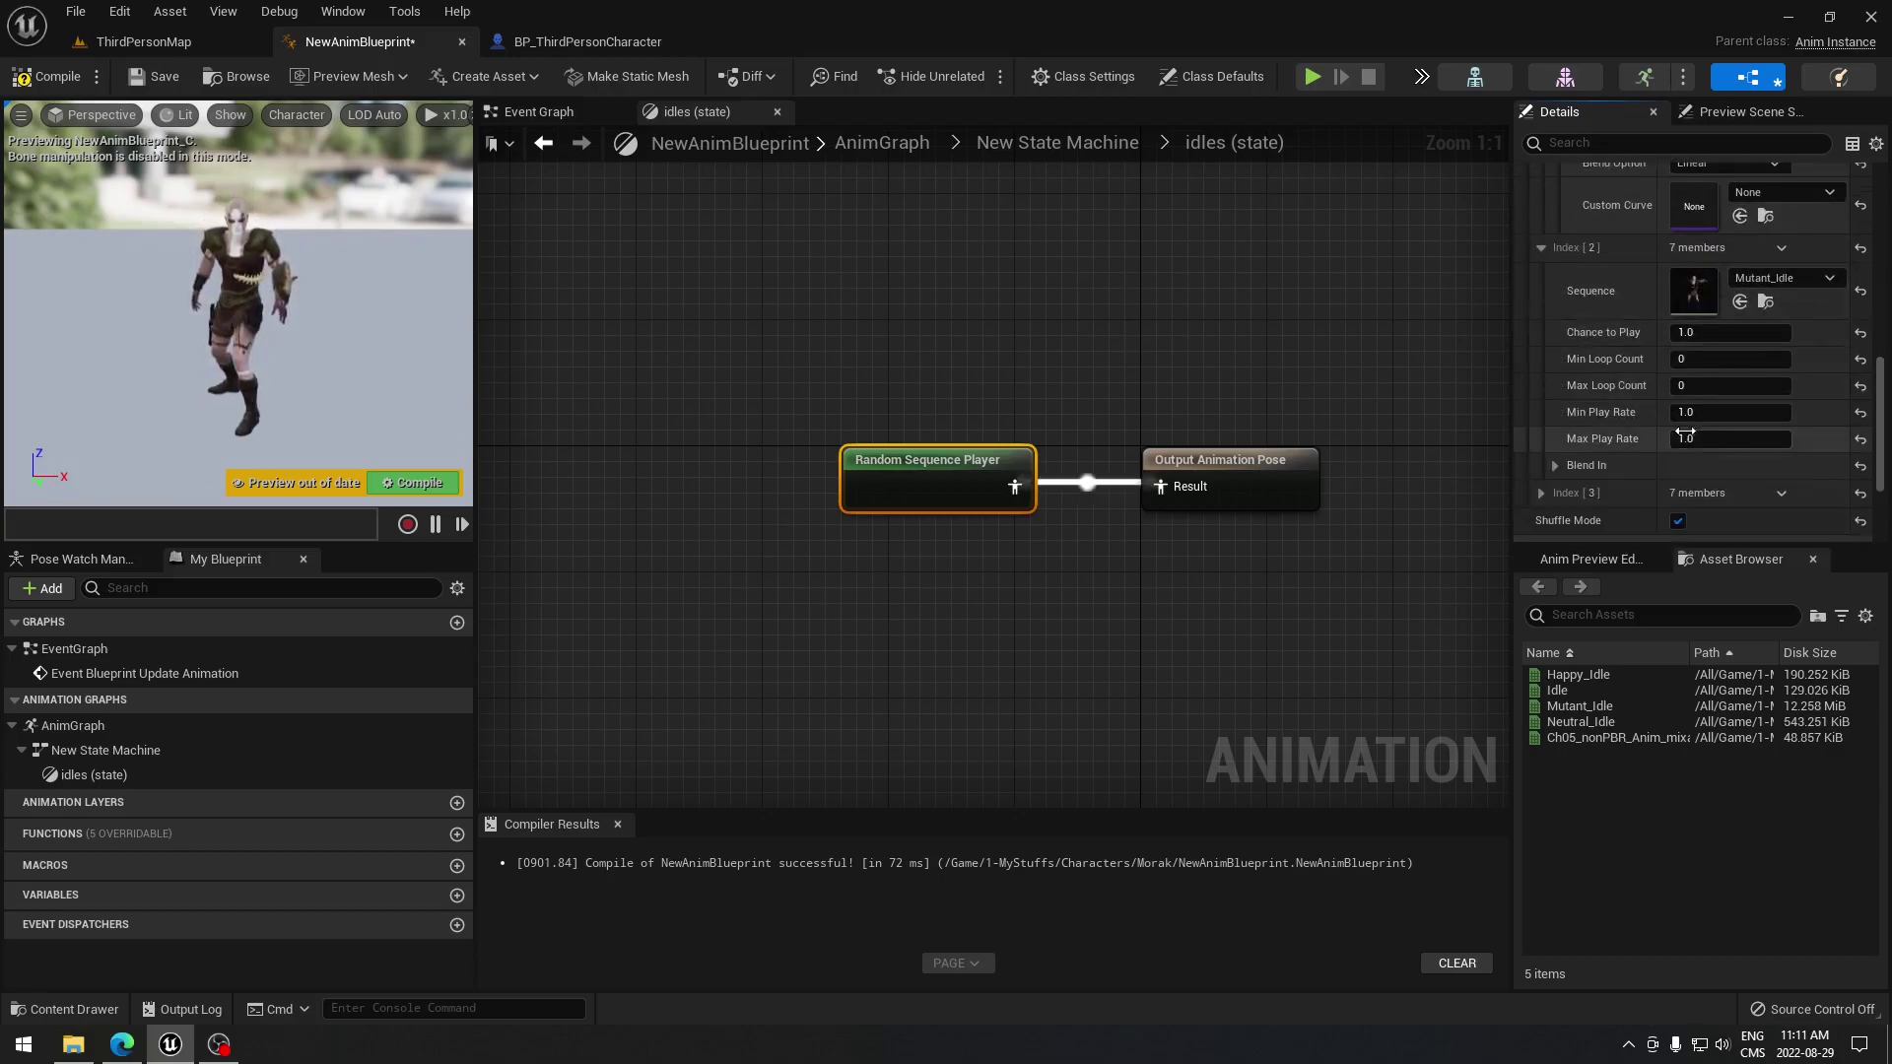
scroll(1683, 433, down, 2)
click(1555, 402)
click(1729, 428)
text(.5)
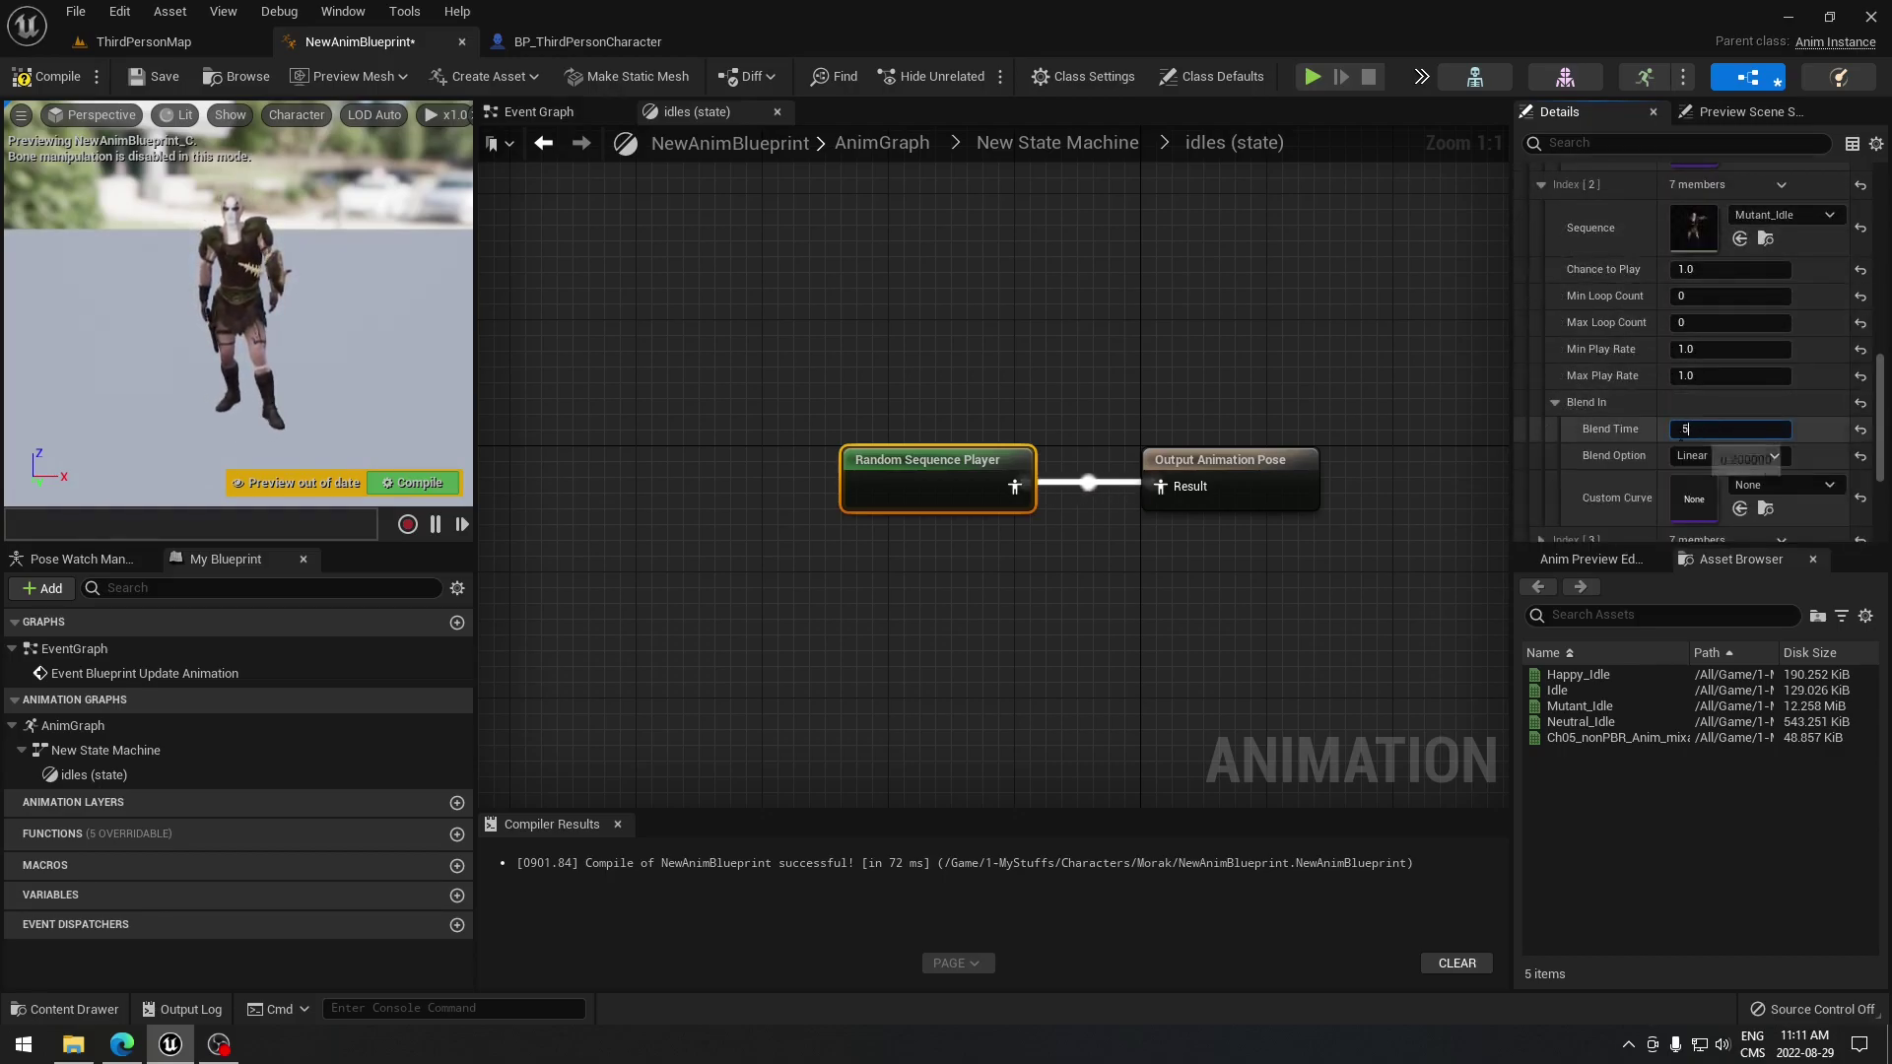
key(Return)
- Set the Blend In time of entry Index 3, the Neutral_Idle sequence, to 0.5
scroll(1584, 417, down, 6)
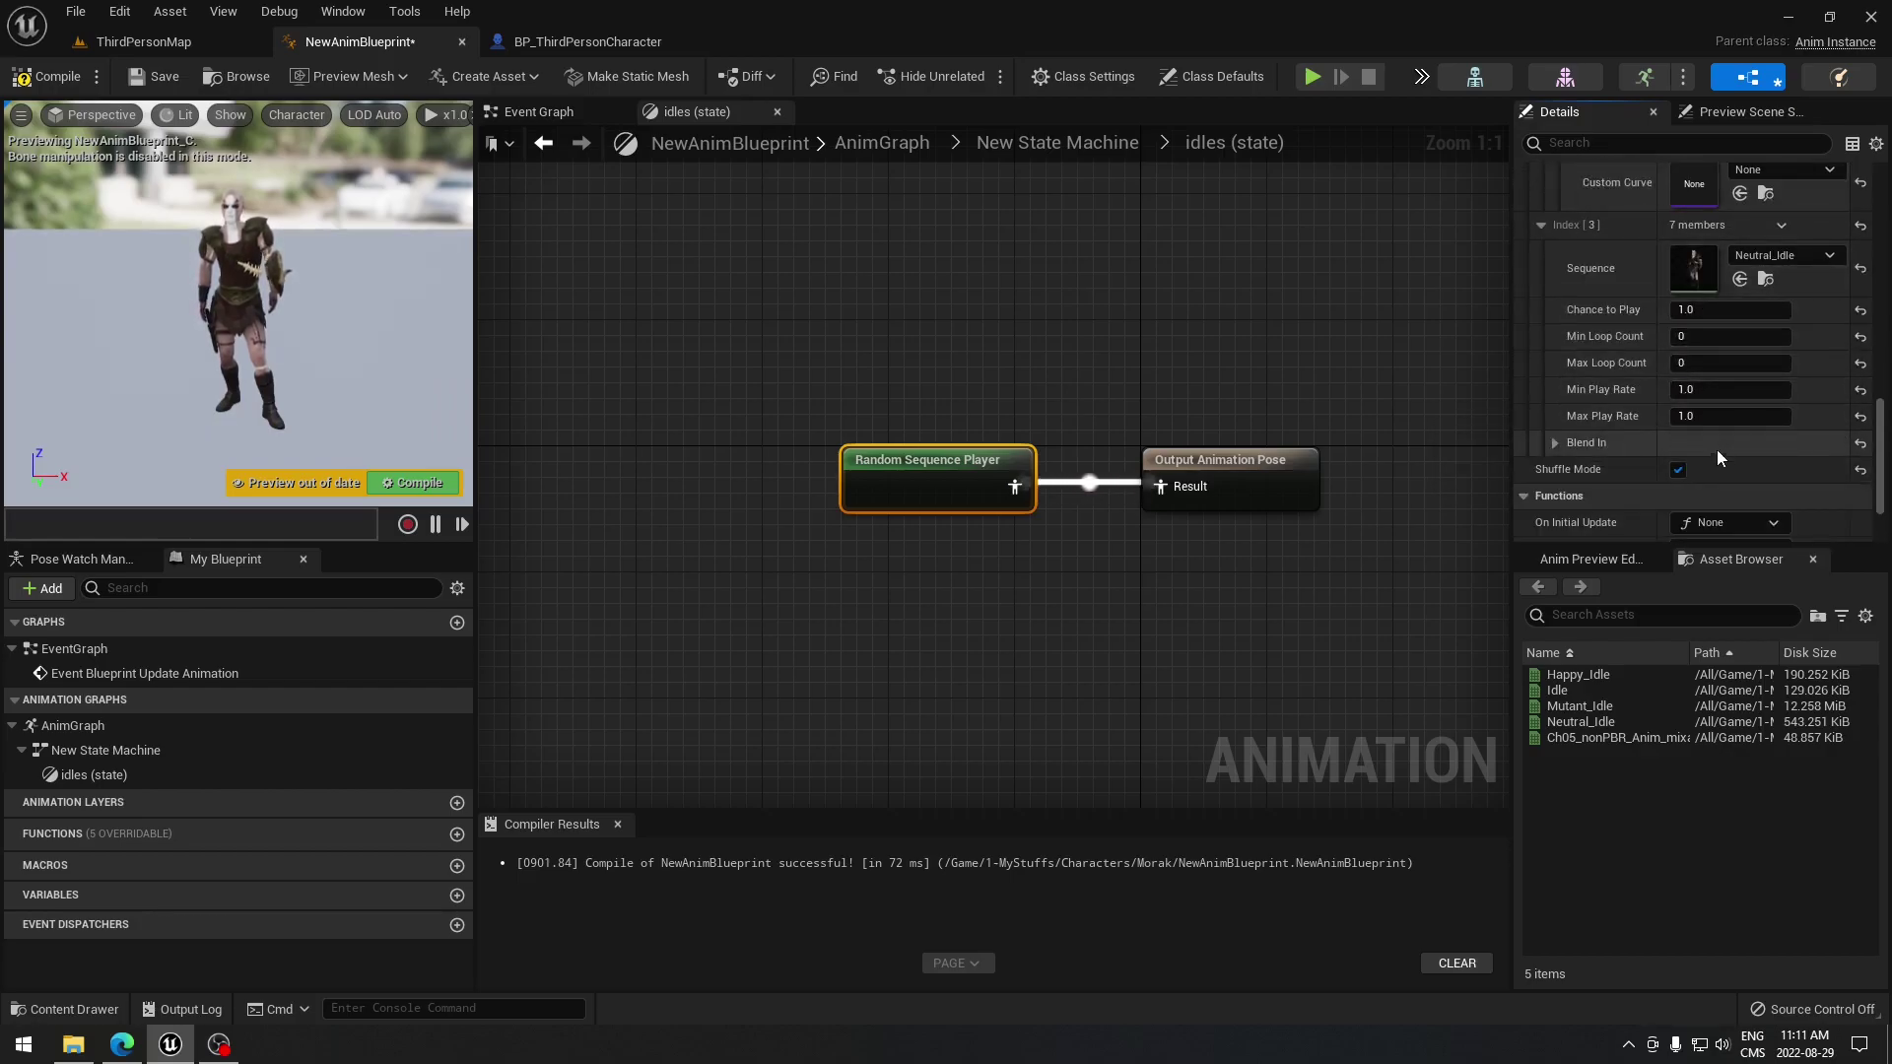
click(1555, 442)
scroll(1711, 419, down, 2)
click(1712, 375)
text(5)
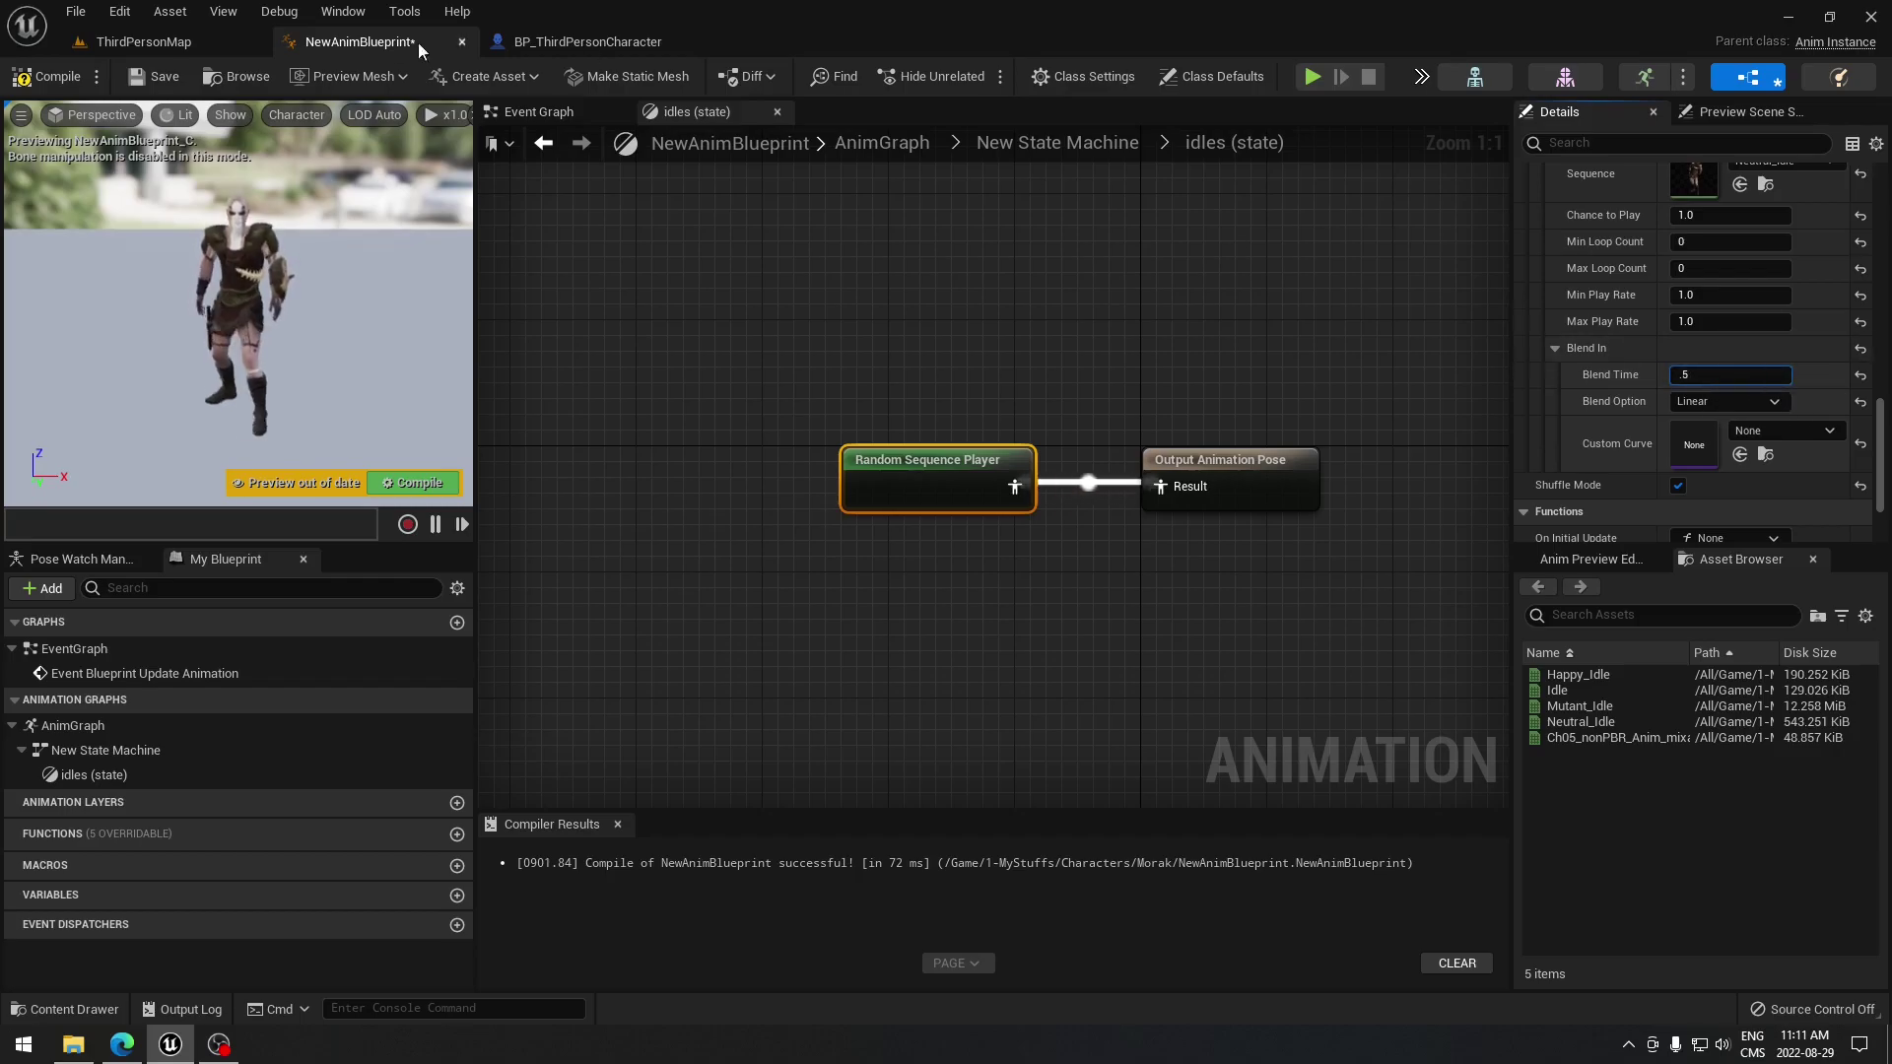
- Play ThirdPersonMap and watch how the character's idle animations blend into each other
click(141, 44)
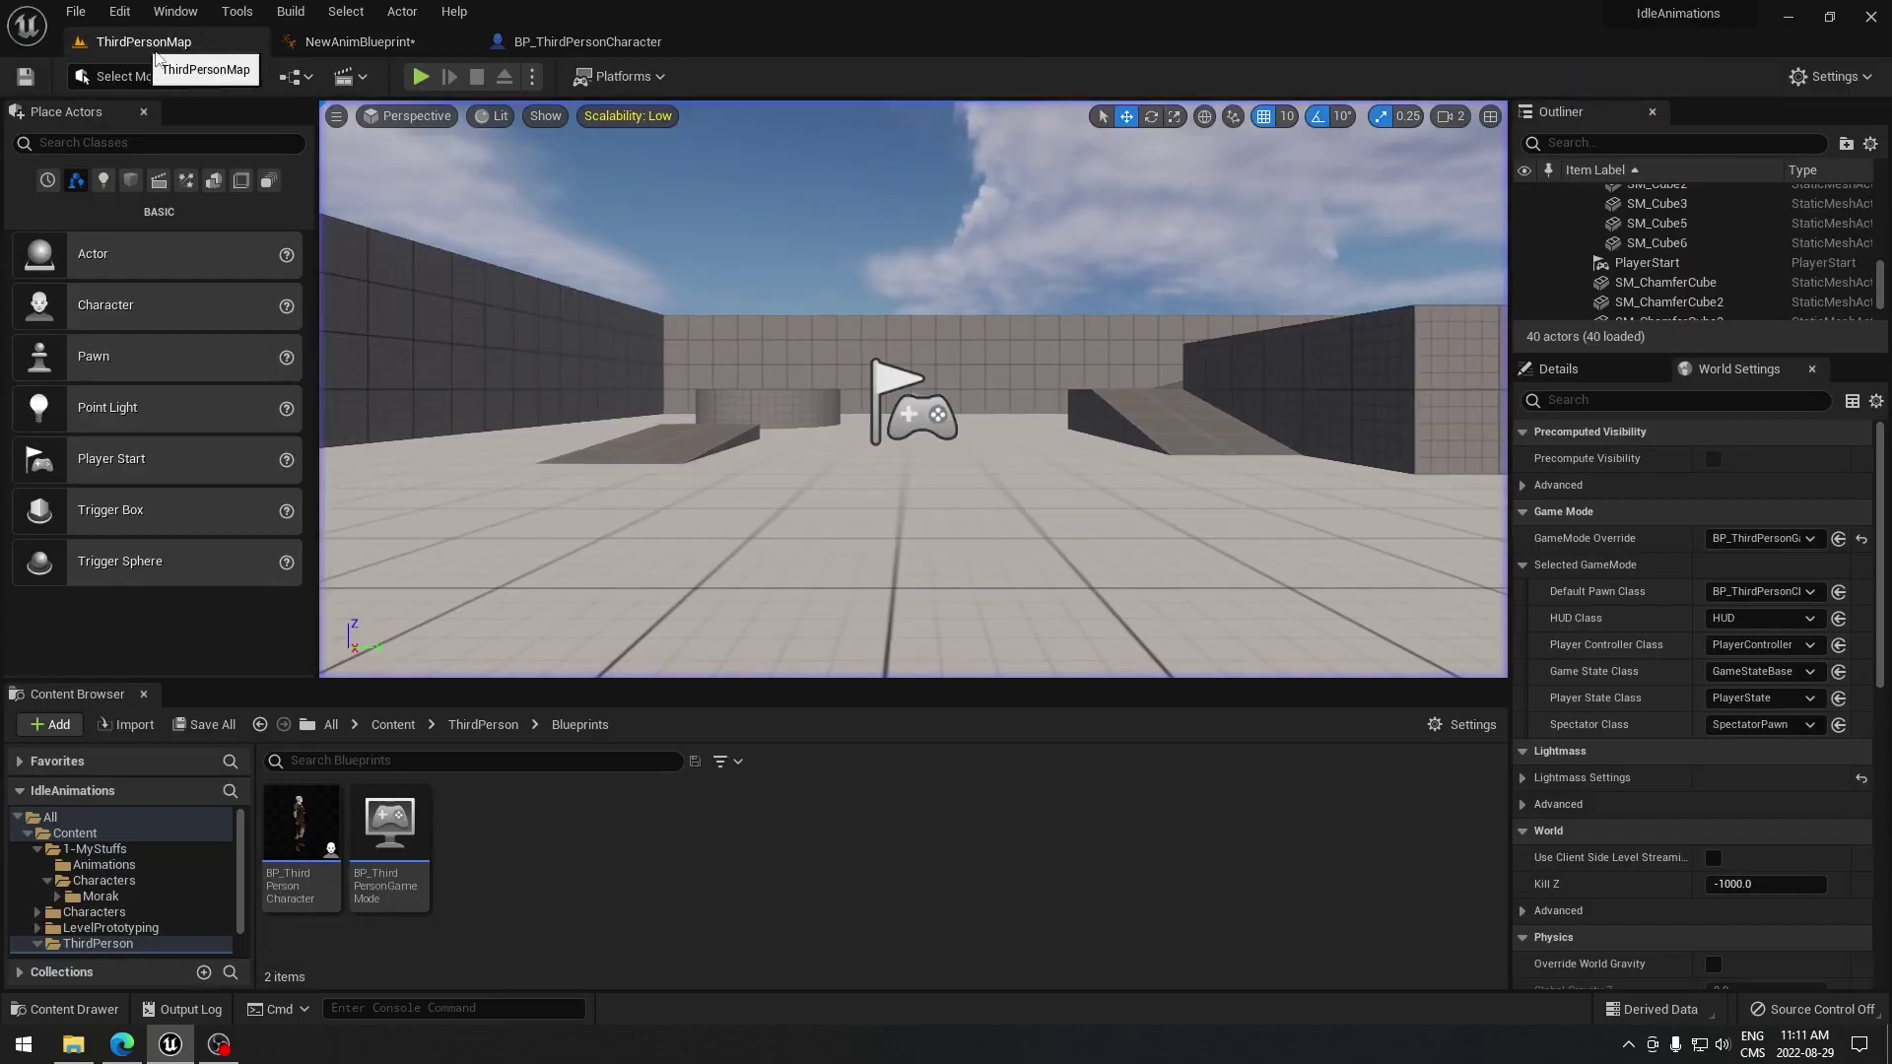
click(420, 77)
click(1079, 402)
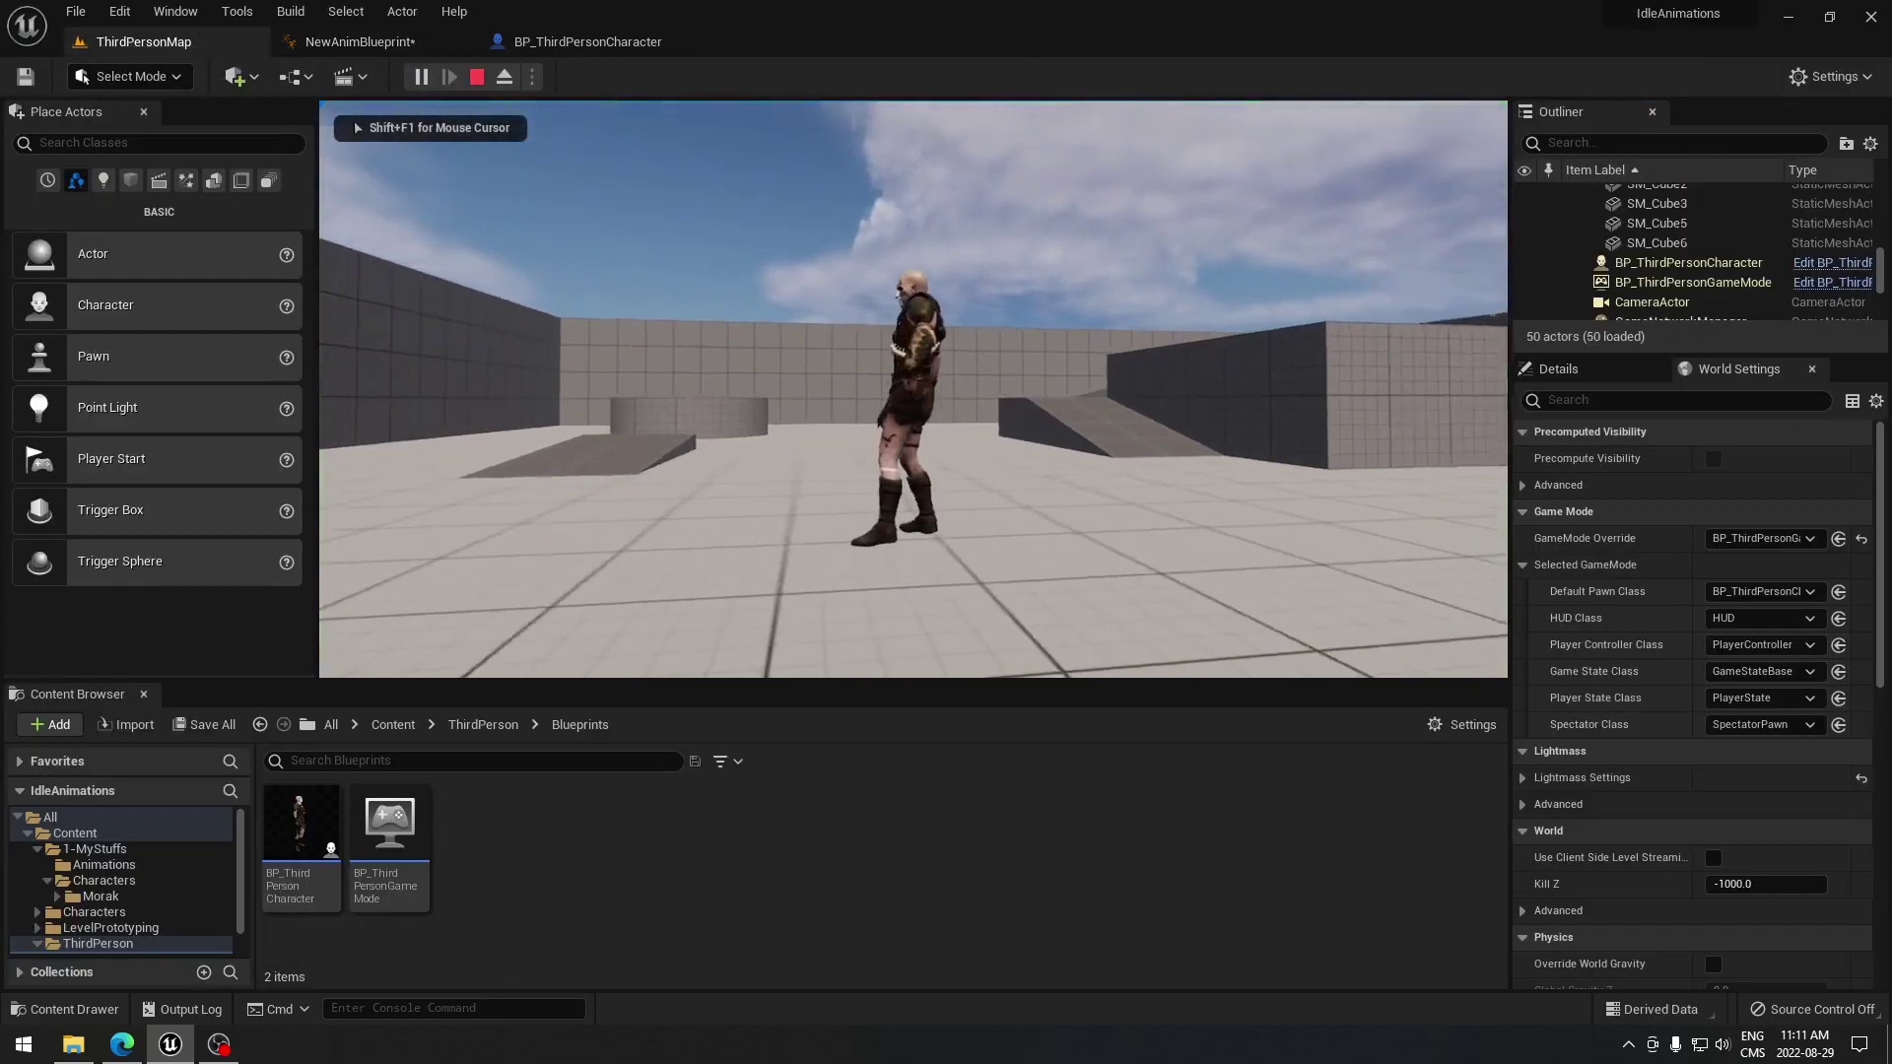
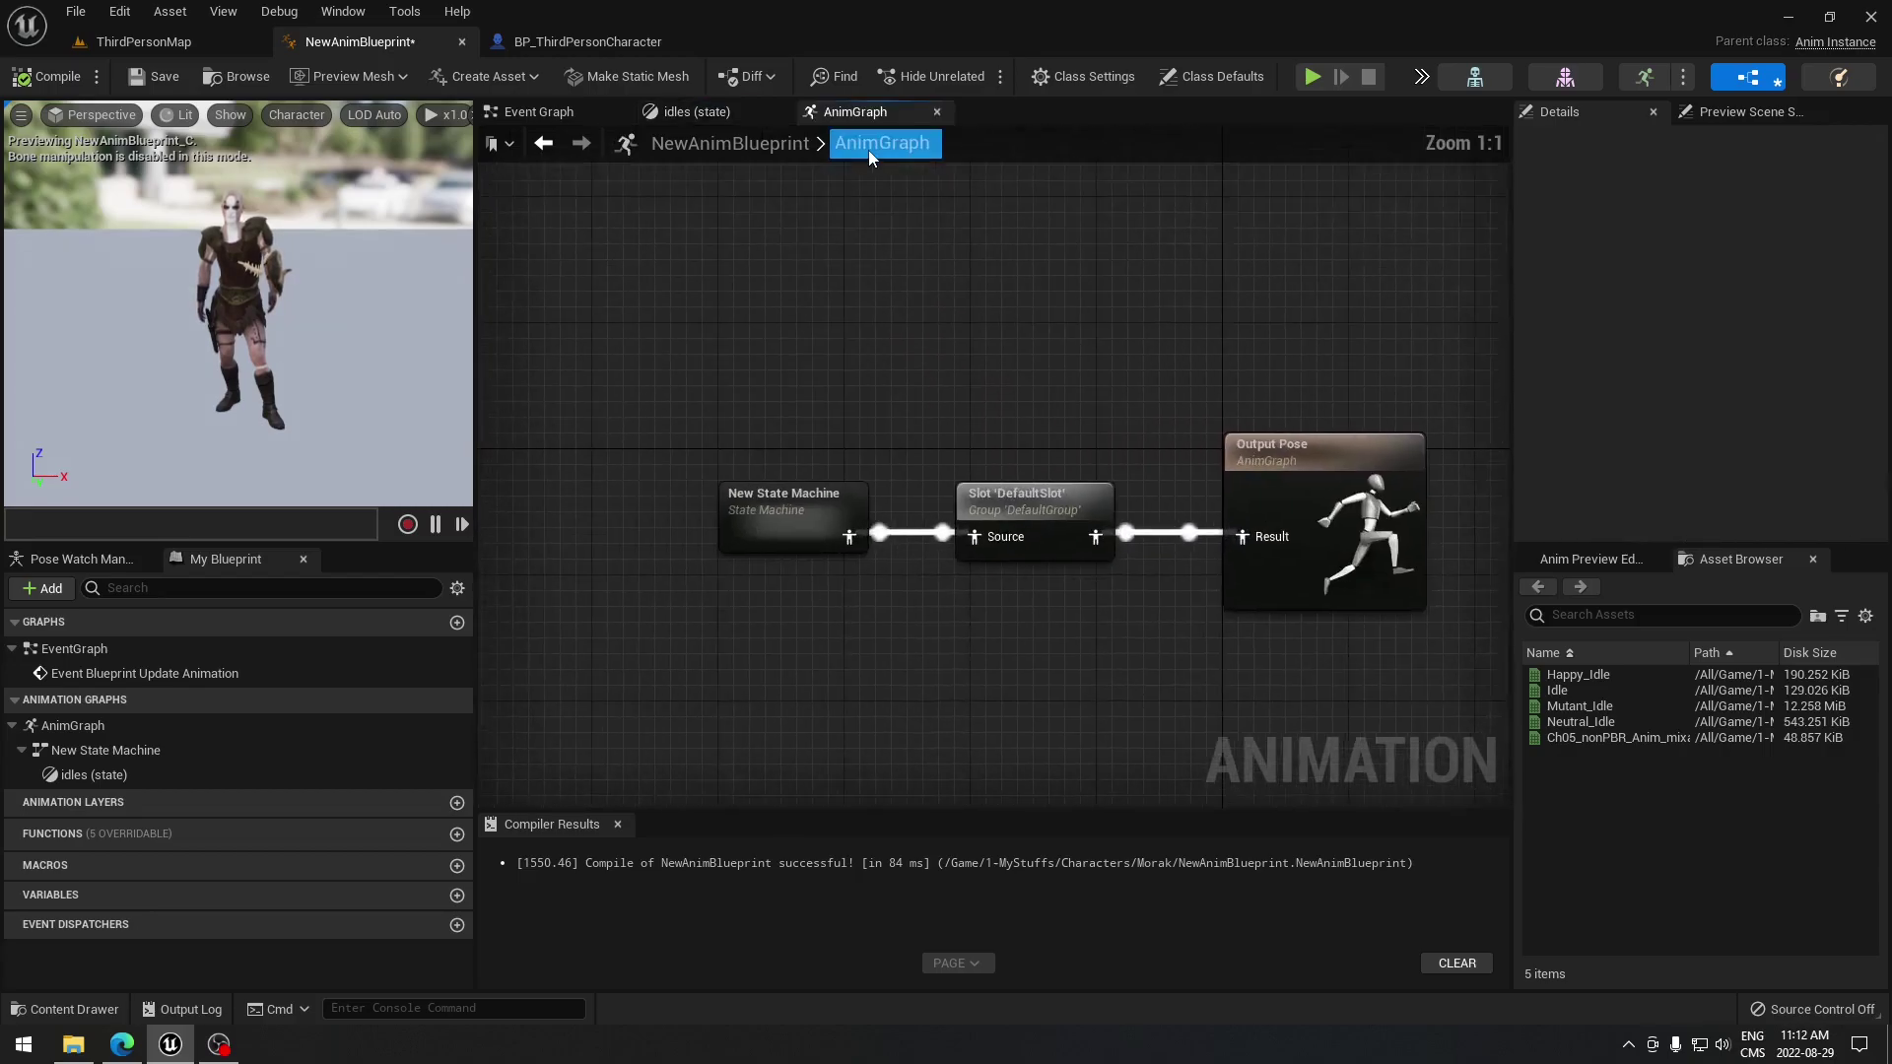
- Open New State Machine and add a state named walk with a transition from idles, placed level with the idles state
double_click(816, 530)
right_drag(997, 383, 783, 461)
click(938, 581)
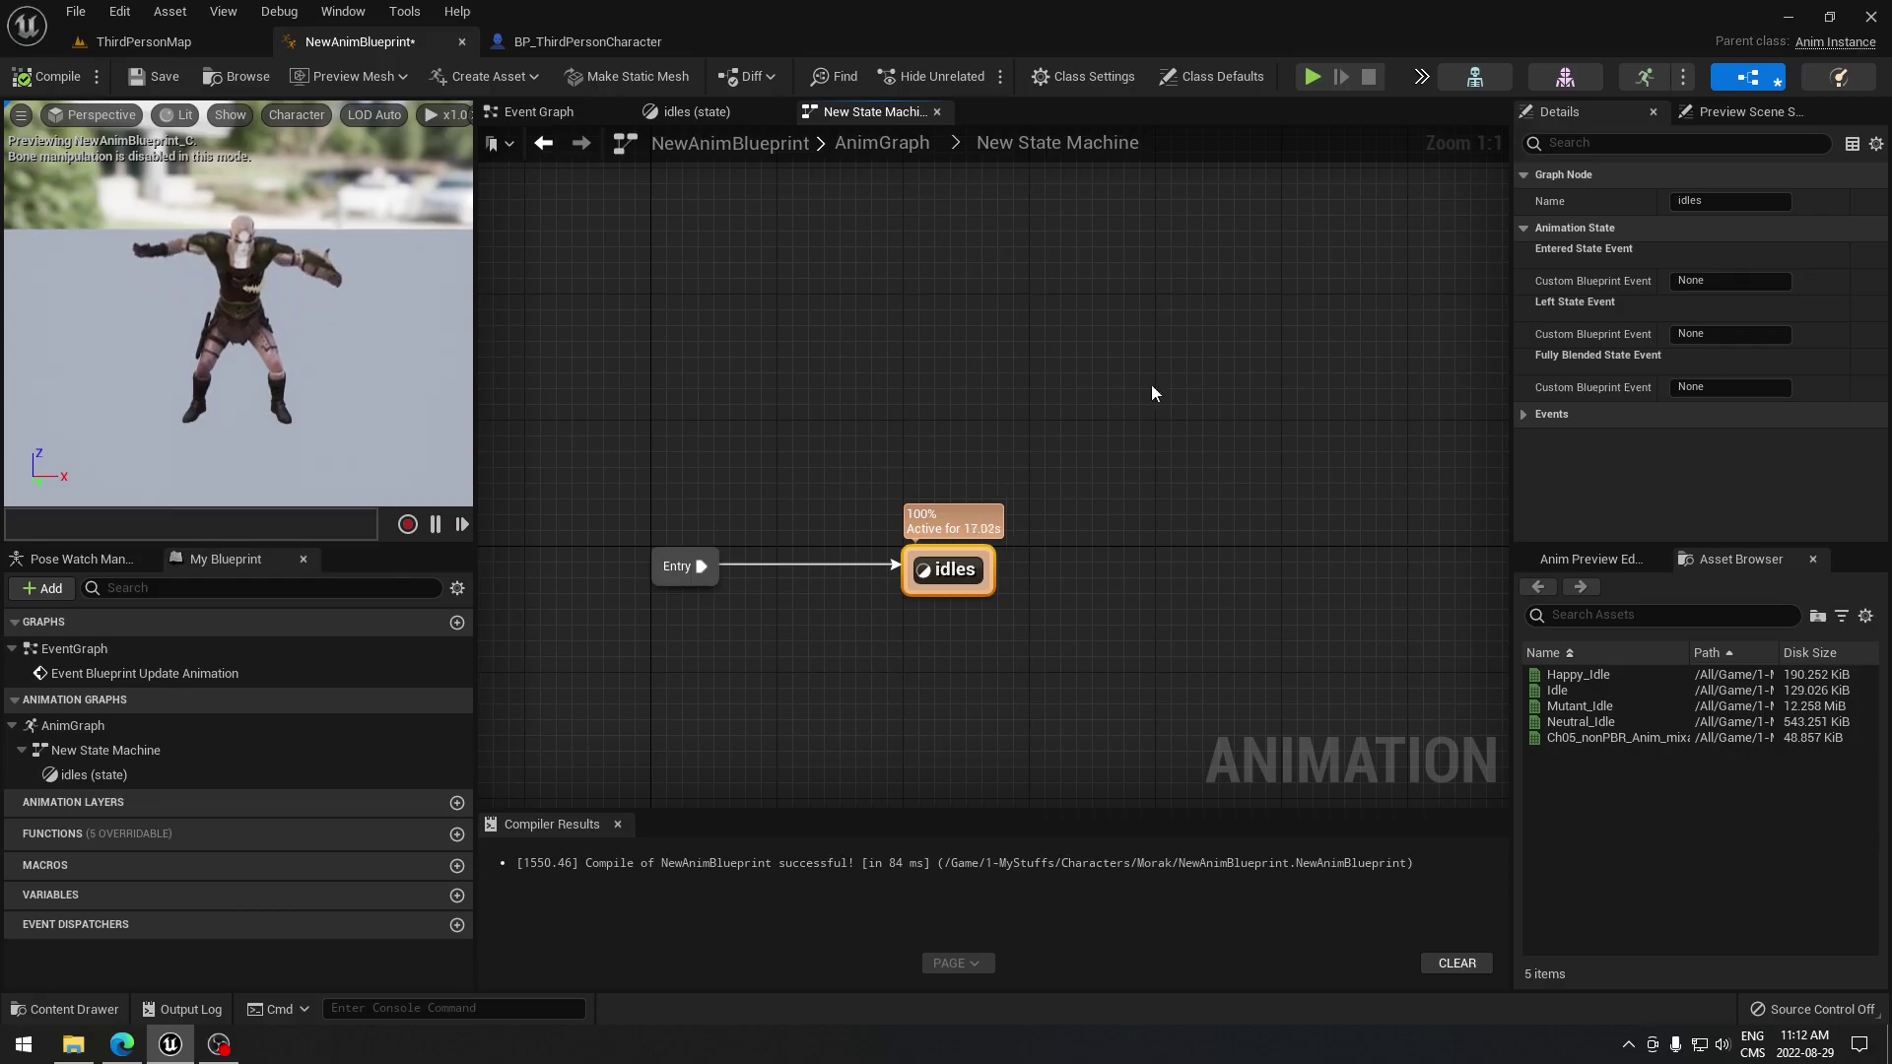
right_drag(1150, 384, 1120, 379)
drag(744, 336, 1102, 618)
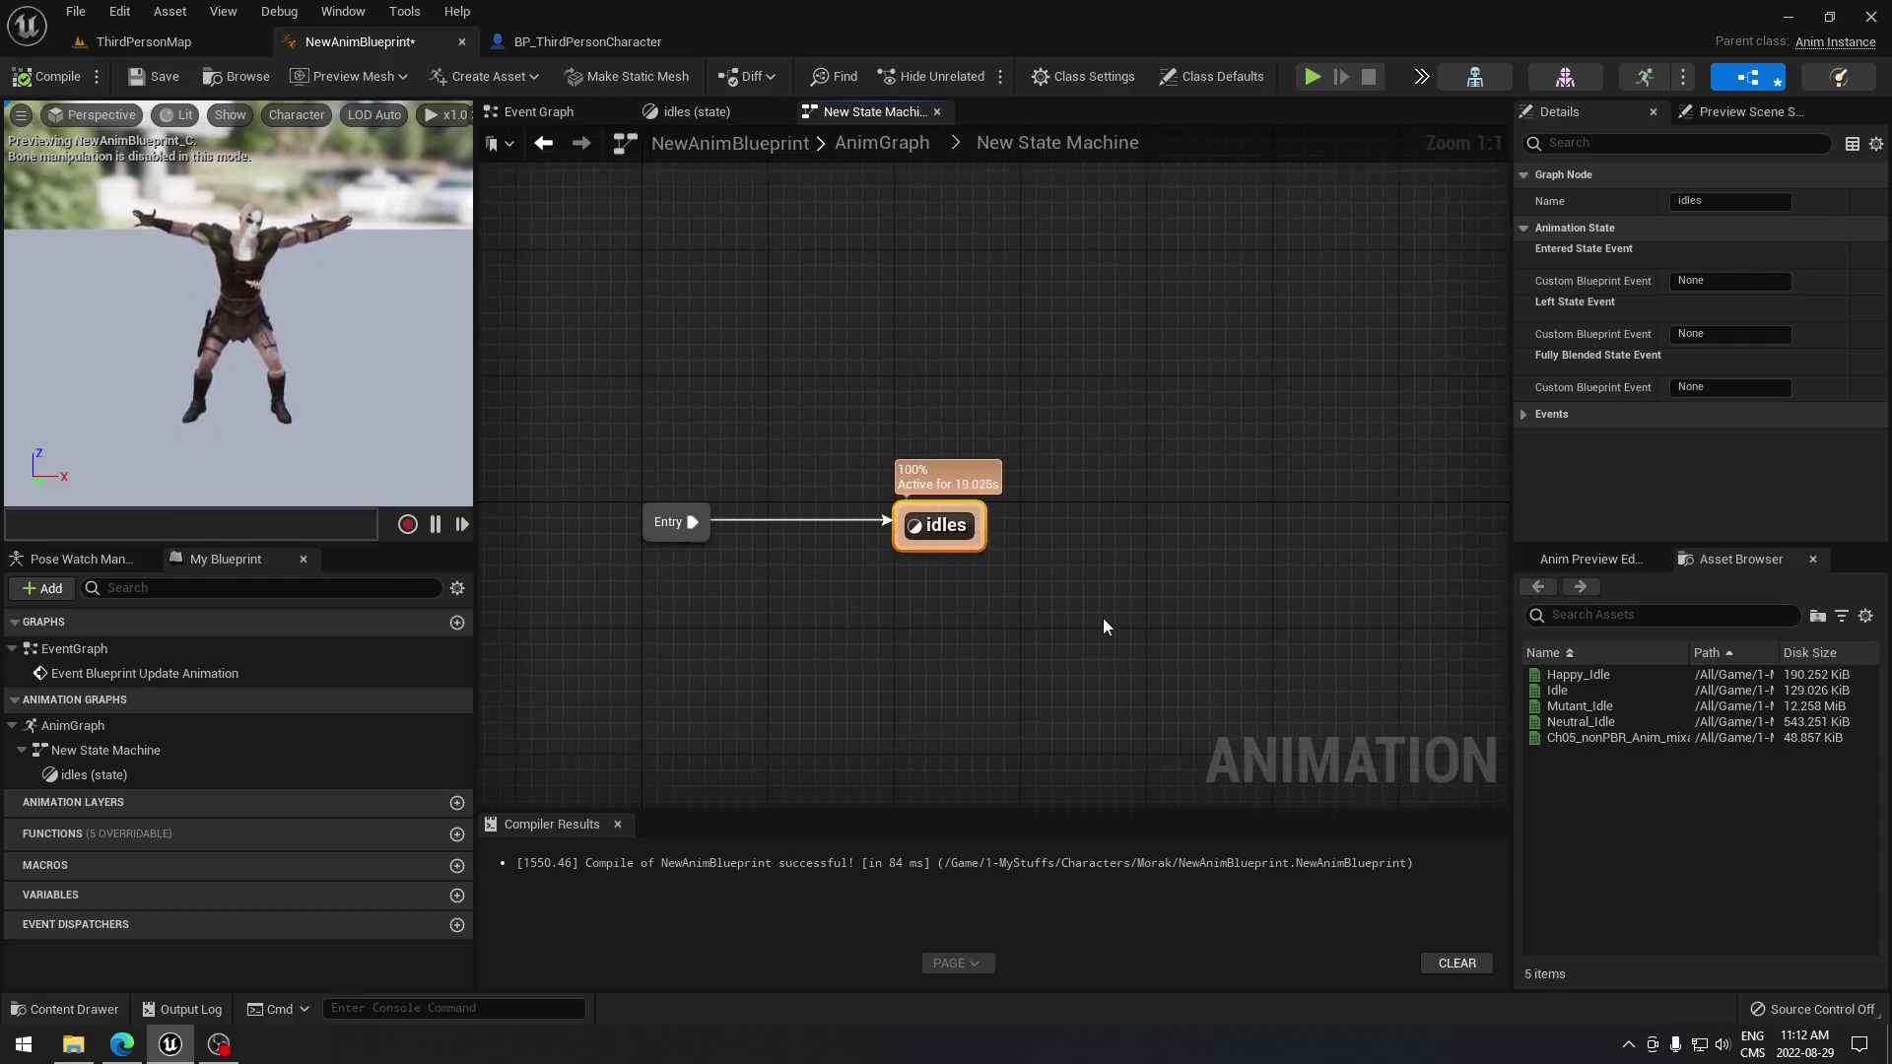
drag(982, 526, 1111, 526)
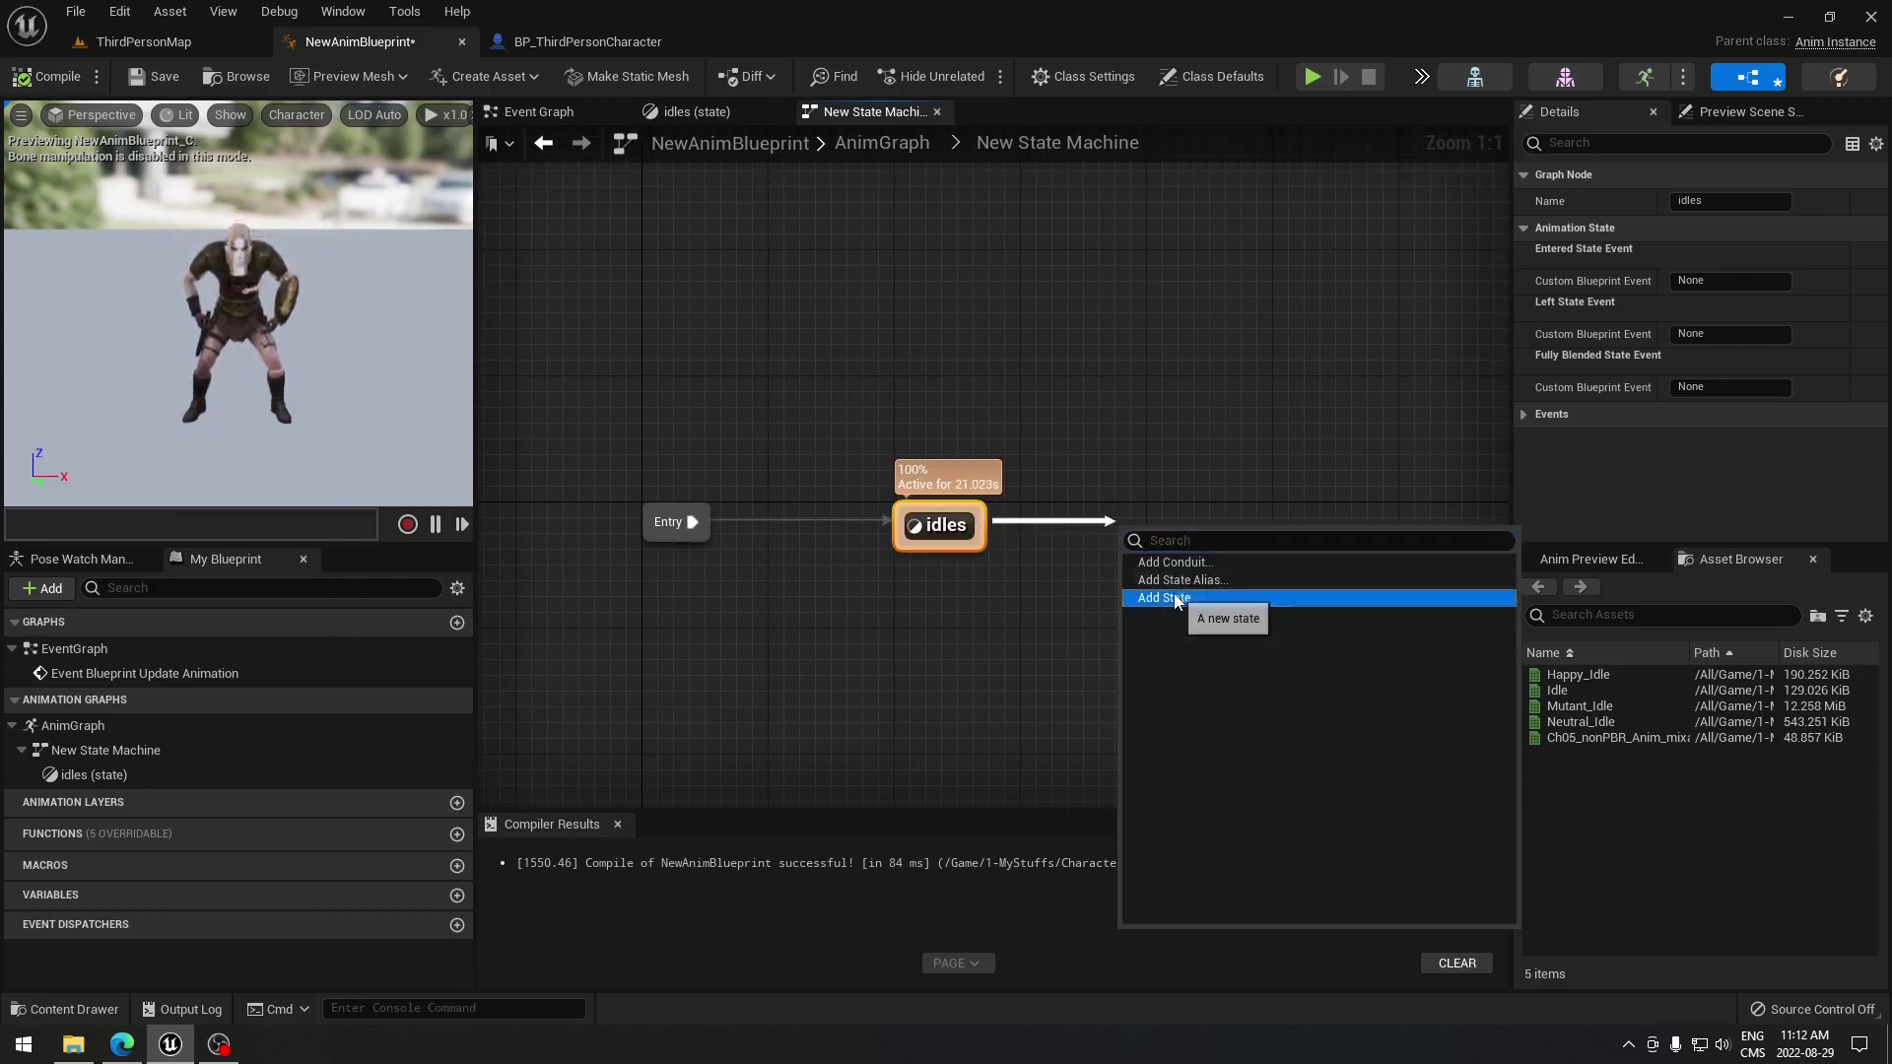
click(1231, 593)
text(walk)
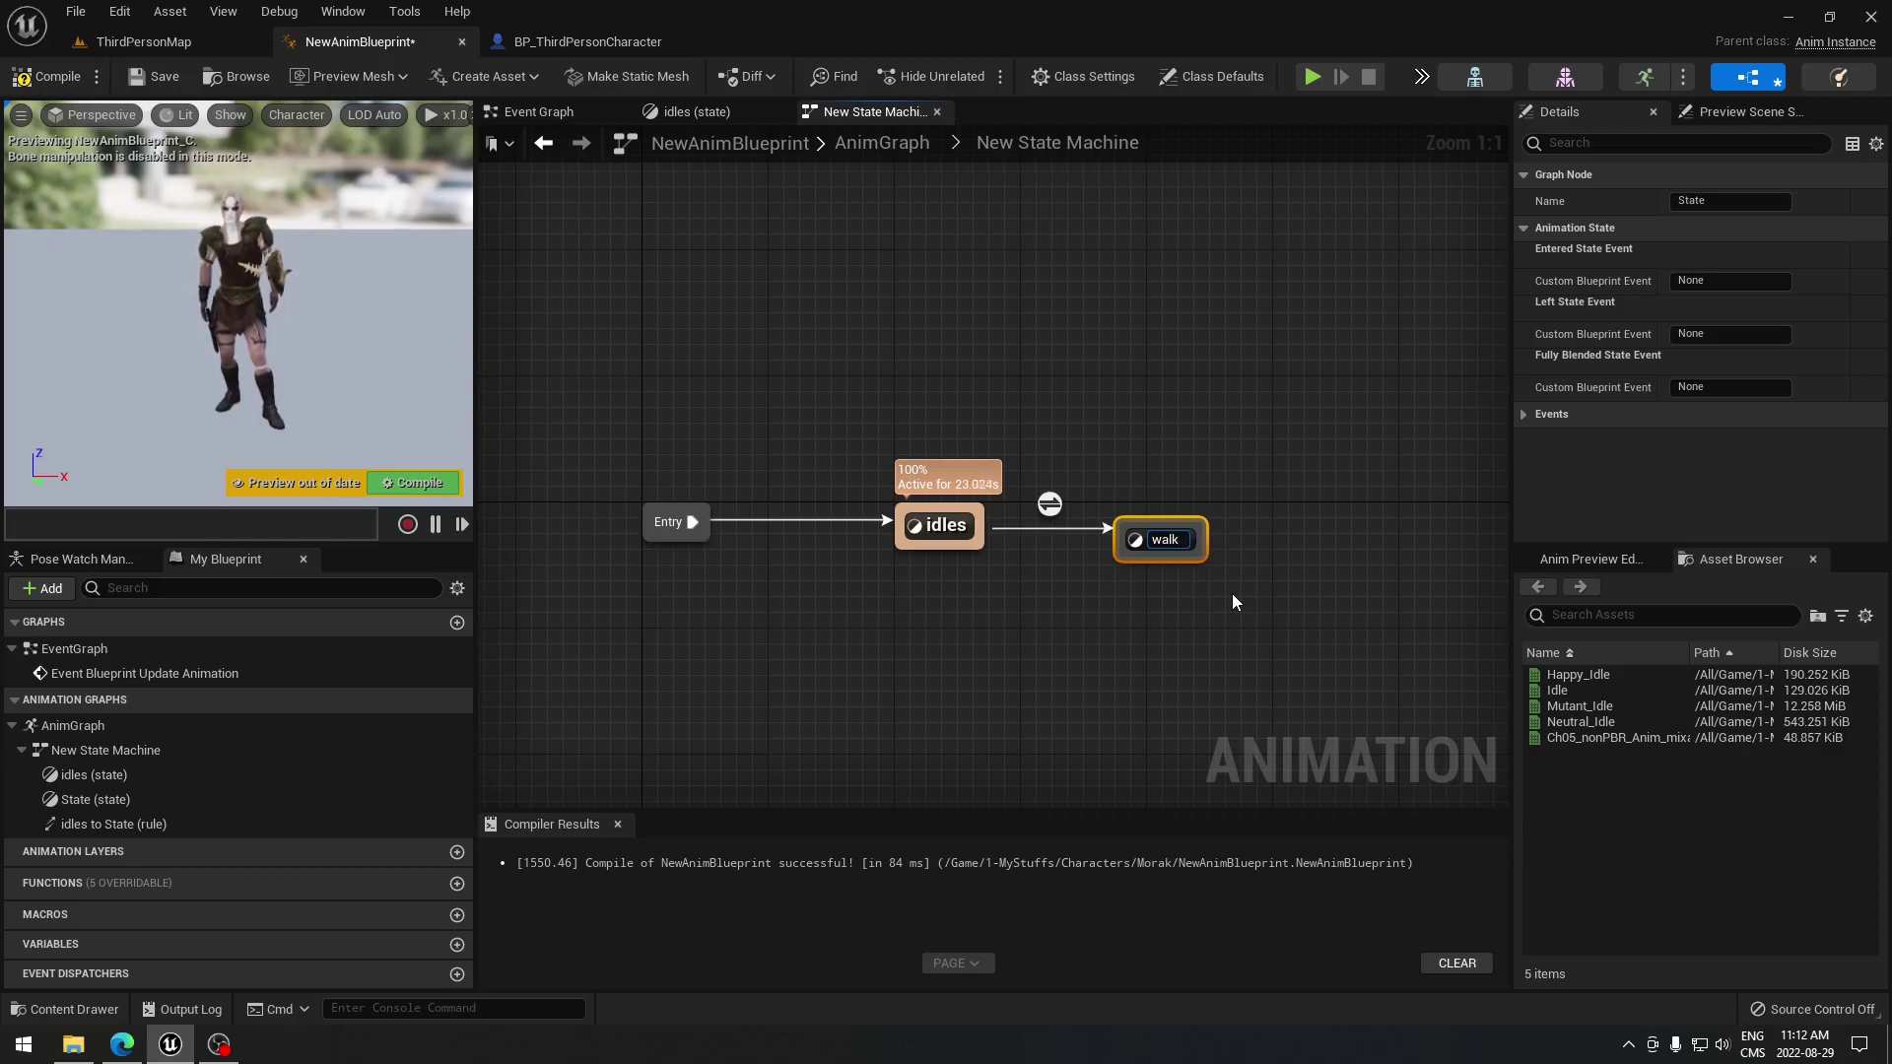
key(Return)
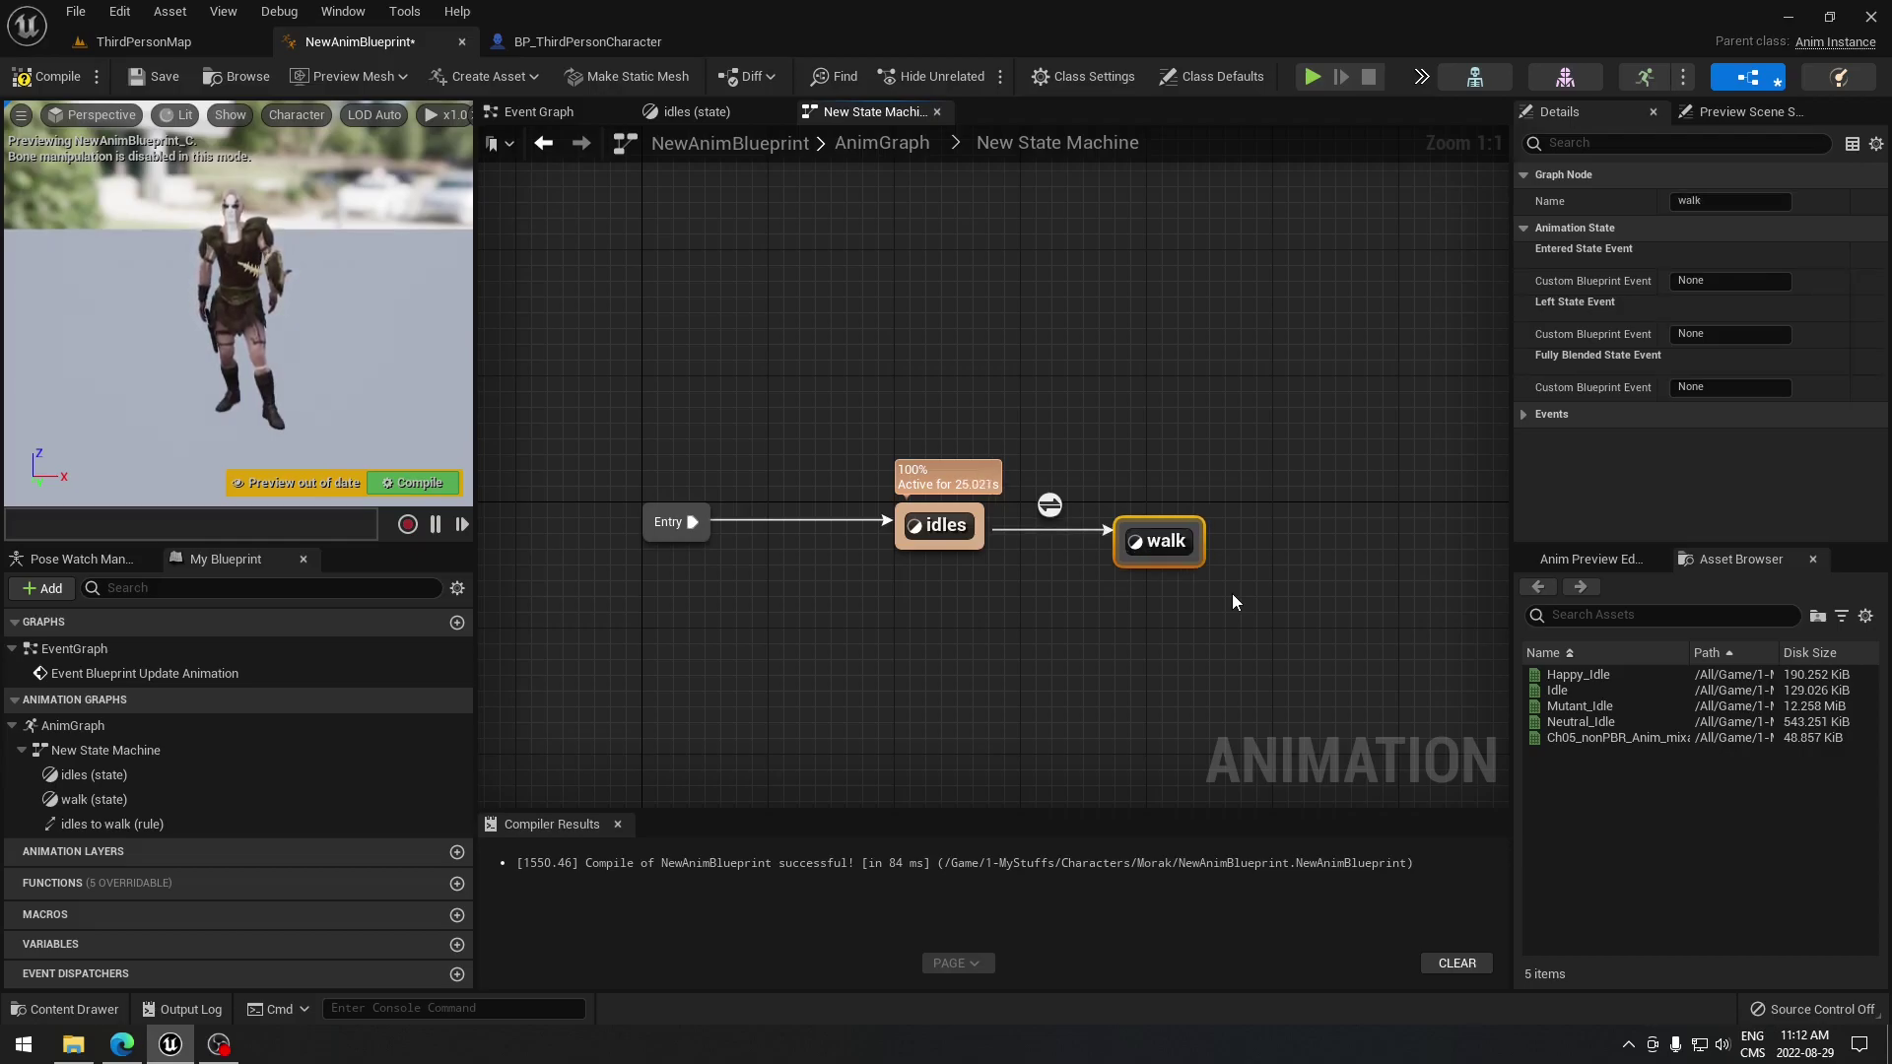
click(1170, 455)
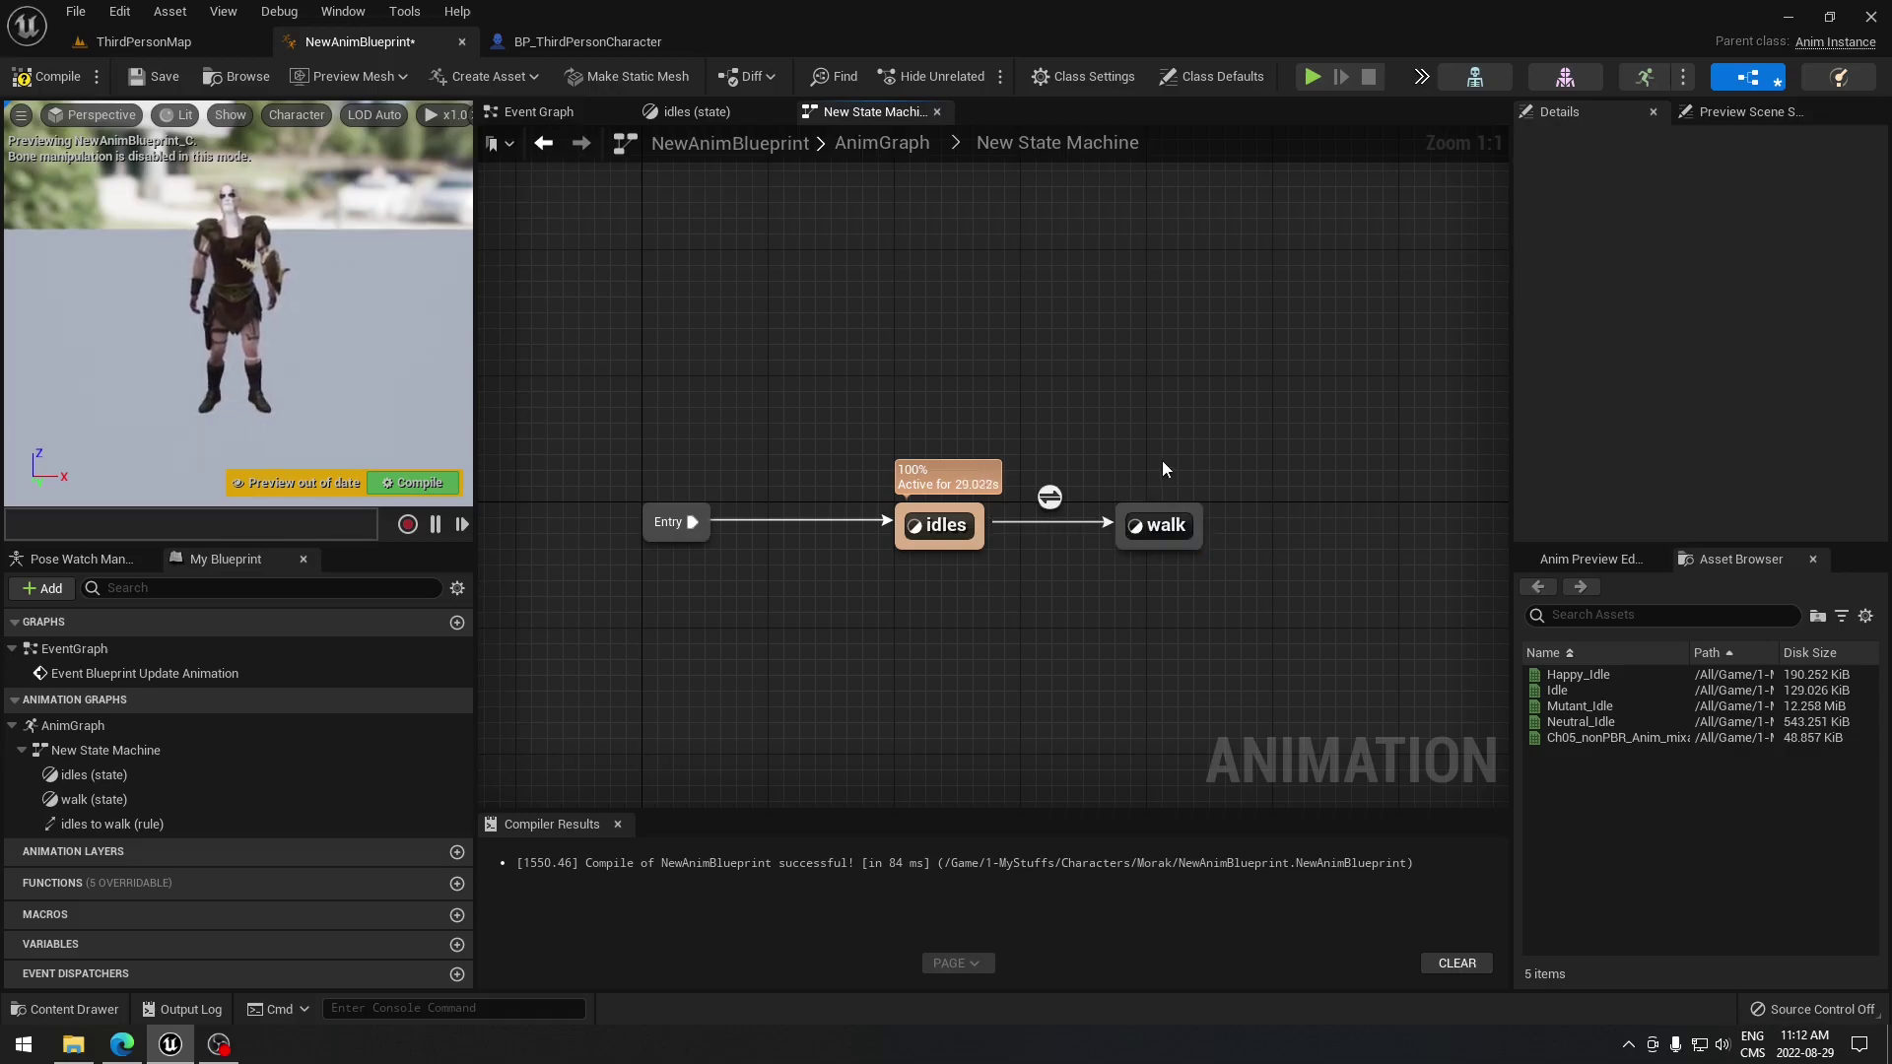
drag(1180, 500, 1177, 514)
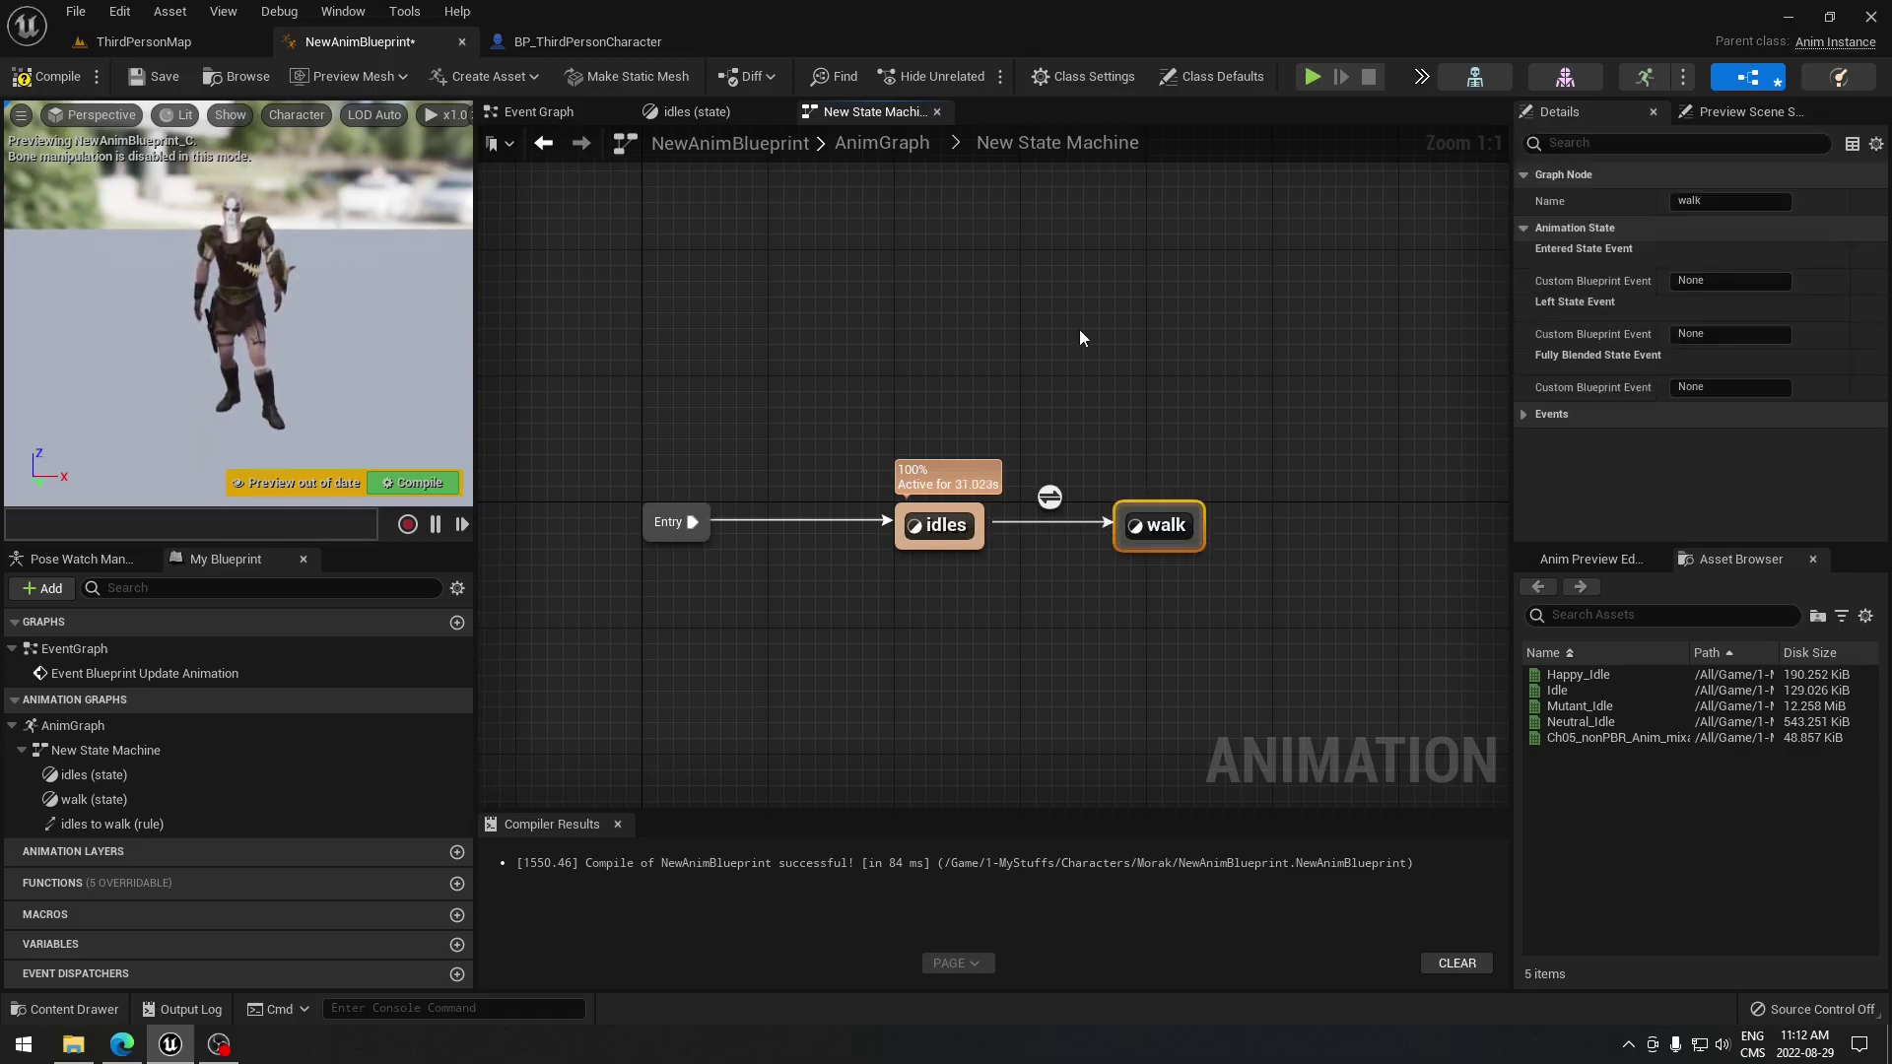
- Examine the idles and walk states and the rule of the transition between them, and return to the state machine
drag(1080, 330, 1238, 665)
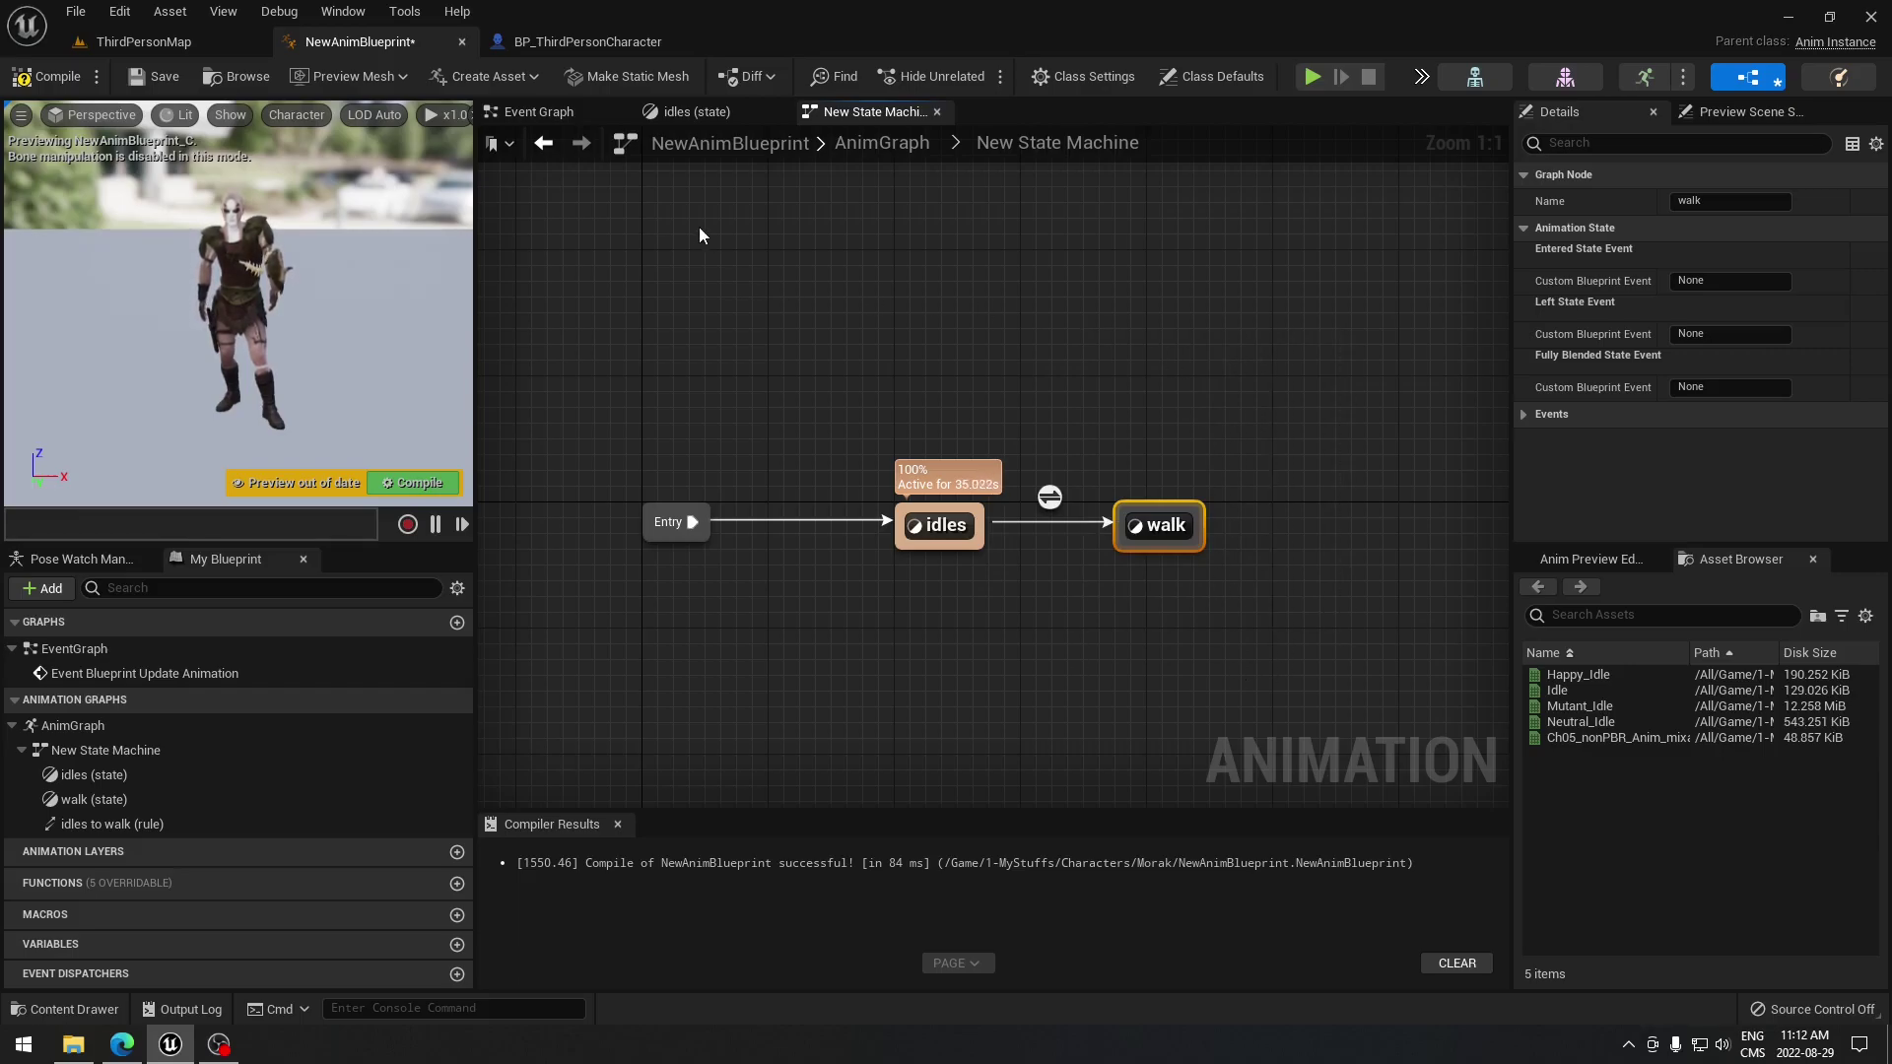
drag(722, 219, 1024, 648)
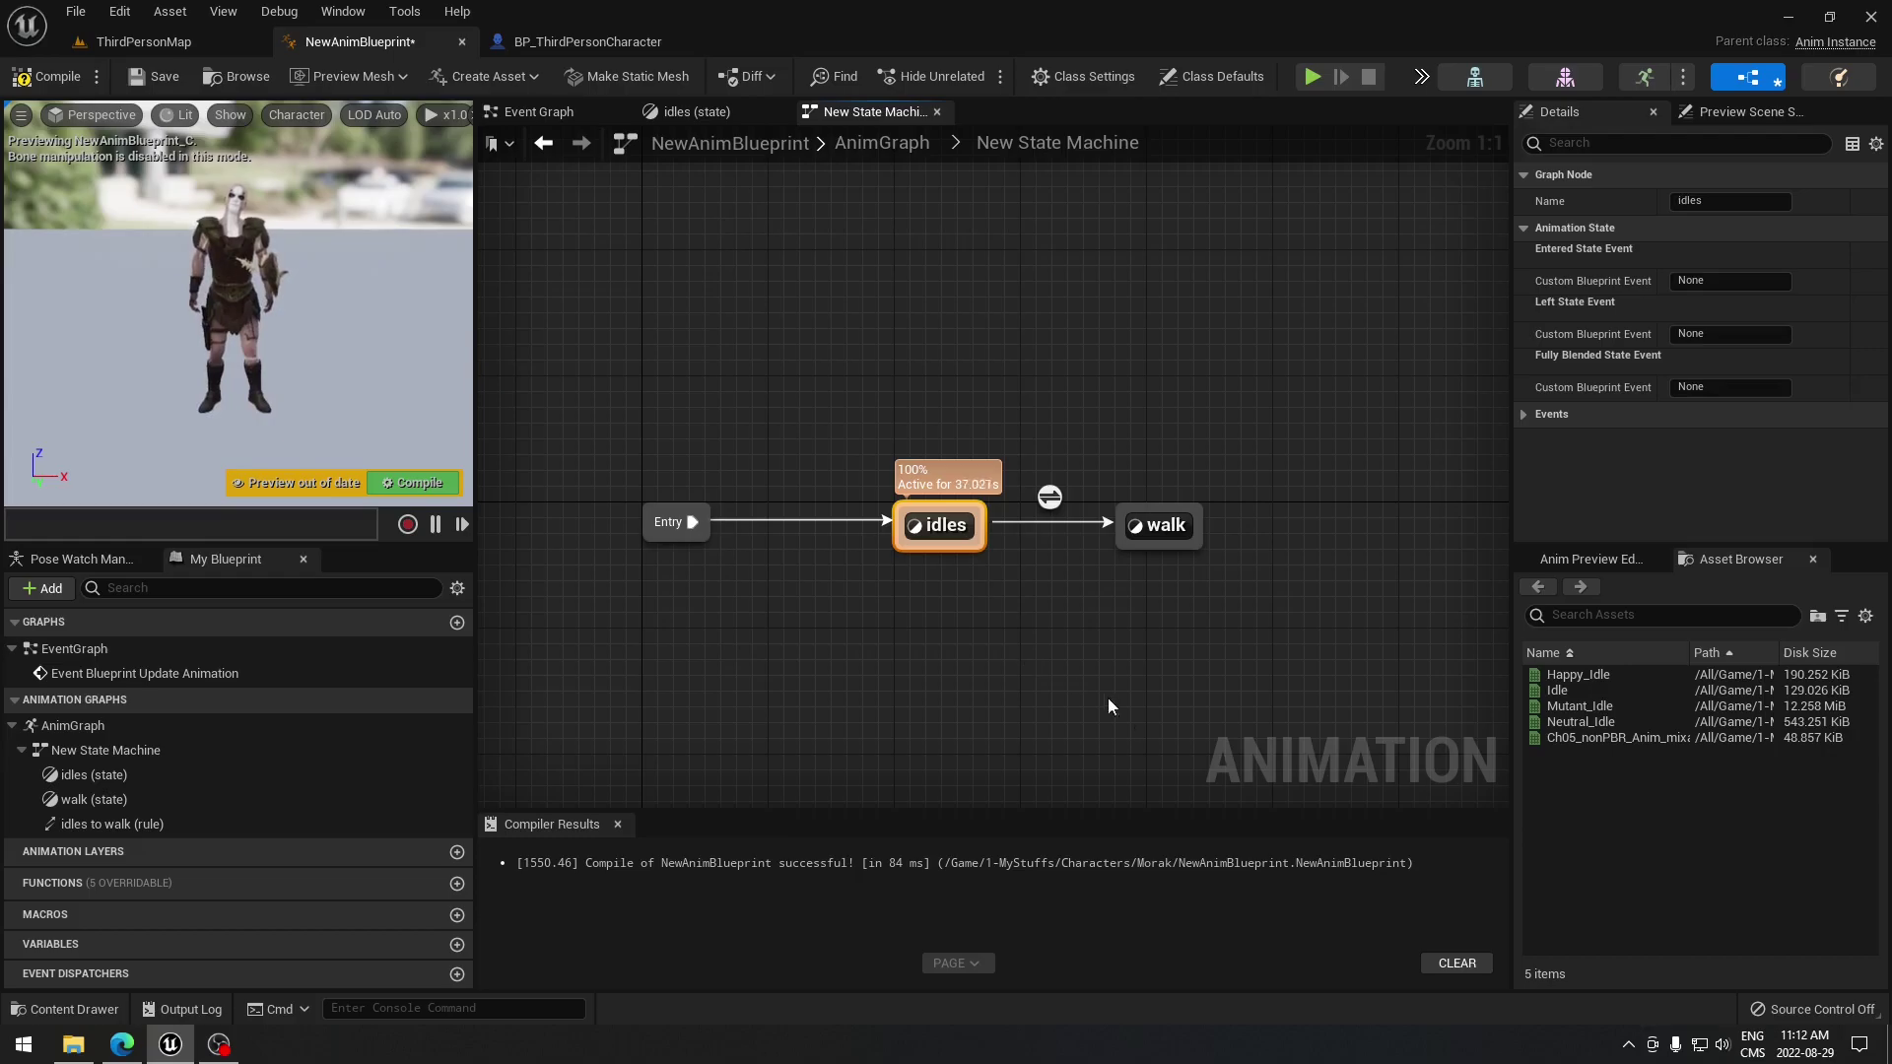
click(1108, 700)
drag(1179, 451, 1423, 735)
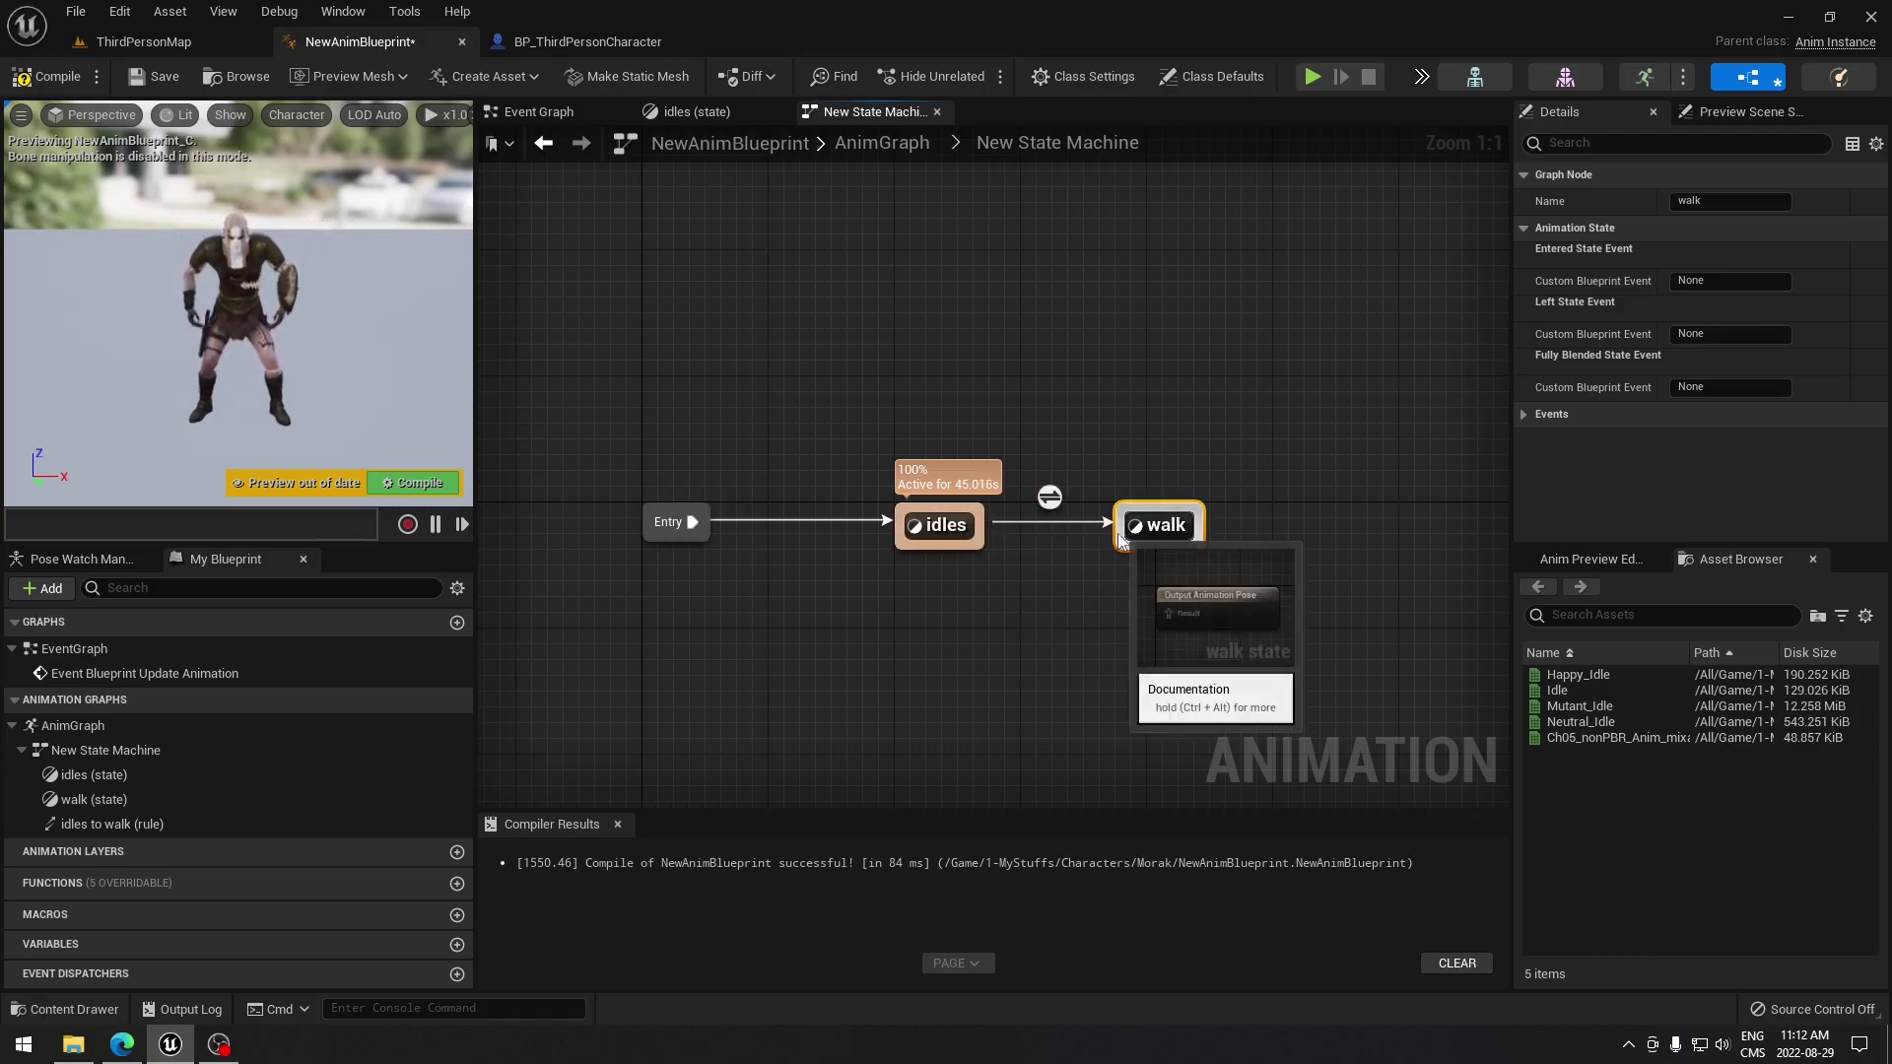
double_click(1050, 497)
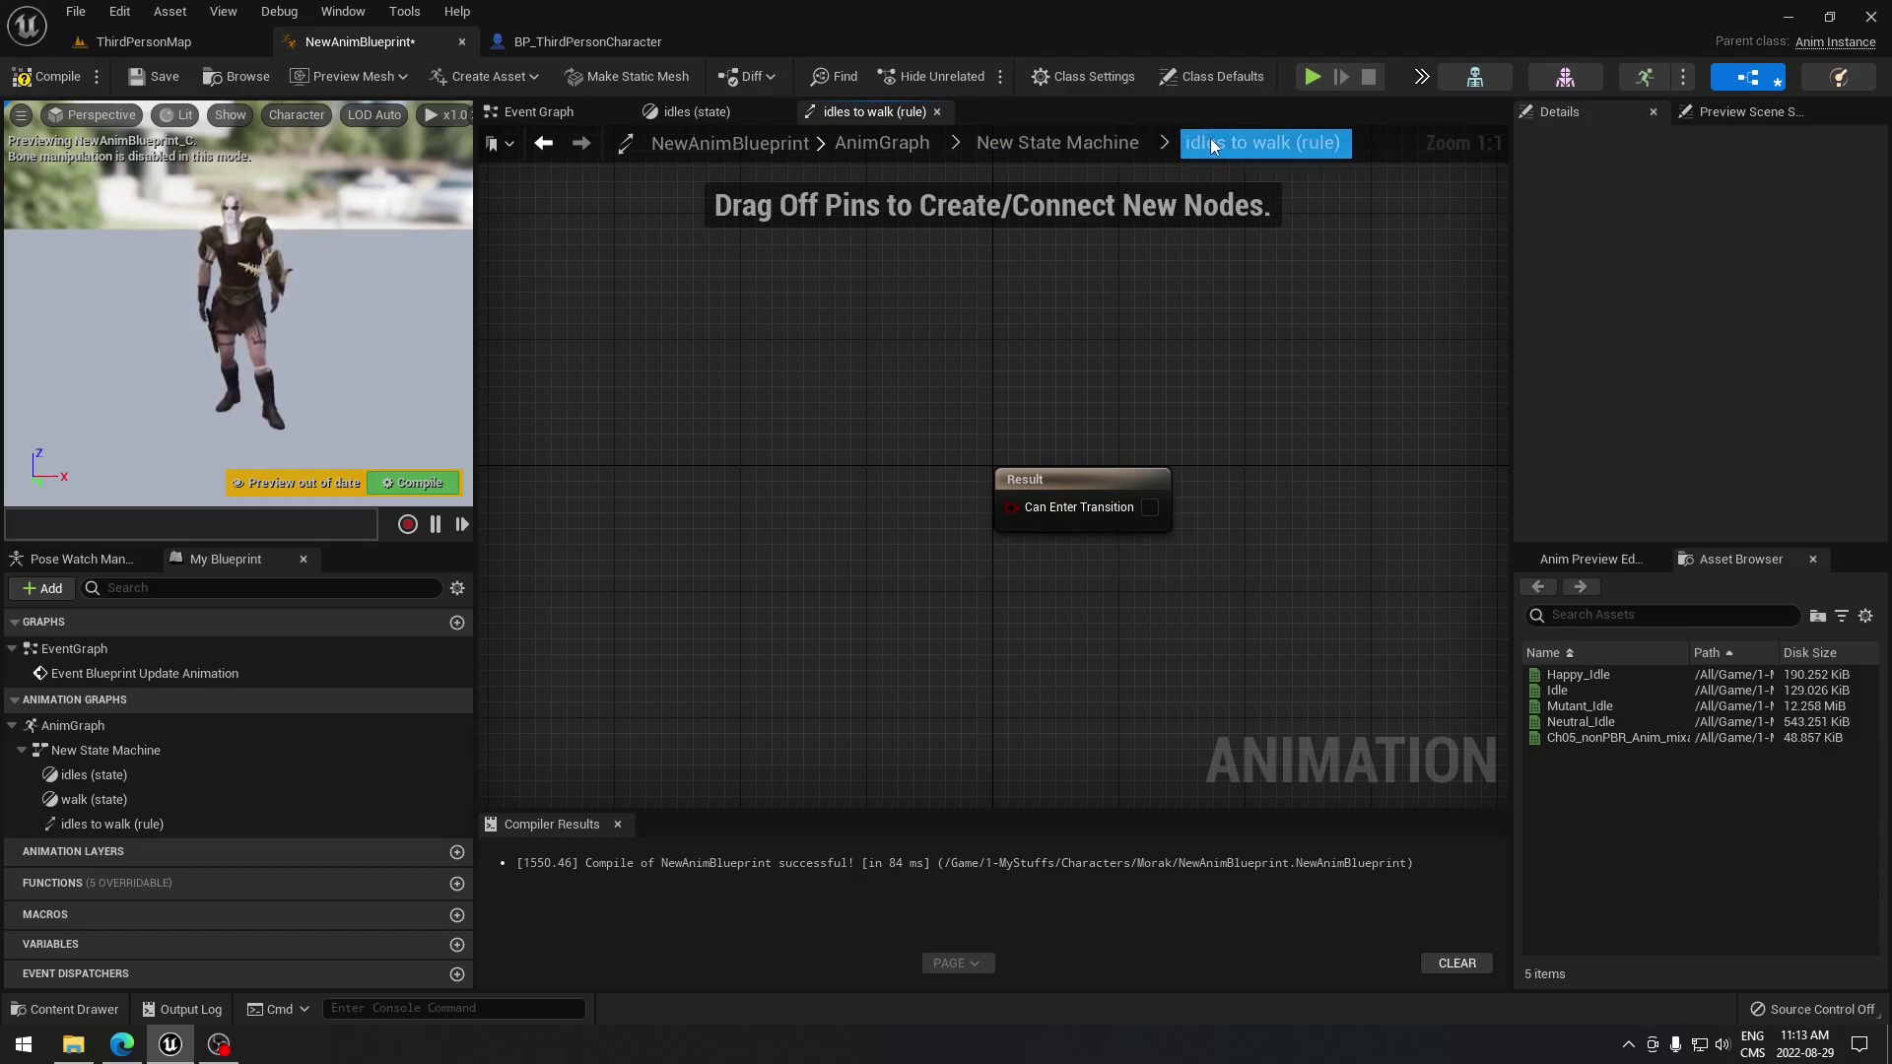
click(977, 144)
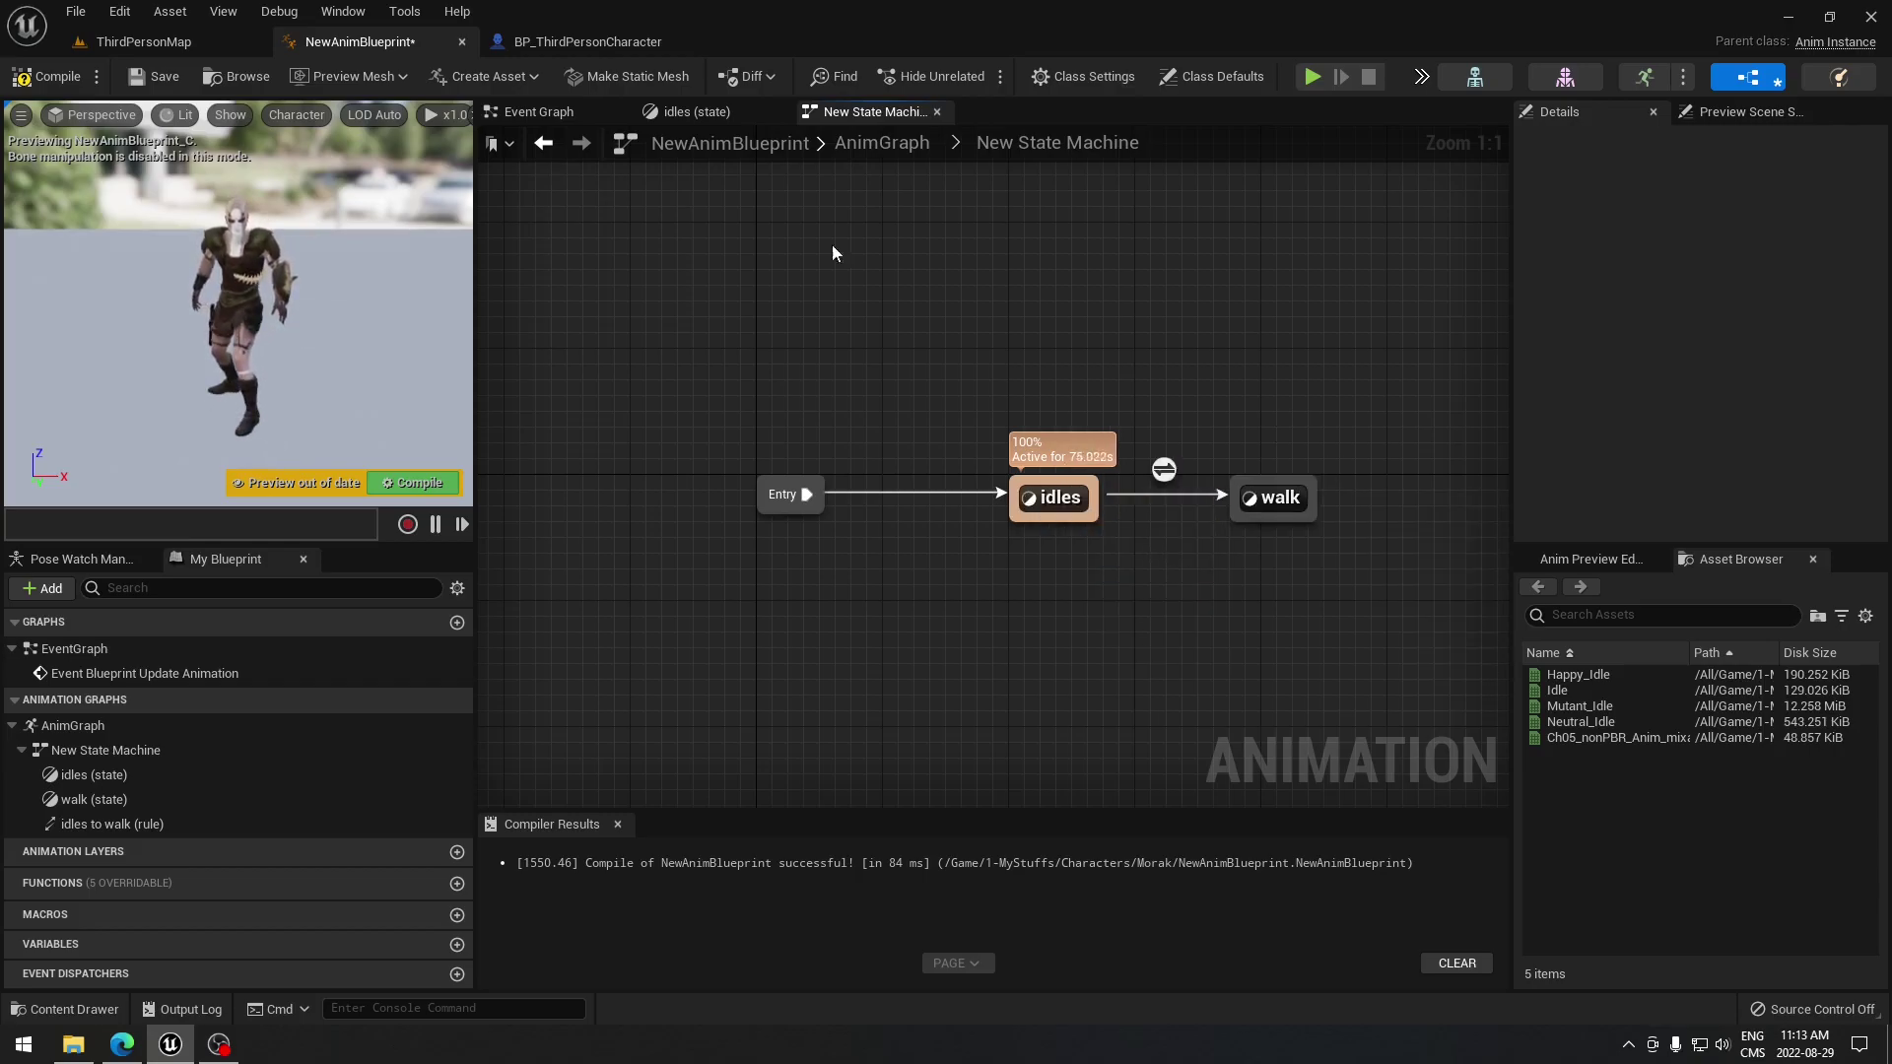
- Play ThirdPersonMap again to watch the character's random idle animations in the level
click(144, 41)
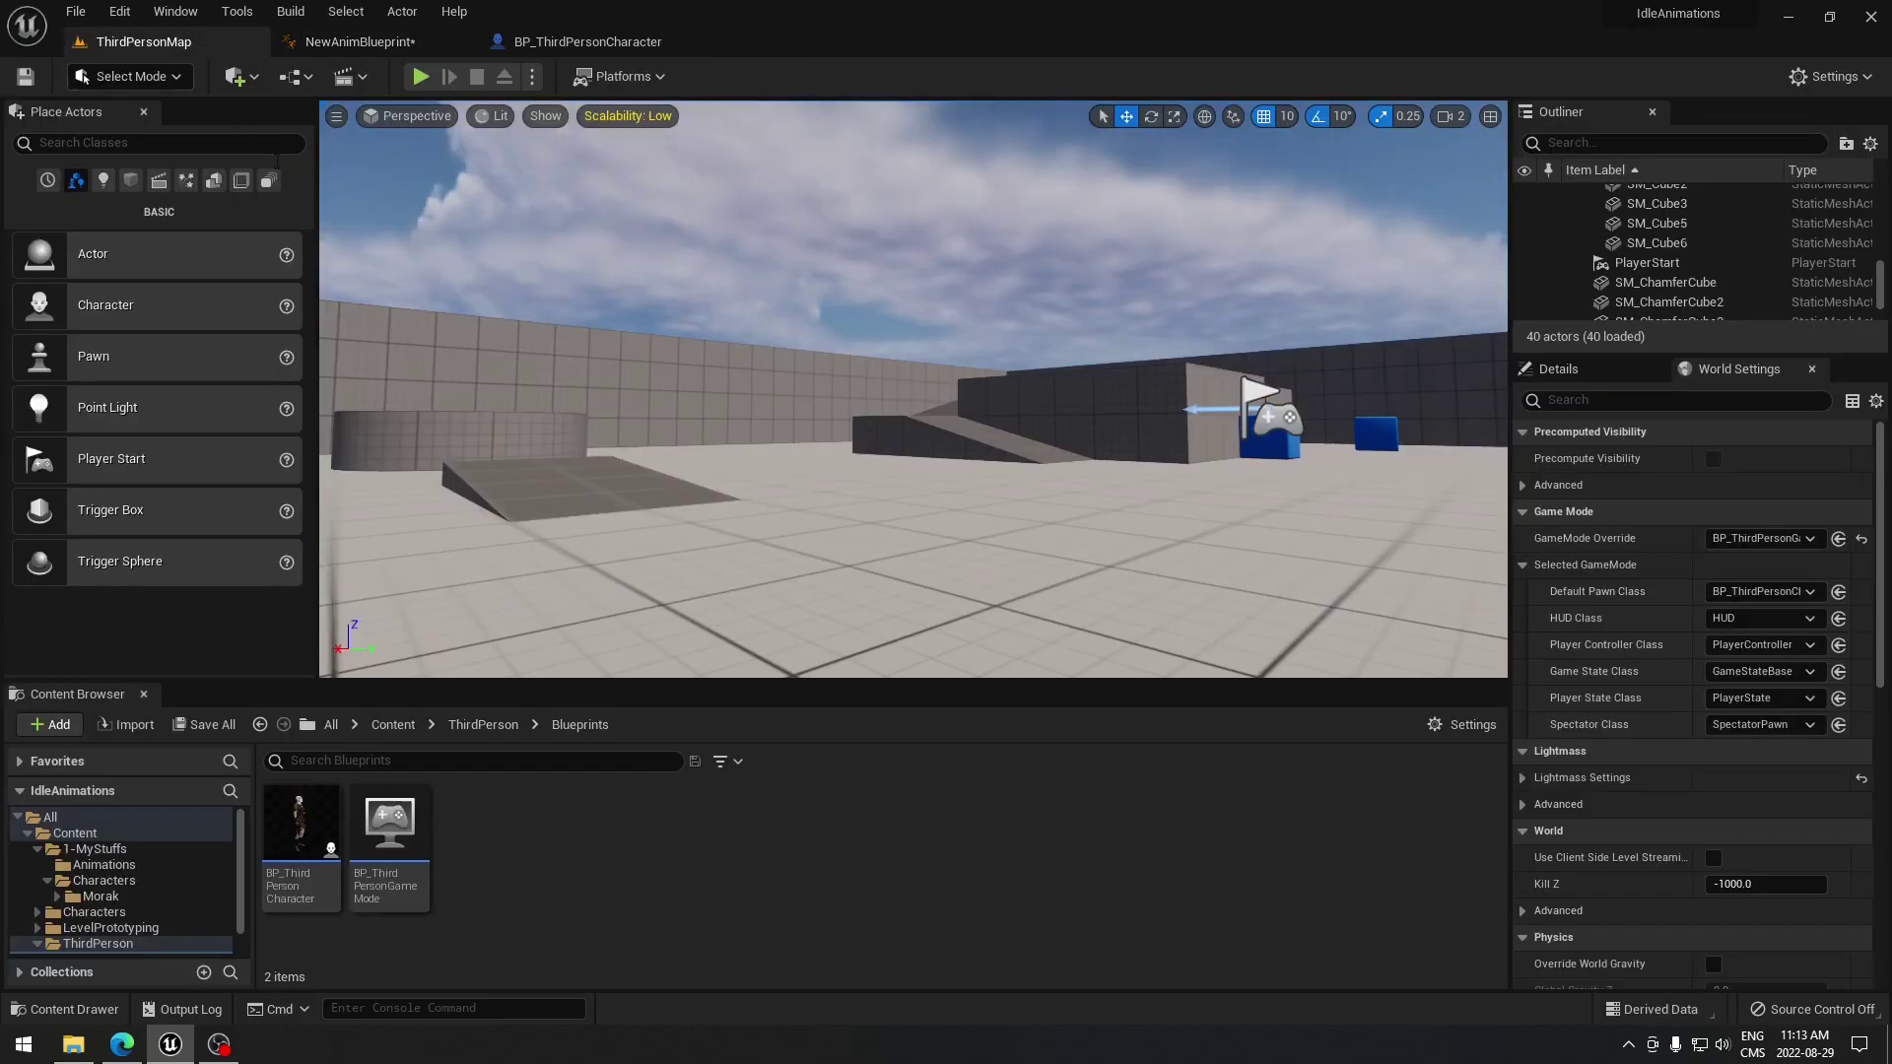
click(420, 76)
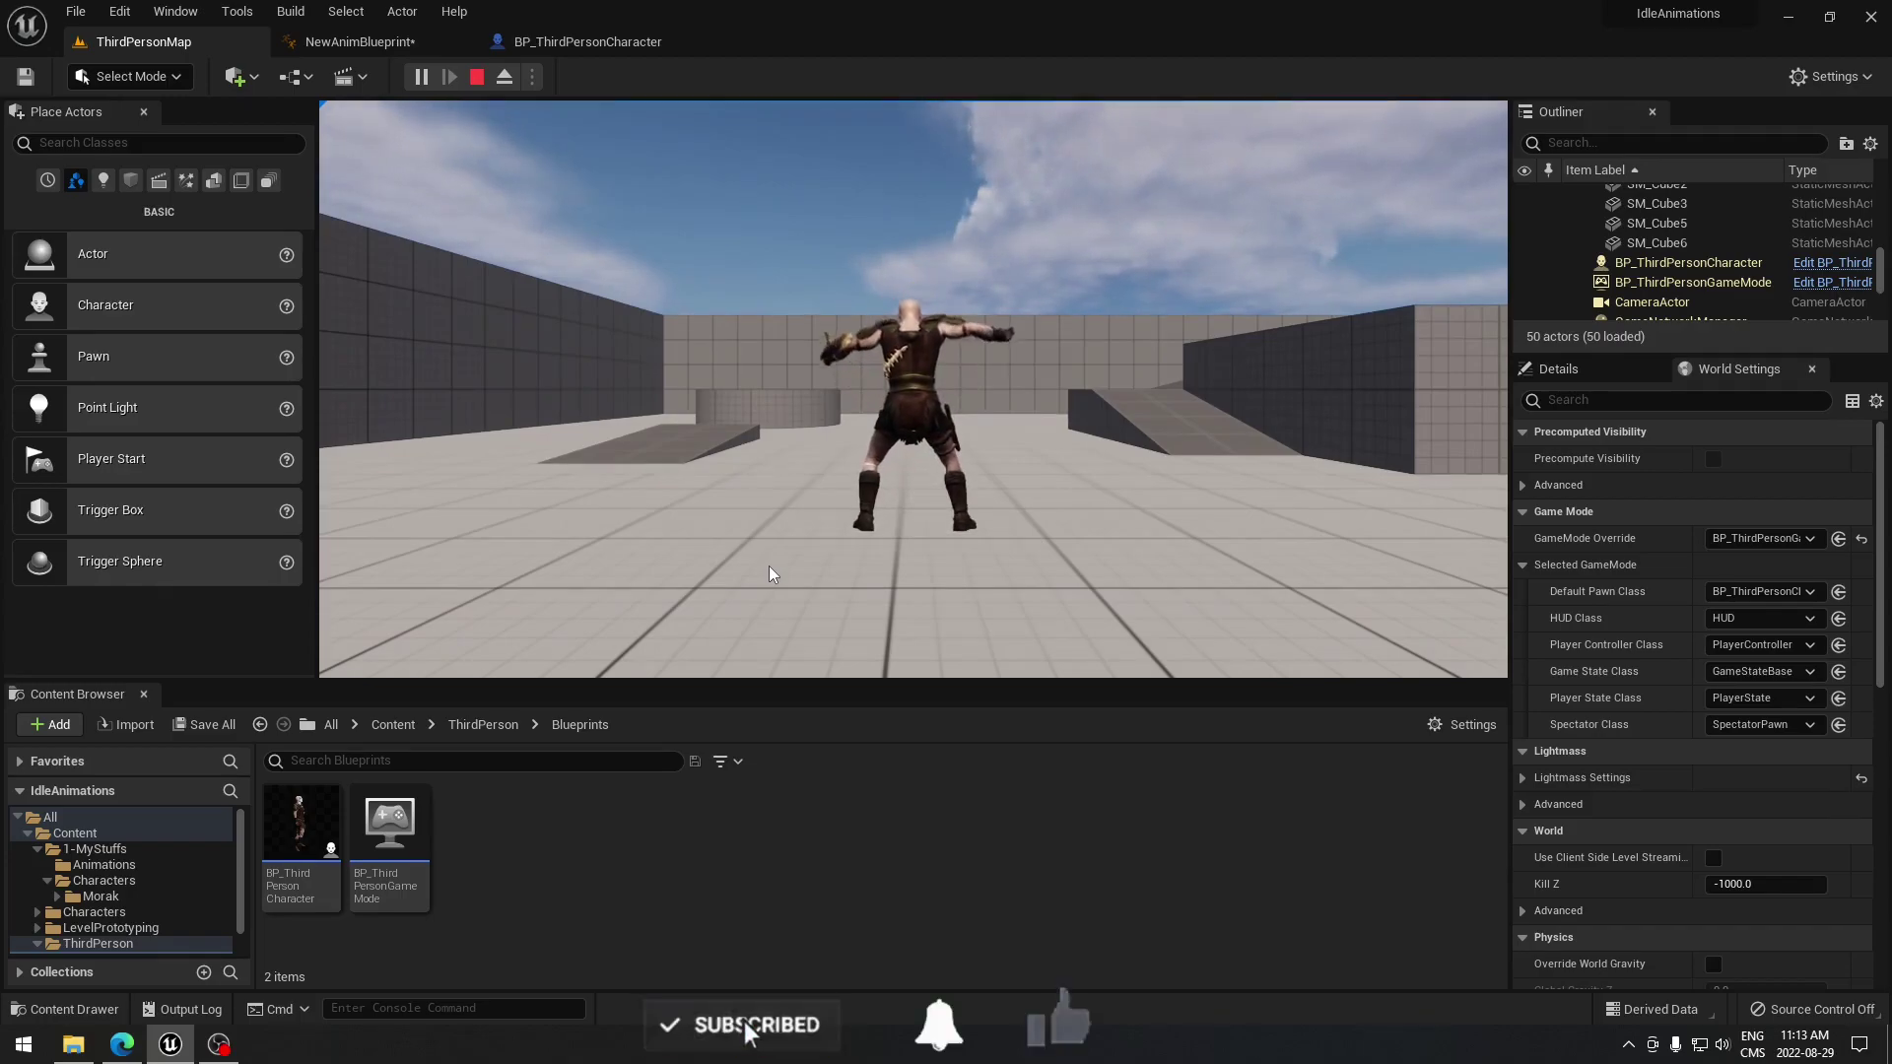
key(Print)
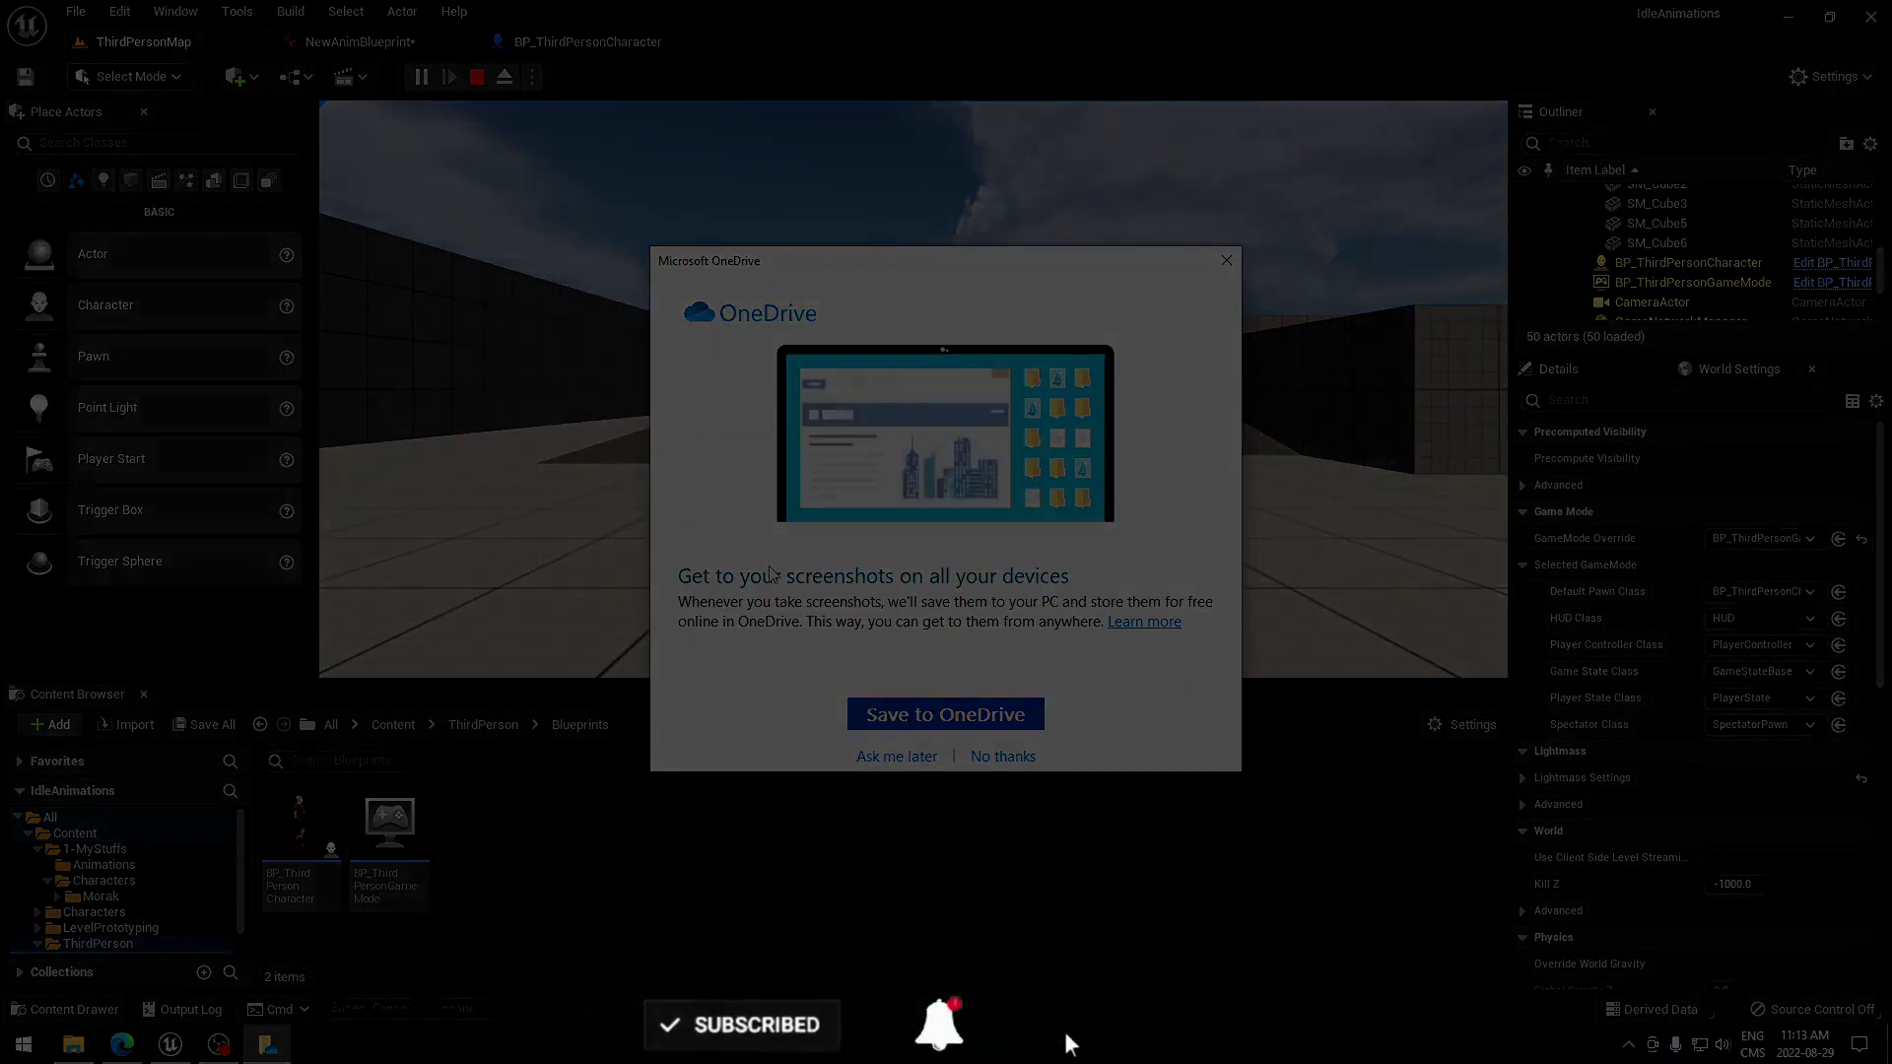